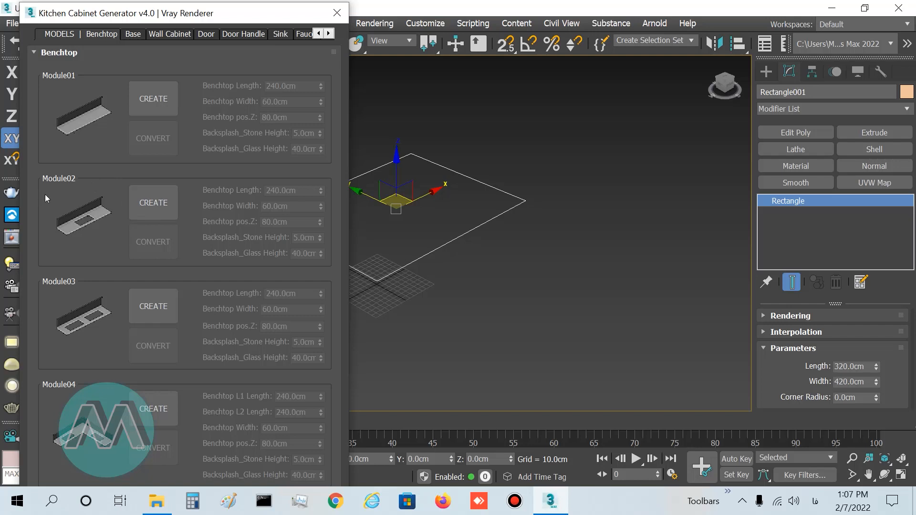
Create the Module02 benchtop with a single cutout and set its length to 420 cm.
{"action": "left_click", "coordinate": [153, 212]}
{"action": "left_click", "coordinate": [304, 189]}
{"action": "type", "text": "4"}
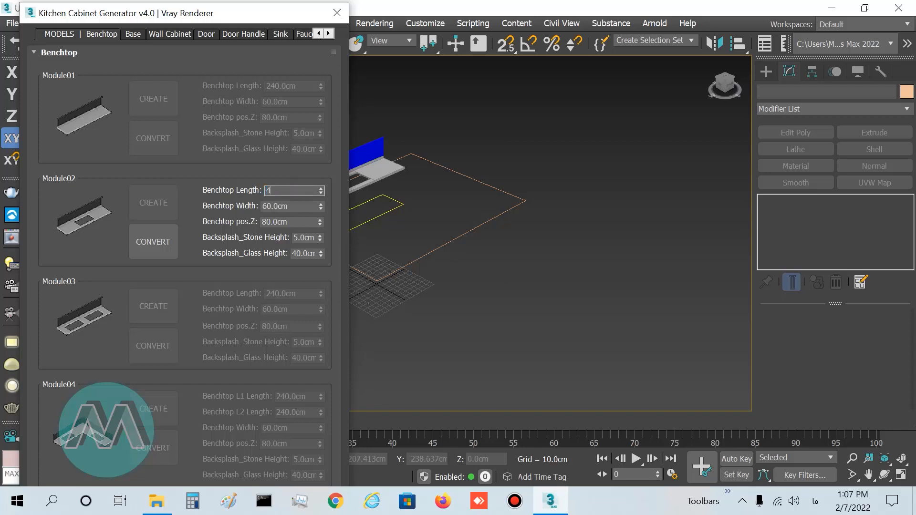
{"action": "type", "text": "20"}
{"action": "key", "text": "Return"}
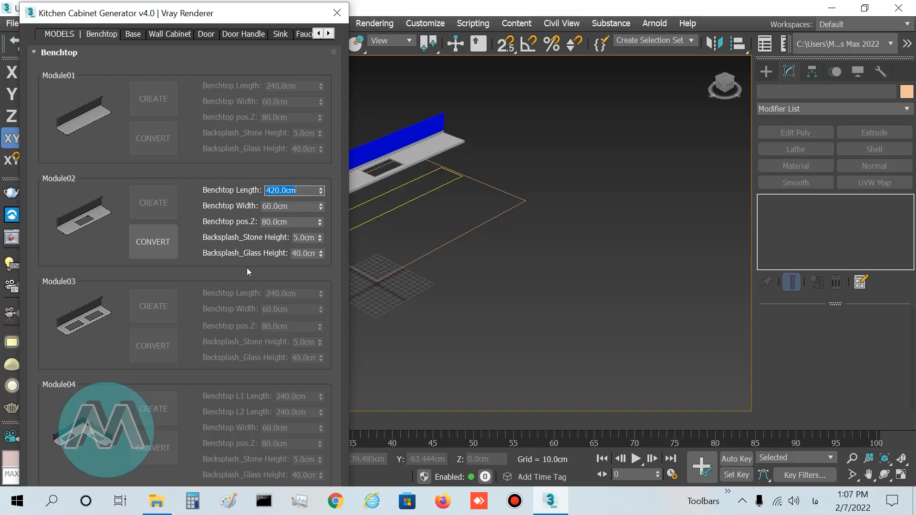
Set the Module02 benchtop's Z position to 88 cm and its glass backsplash height to 55 cm.
{"action": "left_click", "coordinate": [291, 223]}
{"action": "type", "text": "88"}
{"action": "key", "text": "Return"}
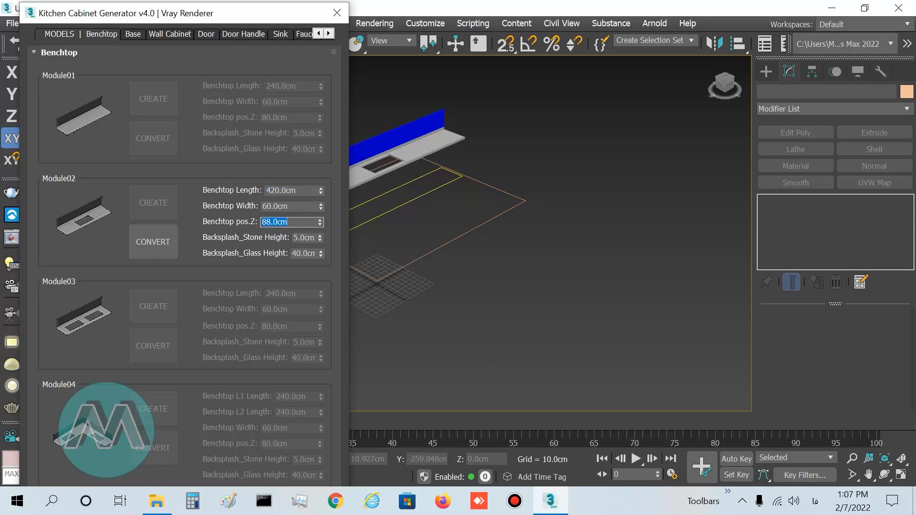
{"action": "left_click", "coordinate": [297, 253]}
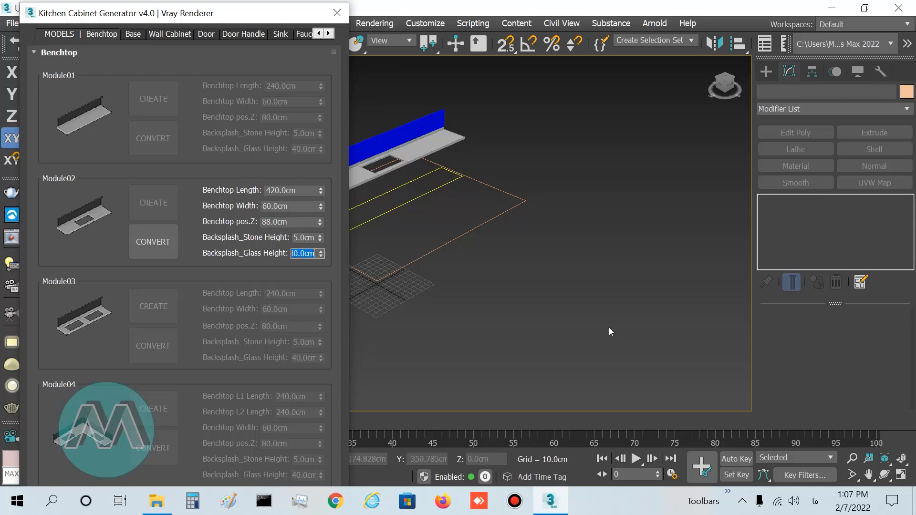
{"action": "type", "text": "55"}
{"action": "key", "text": "Return"}
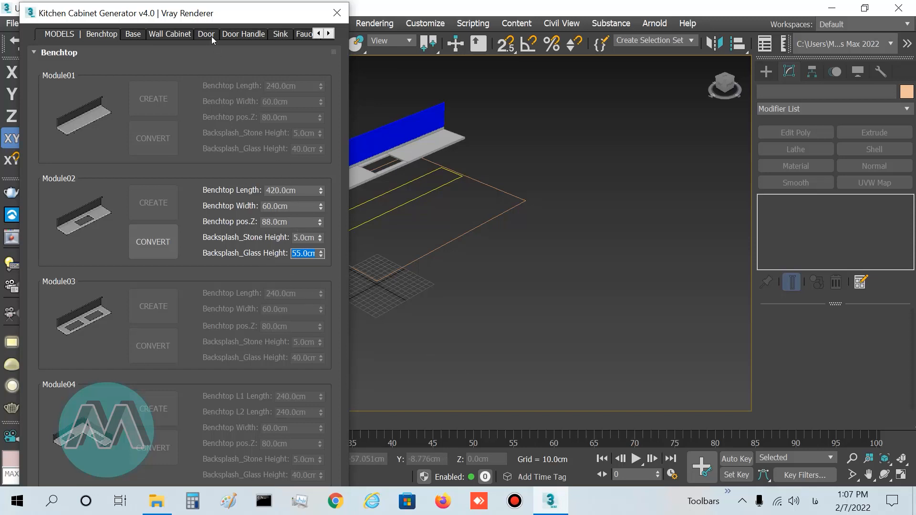
Convert the Module02 benchtop to editable geometry and close the Kitchen Cabinet Generator.
{"action": "left_click_drag", "start_coordinate": [211, 13], "coordinate": [229, 26]}
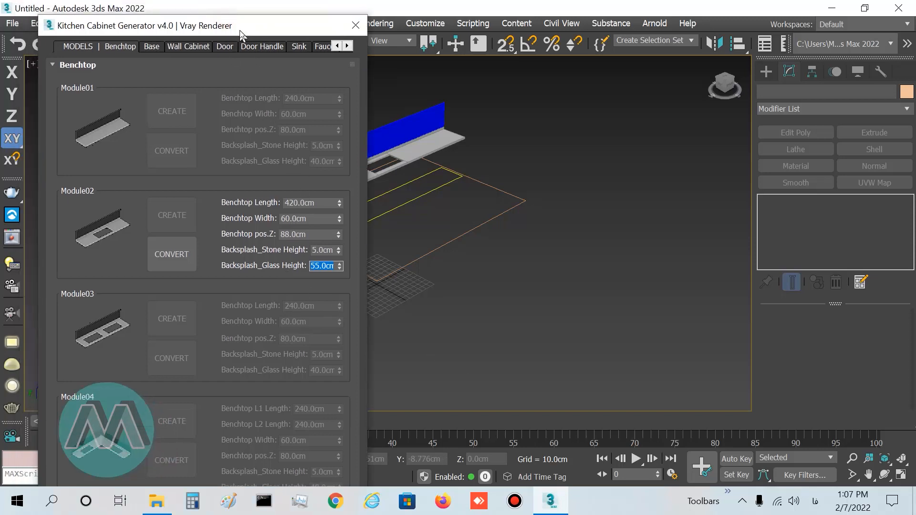
{"action": "left_click", "coordinate": [178, 261]}
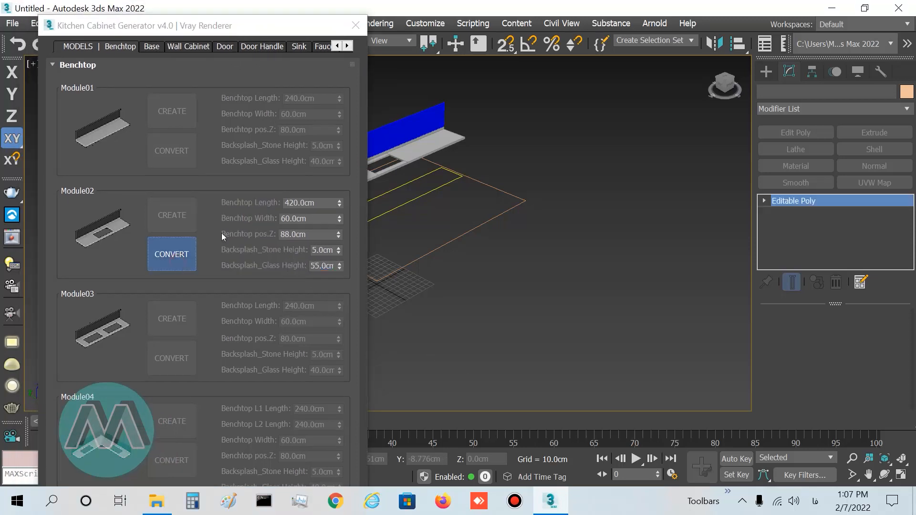
{"action": "left_click", "coordinate": [355, 25]}
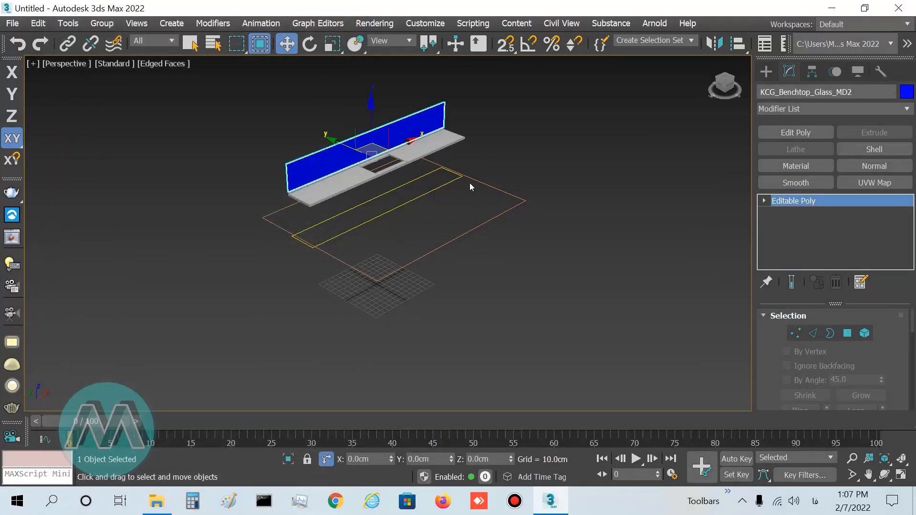
Delete the blue glass backsplash and the yellow base cabinet guide rectangle under the benchtop.
{"action": "middle_click_drag", "start_coordinate": [494, 171], "coordinate": [475, 204]}
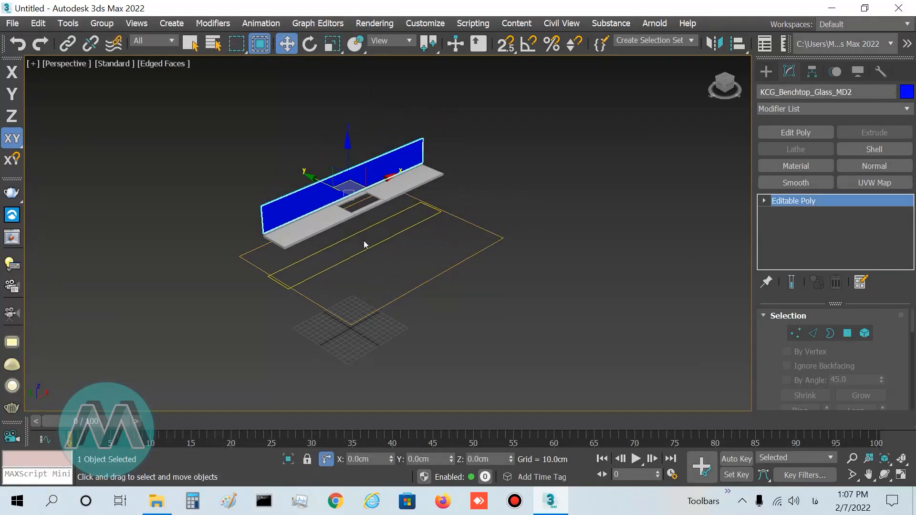
{"action": "scroll", "coordinate": [364, 245], "scroll_direction": "up", "scroll_amount": 2}
{"action": "left_click", "coordinate": [189, 44]}
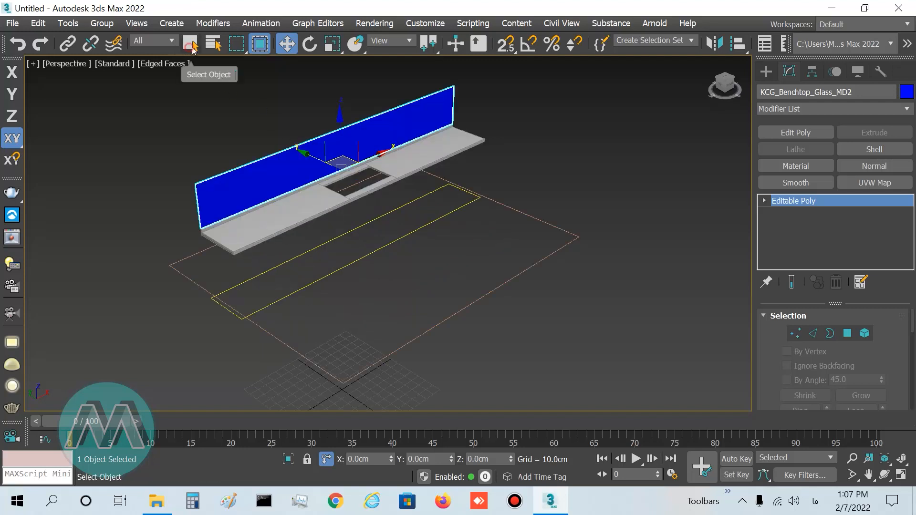
{"action": "left_click", "coordinate": [194, 113]}
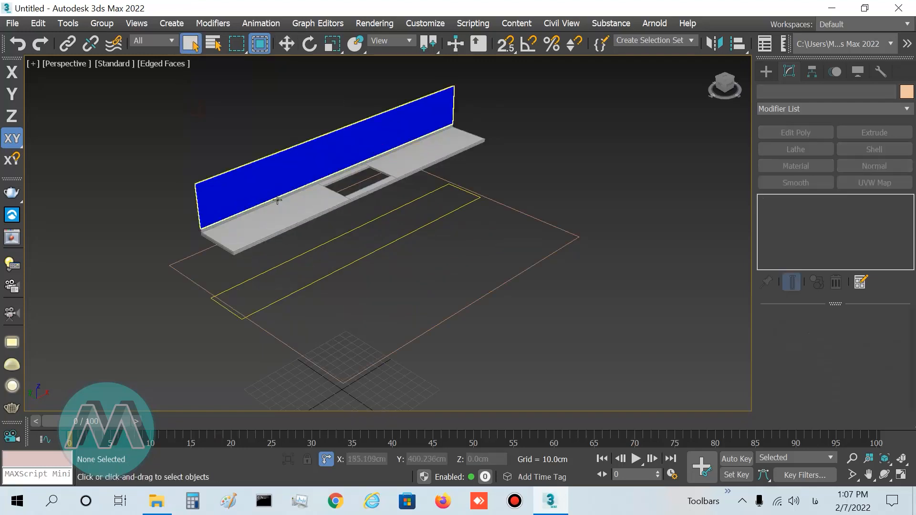
{"action": "left_click", "coordinate": [336, 153]}
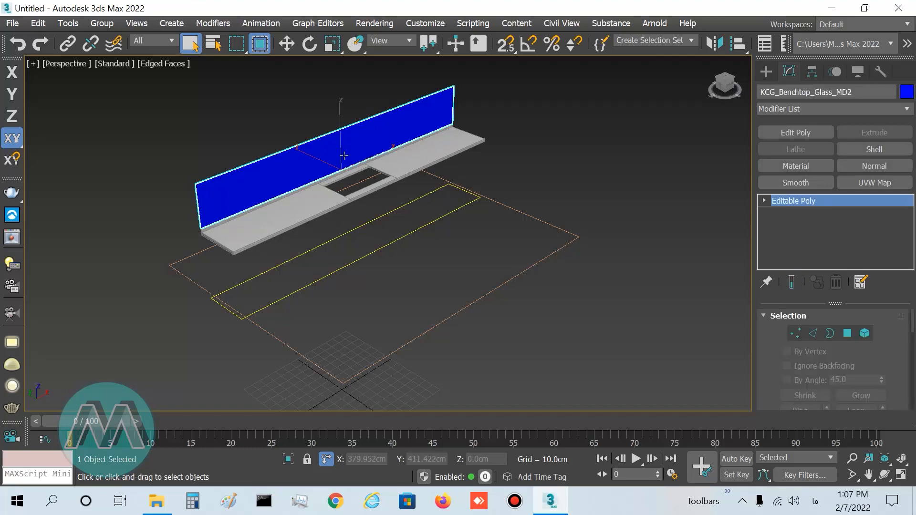
{"action": "key", "text": "Delete"}
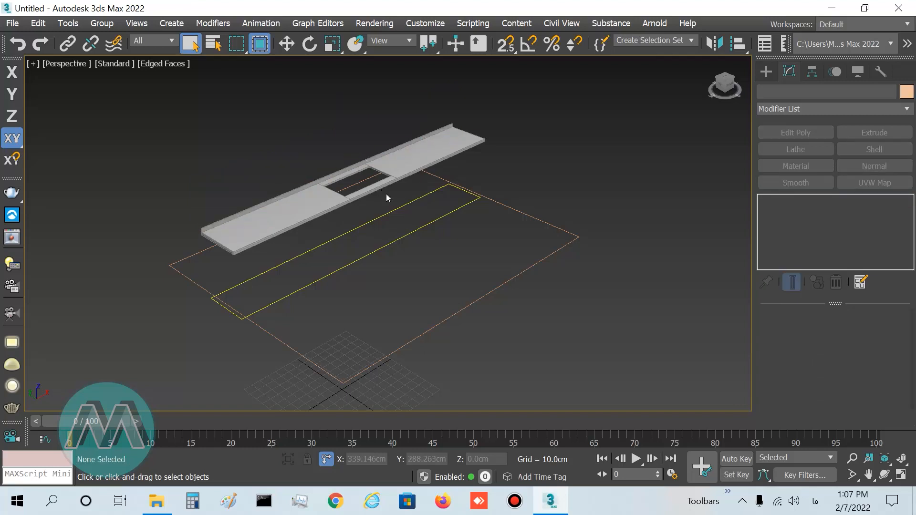
{"action": "left_click", "coordinate": [400, 207]}
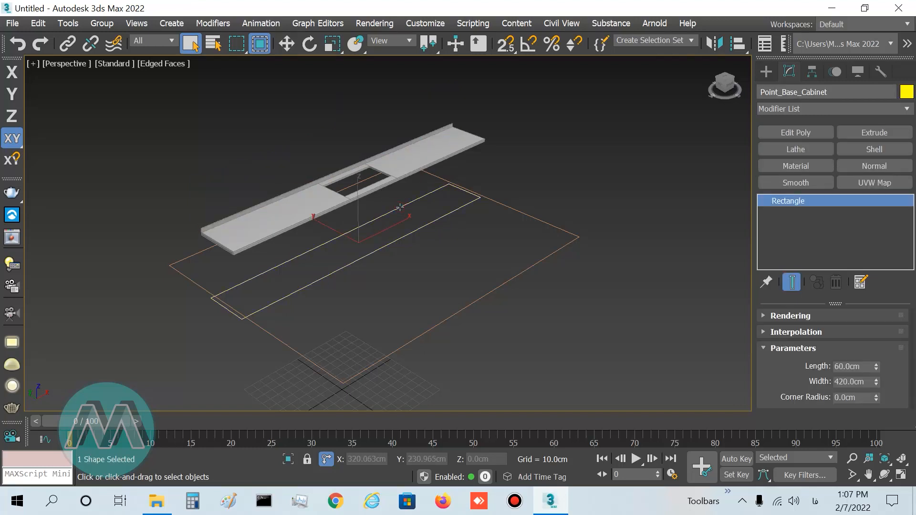
{"action": "key", "text": "Delete"}
Delete the stone backsplash strip along the benchtop's back edge as an Editable Poly element.
{"action": "left_click", "coordinate": [462, 134]}
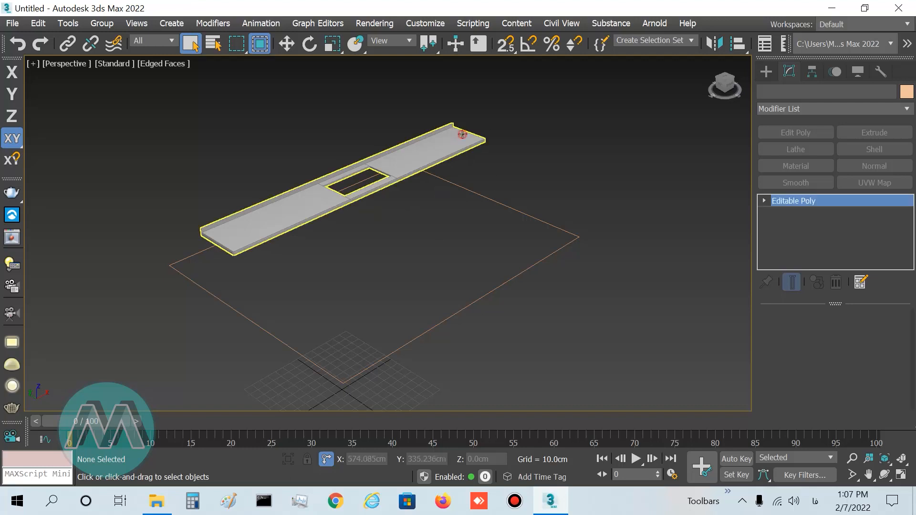
{"action": "scroll", "coordinate": [268, 239], "scroll_direction": "up", "scroll_amount": 4}
{"action": "middle_click_drag", "start_coordinate": [268, 238], "coordinate": [337, 166]}
{"action": "left_click", "coordinate": [864, 333]}
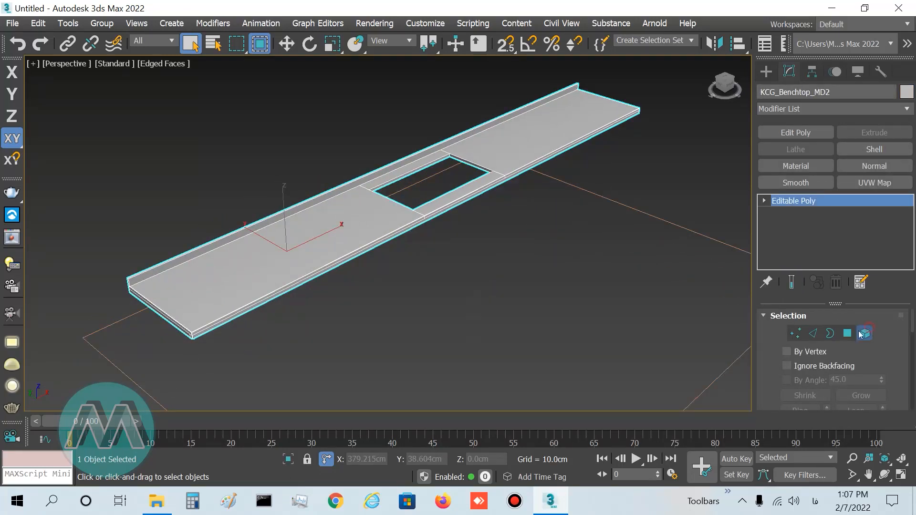
{"action": "left_click", "coordinate": [228, 239]}
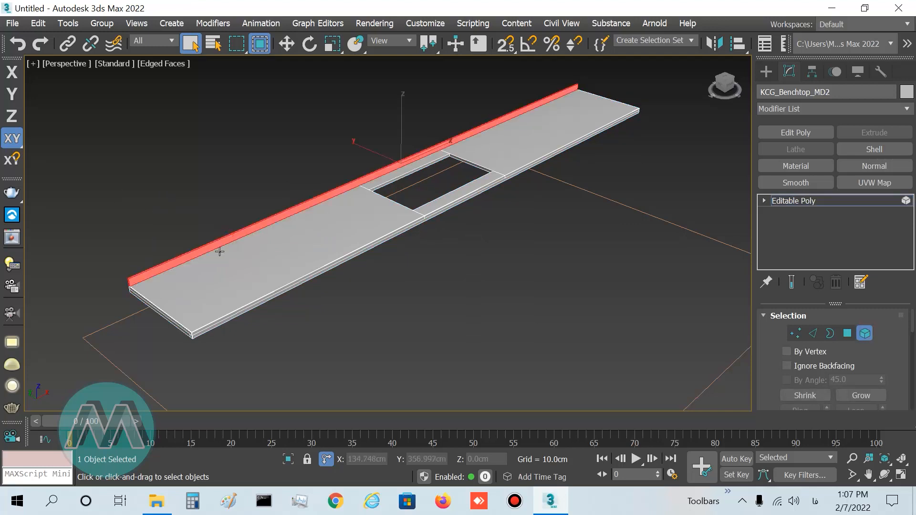
{"action": "key", "text": "Delete"}
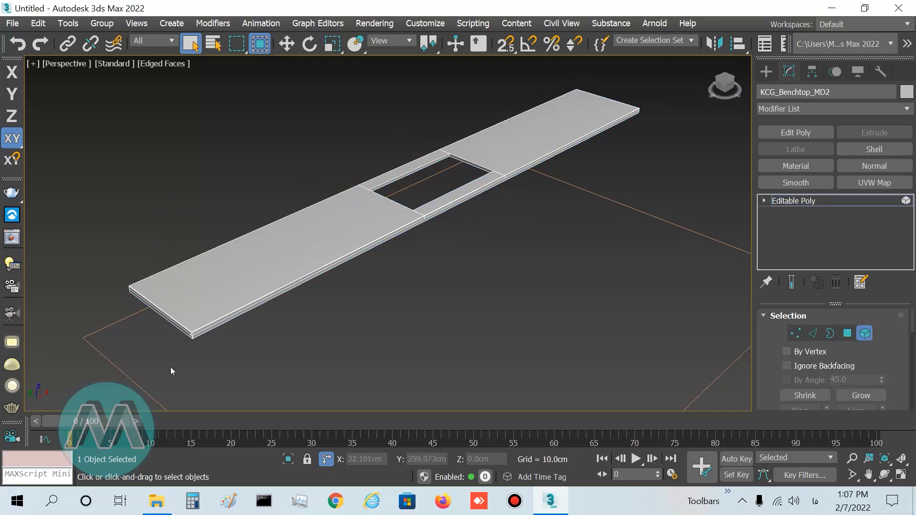
Delete the lower strip element beneath the benchtop's near end and finish element editing.
{"action": "scroll", "coordinate": [176, 356], "scroll_direction": "up", "scroll_amount": 4}
{"action": "middle_click_drag", "start_coordinate": [233, 304], "coordinate": [264, 288]}
{"action": "scroll", "coordinate": [420, 216], "scroll_direction": "up", "scroll_amount": 6}
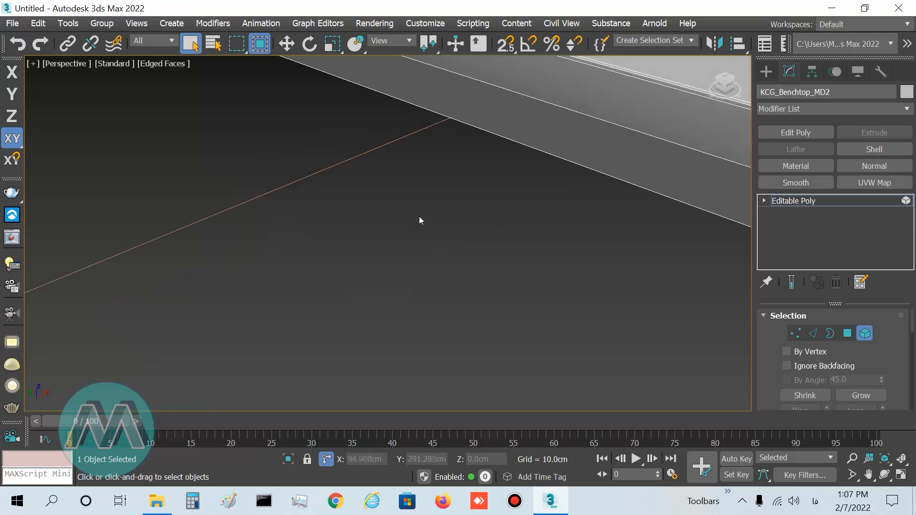
{"action": "left_click", "coordinate": [563, 129]}
{"action": "key", "text": "Delete"}
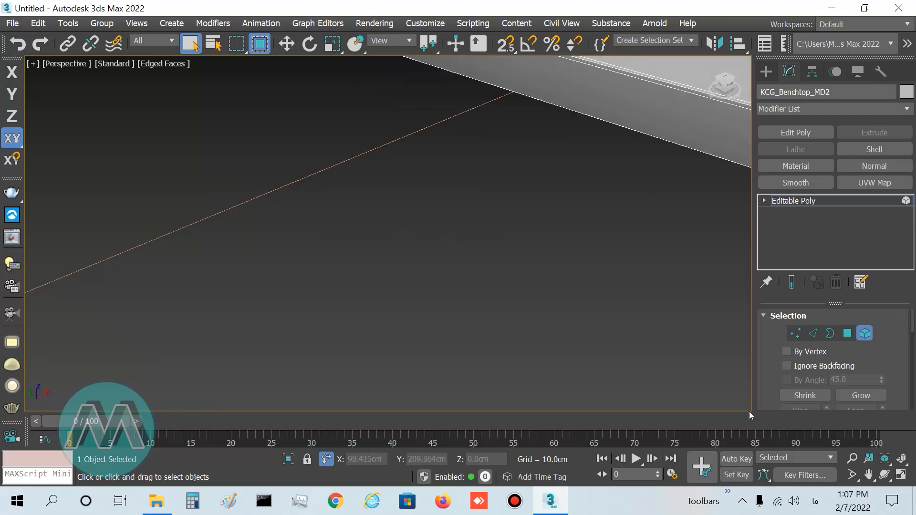
{"action": "left_click", "coordinate": [852, 459]}
{"action": "scroll", "coordinate": [200, 260], "scroll_direction": "down", "scroll_amount": 5}
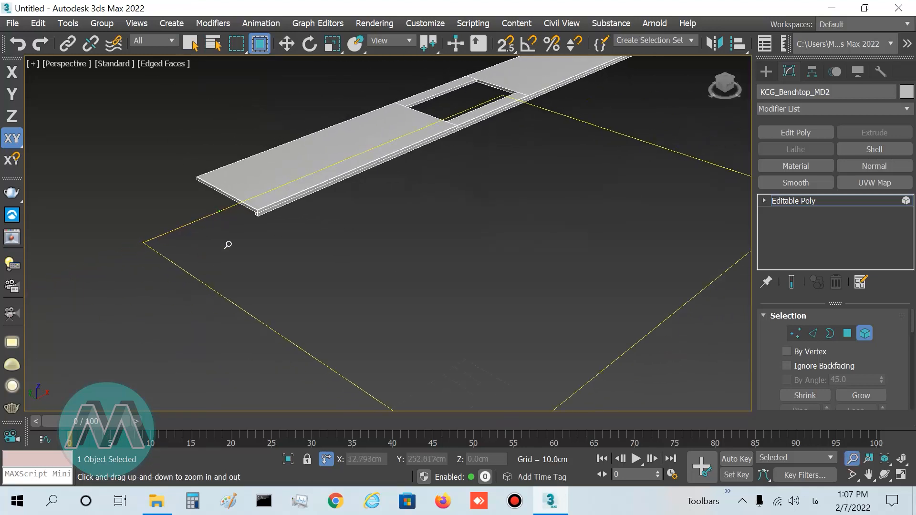
{"action": "middle_click_drag", "start_coordinate": [355, 194], "coordinate": [353, 230]}
{"action": "right_click", "coordinate": [528, 236]}
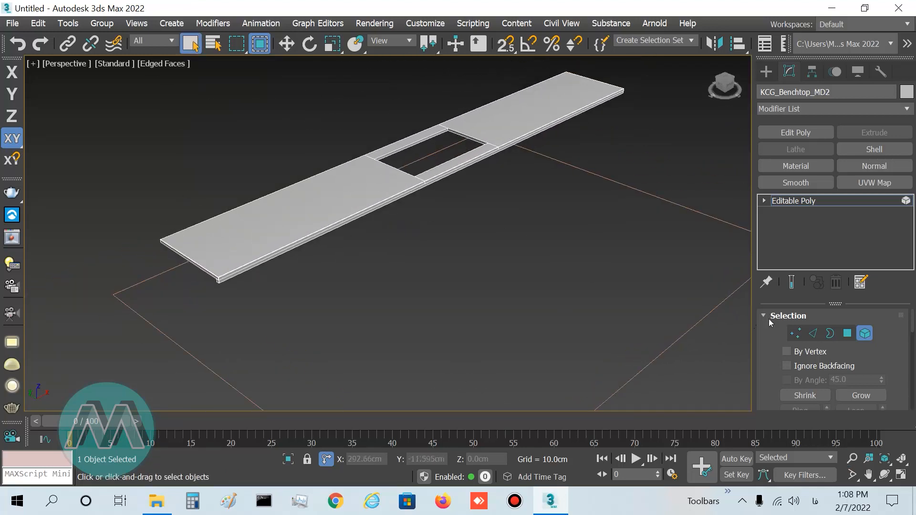
{"action": "left_click", "coordinate": [866, 334]}
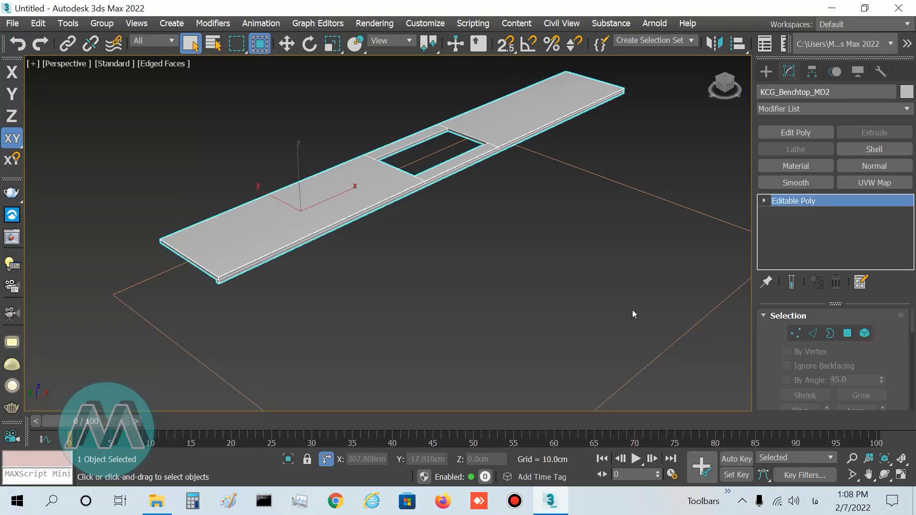
Switch to the Top view with the Move tool active and 2.5D snapping enabled.
{"action": "right_click", "coordinate": [424, 252]}
{"action": "left_click", "coordinate": [441, 271]}
{"action": "key", "text": "t"}
{"action": "scroll", "coordinate": [245, 167], "scroll_direction": "up", "scroll_amount": 4}
{"action": "scroll", "coordinate": [246, 170], "scroll_direction": "up", "scroll_amount": 2}
{"action": "middle_click_drag", "start_coordinate": [373, 291], "coordinate": [526, 83]}
{"action": "left_click", "coordinate": [507, 59]}
{"action": "left_click", "coordinate": [506, 44]}
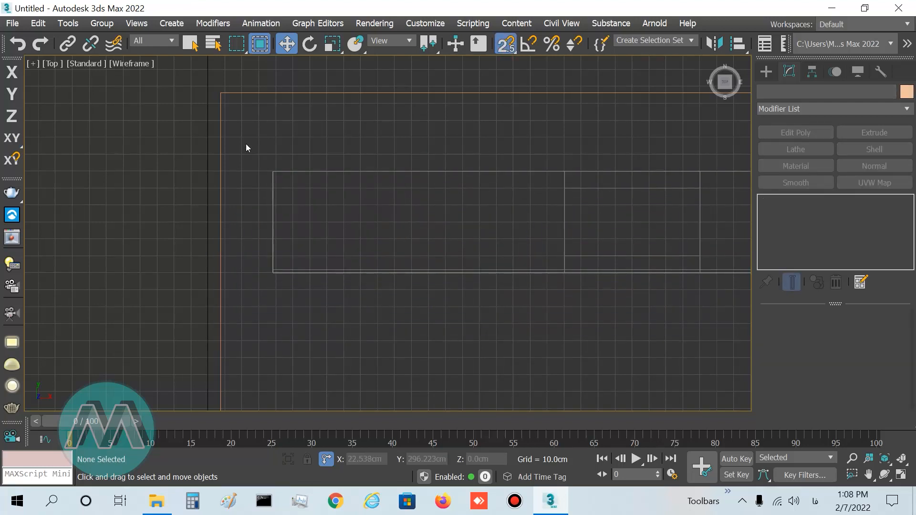
Move the benchtop so its upper-left corner snaps onto the matching corner of the room rectangle in the Top view.
{"action": "scroll", "coordinate": [245, 144], "scroll_direction": "up", "scroll_amount": 4}
{"action": "left_click_drag", "start_coordinate": [354, 256], "coordinate": [227, 125]}
{"action": "scroll", "coordinate": [227, 125], "scroll_direction": "down", "scroll_amount": 3}
{"action": "middle_click_drag", "start_coordinate": [276, 188], "coordinate": [321, 245]}
{"action": "scroll", "coordinate": [291, 216], "scroll_direction": "up", "scroll_amount": 5}
{"action": "left_click_drag", "start_coordinate": [340, 293], "coordinate": [264, 112]}
{"action": "scroll", "coordinate": [264, 114], "scroll_direction": "up", "scroll_amount": 6}
{"action": "middle_click_drag", "start_coordinate": [268, 125], "coordinate": [276, 238]}
{"action": "mouse_move", "coordinate": [271, 190]}
{"action": "left_mouse_down"}
{"action": "mouse_move", "coordinate": [320, 247]}
{"action": "mouse_move", "coordinate": [285, 194]}
{"action": "left_mouse_up"}
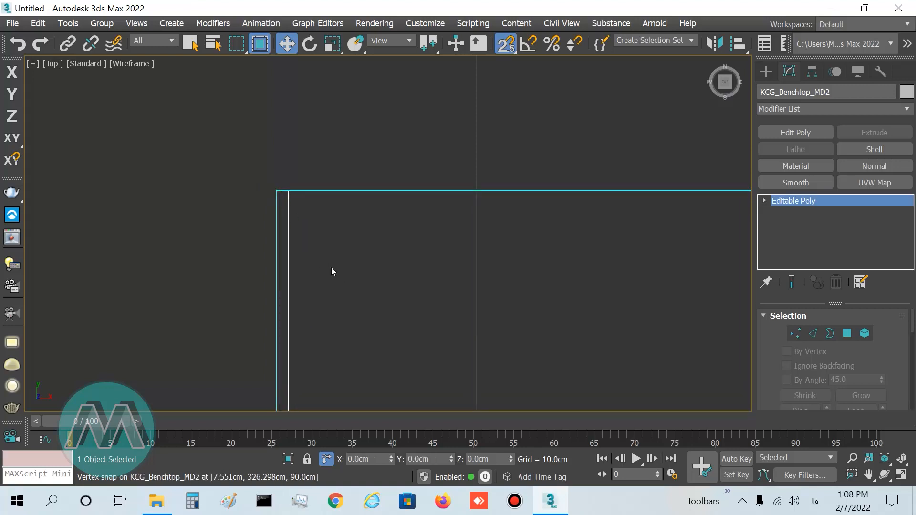
Select the vertices at the benchtop's overhanging right end and move them along X toward the room rectangle's edge.
{"action": "scroll", "coordinate": [337, 274], "scroll_direction": "down", "scroll_amount": 5}
{"action": "scroll", "coordinate": [271, 251], "scroll_direction": "down", "scroll_amount": 2}
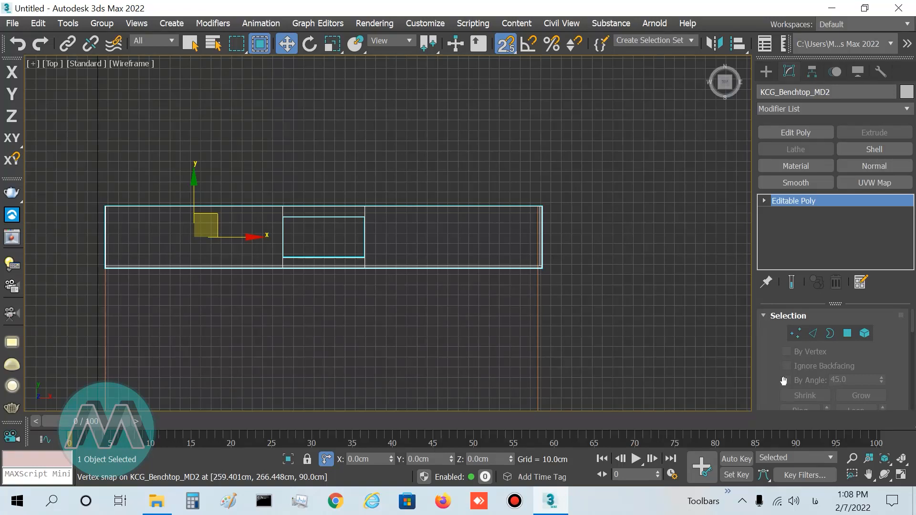
{"action": "left_click", "coordinate": [852, 474]}
{"action": "left_click_drag", "start_coordinate": [485, 174], "coordinate": [572, 287]}
{"action": "right_click", "coordinate": [534, 257]}
{"action": "left_click", "coordinate": [852, 475]}
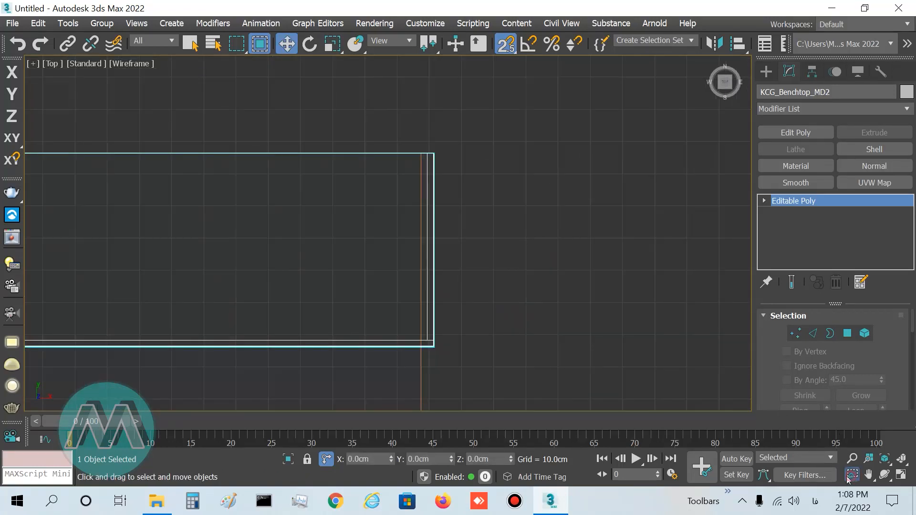
{"action": "left_click_drag", "start_coordinate": [503, 119], "coordinate": [374, 399]}
{"action": "right_click", "coordinate": [388, 374]}
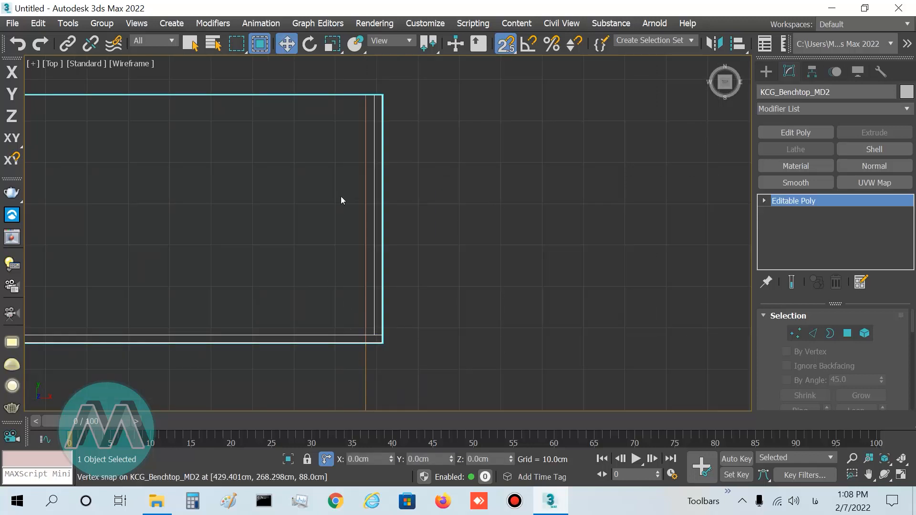
{"action": "left_click", "coordinate": [804, 334]}
{"action": "left_click_drag", "start_coordinate": [466, 77], "coordinate": [328, 366]}
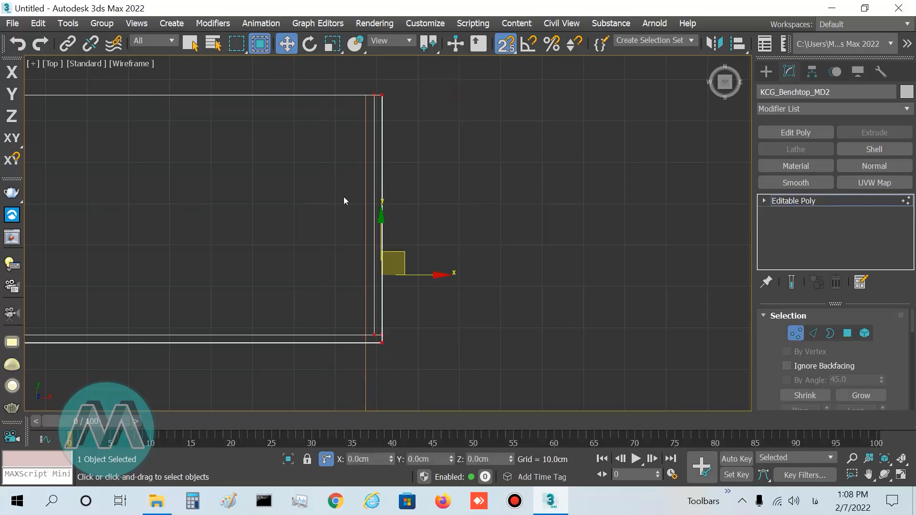
{"action": "scroll", "coordinate": [382, 91], "scroll_direction": "up", "scroll_amount": 10}
{"action": "left_click_drag", "start_coordinate": [390, 158], "coordinate": [113, 169]}
Snap the benchtop's end vertices onto the room rectangle's corner, finish vertex editing and return to the Perspective view.
{"action": "scroll", "coordinate": [112, 160], "scroll_direction": "up", "scroll_amount": 5}
{"action": "scroll", "coordinate": [128, 160], "scroll_direction": "up", "scroll_amount": 2}
{"action": "middle_click_drag", "start_coordinate": [127, 160], "coordinate": [255, 227]}
{"action": "left_click_drag", "start_coordinate": [257, 318], "coordinate": [298, 156]}
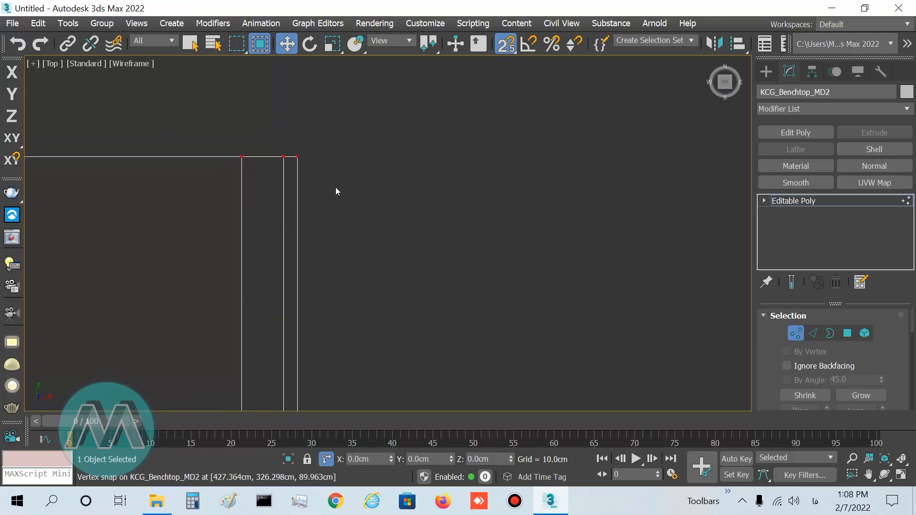
{"action": "key", "text": "z"}
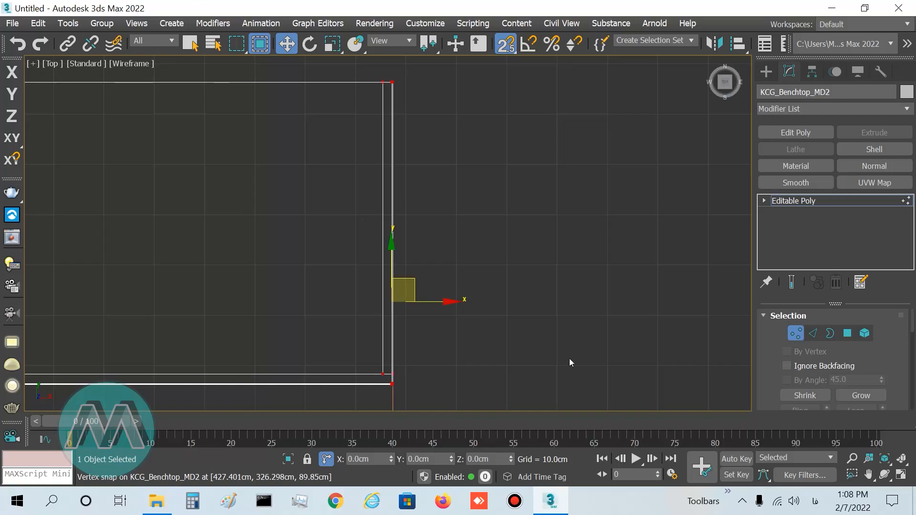
{"action": "key", "text": "p"}
{"action": "left_click", "coordinate": [795, 333]}
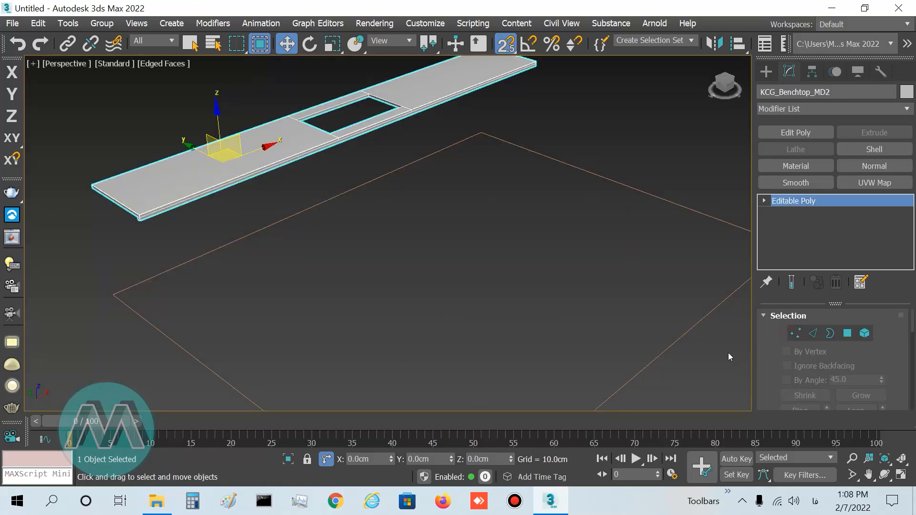
Frame the benchtop and room outline in the Perspective view and reopen the Kitchen Cabinet Generator.
{"action": "left_click", "coordinate": [852, 458]}
{"action": "left_click_drag", "start_coordinate": [466, 301], "coordinate": [322, 201]}
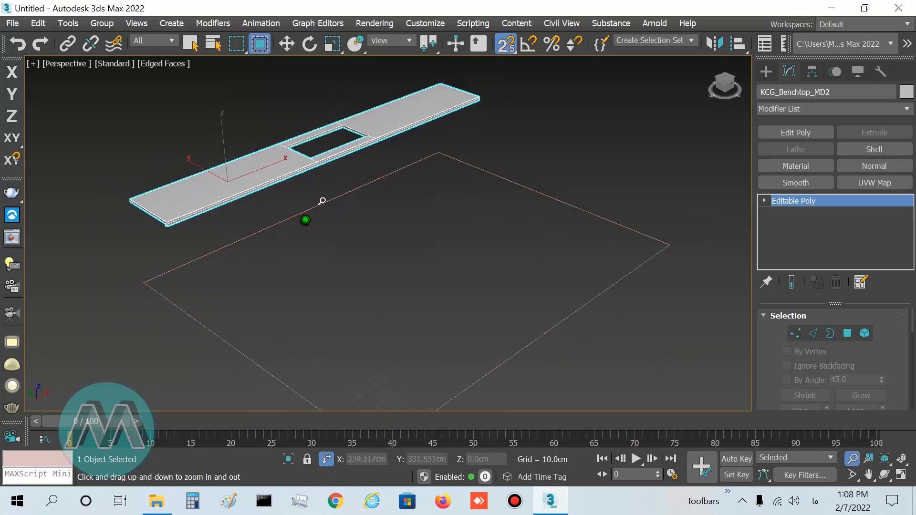
{"action": "key", "text": "w"}
{"action": "middle_click_drag", "start_coordinate": [482, 322], "coordinate": [468, 332]}
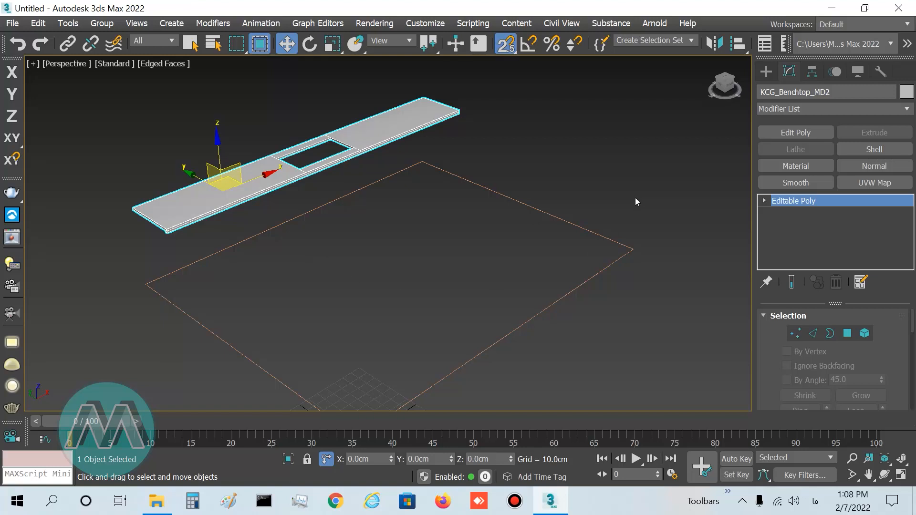
{"action": "key", "text": "k"}
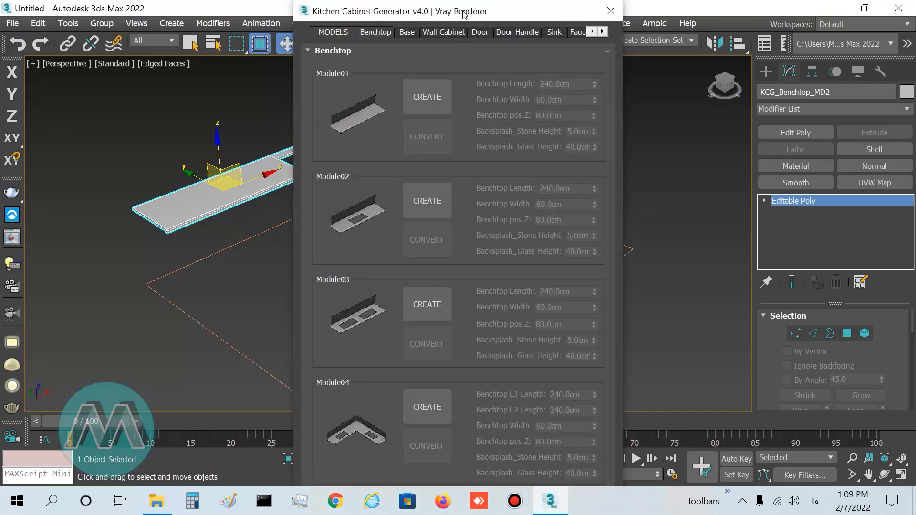
Create a Full Door base cabinet in the generator and set its height to 88 cm.
{"action": "left_click_drag", "start_coordinate": [463, 11], "coordinate": [370, 14]}
{"action": "left_click", "coordinate": [318, 36]}
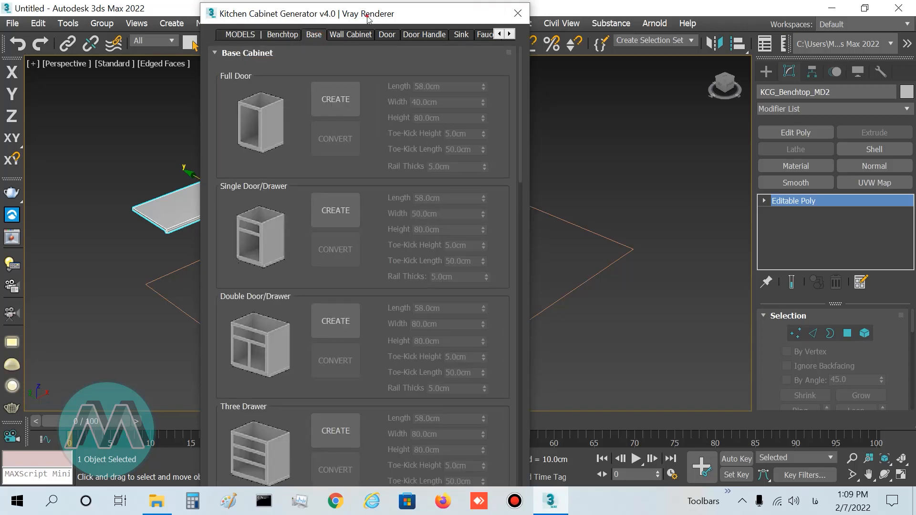
{"action": "left_click_drag", "start_coordinate": [367, 17], "coordinate": [308, 36]}
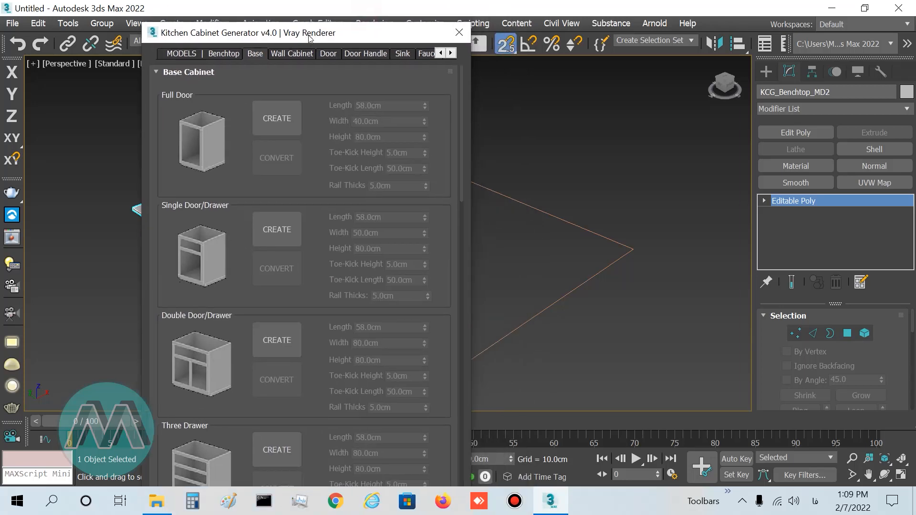
{"action": "left_click", "coordinate": [275, 120]}
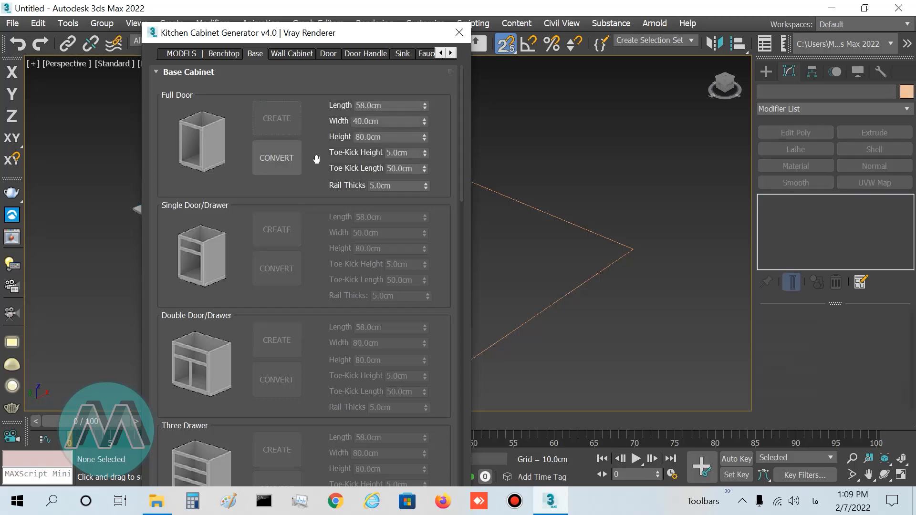
{"action": "left_click", "coordinate": [391, 138]}
{"action": "type", "text": "88"}
{"action": "key", "text": "Return"}
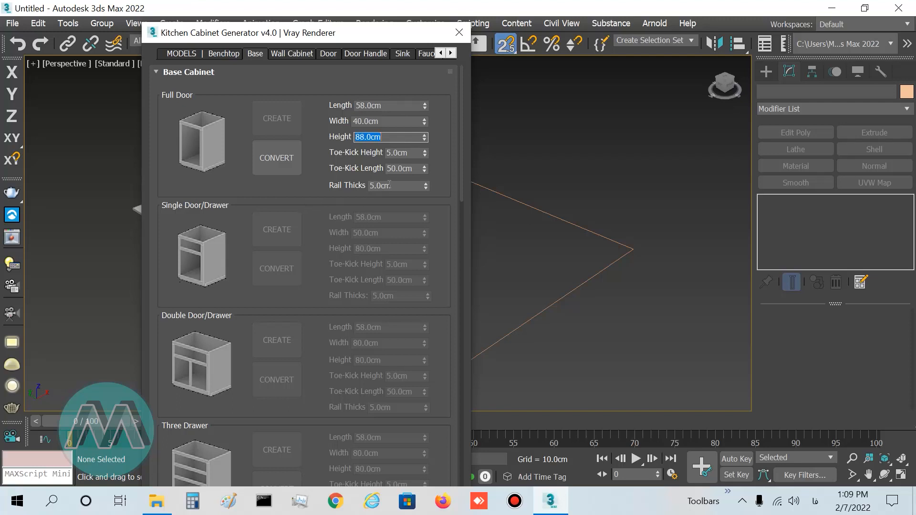
Set the base cabinet's toe-kick height to 8 cm and toe-kick length to 56 cm.
{"action": "left_click", "coordinate": [410, 152]}
{"action": "type", "text": "8"}
{"action": "key", "text": "Return"}
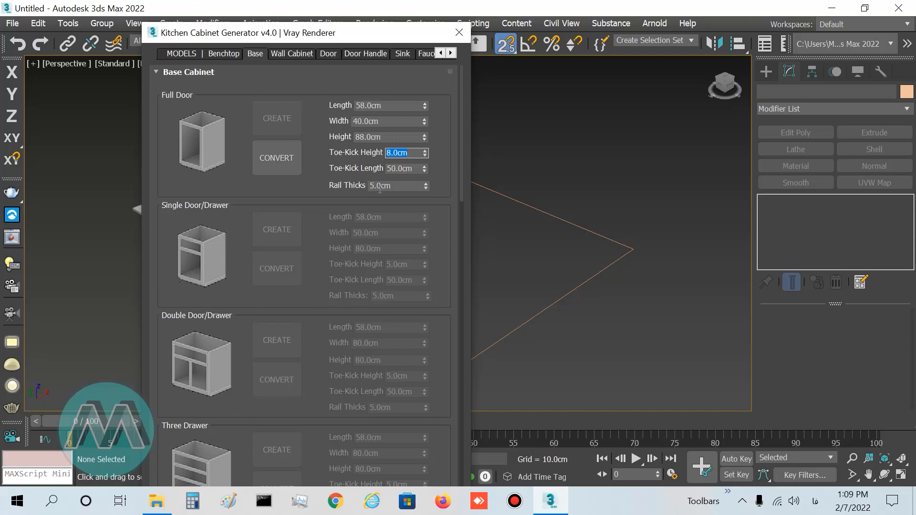
{"action": "key", "text": "Tab"}
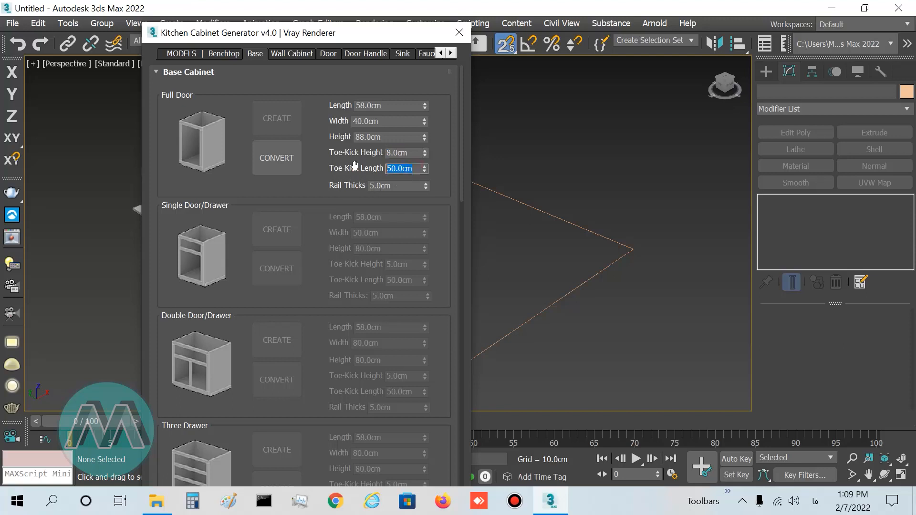
{"action": "type", "text": "56"}
{"action": "key", "text": "Return"}
{"action": "left_click_drag", "start_coordinate": [347, 34], "coordinate": [638, 30]}
{"action": "middle_click_drag", "start_coordinate": [365, 280], "coordinate": [314, 239]}
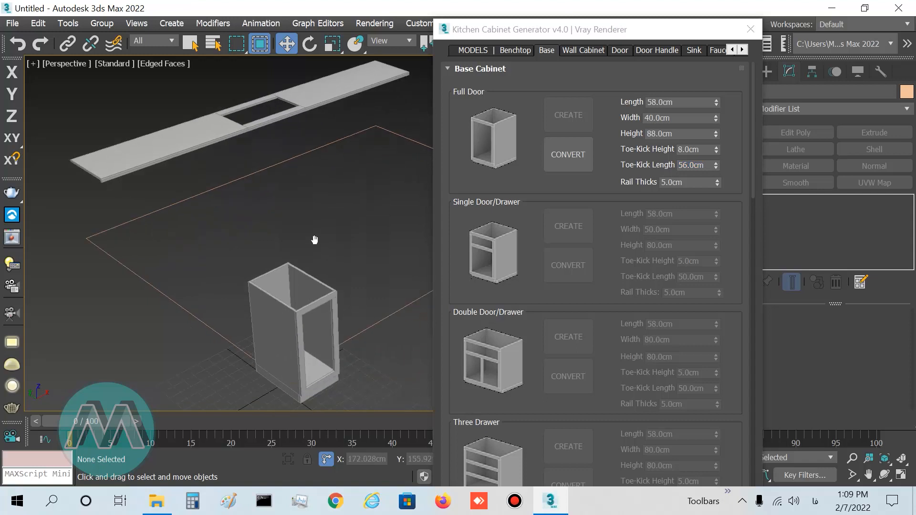
Set the base cabinet's rail thickness to 3 cm, convert it and close the generator.
{"action": "double_click", "coordinate": [692, 183]}
{"action": "type", "text": "3"}
{"action": "key", "text": "Return"}
{"action": "left_click", "coordinate": [565, 168]}
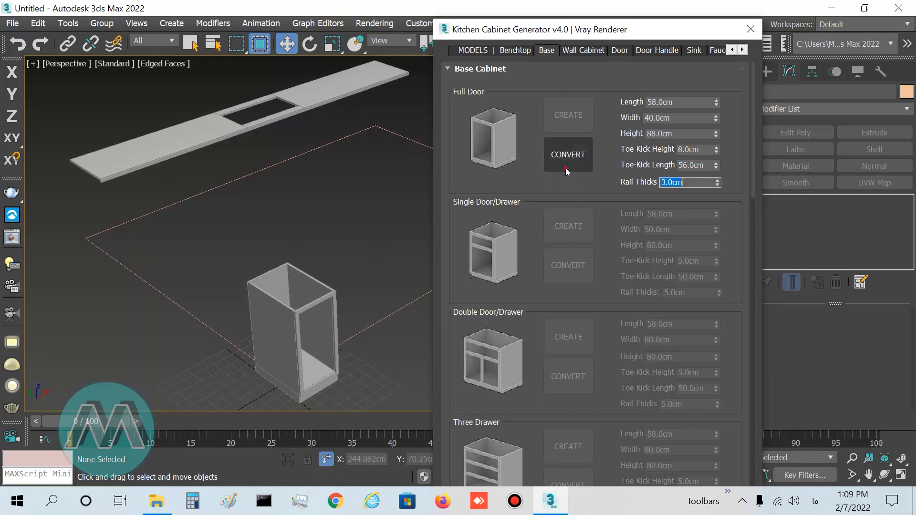
{"action": "left_click", "coordinate": [751, 29]}
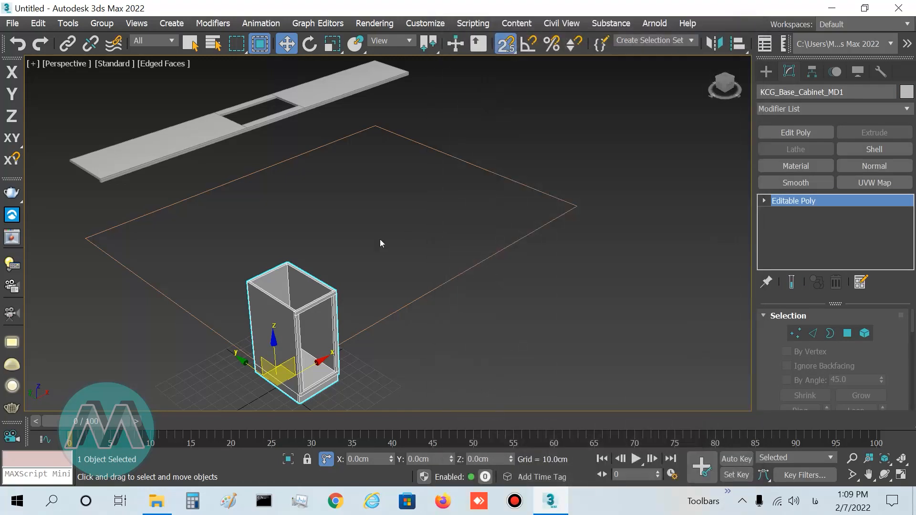
Move the base cabinet in the Top view toward the benchtop's left end.
{"action": "right_click", "coordinate": [371, 241]}
{"action": "left_click", "coordinate": [400, 259]}
{"action": "key", "text": "alt+w"}
{"action": "middle_click", "coordinate": [340, 216]}
{"action": "key", "text": "alt+w"}
{"action": "scroll", "coordinate": [351, 232], "scroll_direction": "down", "scroll_amount": 5}
{"action": "scroll", "coordinate": [351, 232], "scroll_direction": "down", "scroll_amount": 4}
{"action": "middle_click_drag", "start_coordinate": [304, 272], "coordinate": [367, 244]}
{"action": "left_click_drag", "start_coordinate": [171, 369], "coordinate": [212, 201]}
Snap the base cabinet's upper-left corner onto the matching corner of the benchtop in the Top view.
{"action": "scroll", "coordinate": [158, 196], "scroll_direction": "up", "scroll_amount": 5}
{"action": "middle_click_drag", "start_coordinate": [212, 187], "coordinate": [346, 228]}
{"action": "scroll", "coordinate": [345, 226], "scroll_direction": "up", "scroll_amount": 3}
{"action": "left_click_drag", "start_coordinate": [462, 309], "coordinate": [195, 153]}
Examine how the base cabinet fits under the benchtop's end in the Perspective view.
{"action": "key", "text": "alt+w"}
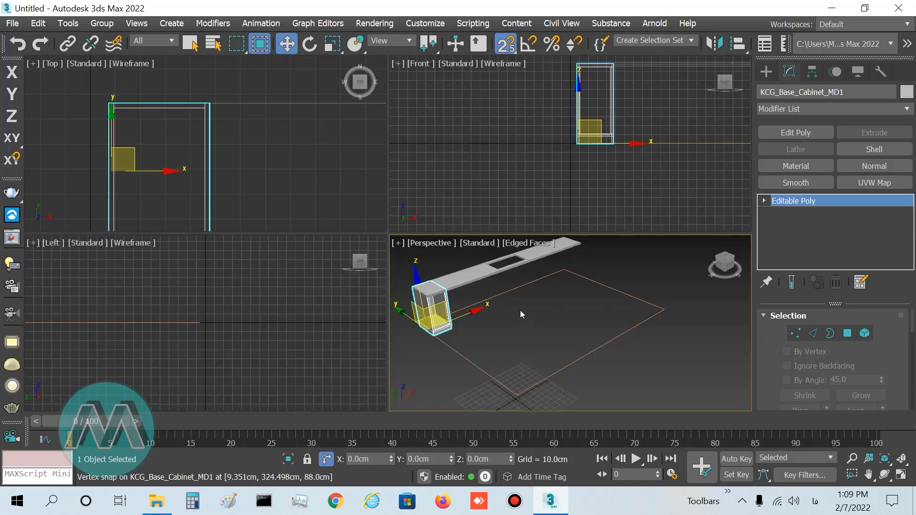
{"action": "key", "text": "alt+w"}
{"action": "key", "text": "z"}
{"action": "middle_click_drag", "start_coordinate": [274, 251], "coordinate": [281, 250], "text": "alt"}
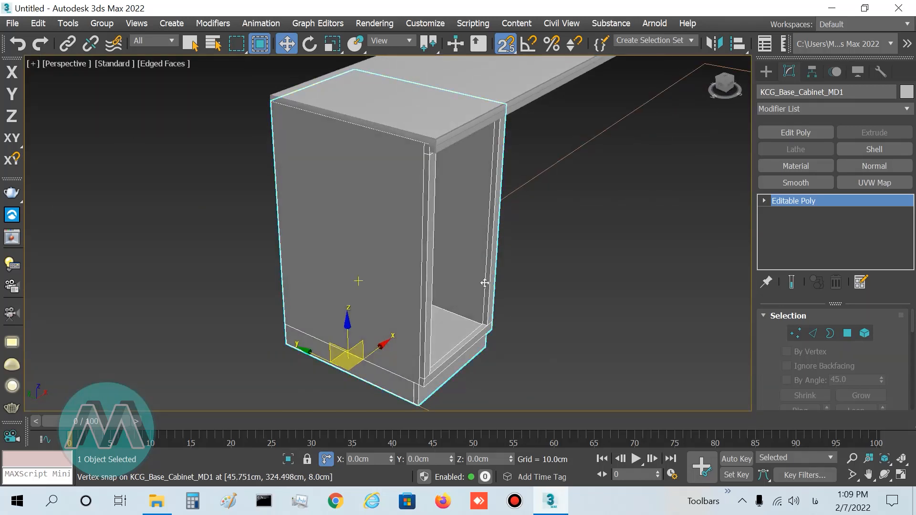
{"action": "scroll", "coordinate": [609, 279], "scroll_direction": "down", "scroll_amount": 3}
{"action": "middle_click_drag", "start_coordinate": [609, 278], "coordinate": [386, 308]}
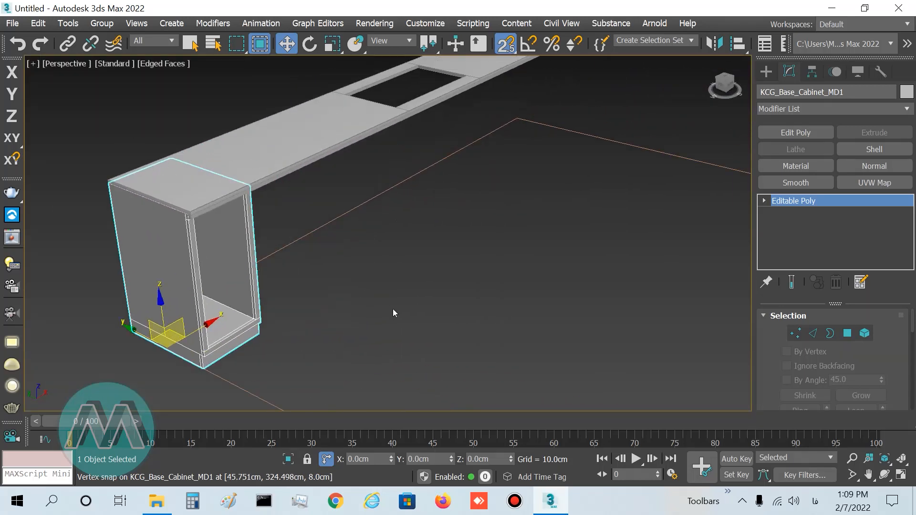
{"action": "left_click", "coordinate": [196, 46]}
{"action": "left_click", "coordinate": [853, 459]}
{"action": "left_click_drag", "start_coordinate": [340, 327], "coordinate": [292, 375]}
{"action": "scroll", "coordinate": [403, 301], "scroll_direction": "up", "scroll_amount": 2}
{"action": "scroll", "coordinate": [399, 301], "scroll_direction": "up", "scroll_amount": 5}
{"action": "right_click", "coordinate": [408, 318]}
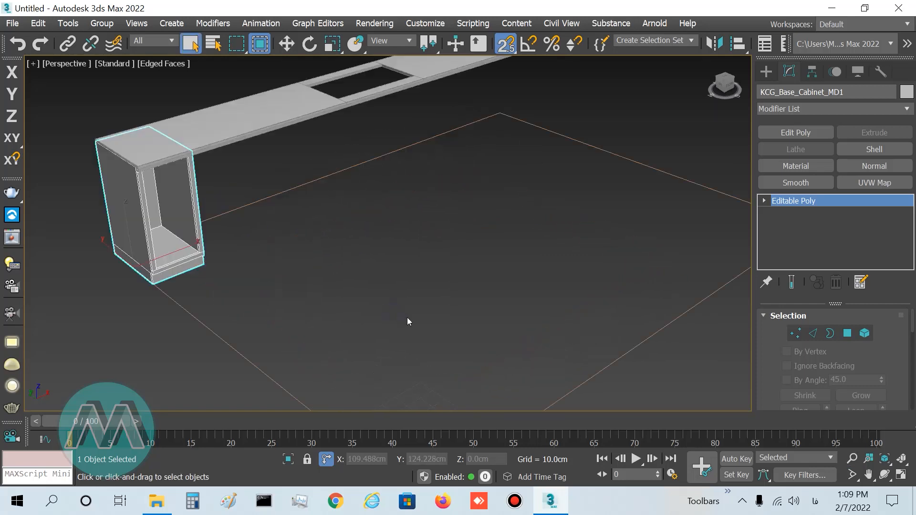
{"action": "scroll", "coordinate": [408, 315], "scroll_direction": "down", "scroll_amount": 4}
{"action": "scroll", "coordinate": [410, 305], "scroll_direction": "down", "scroll_amount": 2}
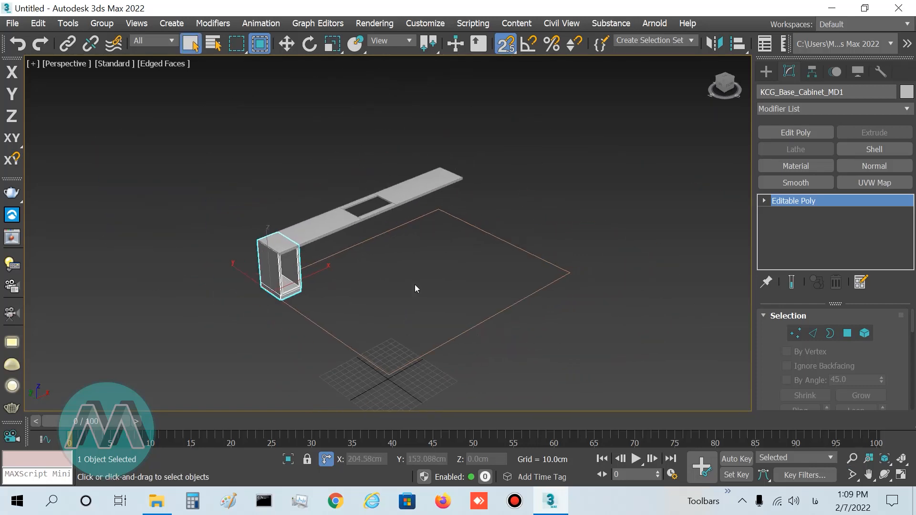
Reopen the Kitchen Cabinet Generator and create a Style04 door.
{"action": "key", "text": "k"}
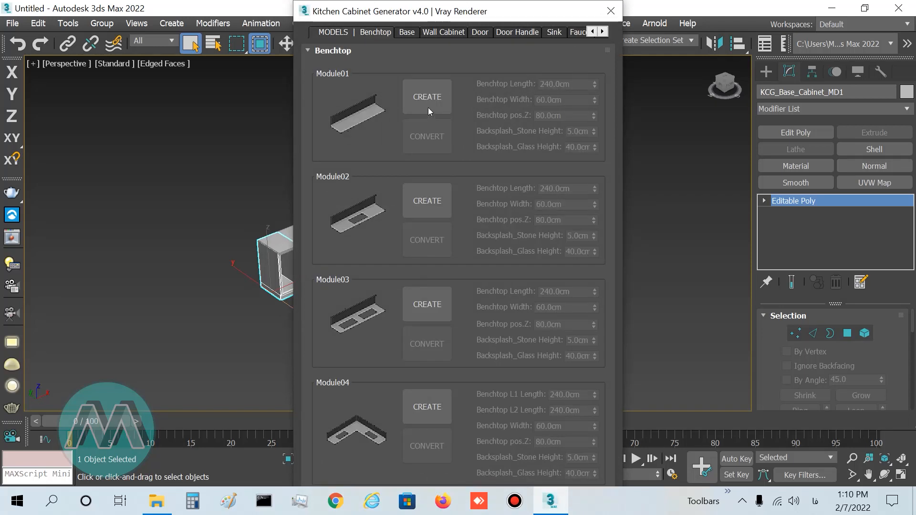
{"action": "left_click", "coordinate": [479, 32]}
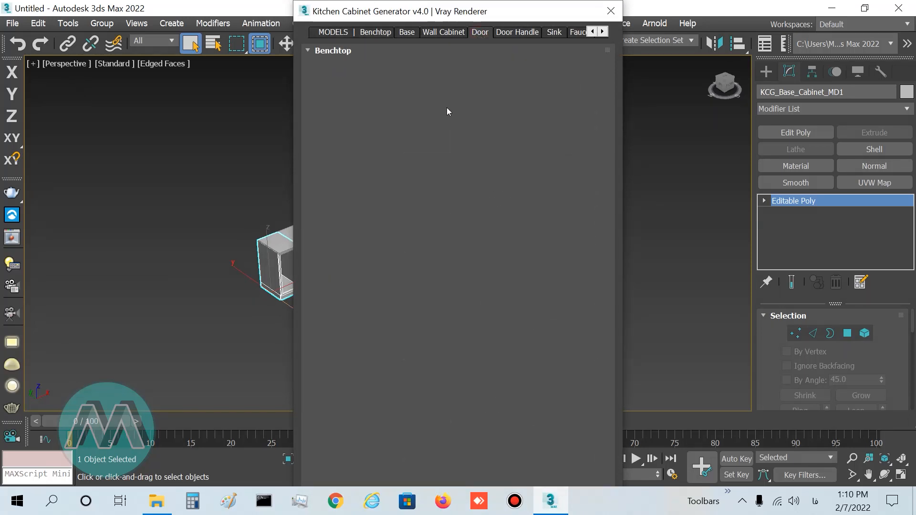
{"action": "left_click_drag", "start_coordinate": [613, 110], "coordinate": [612, 153]}
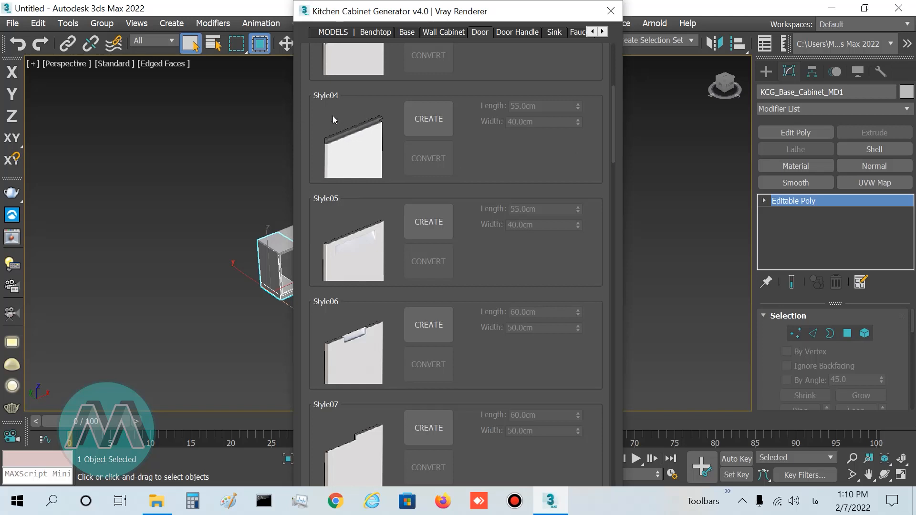
{"action": "left_click", "coordinate": [428, 119]}
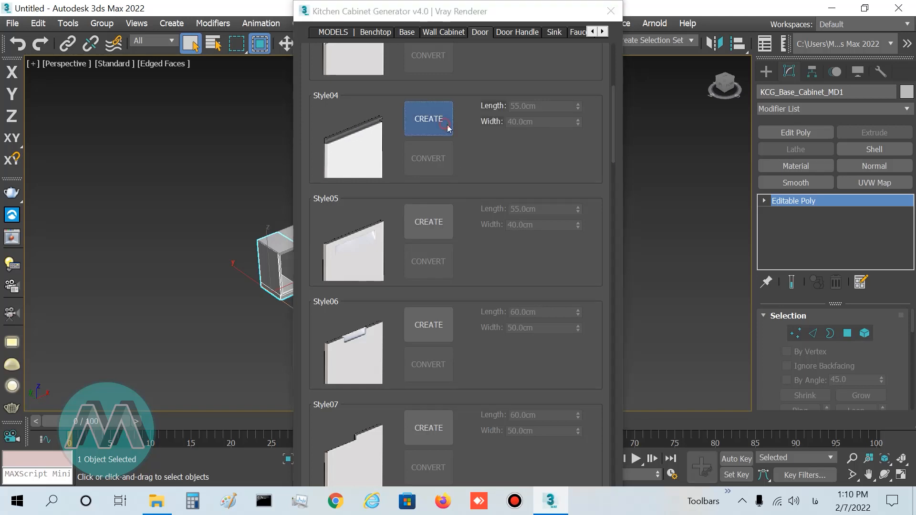
{"action": "left_click", "coordinate": [505, 279]}
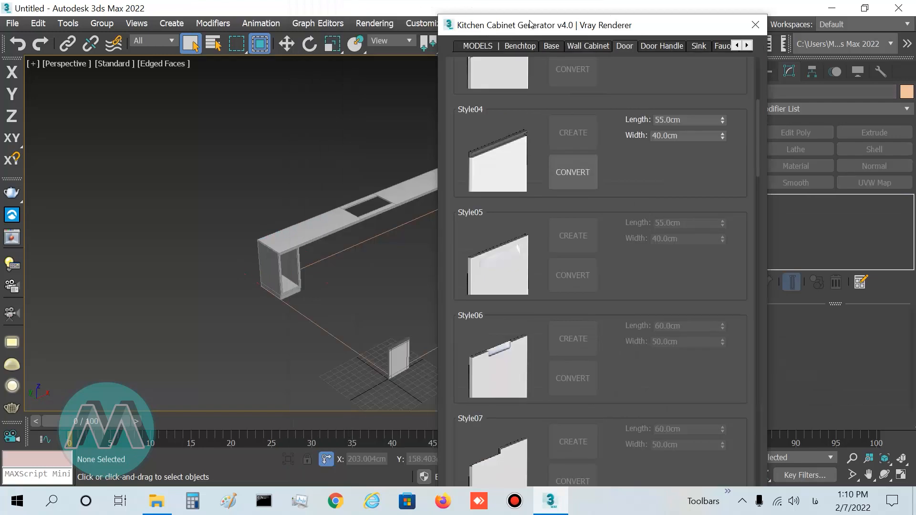
{"action": "left_click_drag", "start_coordinate": [638, 23], "coordinate": [709, 9]}
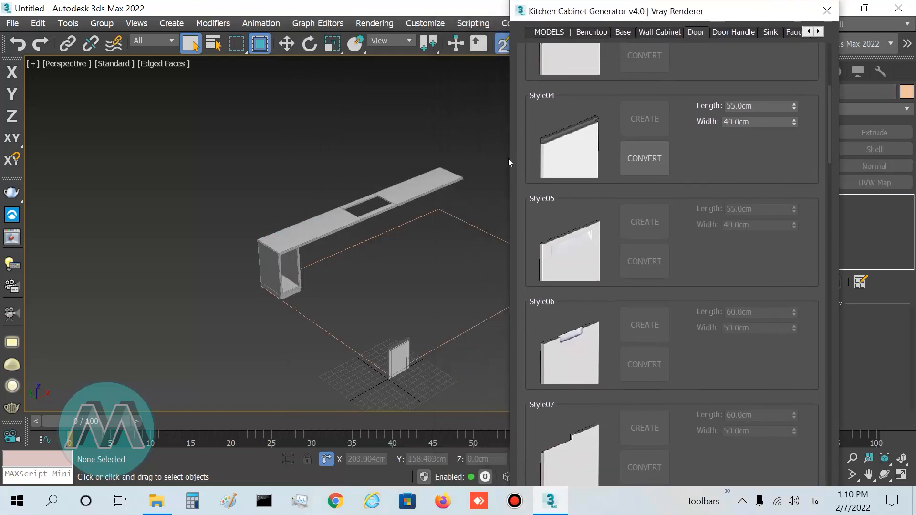
{"action": "middle_click_drag", "start_coordinate": [430, 275], "coordinate": [329, 256]}
{"action": "left_click_drag", "start_coordinate": [718, 18], "coordinate": [636, 23]}
Set the Style04 door's length to 77 cm, convert it and close the generator.
{"action": "double_click", "coordinate": [679, 114]}
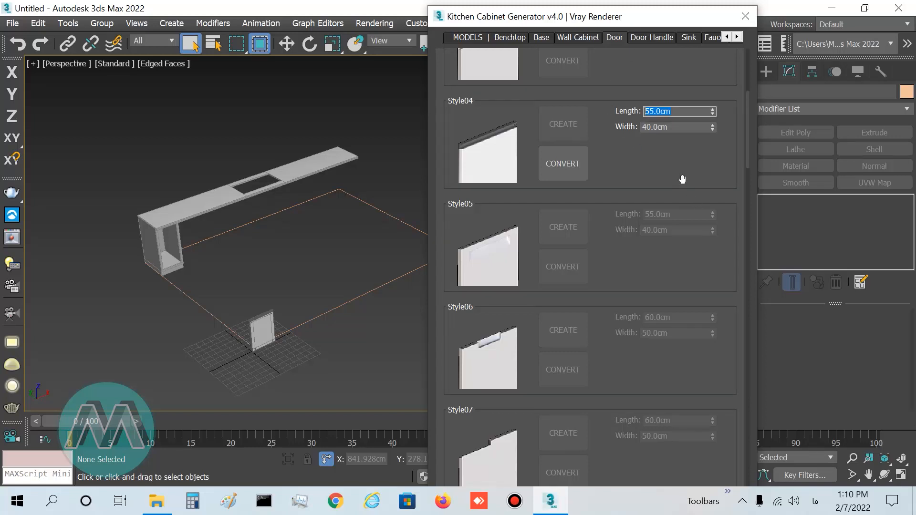
{"action": "type", "text": "77"}
{"action": "key", "text": "Return"}
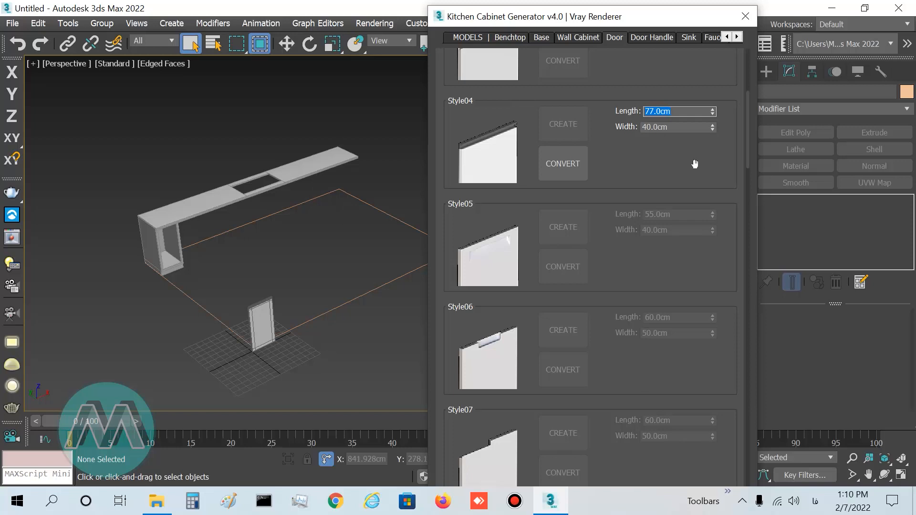
{"action": "left_click", "coordinate": [565, 169]}
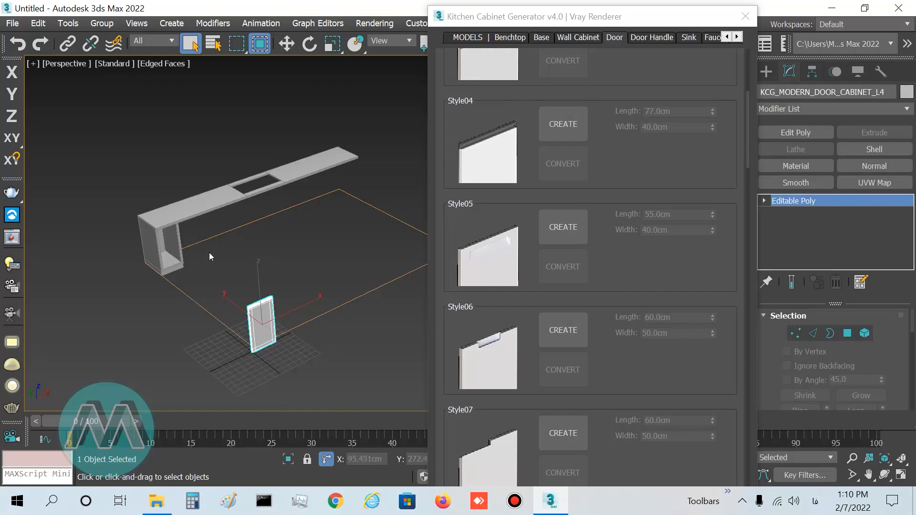
{"action": "left_click", "coordinate": [746, 17]}
Move the door in the Top view and snap it to the base cabinet's front edge.
{"action": "right_click", "coordinate": [326, 254]}
{"action": "left_click", "coordinate": [357, 269]}
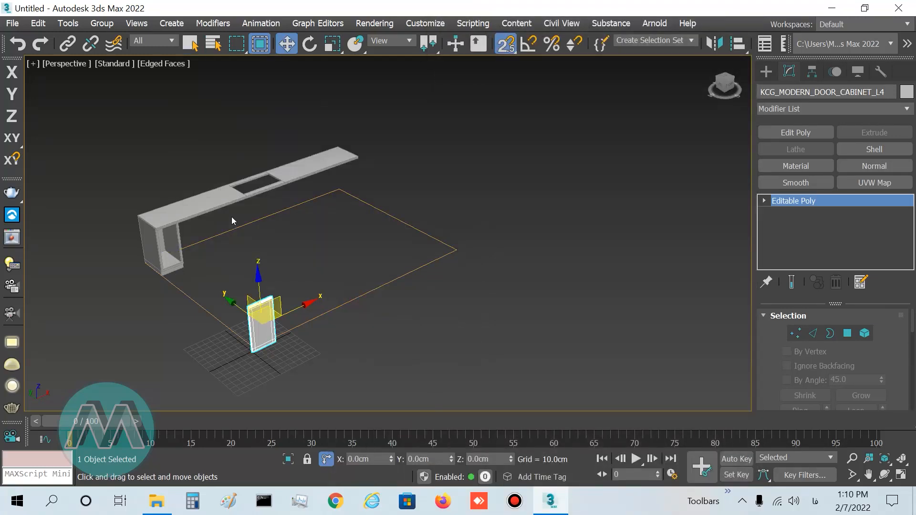
{"action": "key", "text": "alt+w"}
{"action": "key", "text": "alt+w"}
{"action": "scroll", "coordinate": [237, 211], "scroll_direction": "down", "scroll_amount": 5}
{"action": "left_click_drag", "start_coordinate": [262, 387], "coordinate": [239, 248]}
{"action": "scroll", "coordinate": [240, 248], "scroll_direction": "up", "scroll_amount": 5}
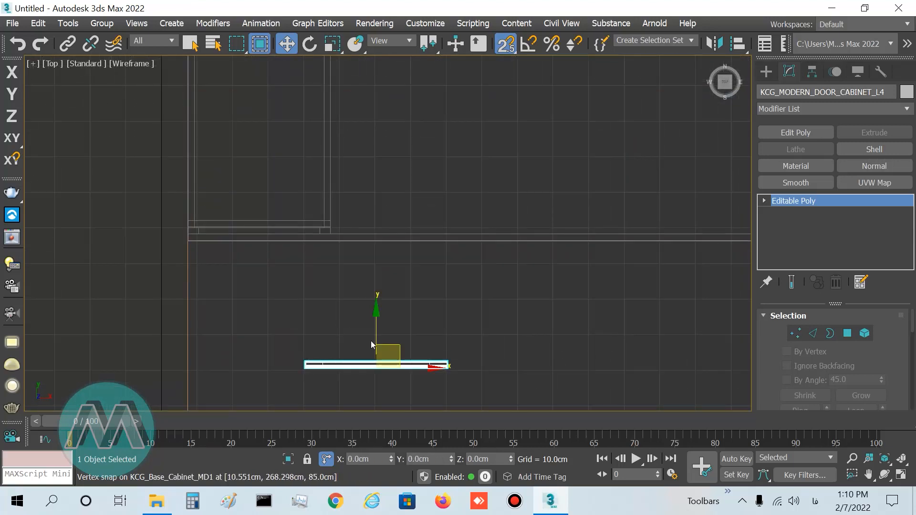
{"action": "left_click_drag", "start_coordinate": [378, 342], "coordinate": [278, 235]}
{"action": "scroll", "coordinate": [211, 222], "scroll_direction": "up", "scroll_amount": 5}
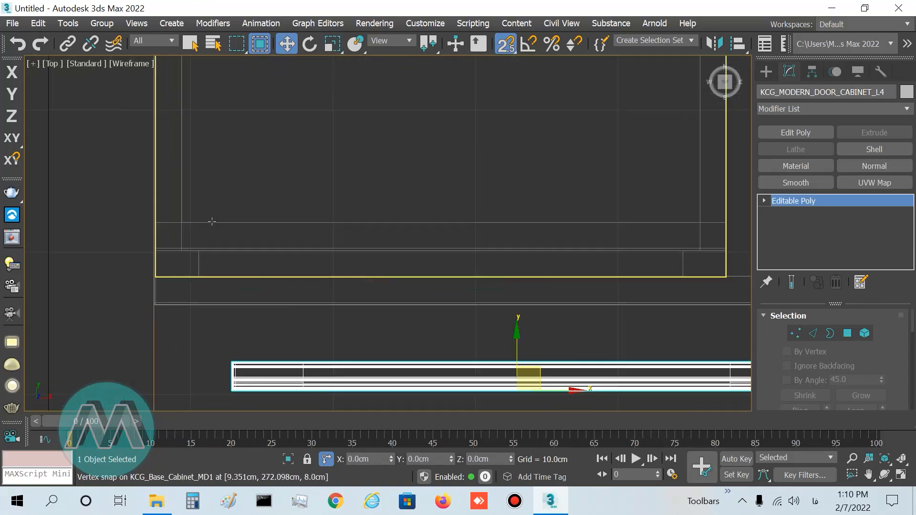
{"action": "left_click_drag", "start_coordinate": [539, 375], "coordinate": [444, 300]}
Turn off snapping and nudge the door along Y in the Top view against the cabinet's front.
{"action": "key", "text": "s"}
{"action": "middle_click_drag", "start_coordinate": [437, 300], "coordinate": [416, 301]}
{"action": "left_click_drag", "start_coordinate": [444, 284], "coordinate": [442, 264]}
{"action": "scroll", "coordinate": [421, 261], "scroll_direction": "up", "scroll_amount": 6}
{"action": "scroll", "coordinate": [420, 264], "scroll_direction": "down", "scroll_amount": 2}
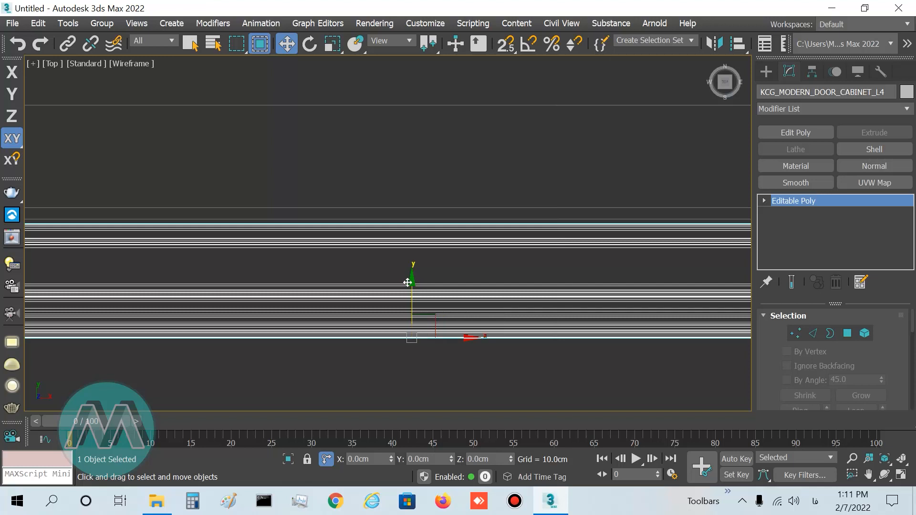
{"action": "left_click", "coordinate": [412, 301]}
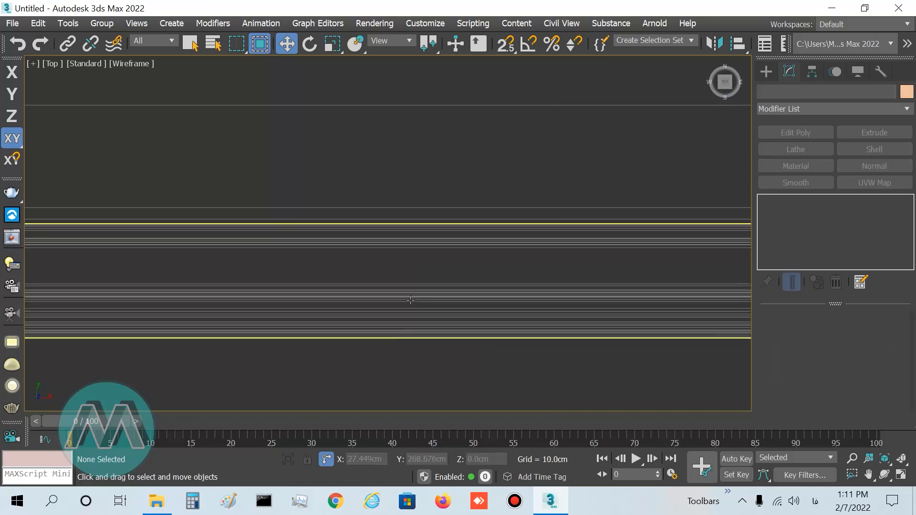
{"action": "left_click", "coordinate": [410, 298]}
{"action": "mouse_move", "coordinate": [412, 276]}
{"action": "left_mouse_down"}
{"action": "mouse_move", "coordinate": [415, 325]}
{"action": "mouse_move", "coordinate": [411, 270]}
{"action": "left_mouse_up"}
Raise the door about 8.9 cm in the Left view so its upper edge meets the benchtop's underside.
{"action": "key", "text": "alt+w"}
{"action": "key", "text": "alt+w"}
{"action": "key", "text": "z"}
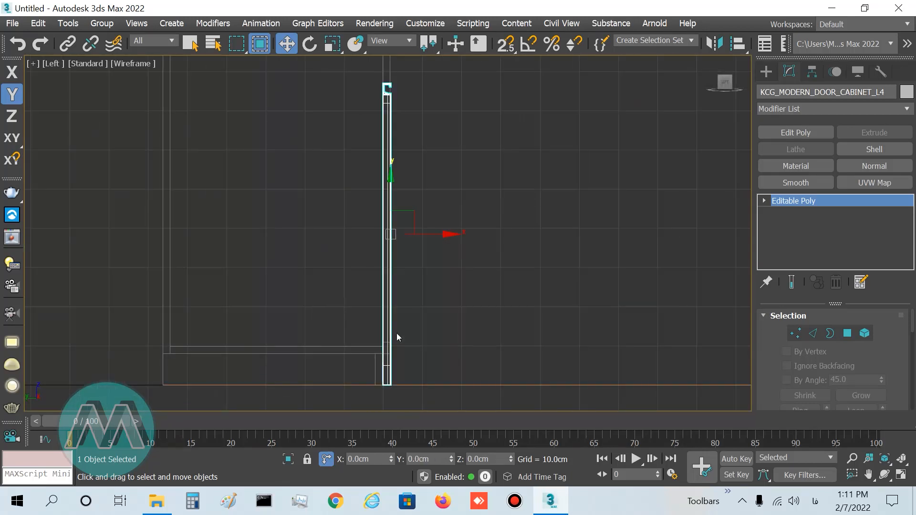
{"action": "scroll", "coordinate": [420, 329], "scroll_direction": "down", "scroll_amount": 3}
{"action": "scroll", "coordinate": [402, 211], "scroll_direction": "up", "scroll_amount": 2}
{"action": "scroll", "coordinate": [401, 211], "scroll_direction": "up", "scroll_amount": 5}
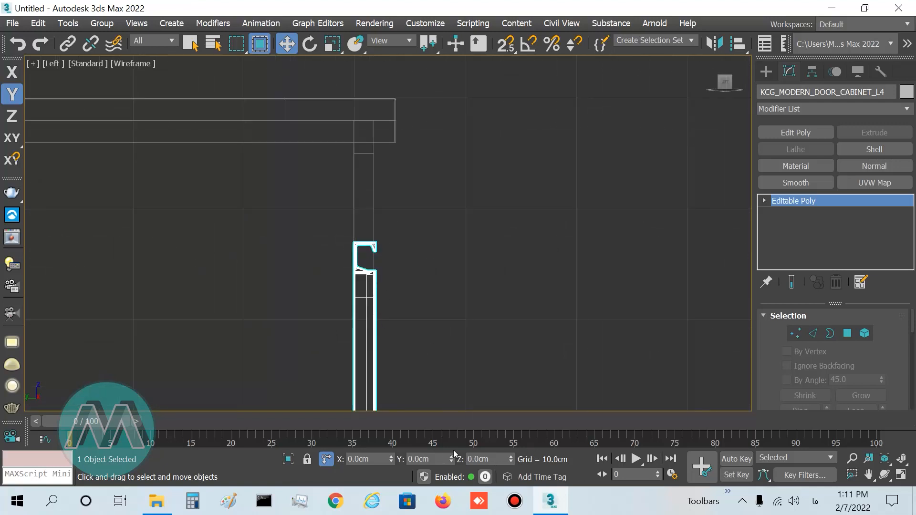
{"action": "left_click_drag", "start_coordinate": [452, 459], "coordinate": [444, 359]}
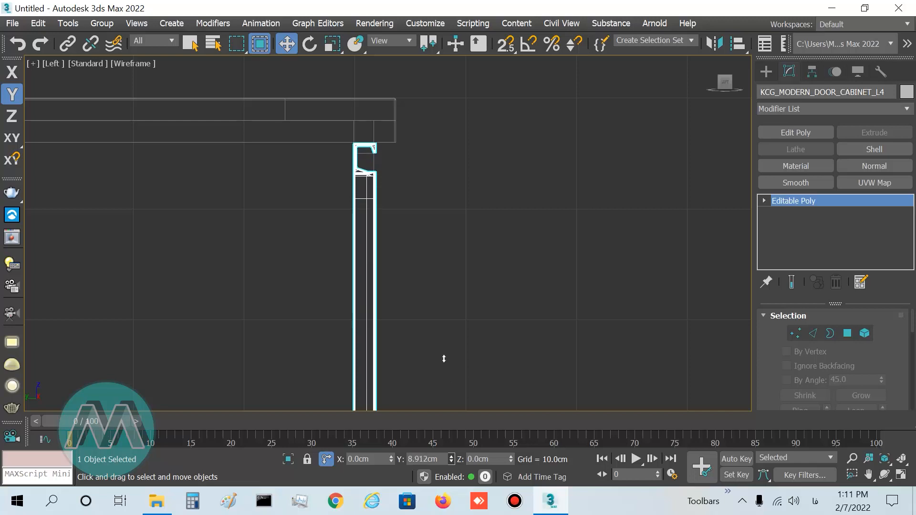
{"action": "right_click", "coordinate": [445, 365]}
Shift the door along X in the Left view to sit in front of the cabinet frame, flush with the benchtop's front edge.
{"action": "scroll", "coordinate": [382, 240], "scroll_direction": "down", "scroll_amount": 4}
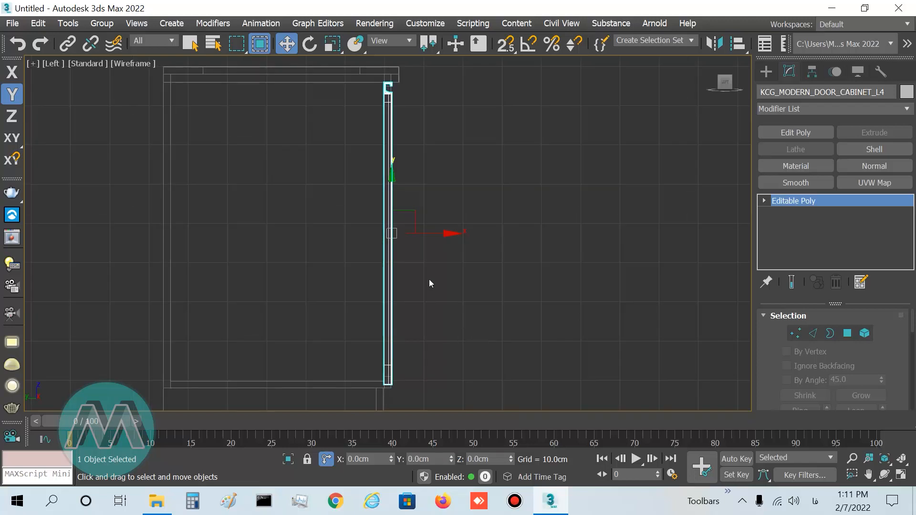
{"action": "middle_click_drag", "start_coordinate": [408, 320], "coordinate": [383, 207]}
{"action": "mouse_move", "coordinate": [407, 142]}
{"action": "left_mouse_down"}
{"action": "mouse_move", "coordinate": [426, 144]}
{"action": "mouse_move", "coordinate": [415, 145]}
{"action": "left_mouse_up"}
{"action": "scroll", "coordinate": [348, 153], "scroll_direction": "up", "scroll_amount": 4}
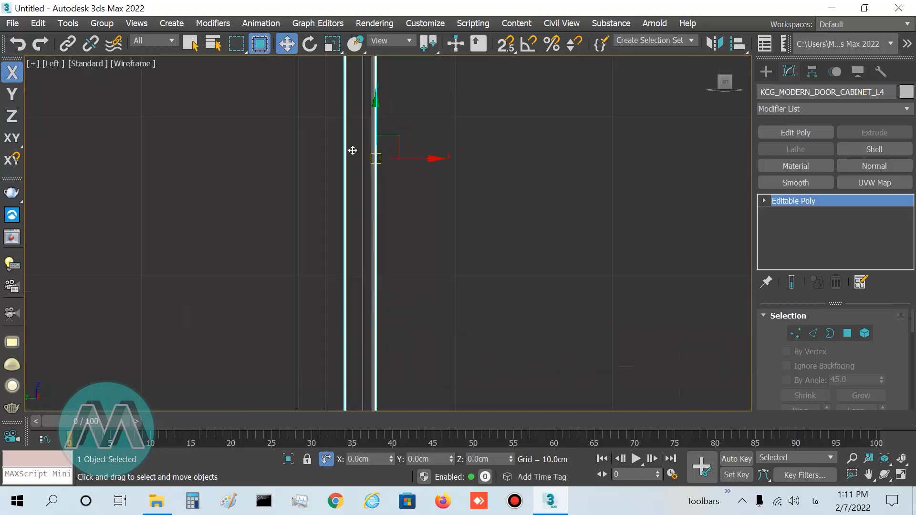
{"action": "left_click_drag", "start_coordinate": [504, 157], "coordinate": [448, 200]}
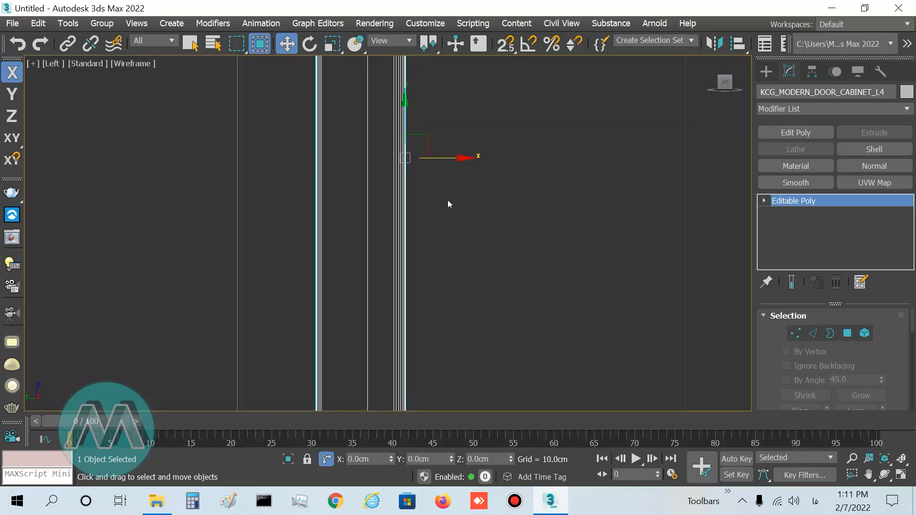
{"action": "scroll", "coordinate": [398, 249], "scroll_direction": "down", "scroll_amount": 3}
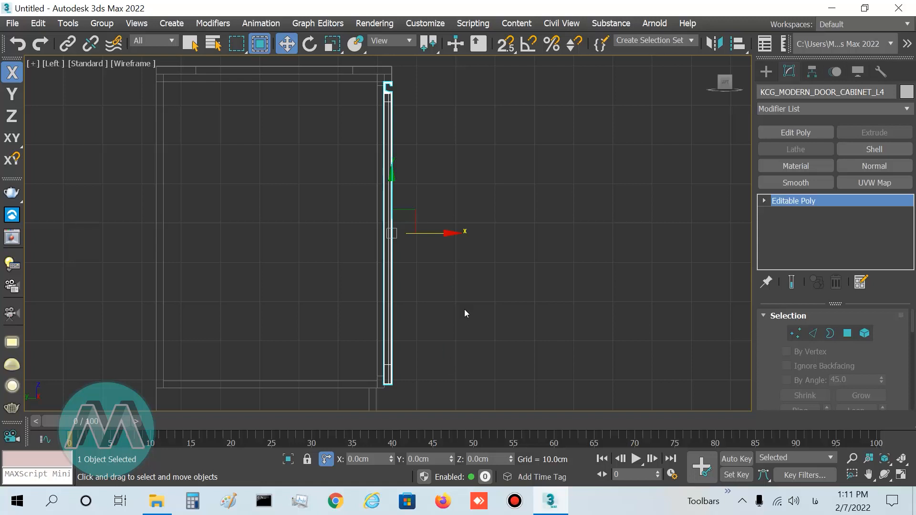
Select the vertices around the door's upper handle profile in the Left view and lower them slightly along Y.
{"action": "left_click", "coordinate": [795, 333]}
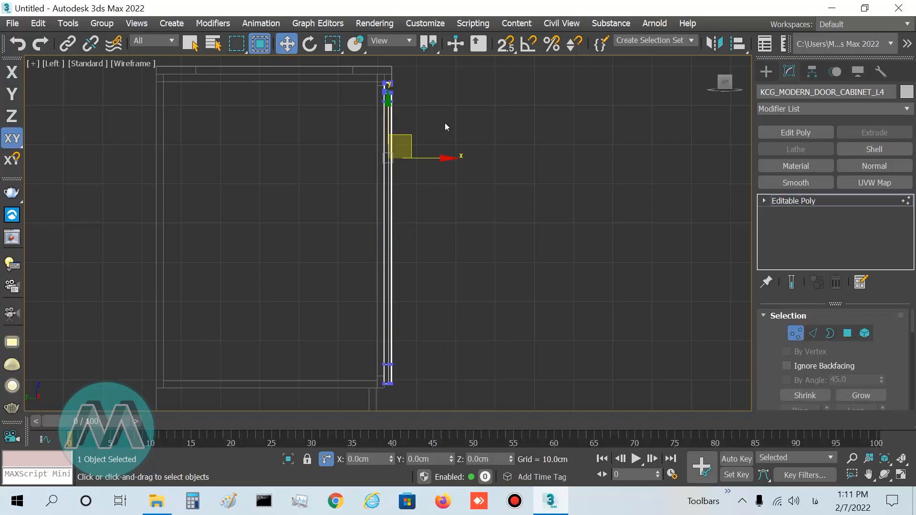
{"action": "middle_click_drag", "start_coordinate": [437, 108], "coordinate": [530, 282]}
{"action": "scroll", "coordinate": [433, 140], "scroll_direction": "up", "scroll_amount": 3}
{"action": "scroll", "coordinate": [447, 180], "scroll_direction": "up", "scroll_amount": 3}
{"action": "left_click_drag", "start_coordinate": [207, 152], "coordinate": [423, 354]}
{"action": "mouse_move", "coordinate": [339, 172]}
{"action": "left_mouse_down"}
{"action": "mouse_move", "coordinate": [338, 196]}
{"action": "mouse_move", "coordinate": [333, 180]}
{"action": "left_mouse_up"}
{"action": "key", "text": "z"}
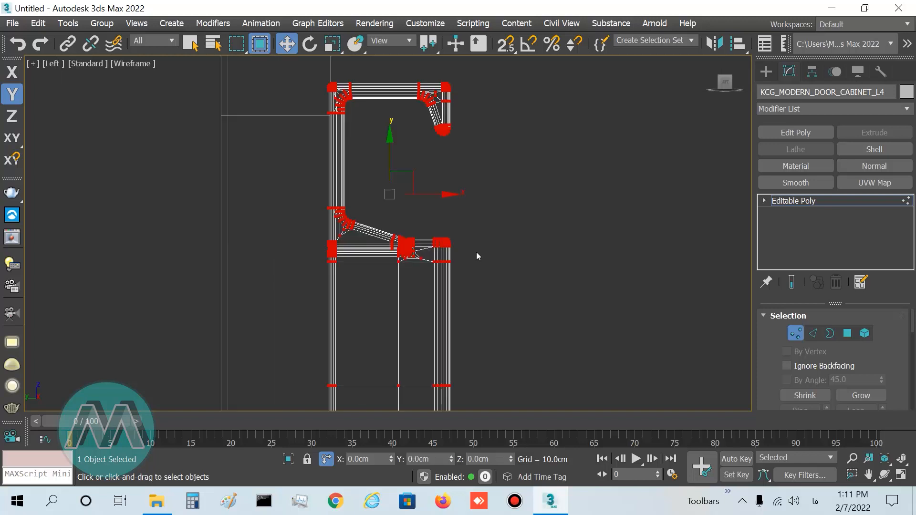
Select the door's lower vertices in the Left view and move them down along Y close to the cabinet's bottom panel edge.
{"action": "scroll", "coordinate": [476, 252], "scroll_direction": "down", "scroll_amount": 7}
{"action": "scroll", "coordinate": [473, 248], "scroll_direction": "down", "scroll_amount": 4}
{"action": "middle_click_drag", "start_coordinate": [484, 266], "coordinate": [313, 15]}
{"action": "scroll", "coordinate": [356, 153], "scroll_direction": "down", "scroll_amount": 8}
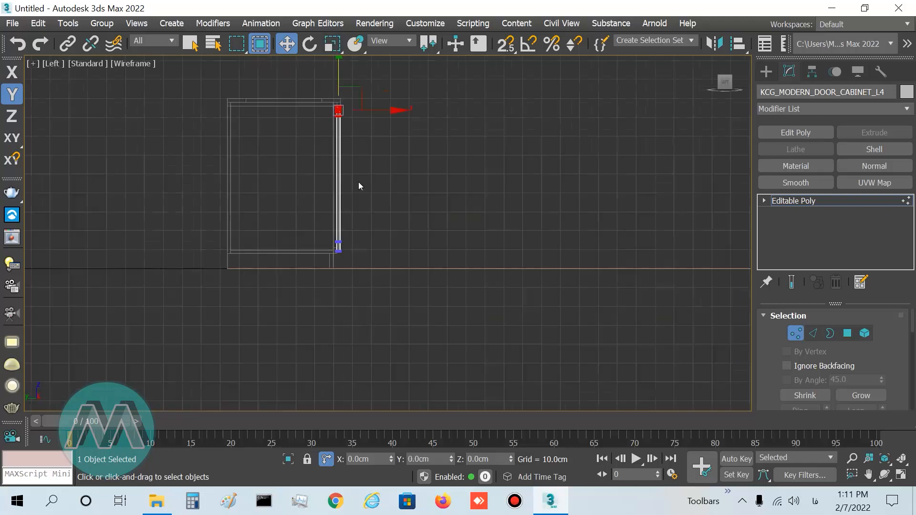
{"action": "scroll", "coordinate": [351, 248], "scroll_direction": "up", "scroll_amount": 6}
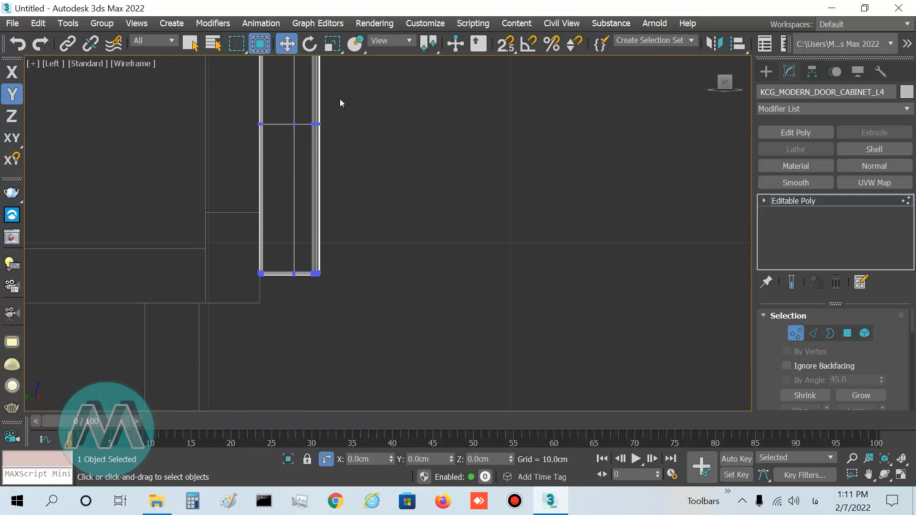
{"action": "left_click_drag", "start_coordinate": [347, 103], "coordinate": [220, 241]}
{"action": "left_click_drag", "start_coordinate": [289, 193], "coordinate": [291, 220]}
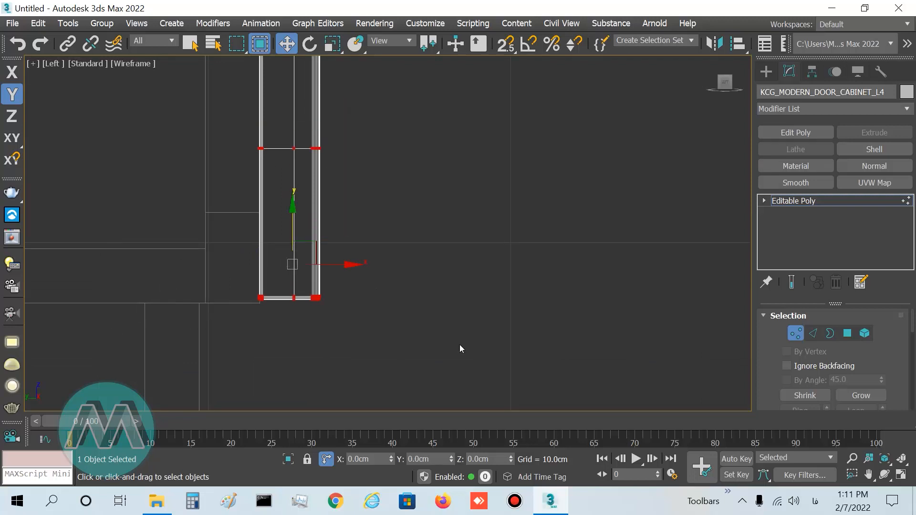
Select the door's left-hand vertices in the Front view and shift them slightly inward along X from the cabinet's outer side.
{"action": "key", "text": "alt+w"}
{"action": "key", "text": "alt+w"}
{"action": "key", "text": "z"}
{"action": "scroll", "coordinate": [354, 212], "scroll_direction": "down", "scroll_amount": 4}
{"action": "middle_click_drag", "start_coordinate": [360, 178], "coordinate": [373, 333]}
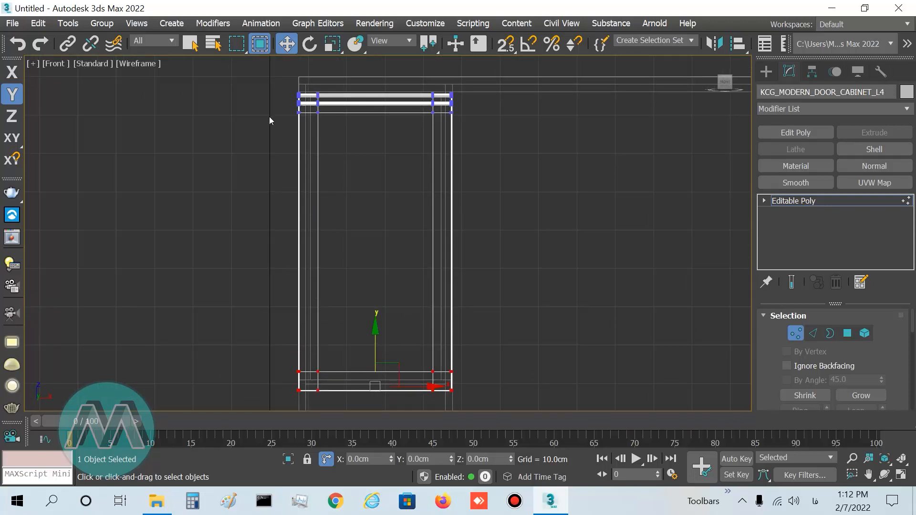
{"action": "left_click_drag", "start_coordinate": [288, 86], "coordinate": [329, 119]}
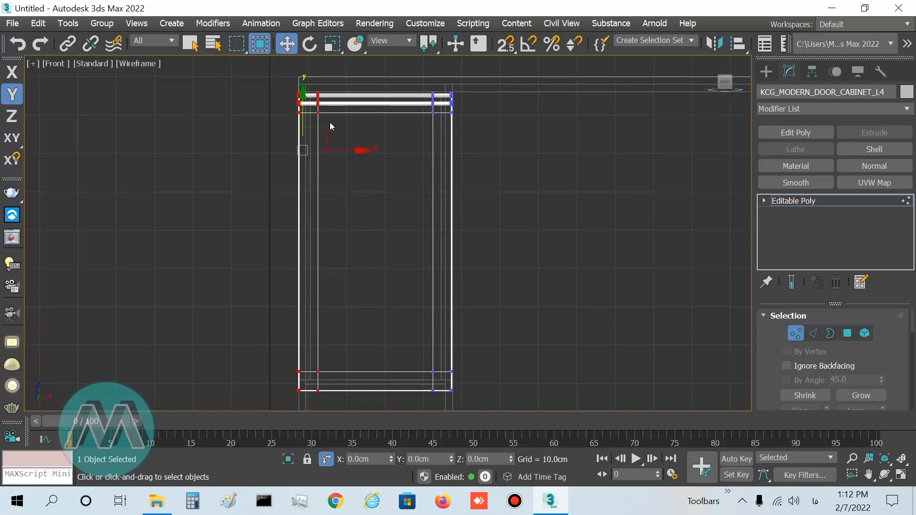
{"action": "scroll", "coordinate": [307, 133], "scroll_direction": "up", "scroll_amount": 3}
{"action": "scroll", "coordinate": [308, 150], "scroll_direction": "up", "scroll_amount": 4}
{"action": "left_click_drag", "start_coordinate": [326, 160], "coordinate": [335, 164]}
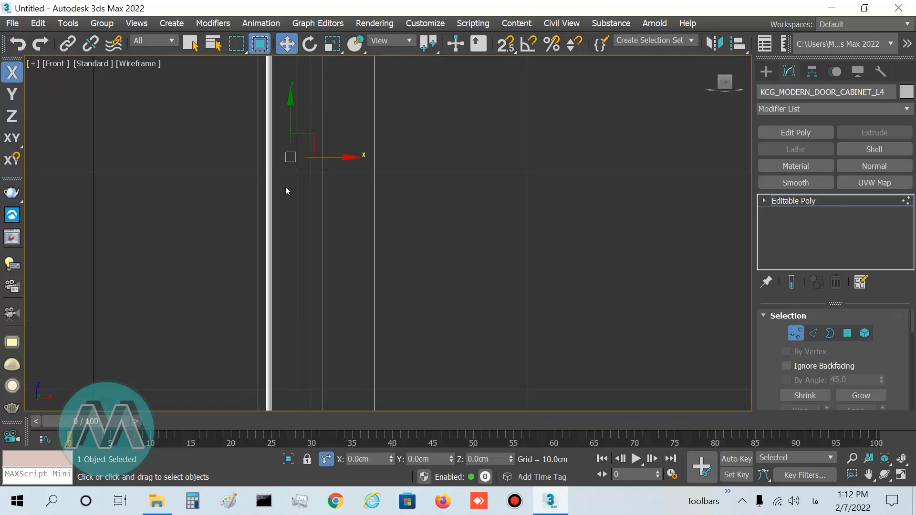
Select the door's right-hand vertices in the Front view and shift them slightly inward along X, then clear the vertex selection.
{"action": "scroll", "coordinate": [277, 198], "scroll_direction": "down", "scroll_amount": 5}
{"action": "left_click_drag", "start_coordinate": [297, 357], "coordinate": [293, 363]}
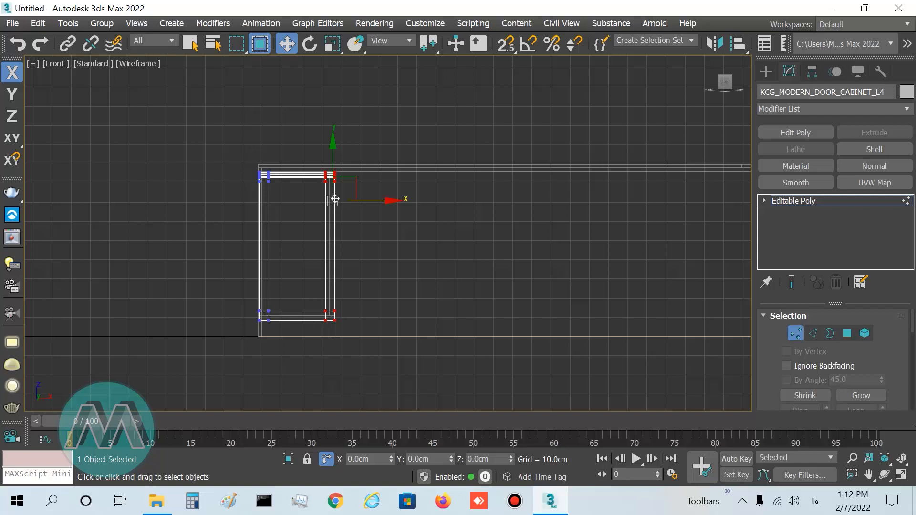
{"action": "scroll", "coordinate": [326, 192], "scroll_direction": "up", "scroll_amount": 4}
{"action": "left_click_drag", "start_coordinate": [417, 244], "coordinate": [412, 240]}
{"action": "left_click", "coordinate": [536, 224]}
Leave vertex editing, deselect the door and check how it fits the cabinet in the Perspective view.
{"action": "key", "text": "alt+w"}
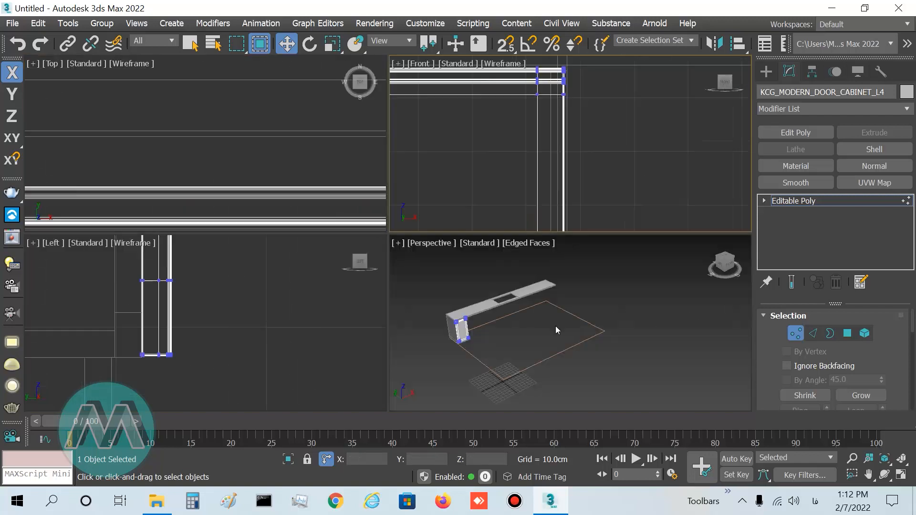
{"action": "left_click", "coordinate": [555, 325]}
{"action": "key", "text": "alt+w"}
{"action": "left_click", "coordinate": [795, 334]}
{"action": "key", "text": "z"}
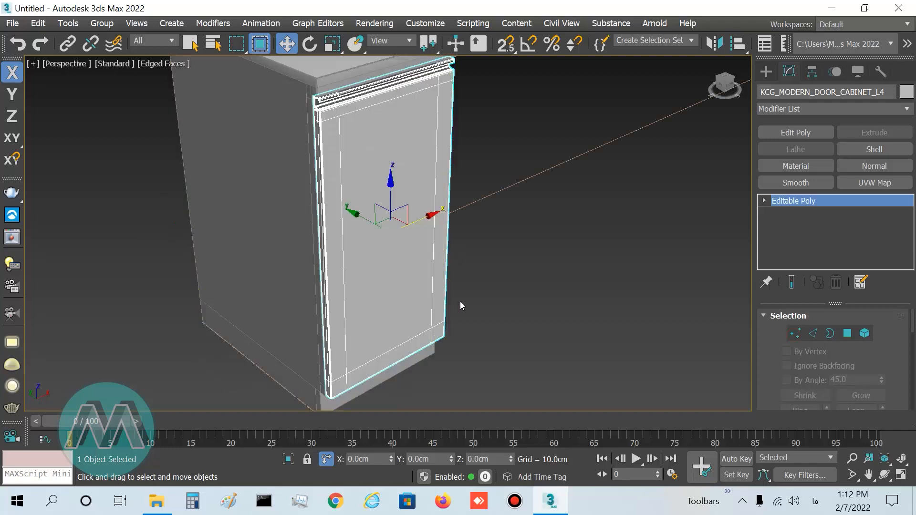
{"action": "left_click", "coordinate": [499, 292]}
{"action": "mouse_move", "coordinate": [498, 298]}
{"action": "middle_mouse_down", "text": "alt"}
{"action": "mouse_move", "coordinate": [446, 257]}
{"action": "mouse_move", "coordinate": [443, 226]}
{"action": "mouse_move", "coordinate": [486, 225]}
{"action": "mouse_move", "coordinate": [494, 294]}
{"action": "mouse_move", "coordinate": [448, 296]}
{"action": "mouse_move", "coordinate": [481, 298]}
{"action": "mouse_move", "coordinate": [490, 311]}
{"action": "middle_mouse_up", "text": "alt"}
{"action": "scroll", "coordinate": [491, 313], "scroll_direction": "down", "scroll_amount": 10}
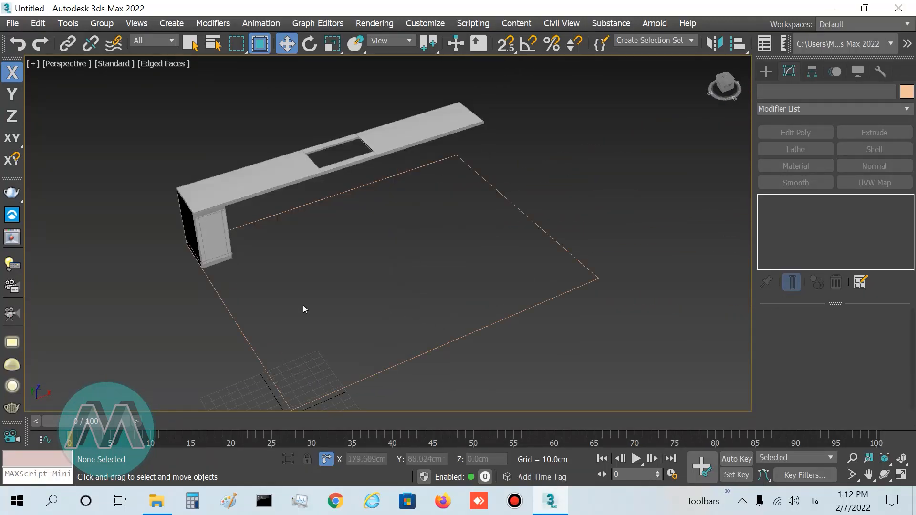
{"action": "middle_click_drag", "start_coordinate": [286, 242], "coordinate": [307, 273]}
{"action": "scroll", "coordinate": [301, 247], "scroll_direction": "up", "scroll_amount": 3}
{"action": "scroll", "coordinate": [328, 282], "scroll_direction": "down", "scroll_amount": 3}
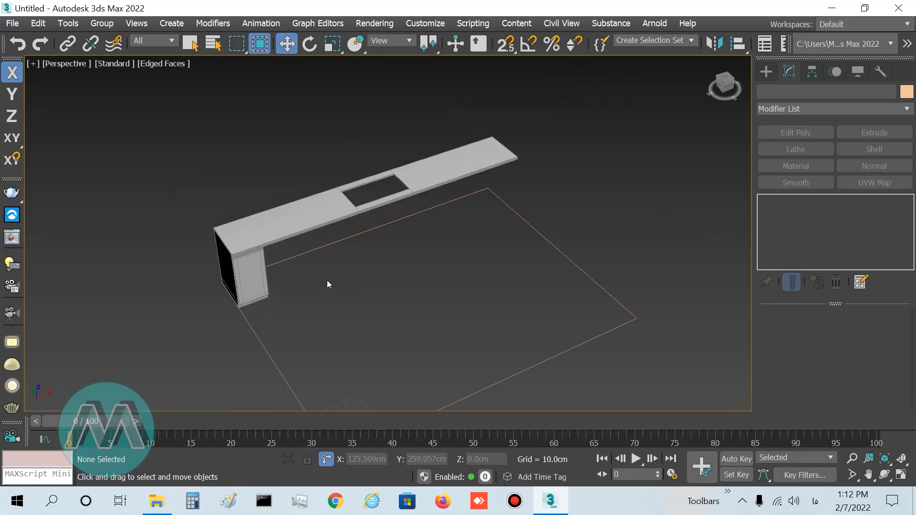
{"action": "middle_click_drag", "start_coordinate": [334, 292], "coordinate": [361, 302]}
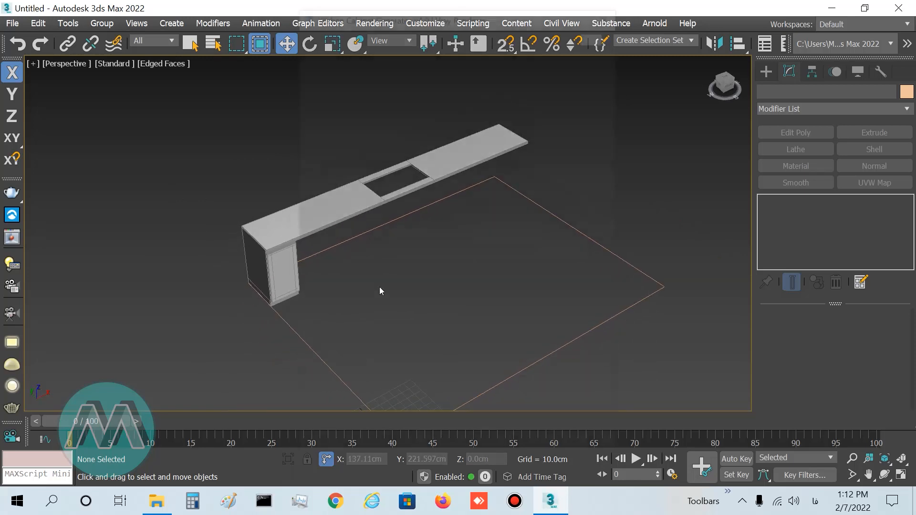
Open Kitchen Cabinet Generator and create a Three Drawer base cabinet.
{"action": "key", "text": "k"}
{"action": "left_click_drag", "start_coordinate": [471, 13], "coordinate": [434, 14]}
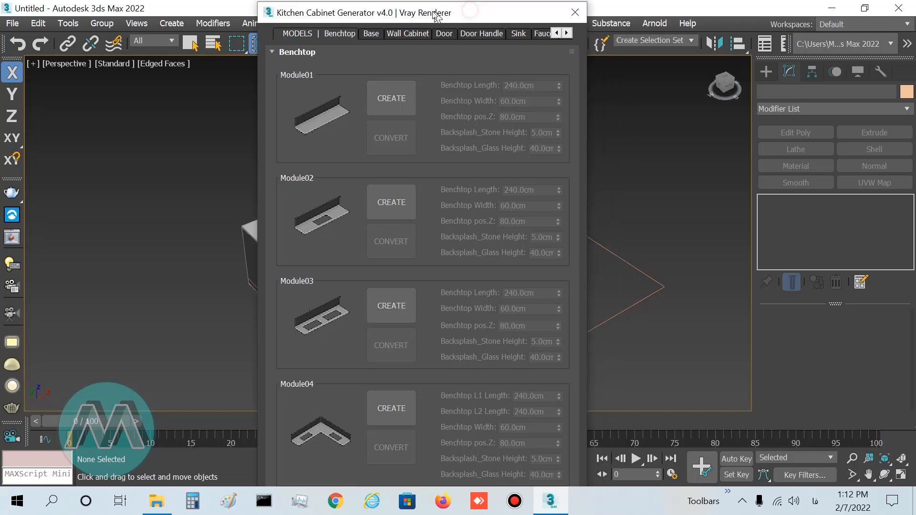
{"action": "left_click", "coordinate": [366, 35]}
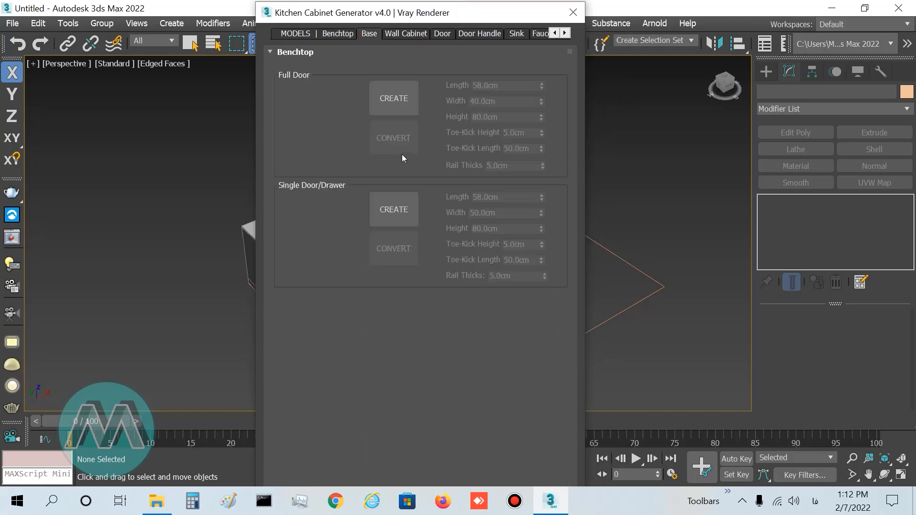
{"action": "left_click_drag", "start_coordinate": [575, 151], "coordinate": [574, 212]}
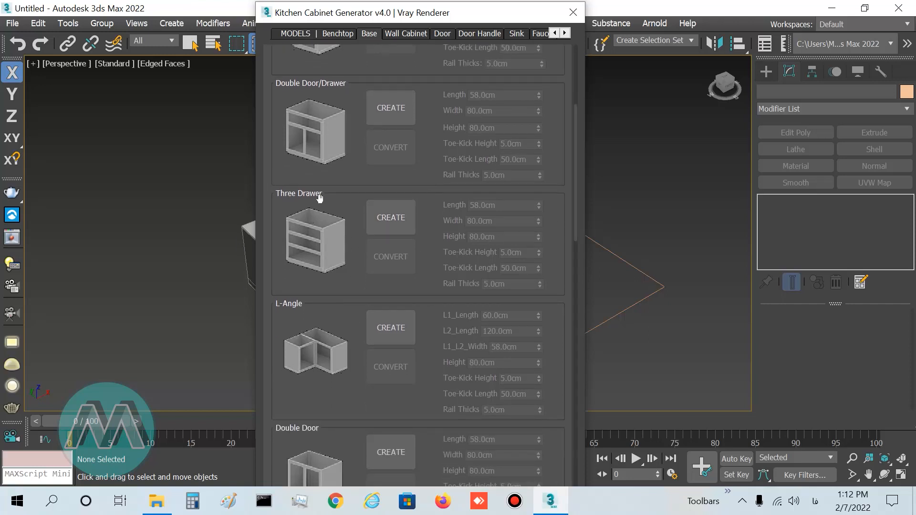
{"action": "left_click_drag", "start_coordinate": [463, 23], "coordinate": [440, 23]}
{"action": "left_click", "coordinate": [377, 218]}
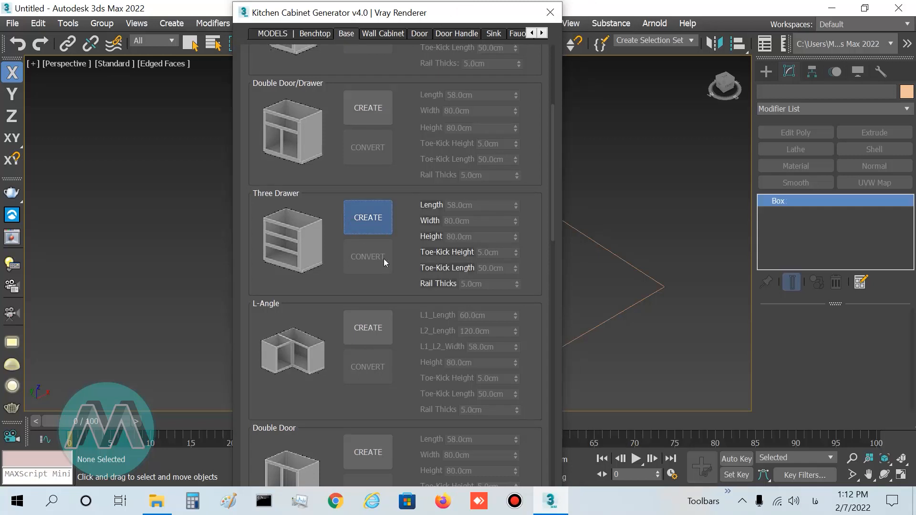
Set the Three Drawer cabinet's height to 88 cm, toe-kick height 8 cm, toe-kick length 56 cm and rail thickness 3 cm, and convert it.
{"action": "left_click", "coordinate": [481, 237]}
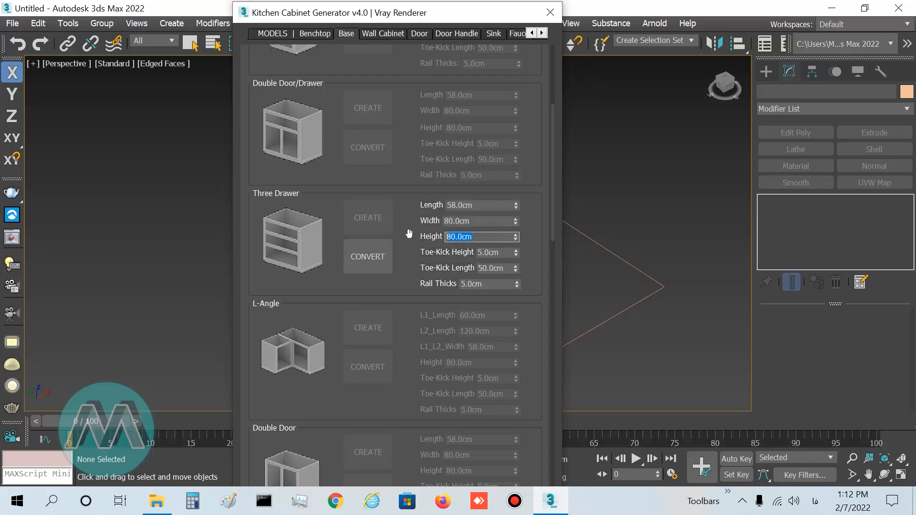
{"action": "type", "text": "88"}
{"action": "left_click", "coordinate": [494, 251]}
{"action": "type", "text": "8"}
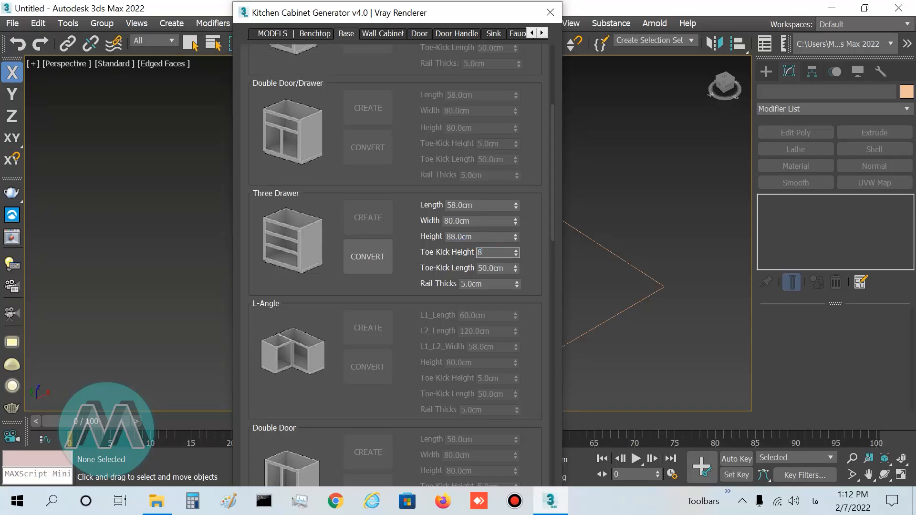
{"action": "left_click", "coordinate": [503, 266]}
{"action": "type", "text": "56"}
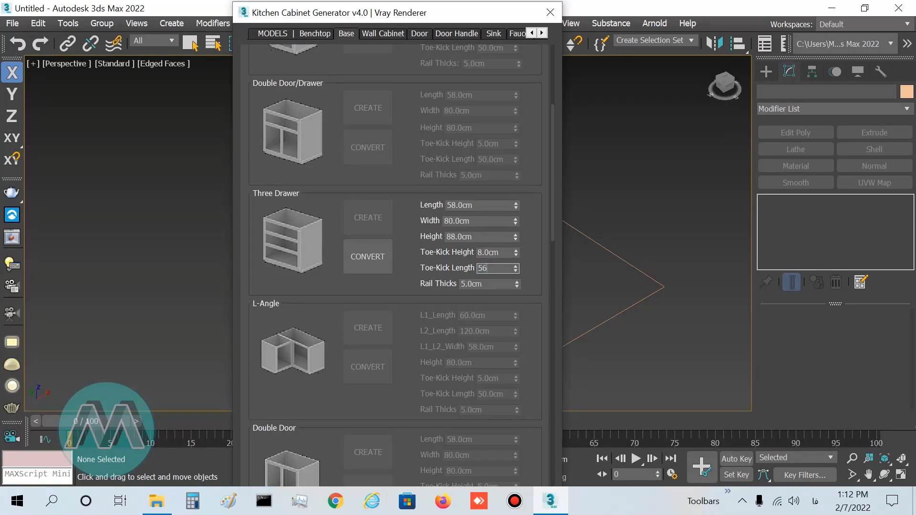
{"action": "left_click", "coordinate": [493, 285]}
{"action": "type", "text": "3"}
{"action": "key", "text": "Return"}
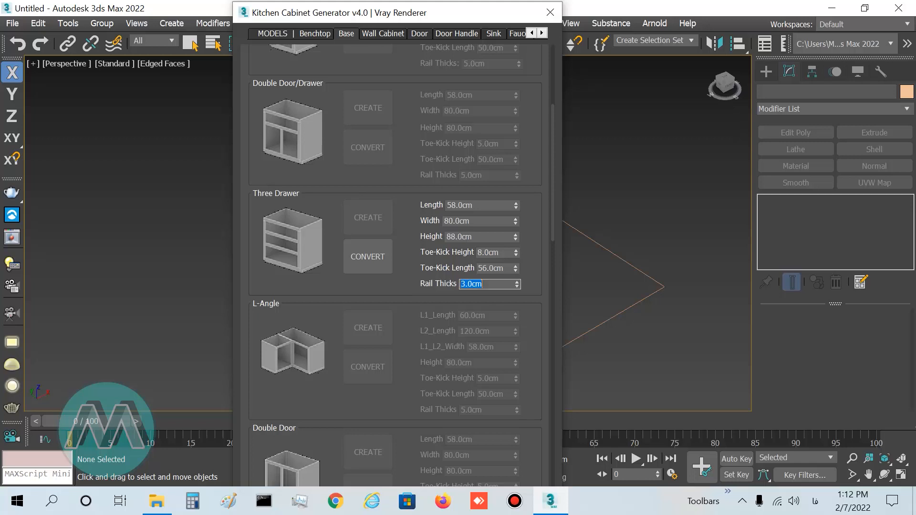
{"action": "left_click", "coordinate": [377, 257]}
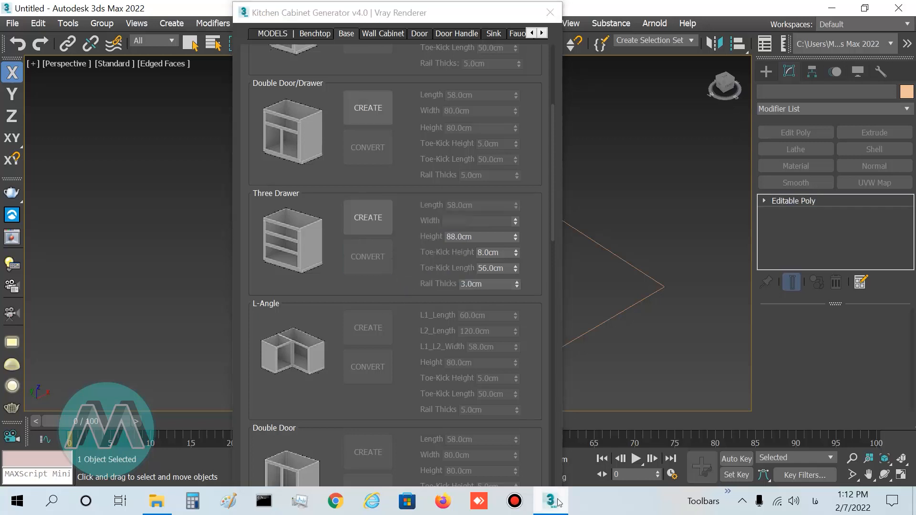
{"action": "left_click", "coordinate": [551, 12]}
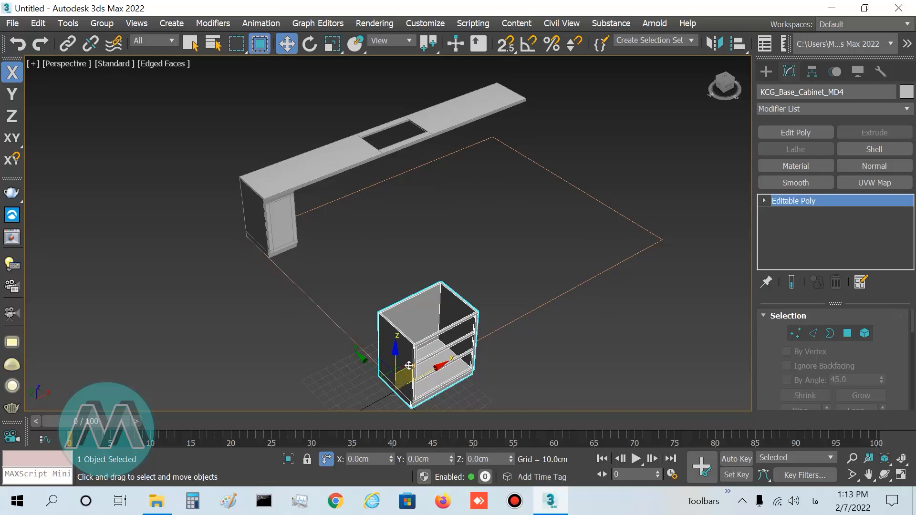
Move the three-drawer cabinet roughly beneath the benchtop beside the first cabinet and show its back corner in the Top view.
{"action": "left_click_drag", "start_coordinate": [400, 370], "coordinate": [302, 217]}
{"action": "key", "text": "alt+w"}
{"action": "right_click", "coordinate": [210, 110]}
{"action": "key", "text": "alt+w"}
{"action": "scroll", "coordinate": [295, 258], "scroll_direction": "down", "scroll_amount": 6}
{"action": "scroll", "coordinate": [239, 193], "scroll_direction": "down", "scroll_amount": 1}
{"action": "scroll", "coordinate": [282, 228], "scroll_direction": "up", "scroll_amount": 10}
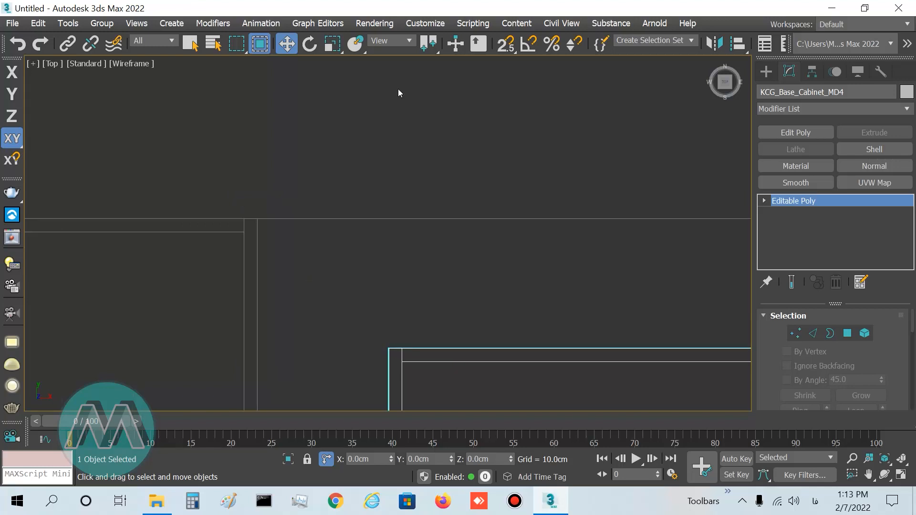
Turn on vertex snapping and snap the three-drawer cabinet's back-left corner to the first cabinet's back-right corner in the Top view.
{"action": "left_click", "coordinate": [499, 50]}
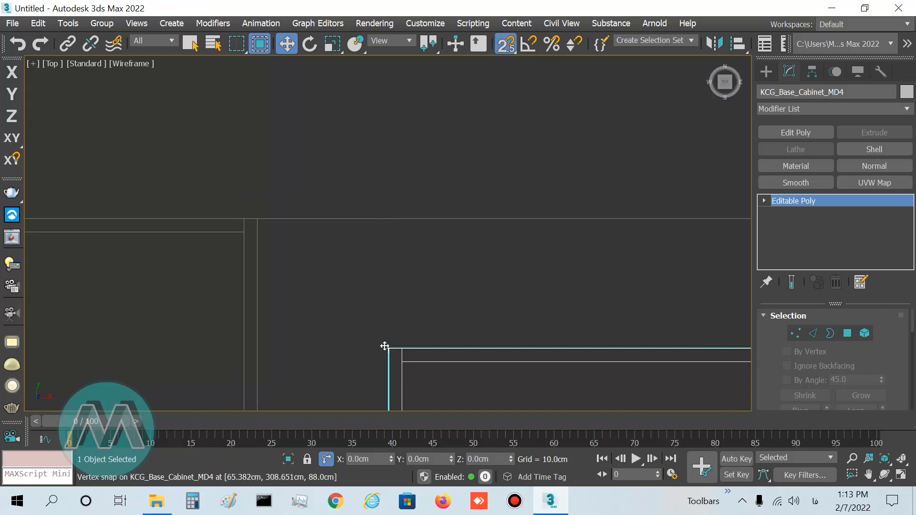
{"action": "left_click_drag", "start_coordinate": [386, 349], "coordinate": [257, 218]}
{"action": "key", "text": "alt+w"}
{"action": "key", "text": "alt+w"}
{"action": "key", "text": "alt+w"}
{"action": "key", "text": "alt+w"}
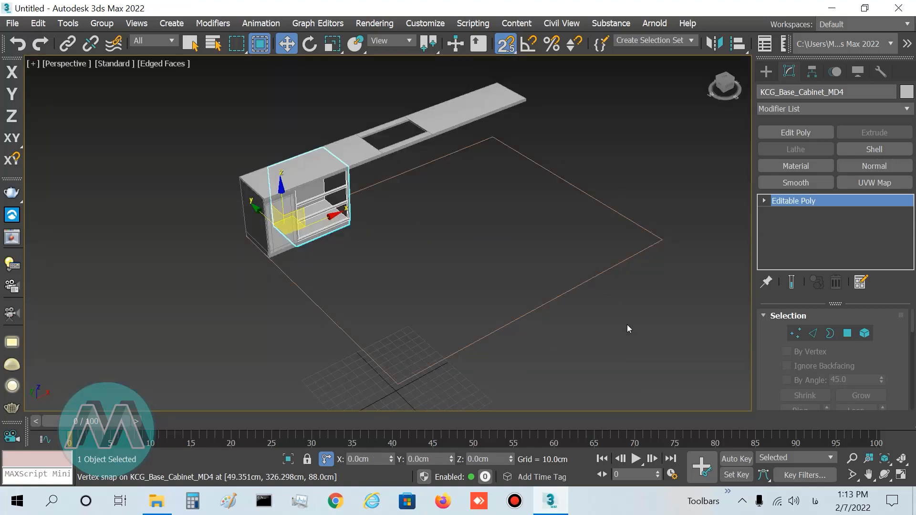
Examine the placement of the three-drawer cabinet next to the first cabinet and its door in the Perspective view.
{"action": "middle_click_drag", "start_coordinate": [408, 311], "coordinate": [430, 294], "text": "alt"}
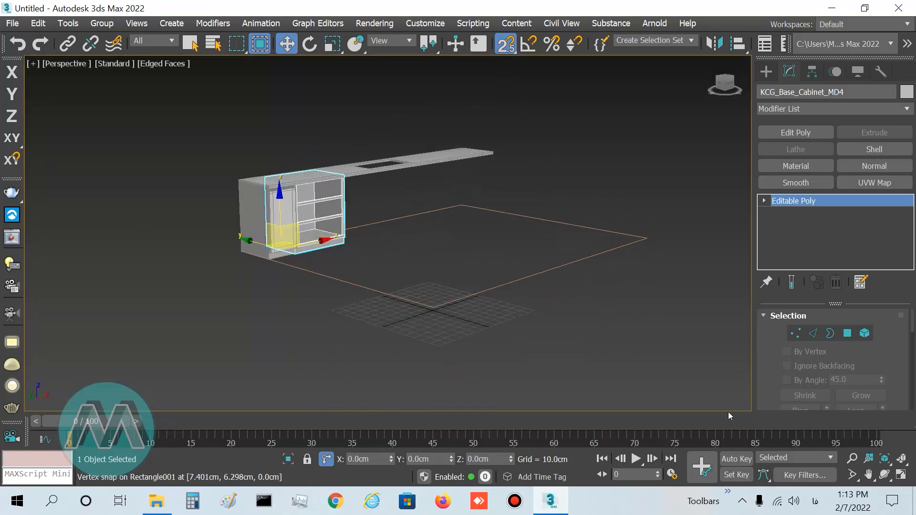
{"action": "left_click", "coordinate": [852, 458]}
{"action": "left_click_drag", "start_coordinate": [316, 191], "coordinate": [342, 203]}
{"action": "right_click", "coordinate": [343, 203]}
{"action": "left_click", "coordinate": [191, 44]}
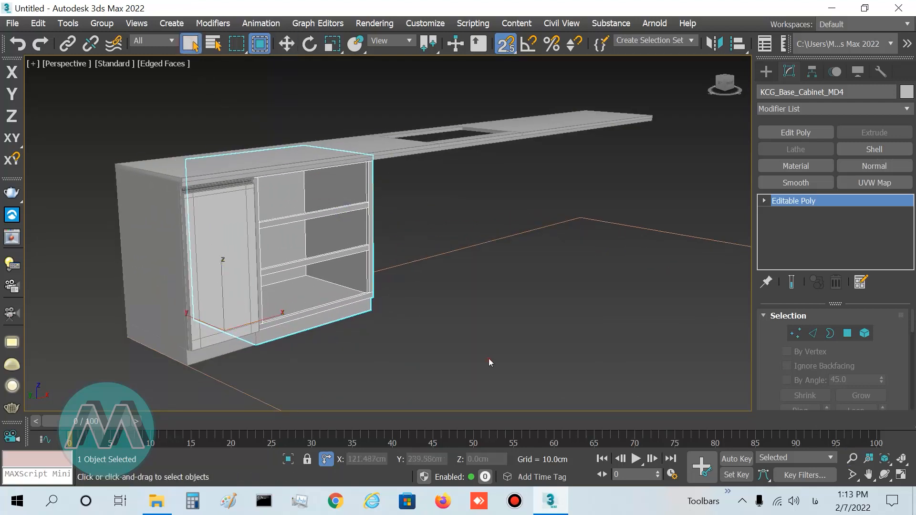
{"action": "left_click", "coordinate": [457, 333]}
{"action": "middle_click_drag", "start_coordinate": [457, 331], "coordinate": [454, 356], "text": "alt"}
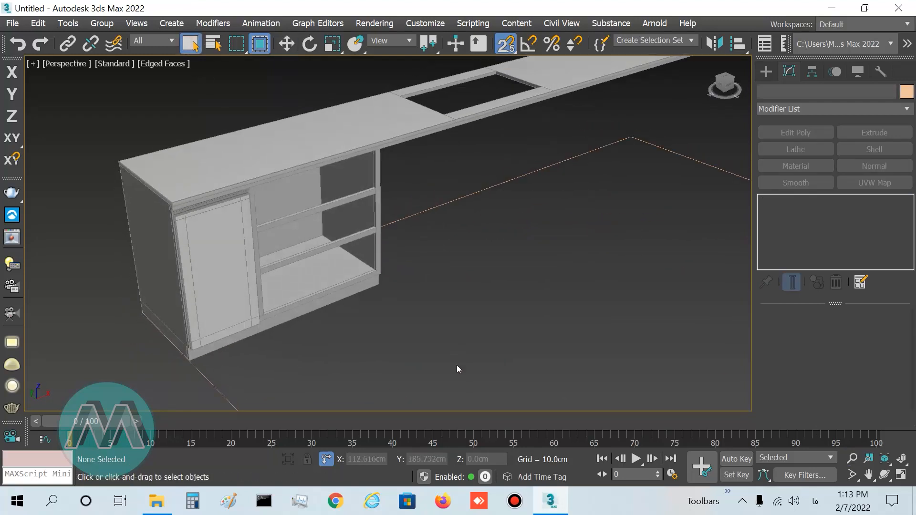
{"action": "left_click", "coordinate": [219, 228]}
{"action": "left_click", "coordinate": [468, 311]}
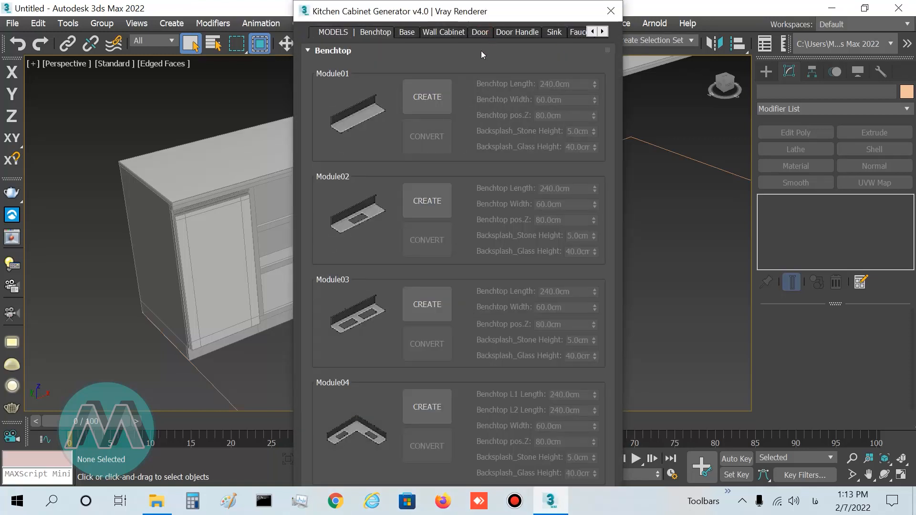
Review the Modern Door Cabinet styles in Kitchen Cabinet Generator and select the existing door on the first cabinet.
{"action": "left_click", "coordinate": [478, 32]}
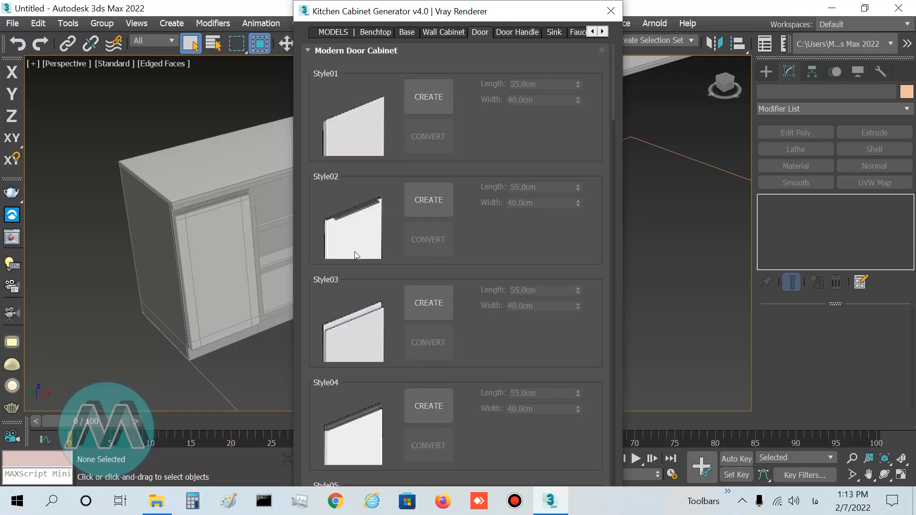
{"action": "left_click", "coordinate": [228, 244]}
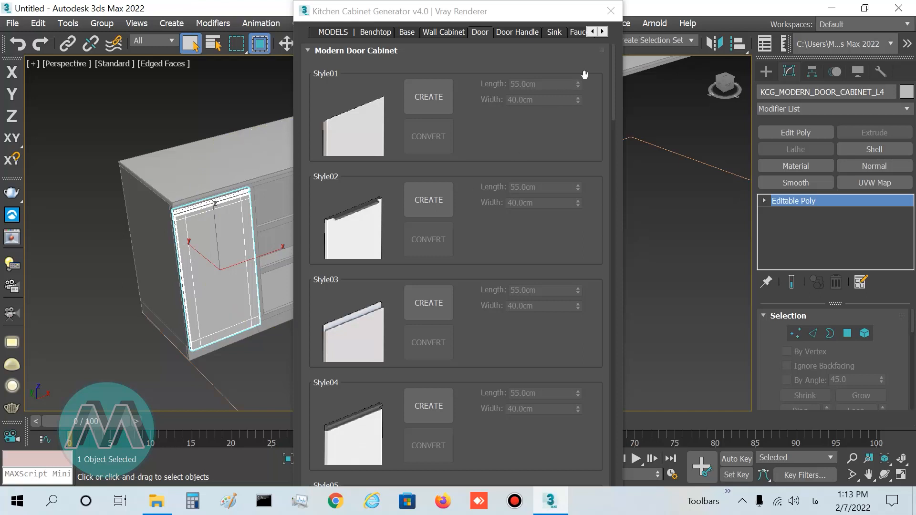
{"action": "left_click", "coordinate": [611, 11]}
Turn off snapping and copy the first cabinet's door sideways onto the three-drawer cabinet in the Front view.
{"action": "key", "text": "f"}
{"action": "key", "text": "z"}
{"action": "scroll", "coordinate": [562, 180], "scroll_direction": "down", "scroll_amount": 2}
{"action": "middle_click_drag", "start_coordinate": [562, 180], "coordinate": [293, 227]}
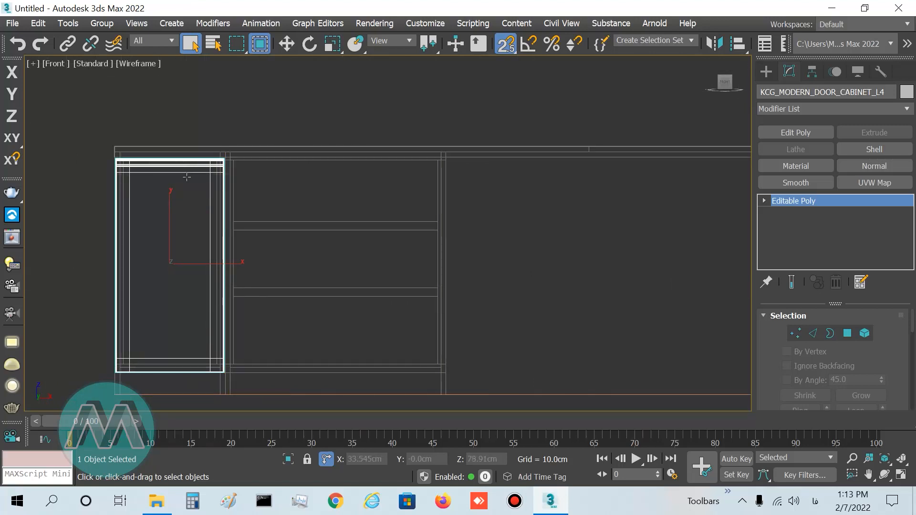
{"action": "scroll", "coordinate": [193, 186], "scroll_direction": "up", "scroll_amount": 2}
{"action": "scroll", "coordinate": [188, 200], "scroll_direction": "down", "scroll_amount": 3}
{"action": "right_click", "coordinate": [186, 210]}
{"action": "left_click", "coordinate": [201, 219]}
{"action": "middle_click_drag", "start_coordinate": [208, 239], "coordinate": [224, 196]}
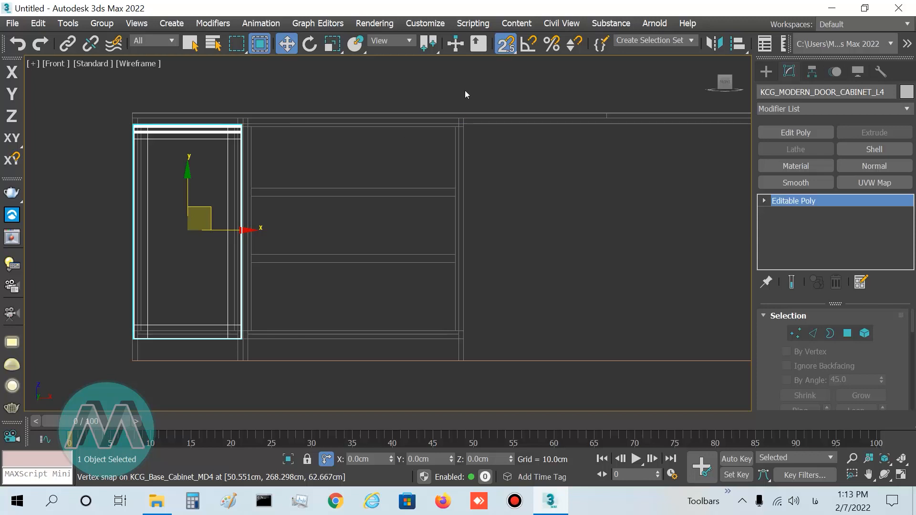
{"action": "left_click", "coordinate": [510, 35]}
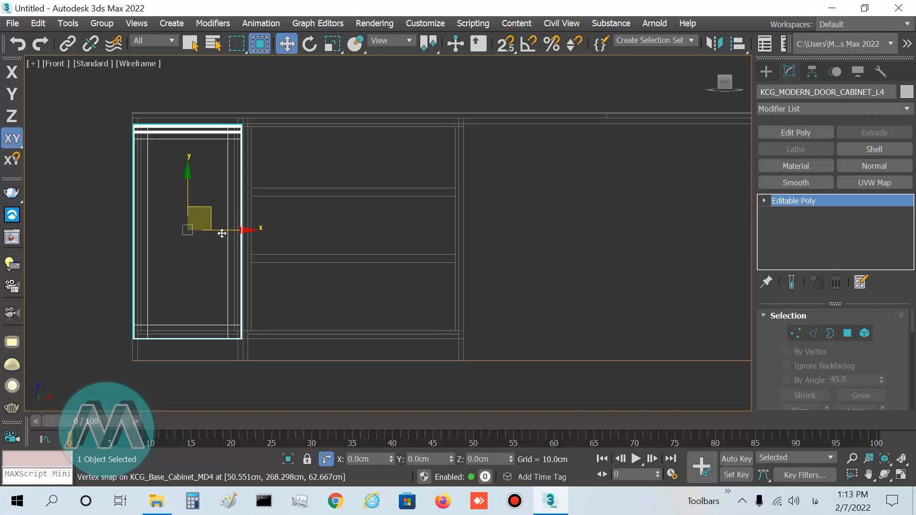
{"action": "mouse_move", "coordinate": [235, 229]}
{"action": "left_mouse_down", "text": "shift"}
{"action": "mouse_move", "coordinate": [352, 224]}
{"action": "mouse_move", "coordinate": [344, 224]}
{"action": "left_mouse_up", "text": "shift"}
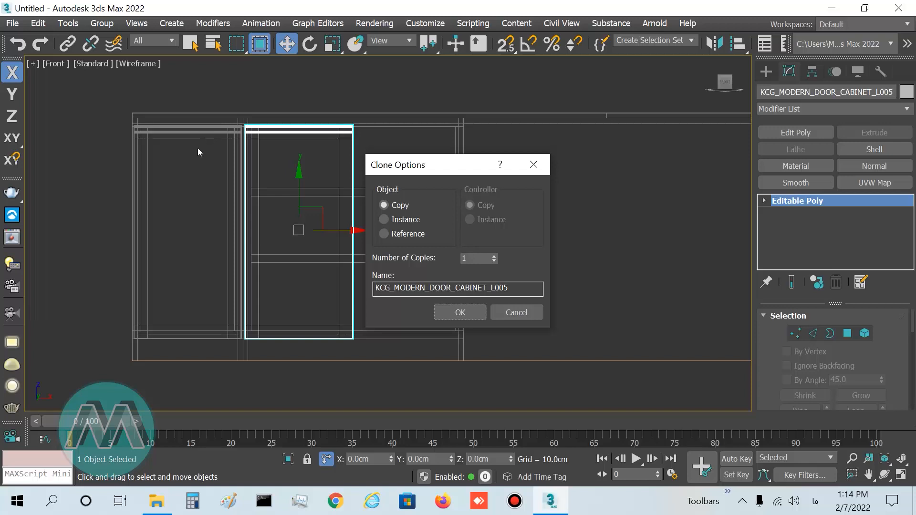
{"action": "left_click", "coordinate": [460, 312]}
Move the copied door's right and bottom vertices so it spans the drawer cabinet's width and only the top drawer's height.
{"action": "key", "text": "1"}
{"action": "left_click_drag", "start_coordinate": [453, 97], "coordinate": [311, 351]}
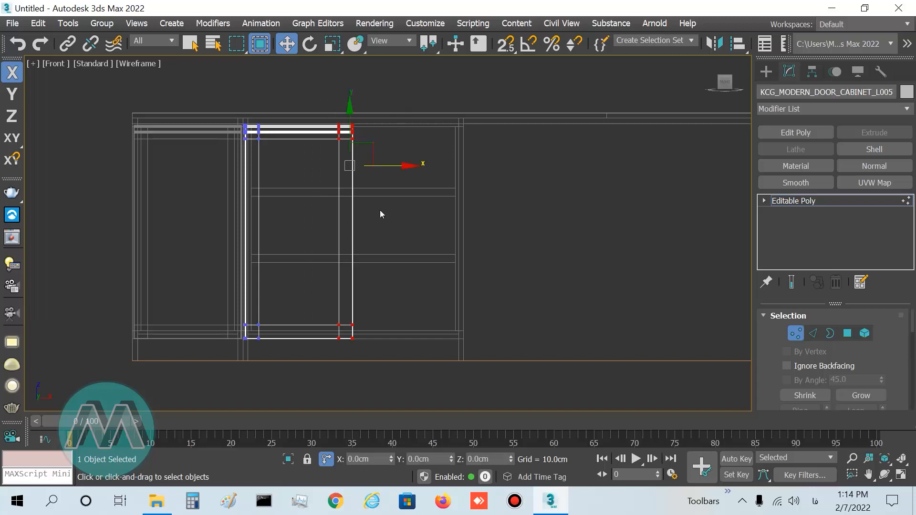
{"action": "left_click_drag", "start_coordinate": [394, 163], "coordinate": [502, 163]}
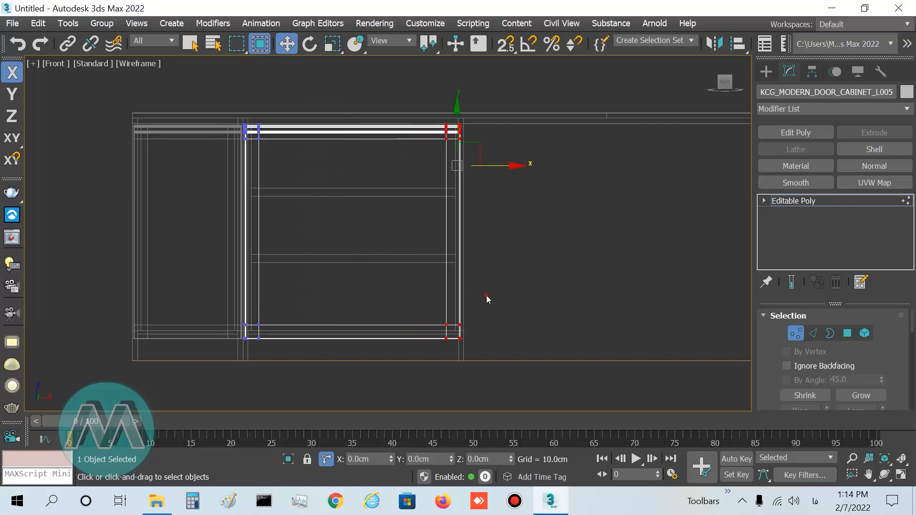
{"action": "left_click_drag", "start_coordinate": [266, 396], "coordinate": [239, 397]}
{"action": "left_click_drag", "start_coordinate": [360, 297], "coordinate": [368, 147]}
Nudge the top drawer front's right-edge vertices outward by about 0.7 cm, closer to the cabinet's outer side.
{"action": "scroll", "coordinate": [476, 136], "scroll_direction": "up", "scroll_amount": 5}
{"action": "left_click_drag", "start_coordinate": [328, 83], "coordinate": [448, 383]}
{"action": "left_click_drag", "start_coordinate": [456, 153], "coordinate": [464, 151]}
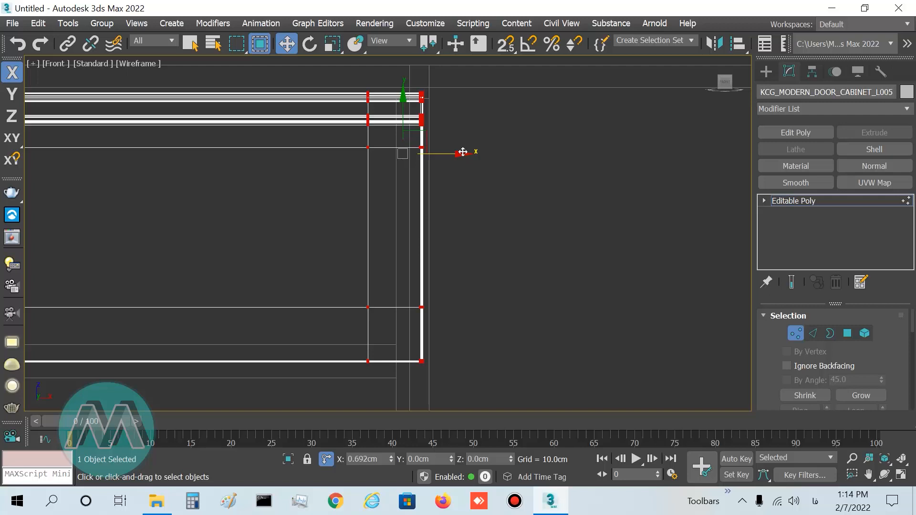
{"action": "scroll", "coordinate": [581, 197], "scroll_direction": "down", "scroll_amount": 4}
{"action": "middle_click_drag", "start_coordinate": [392, 259], "coordinate": [335, 229]}
{"action": "scroll", "coordinate": [355, 248], "scroll_direction": "down", "scroll_amount": 2}
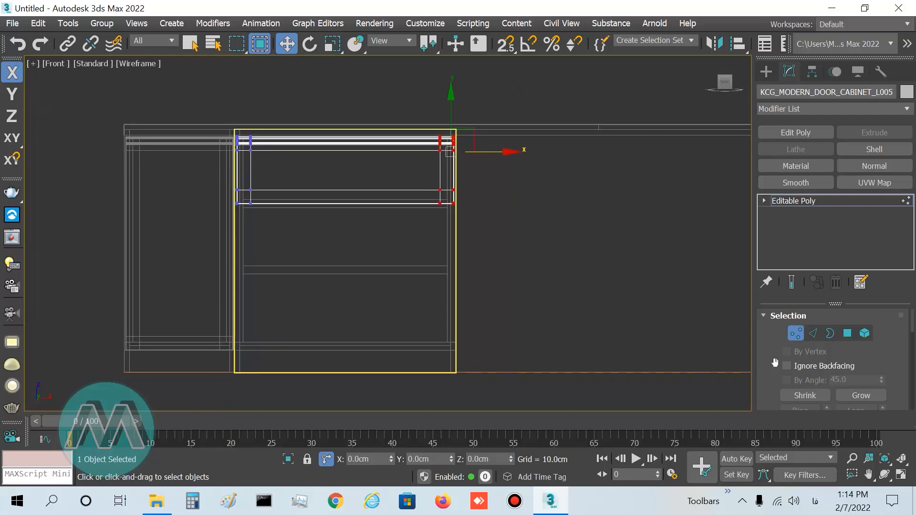
{"action": "left_click", "coordinate": [801, 334]}
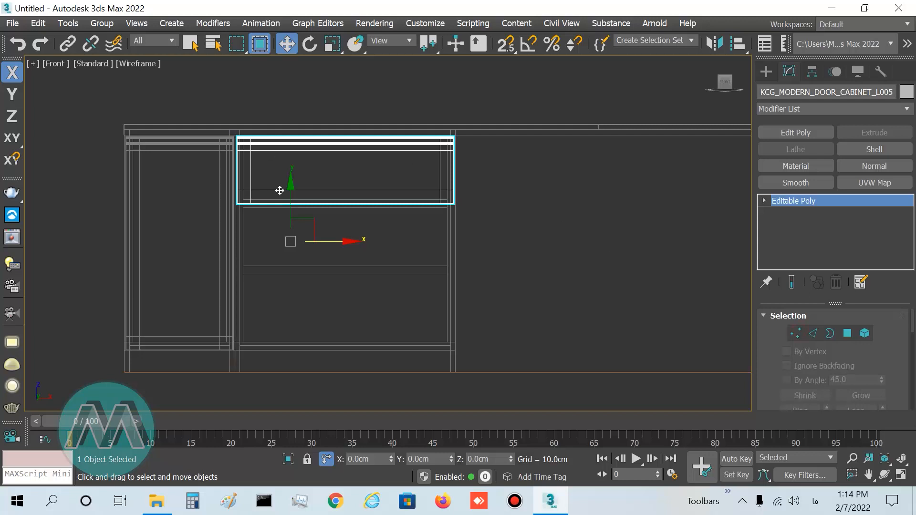
Clone the top drawer front straight down as 2 copies to cover the middle and bottom drawers.
{"action": "left_click_drag", "start_coordinate": [290, 197], "coordinate": [294, 262], "text": "shift"}
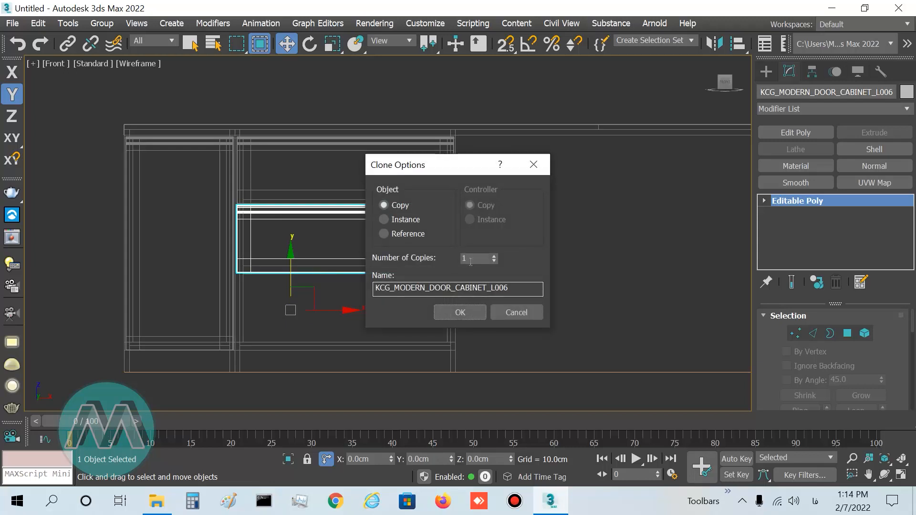
{"action": "left_click", "coordinate": [494, 257]}
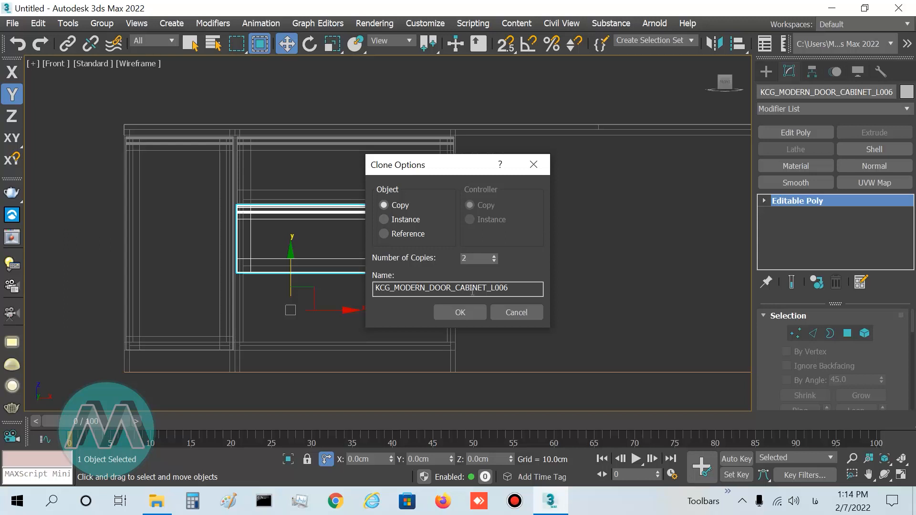
{"action": "left_click", "coordinate": [465, 318]}
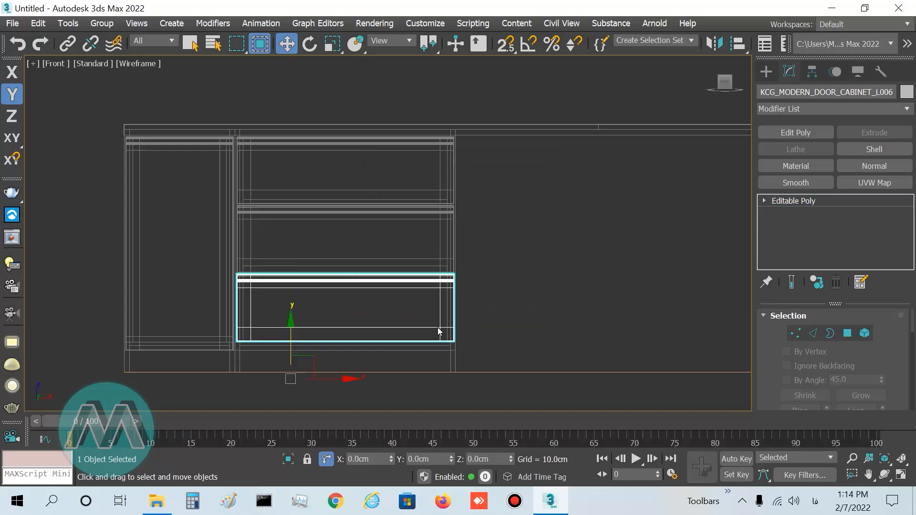
Lower the bottom drawer front's lower vertices until its bottom edge lines up with the neighbouring door's bottom edge.
{"action": "scroll", "coordinate": [260, 348], "scroll_direction": "up", "scroll_amount": 3}
{"action": "middle_click_drag", "start_coordinate": [282, 294], "coordinate": [264, 215]}
{"action": "left_click", "coordinate": [796, 333]}
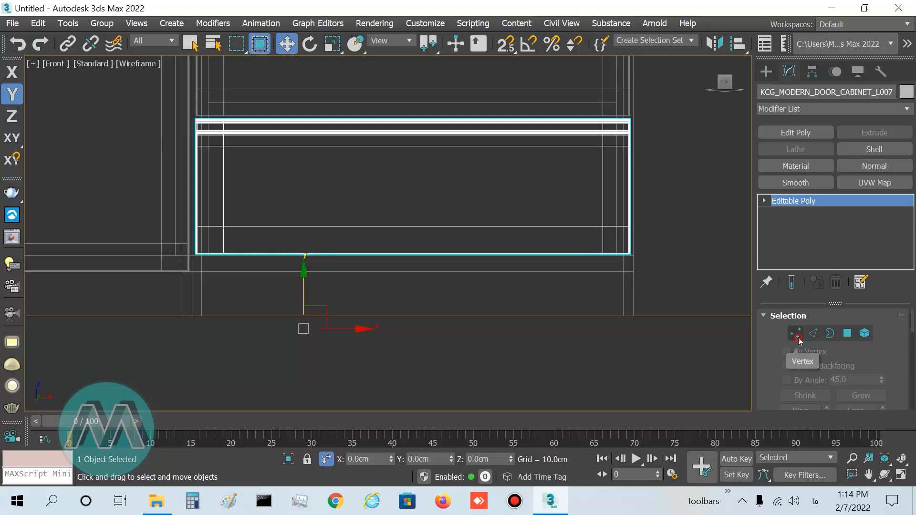
{"action": "left_click_drag", "start_coordinate": [85, 317], "coordinate": [84, 318]}
{"action": "scroll", "coordinate": [315, 239], "scroll_direction": "up", "scroll_amount": 3}
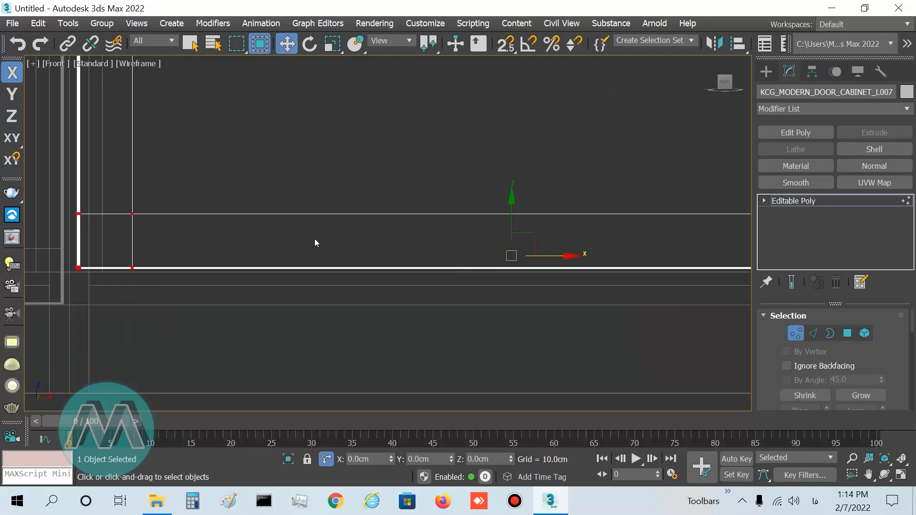
{"action": "left_click_drag", "start_coordinate": [512, 204], "coordinate": [515, 242]}
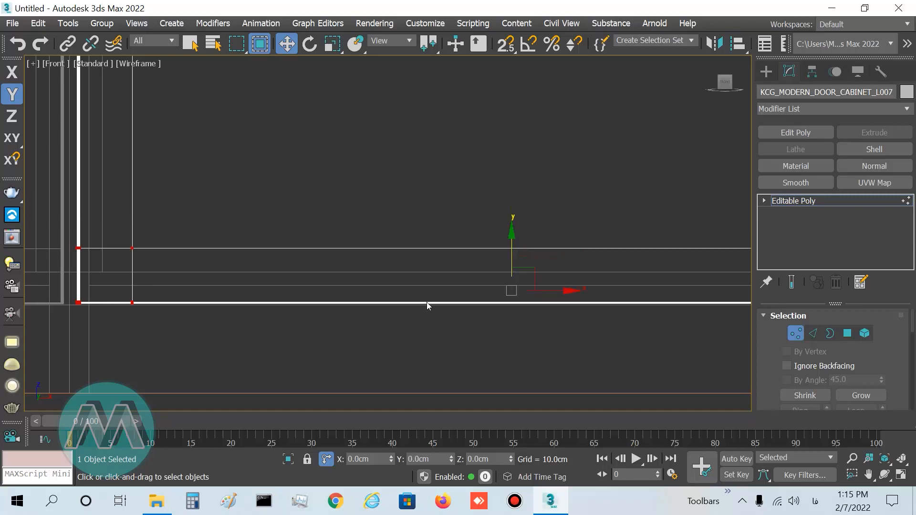
{"action": "scroll", "coordinate": [427, 303], "scroll_direction": "down", "scroll_amount": 5}
{"action": "scroll", "coordinate": [401, 201], "scroll_direction": "up", "scroll_amount": 4}
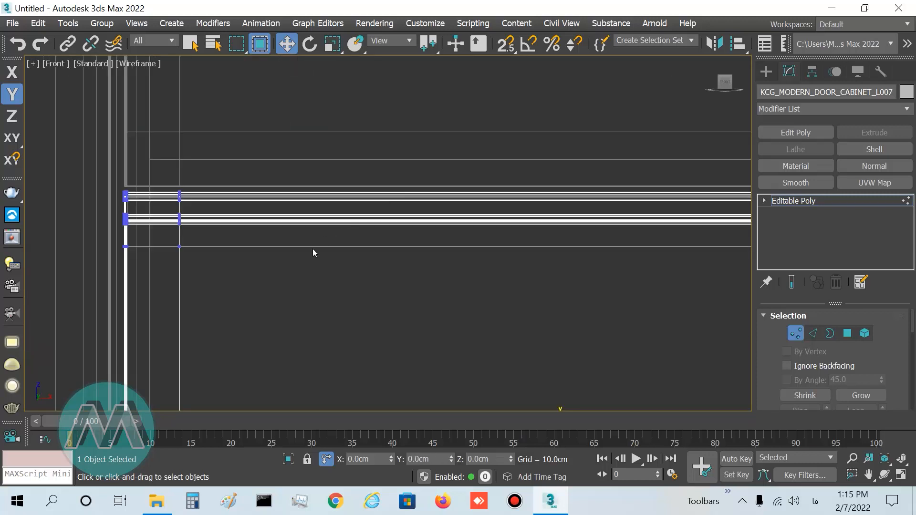
{"action": "scroll", "coordinate": [313, 250], "scroll_direction": "down", "scroll_amount": 3}
{"action": "scroll", "coordinate": [274, 110], "scroll_direction": "up", "scroll_amount": 1}
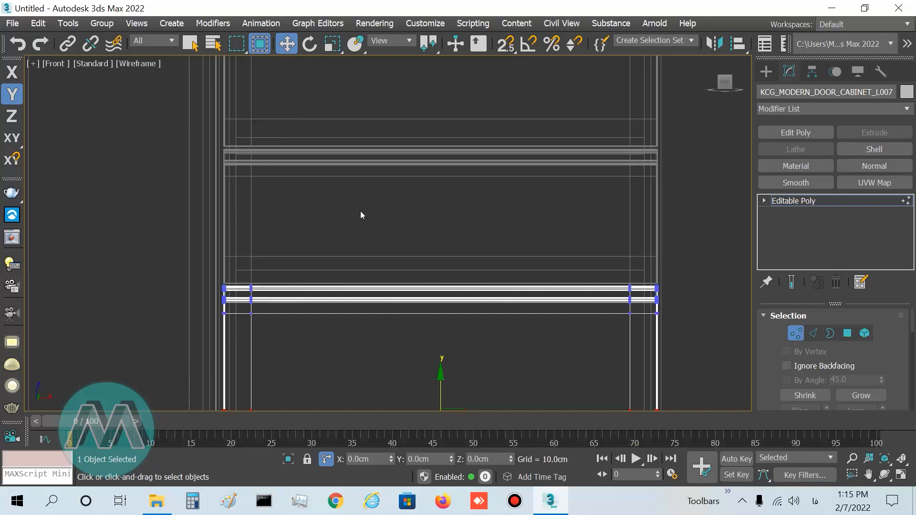
{"action": "middle_click_drag", "start_coordinate": [384, 221], "coordinate": [349, 274]}
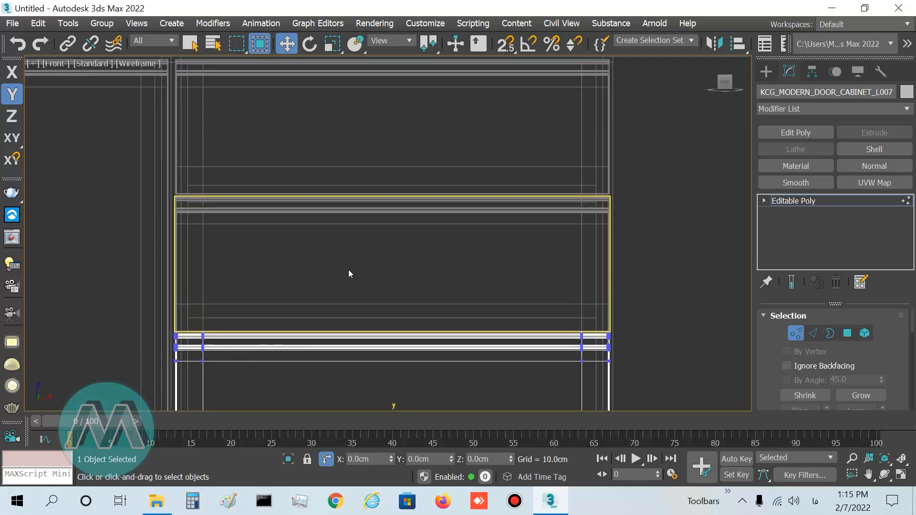
{"action": "left_click", "coordinate": [796, 334]}
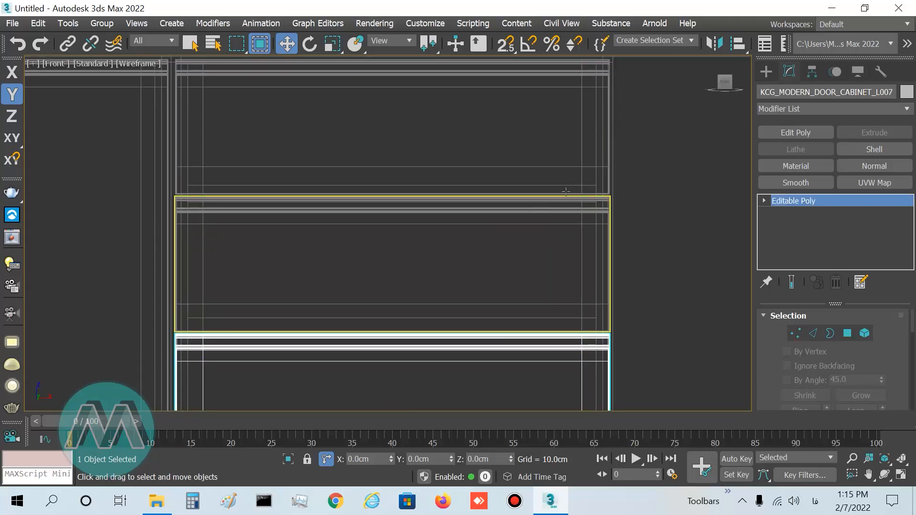
Try to raise the top drawer front's lower vertices in the Front view, then undo the move.
{"action": "left_click", "coordinate": [564, 79]}
{"action": "key", "text": "z"}
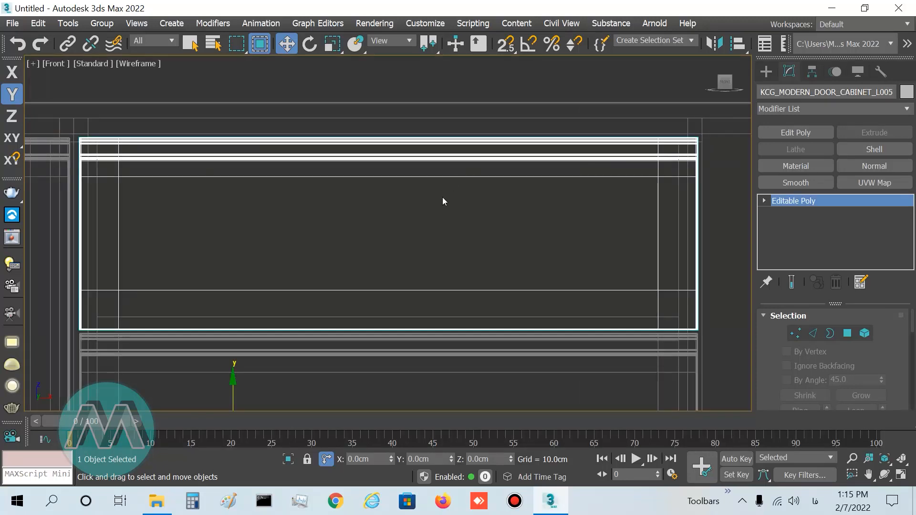
{"action": "scroll", "coordinate": [348, 192], "scroll_direction": "down", "scroll_amount": 2}
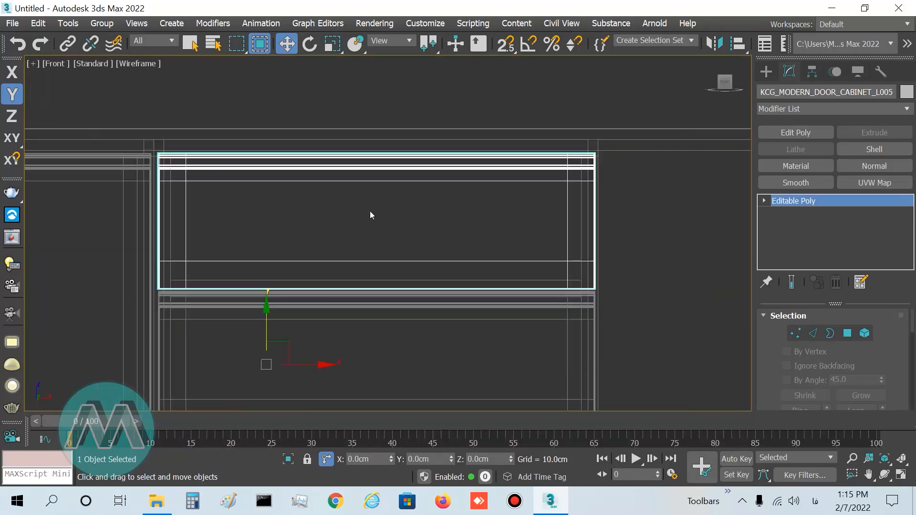
{"action": "left_click", "coordinate": [796, 333]}
{"action": "left_click_drag", "start_coordinate": [647, 236], "coordinate": [46, 353]}
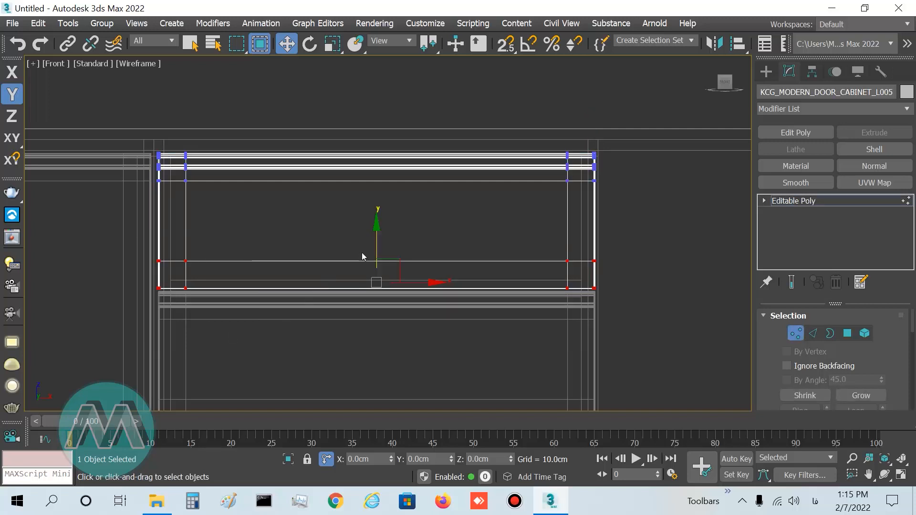
{"action": "left_click_drag", "start_coordinate": [378, 237], "coordinate": [372, 202]}
{"action": "key", "text": "ctrl+z"}
{"action": "left_click", "coordinate": [794, 333]}
{"action": "left_click", "coordinate": [653, 313]}
Examine the three drawer fronts, their gaps and the neighbouring door from several angles in the Perspective view.
{"action": "key", "text": "alt+w"}
{"action": "middle_click", "coordinate": [548, 314]}
{"action": "key", "text": "alt+w"}
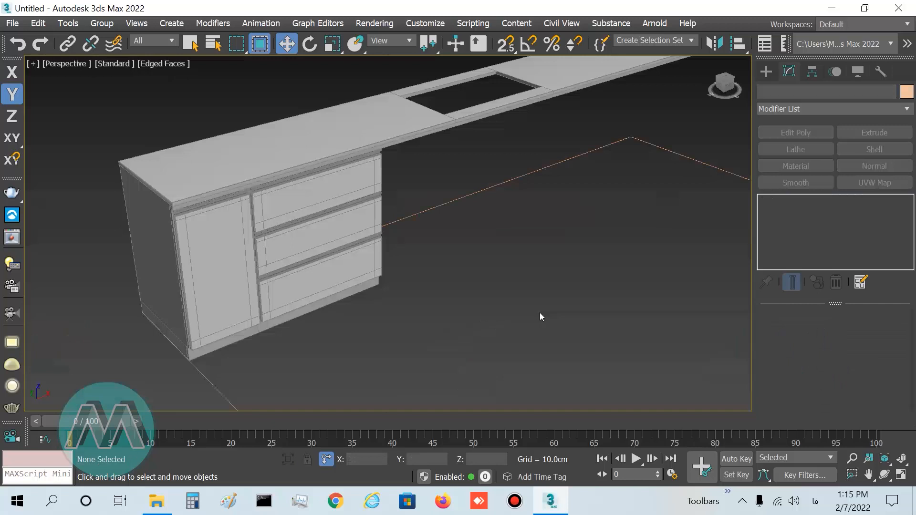
{"action": "scroll", "coordinate": [199, 251], "scroll_direction": "down", "scroll_amount": 4}
{"action": "key", "text": "q"}
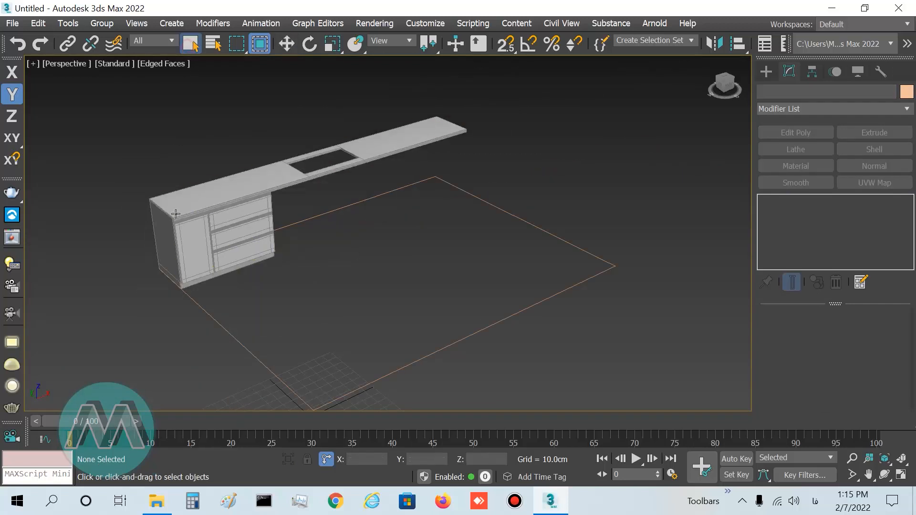
{"action": "scroll", "coordinate": [213, 262], "scroll_direction": "up", "scroll_amount": 8}
{"action": "middle_click_drag", "start_coordinate": [299, 227], "coordinate": [317, 239]}
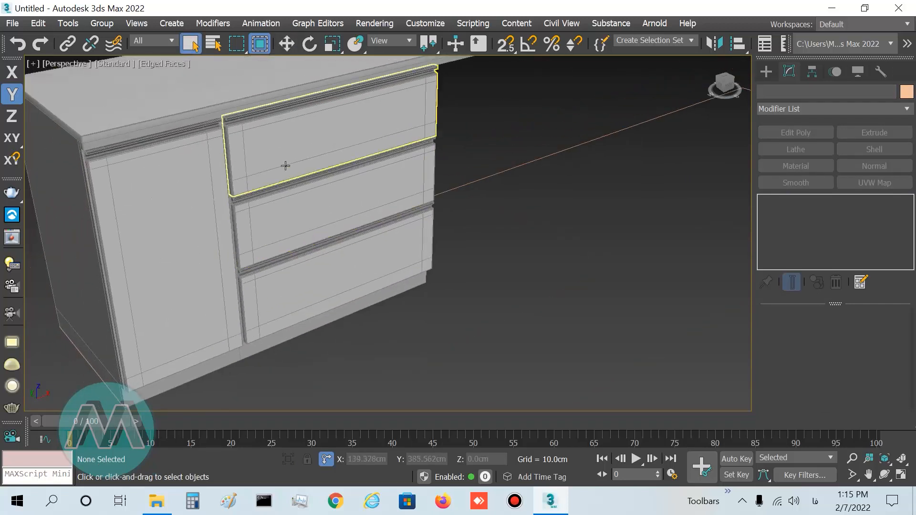
{"action": "scroll", "coordinate": [287, 173], "scroll_direction": "up", "scroll_amount": 4}
{"action": "middle_click_drag", "start_coordinate": [473, 287], "coordinate": [403, 232], "text": "alt"}
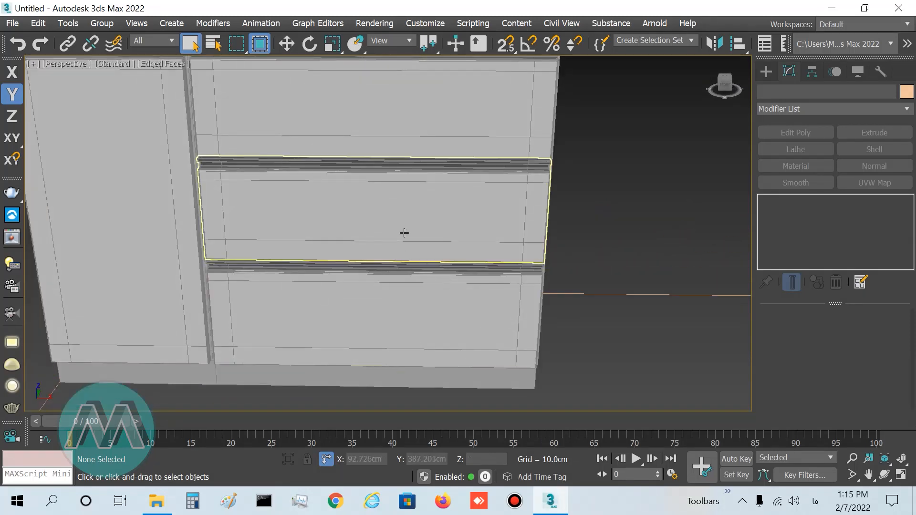
{"action": "scroll", "coordinate": [404, 231], "scroll_direction": "down", "scroll_amount": 5}
{"action": "scroll", "coordinate": [416, 262], "scroll_direction": "up", "scroll_amount": 2}
{"action": "scroll", "coordinate": [413, 274], "scroll_direction": "down", "scroll_amount": 2}
{"action": "middle_click_drag", "start_coordinate": [434, 262], "coordinate": [366, 285]}
{"action": "middle_click_drag", "start_coordinate": [413, 303], "coordinate": [373, 313], "text": "alt"}
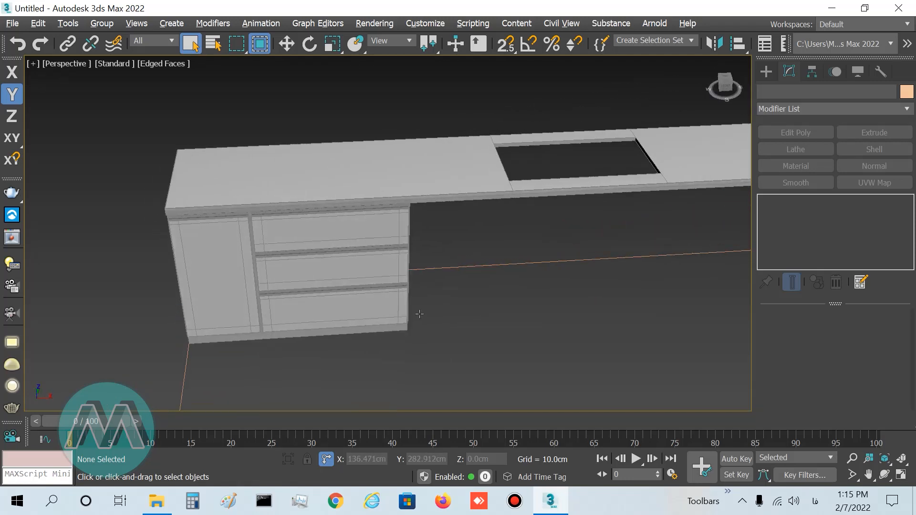
{"action": "middle_click_drag", "start_coordinate": [306, 315], "coordinate": [361, 308], "text": "alt"}
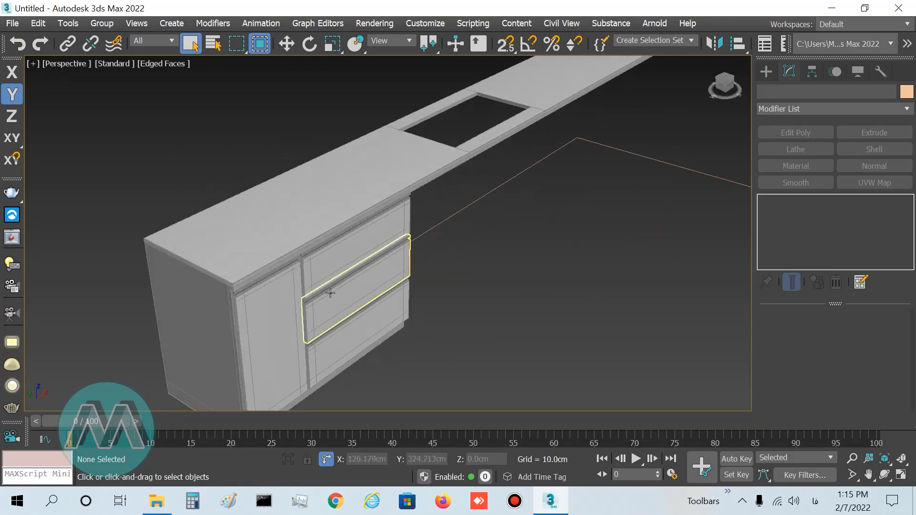
{"action": "scroll", "coordinate": [330, 291], "scroll_direction": "down", "scroll_amount": 4}
{"action": "middle_click_drag", "start_coordinate": [311, 280], "coordinate": [288, 271]}
{"action": "scroll", "coordinate": [288, 270], "scroll_direction": "up", "scroll_amount": 3}
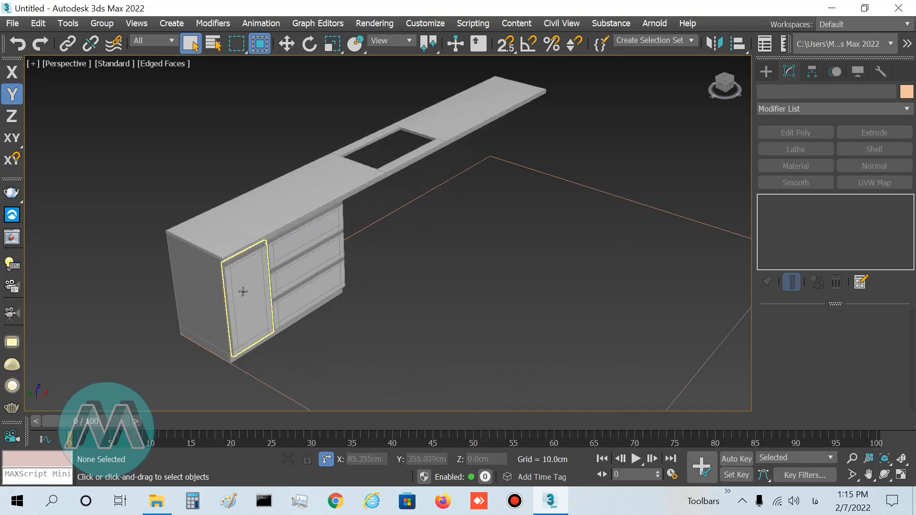
Select the first base cabinet together with its door, ready for moving.
{"action": "left_click", "coordinate": [228, 341]}
{"action": "left_click", "coordinate": [243, 298], "text": "ctrl"}
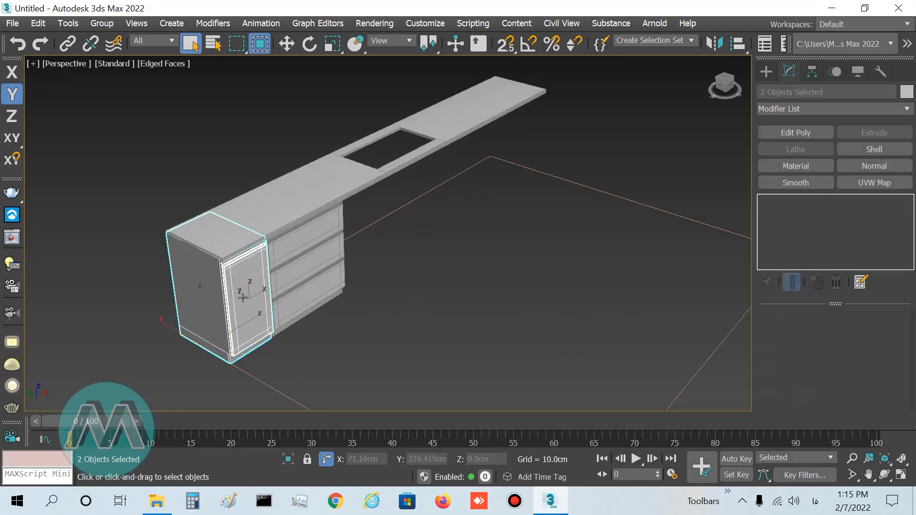
{"action": "key", "text": "w"}
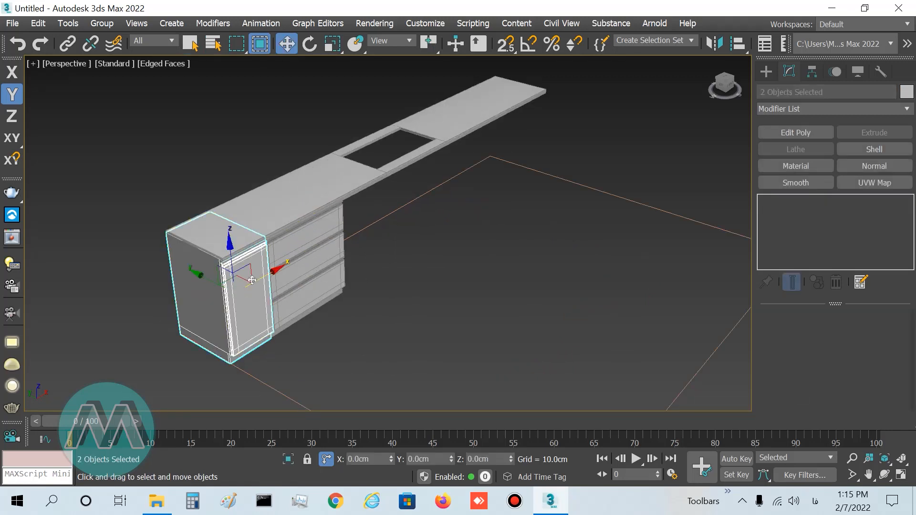
{"action": "left_click", "coordinate": [276, 272]}
{"action": "left_click_drag", "start_coordinate": [276, 272], "coordinate": [301, 284], "text": "shift"}
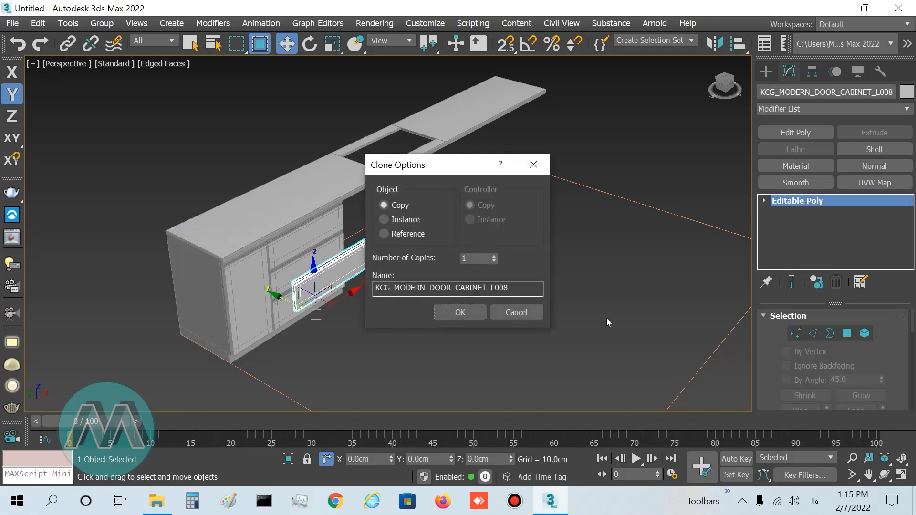
{"action": "left_click", "coordinate": [529, 313]}
{"action": "key", "text": "ctrl+z"}
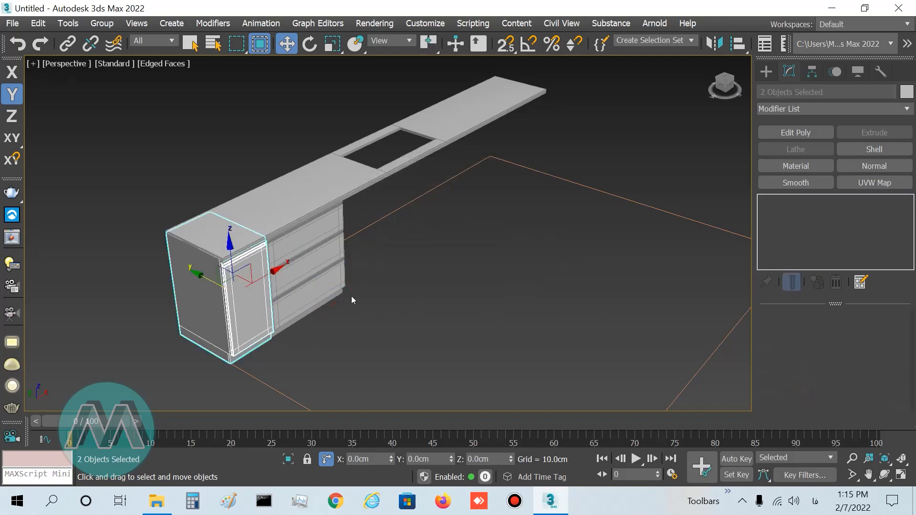
Clone the selected cabinet and door as one instance along X past the three-drawer cabinet and show it in the Top view.
{"action": "left_click_drag", "start_coordinate": [261, 269], "coordinate": [396, 240], "text": "shift"}
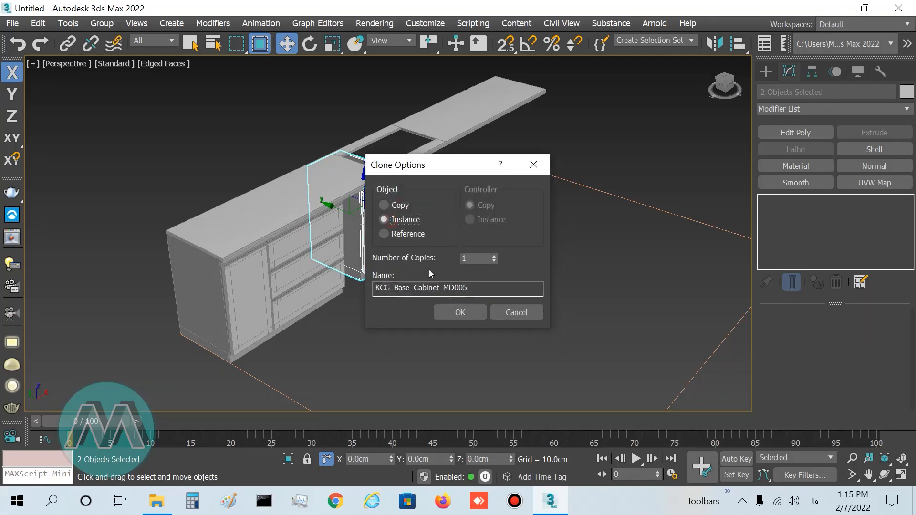
{"action": "left_click", "coordinate": [461, 312]}
{"action": "key", "text": "t"}
{"action": "key", "text": "z"}
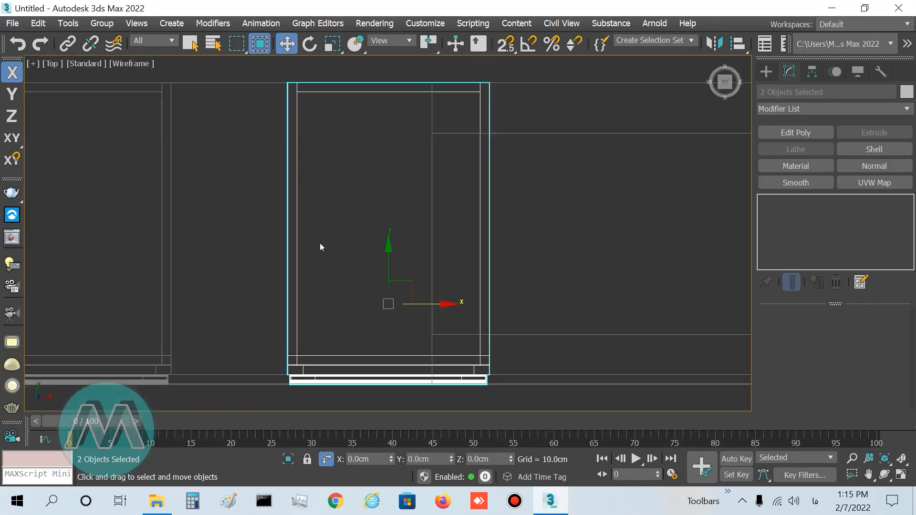
Snap the cloned cabinet and door flush against the three-drawer cabinet in the Top view, then deselect them in Perspective.
{"action": "scroll", "coordinate": [334, 228], "scroll_direction": "down", "scroll_amount": 4}
{"action": "scroll", "coordinate": [262, 147], "scroll_direction": "up", "scroll_amount": 4}
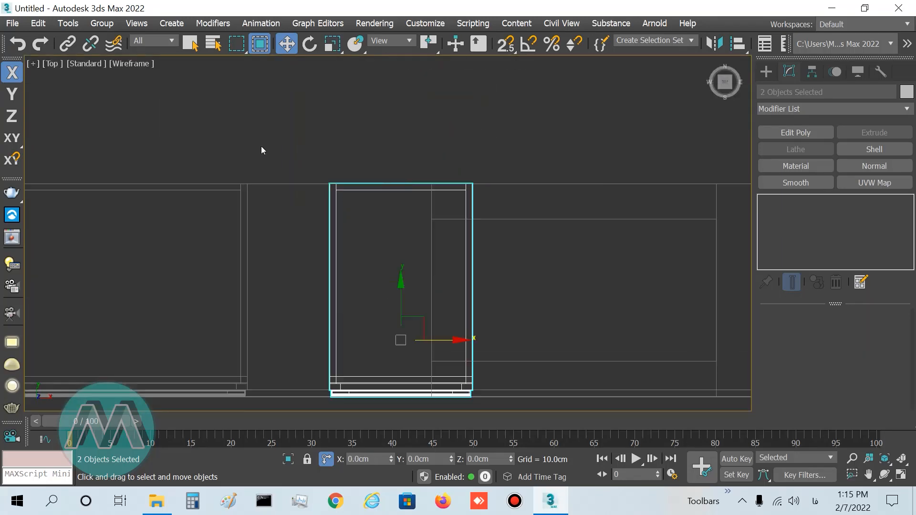
{"action": "left_click", "coordinate": [504, 45]}
{"action": "left_click", "coordinate": [308, 459]}
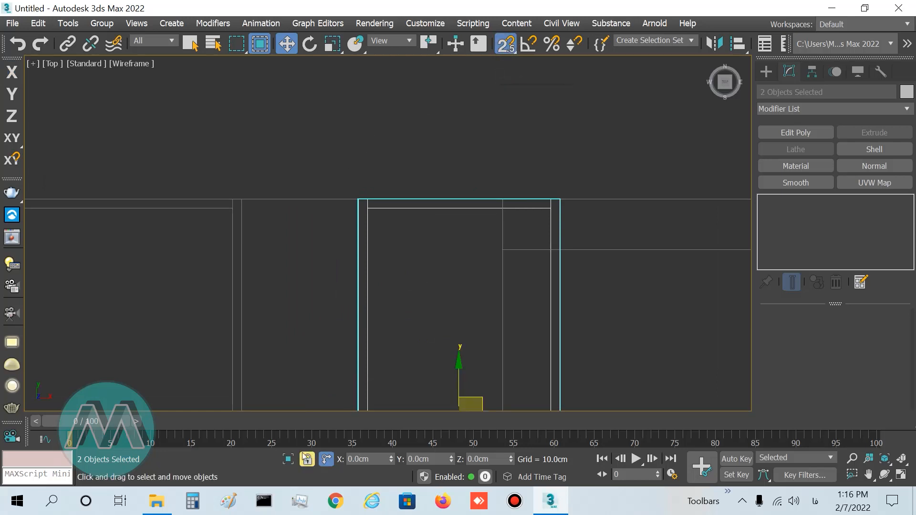
{"action": "left_click_drag", "start_coordinate": [358, 199], "coordinate": [242, 200]}
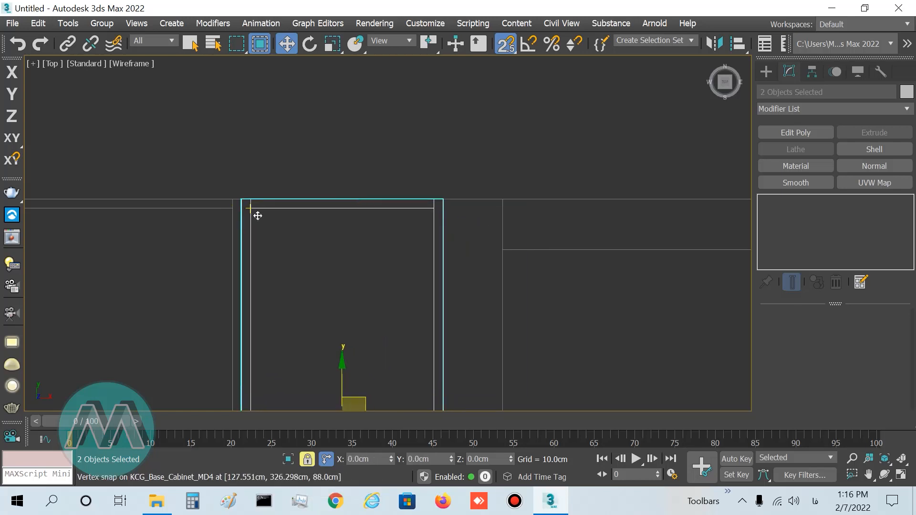
{"action": "key", "text": "alt+w"}
{"action": "key", "text": "alt+w"}
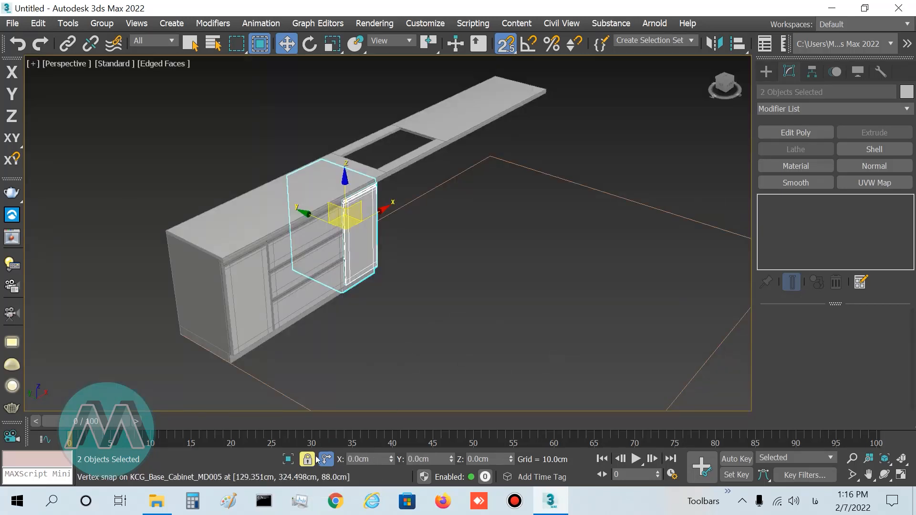
{"action": "left_click", "coordinate": [492, 273]}
{"action": "middle_click_drag", "start_coordinate": [485, 282], "coordinate": [417, 346], "text": "alt"}
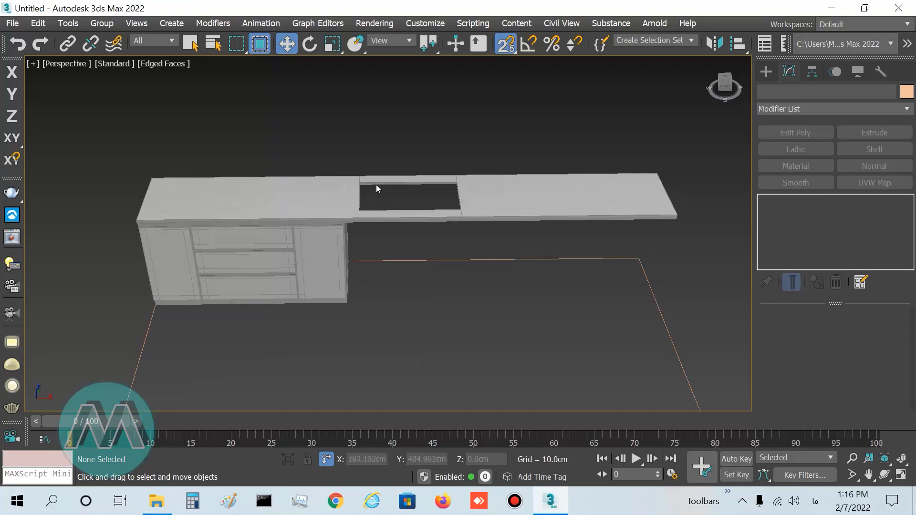
Measure the length and width of the benchtop's cutout by tracing it with a snapped temporary rectangle in the Top view, then discard the rectangle.
{"action": "left_click", "coordinate": [197, 40]}
{"action": "left_click", "coordinate": [467, 210]}
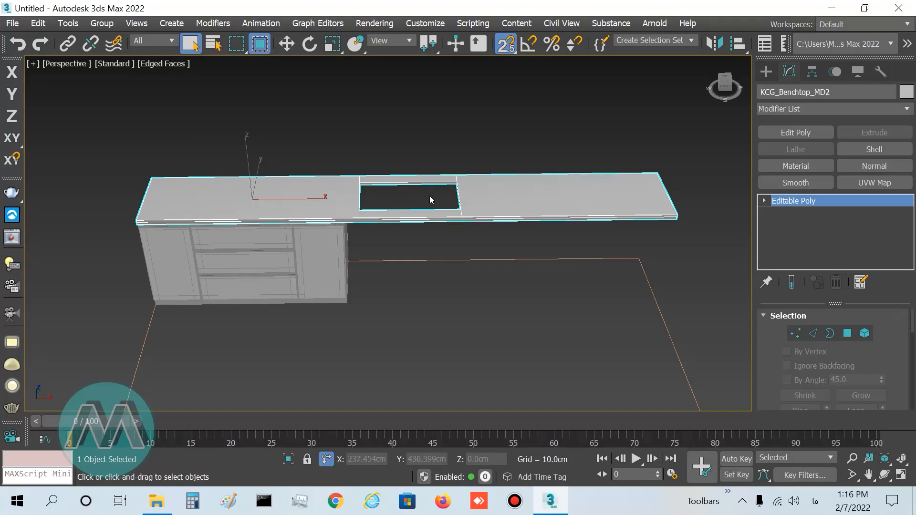
{"action": "key", "text": "t"}
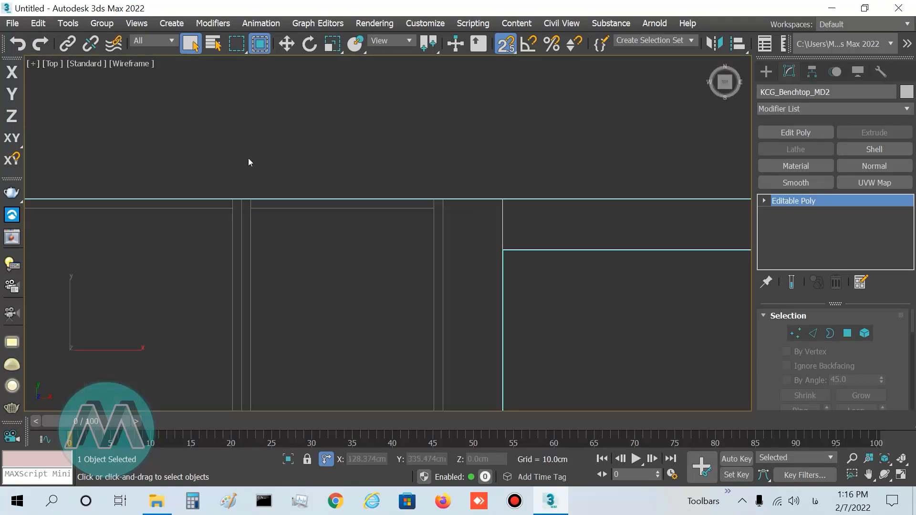
{"action": "scroll", "coordinate": [401, 280], "scroll_direction": "up", "scroll_amount": 4}
{"action": "middle_click_drag", "start_coordinate": [439, 165], "coordinate": [421, 180]}
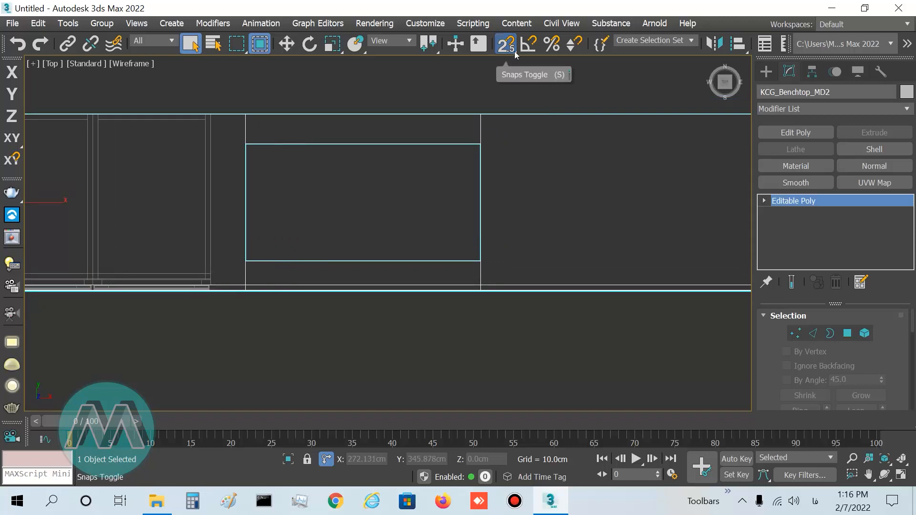
{"action": "left_click", "coordinate": [765, 71]}
{"action": "left_click", "coordinate": [870, 181]}
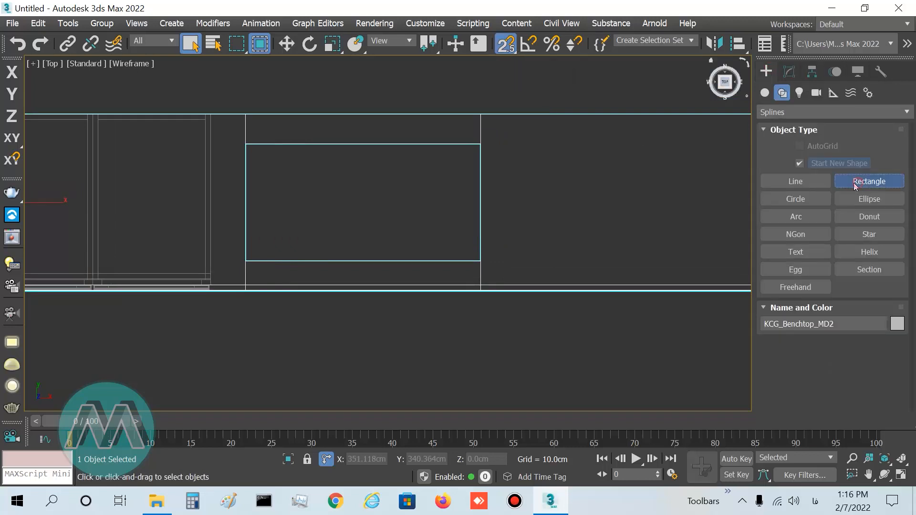
{"action": "left_click_drag", "start_coordinate": [246, 144], "coordinate": [473, 257]}
{"action": "right_click", "coordinate": [471, 256]}
{"action": "left_click", "coordinate": [790, 71]}
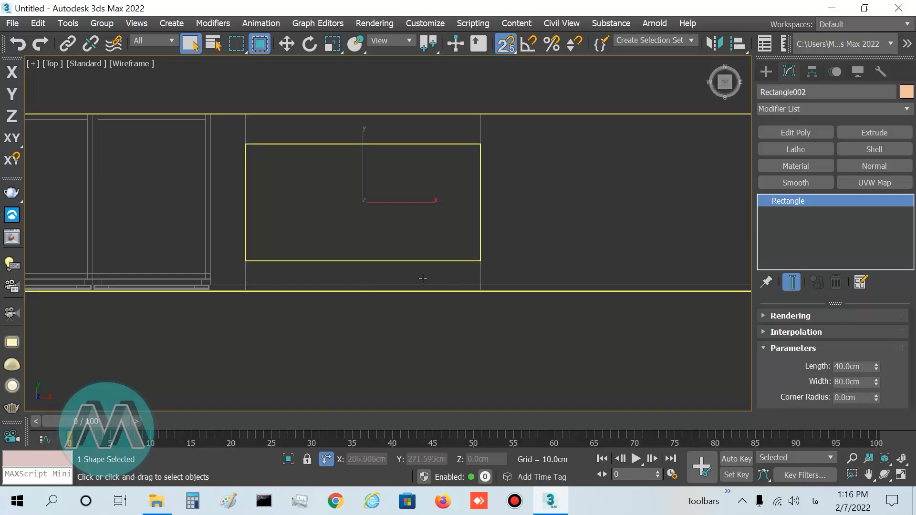
{"action": "scroll", "coordinate": [296, 328], "scroll_direction": "down", "scroll_amount": 2}
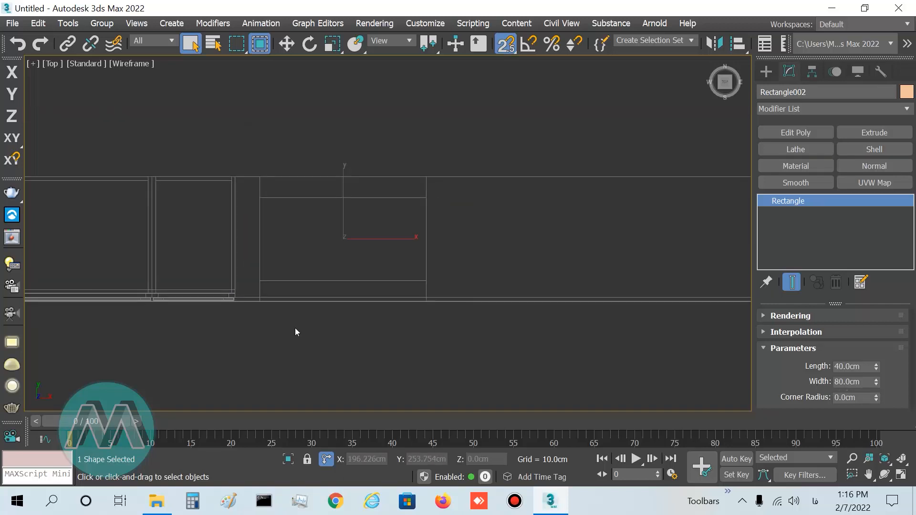
{"action": "middle_click_drag", "start_coordinate": [321, 352], "coordinate": [300, 343]}
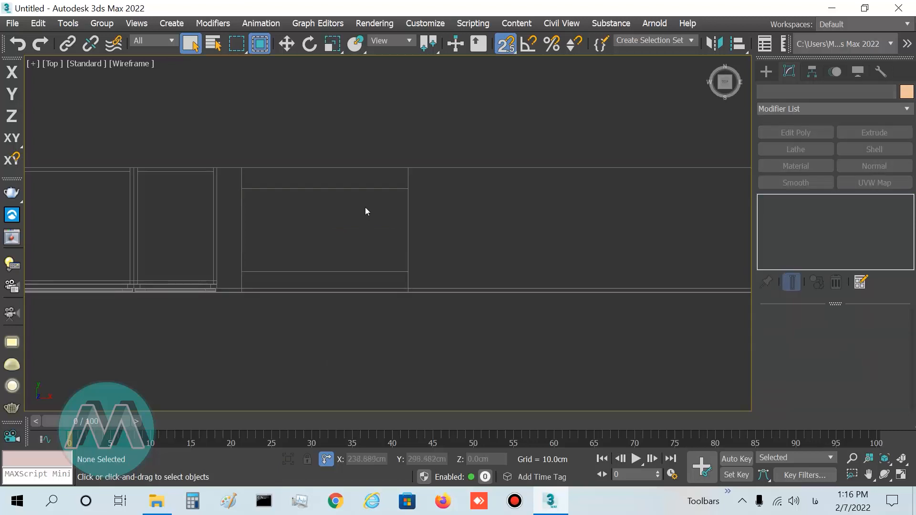
Widen the benchtop cutout by moving the vertices at its end away from the cabinets 35 cm along X.
{"action": "left_click", "coordinate": [371, 190]}
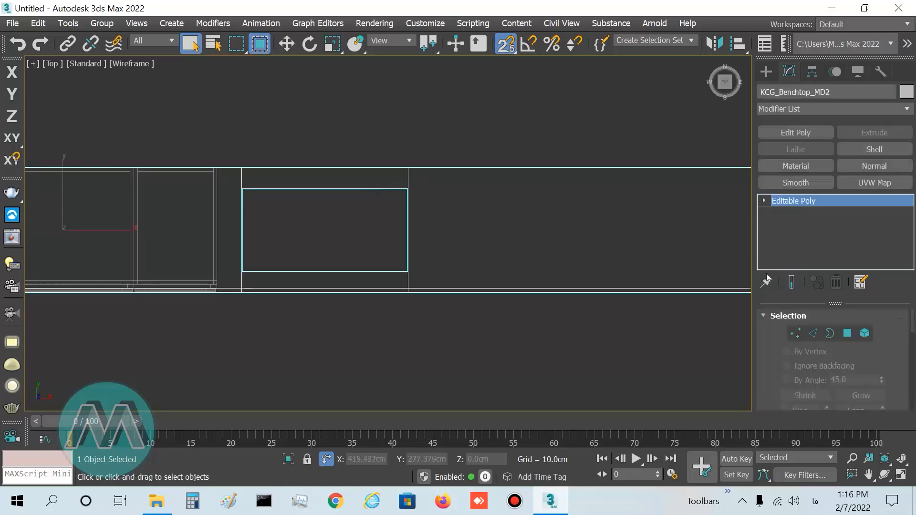
{"action": "left_click", "coordinate": [796, 333]}
{"action": "left_click_drag", "start_coordinate": [340, 104], "coordinate": [432, 374]}
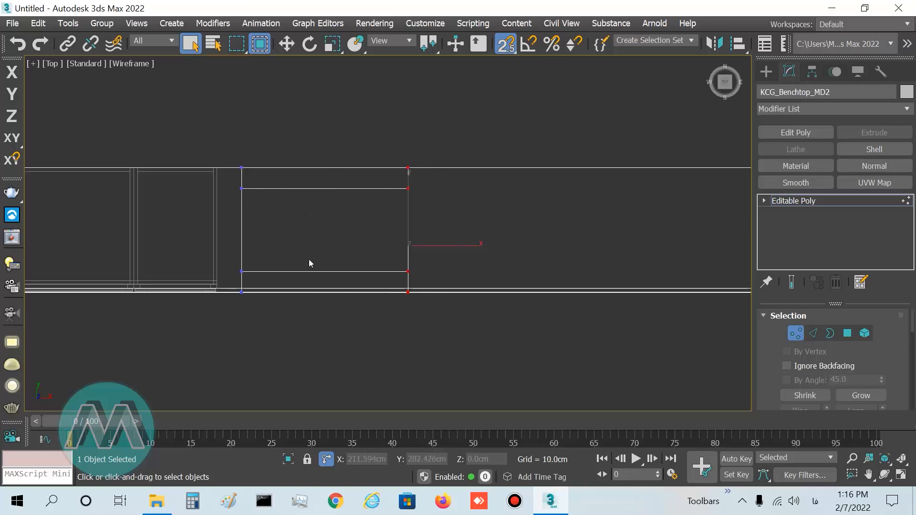
{"action": "key", "text": "w"}
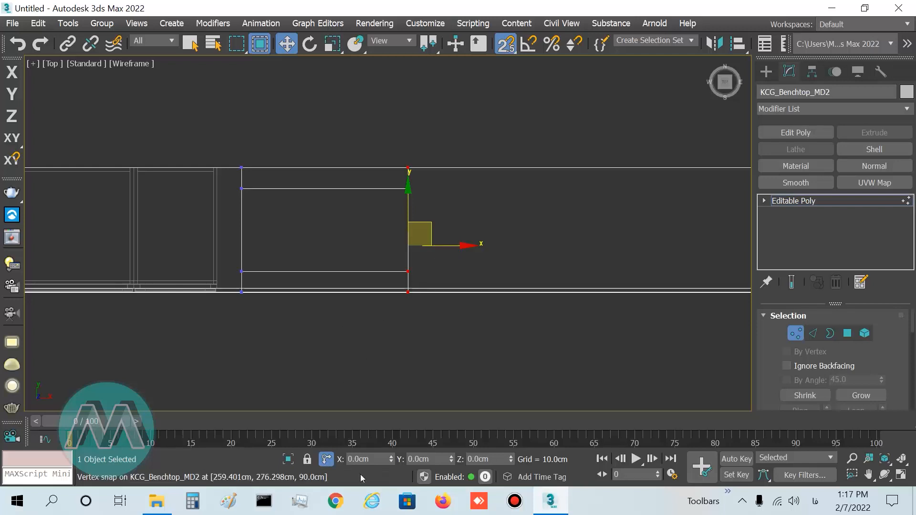
{"action": "left_click", "coordinate": [377, 461]}
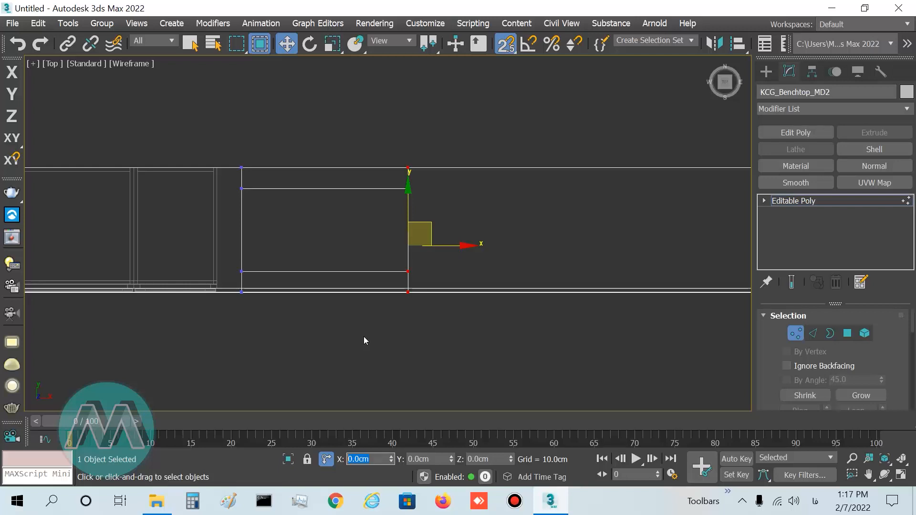
{"action": "type", "text": "35"}
{"action": "key", "text": "Return"}
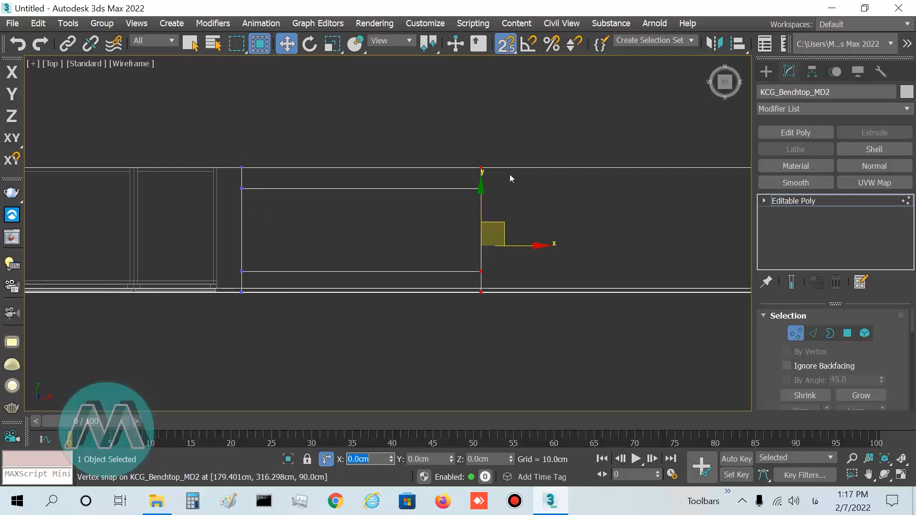
Select all vertices of the benchtop cutout and snap them along X to the rear corner of the cloned cabinet.
{"action": "left_click_drag", "start_coordinate": [545, 138], "coordinate": [231, 338]}
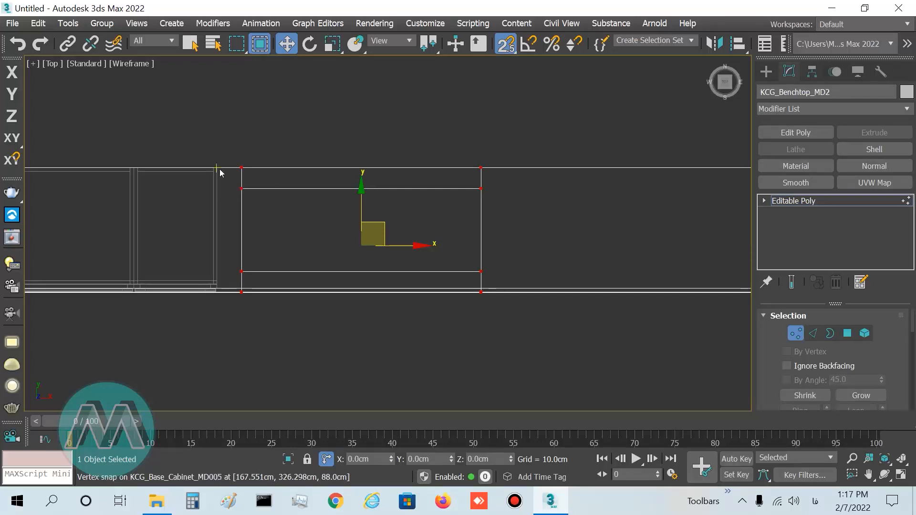
{"action": "scroll", "coordinate": [219, 168], "scroll_direction": "up", "scroll_amount": 6}
{"action": "left_click_drag", "start_coordinate": [306, 164], "coordinate": [209, 169]}
{"action": "scroll", "coordinate": [210, 170], "scroll_direction": "down", "scroll_amount": 5}
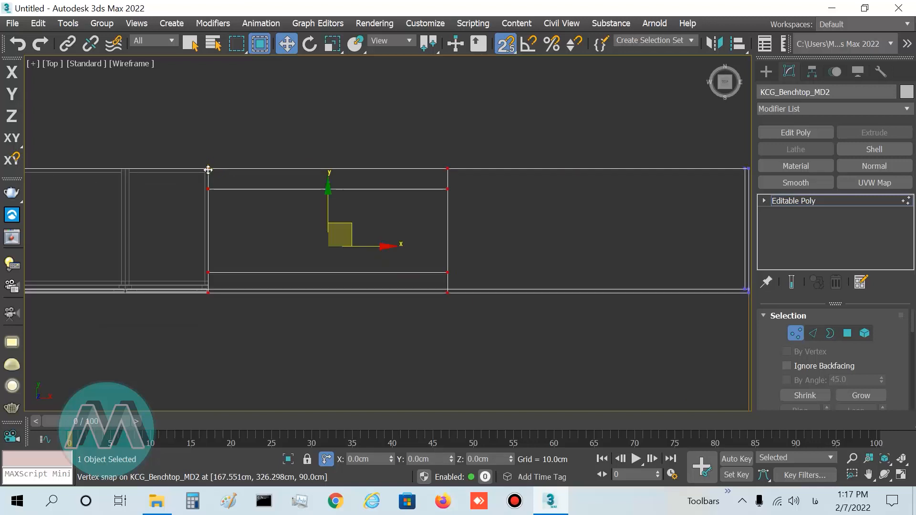
{"action": "scroll", "coordinate": [213, 196], "scroll_direction": "up", "scroll_amount": 1}
{"action": "scroll", "coordinate": [262, 253], "scroll_direction": "up", "scroll_amount": 1}
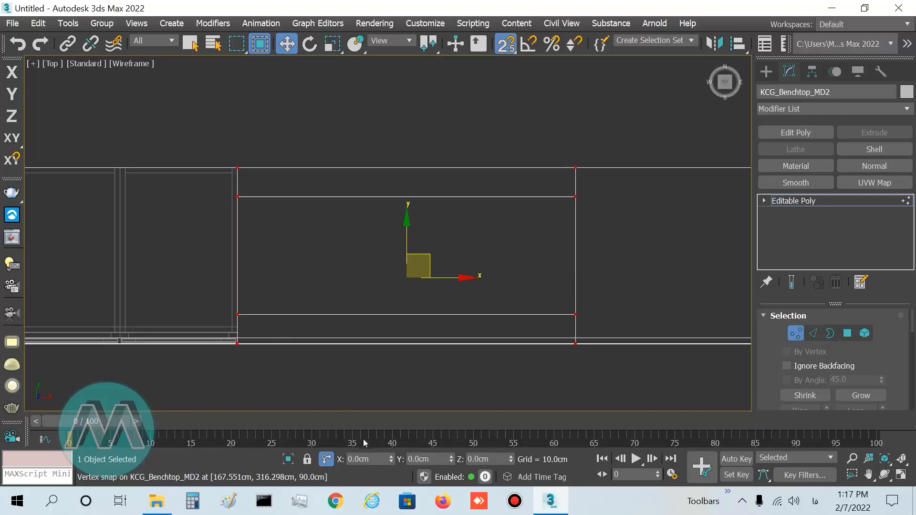
Offset the cutout's vertices 2.5 cm along X from the cloned cabinet and leave vertex editing.
{"action": "left_click_drag", "start_coordinate": [369, 460], "coordinate": [345, 455]}
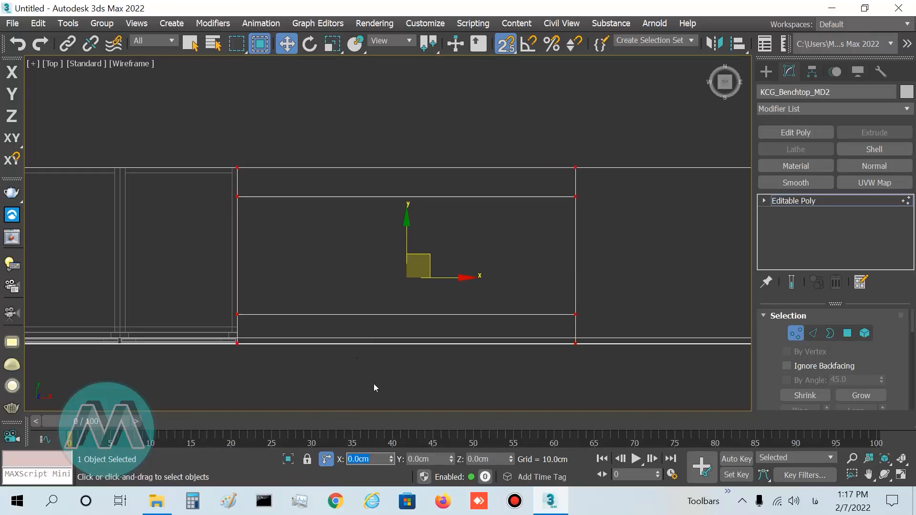
{"action": "type", "text": "2.5"}
{"action": "key", "text": "Return"}
{"action": "scroll", "coordinate": [249, 161], "scroll_direction": "up", "scroll_amount": 5}
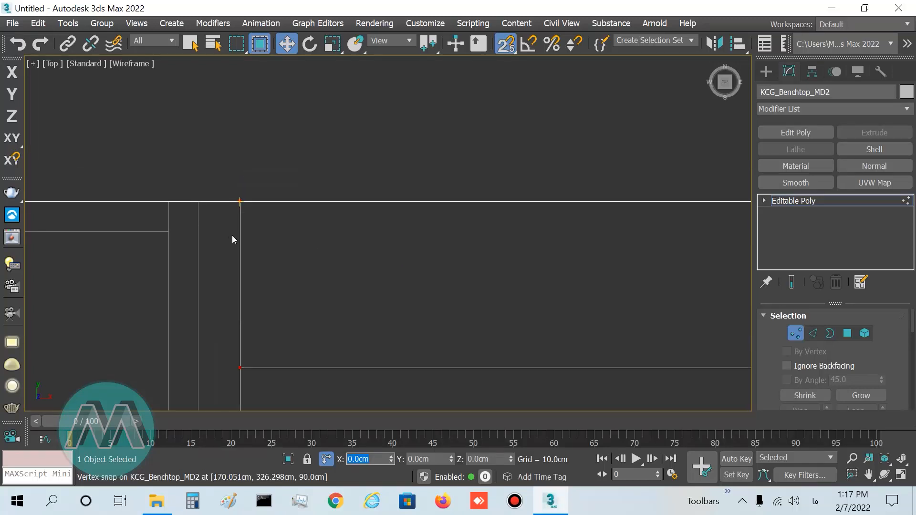
{"action": "scroll", "coordinate": [216, 263], "scroll_direction": "down", "scroll_amount": 5}
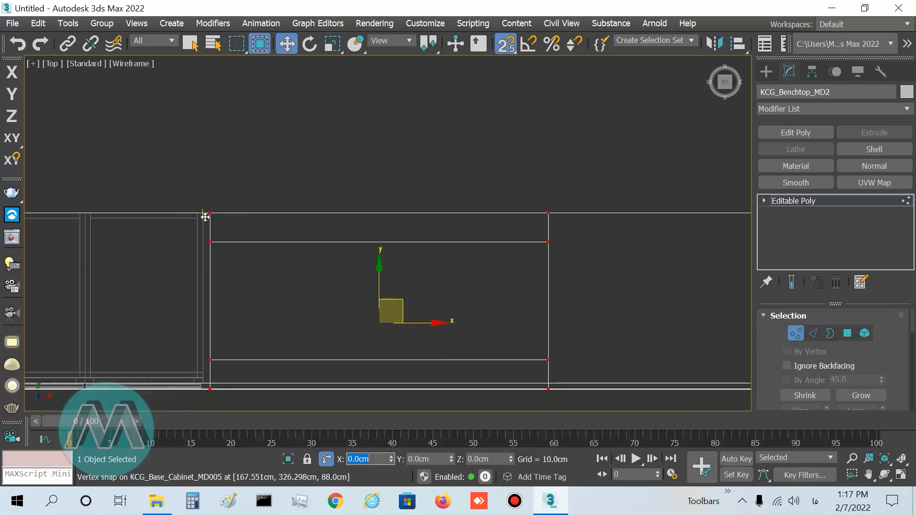
{"action": "middle_click_drag", "start_coordinate": [272, 299], "coordinate": [290, 228]}
{"action": "left_click", "coordinate": [796, 333]}
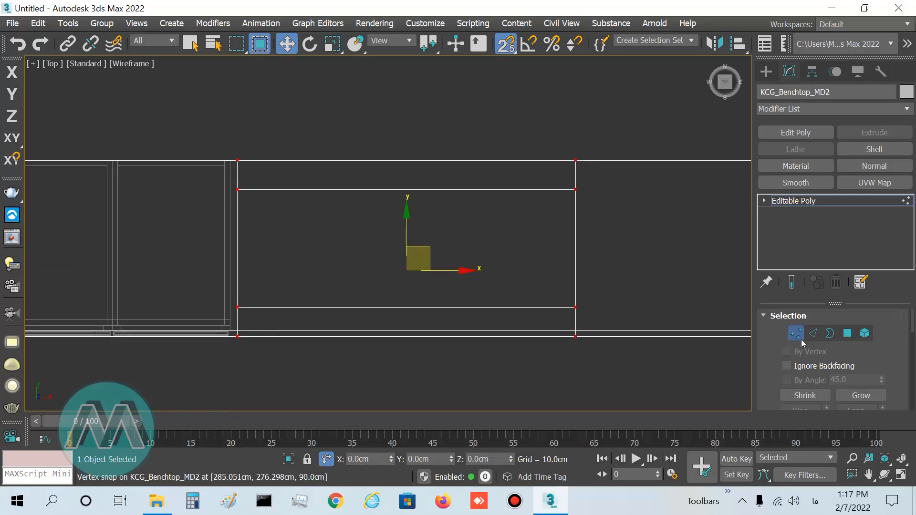
{"action": "left_click", "coordinate": [191, 43]}
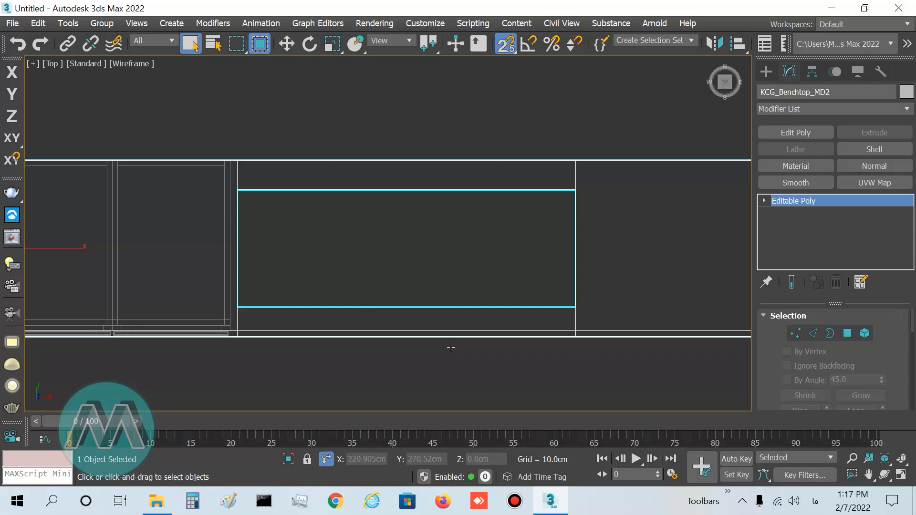
Return to the Perspective view with nothing selected and create a Double Door base cabinet with Kitchen Cabinet Generator.
{"action": "key", "text": "p"}
{"action": "left_click", "coordinate": [416, 343]}
{"action": "middle_click_drag", "start_coordinate": [415, 343], "coordinate": [374, 273], "text": "alt"}
{"action": "scroll", "coordinate": [421, 311], "scroll_direction": "down", "scroll_amount": 3}
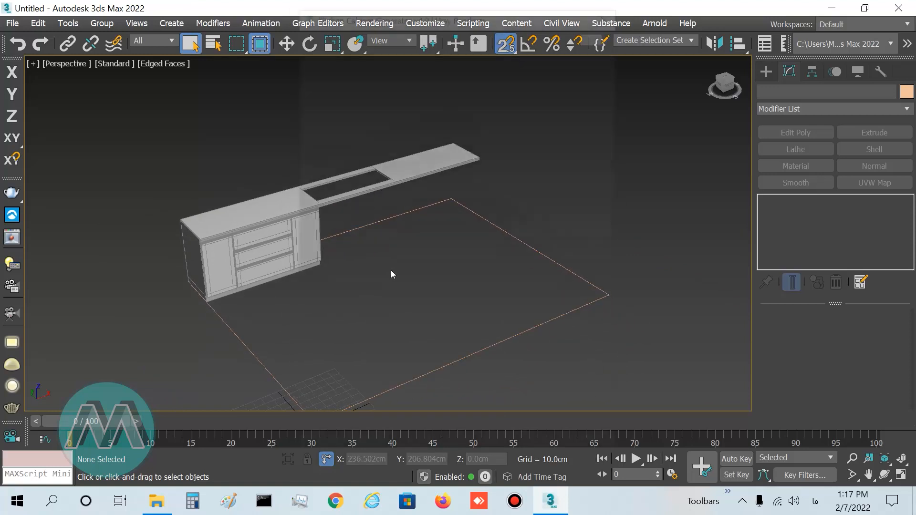
{"action": "key", "text": "k"}
{"action": "left_click_drag", "start_coordinate": [438, 19], "coordinate": [382, 19]}
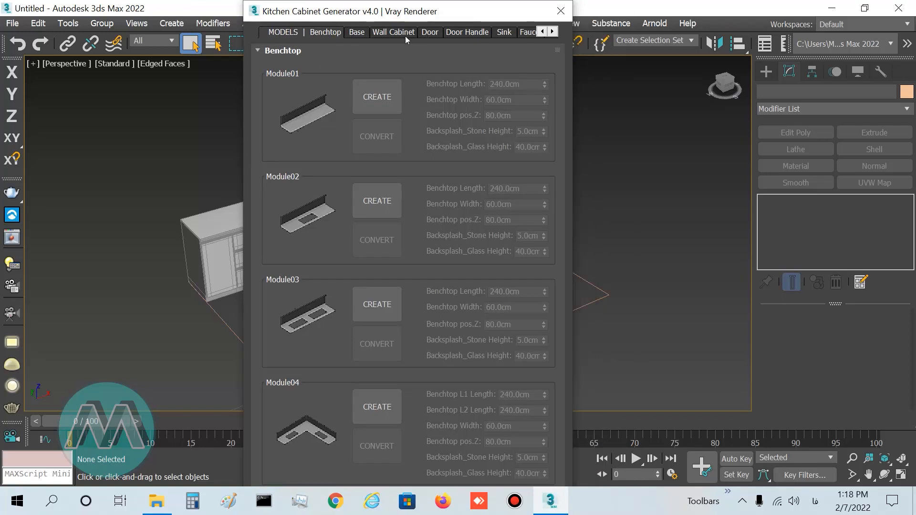
{"action": "left_click", "coordinate": [356, 33]}
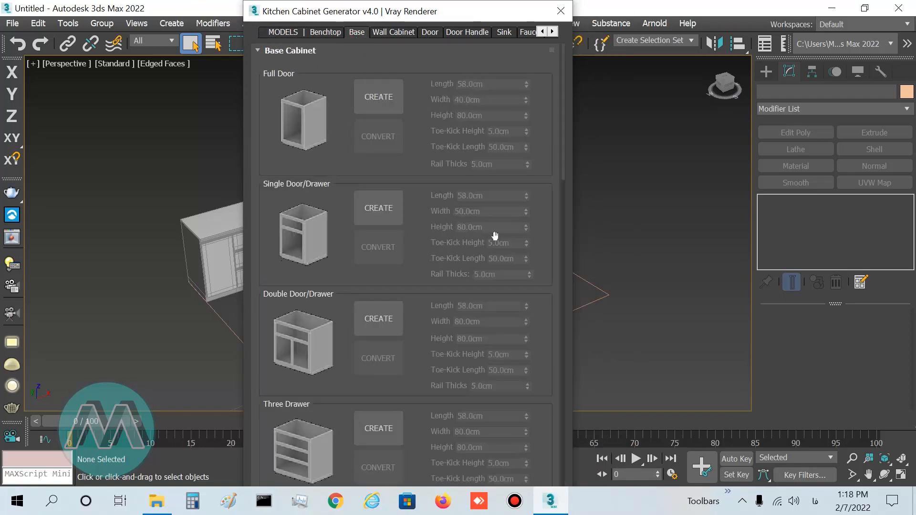
{"action": "left_click_drag", "start_coordinate": [564, 167], "coordinate": [539, 310]}
{"action": "left_click", "coordinate": [369, 166]}
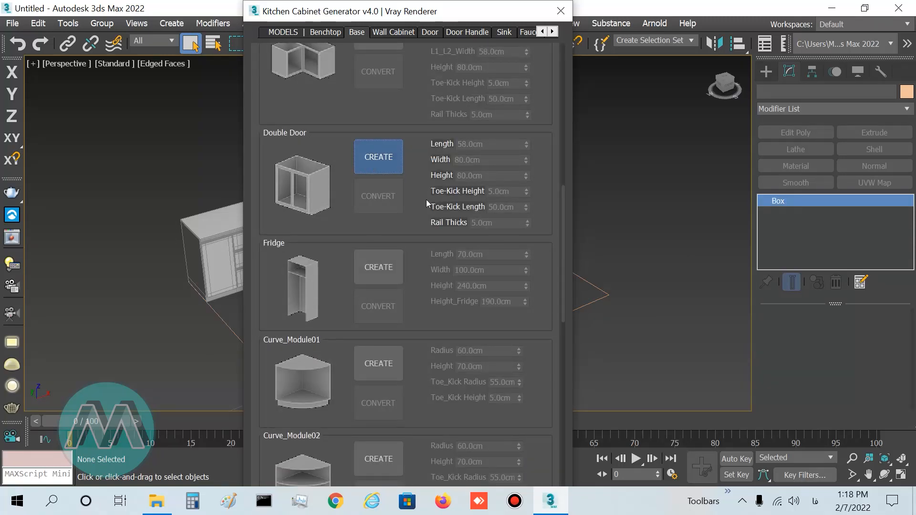
Set the Double Door cabinet's height to 88 cm and its toe-kick height to 8 cm.
{"action": "left_click", "coordinate": [491, 176]}
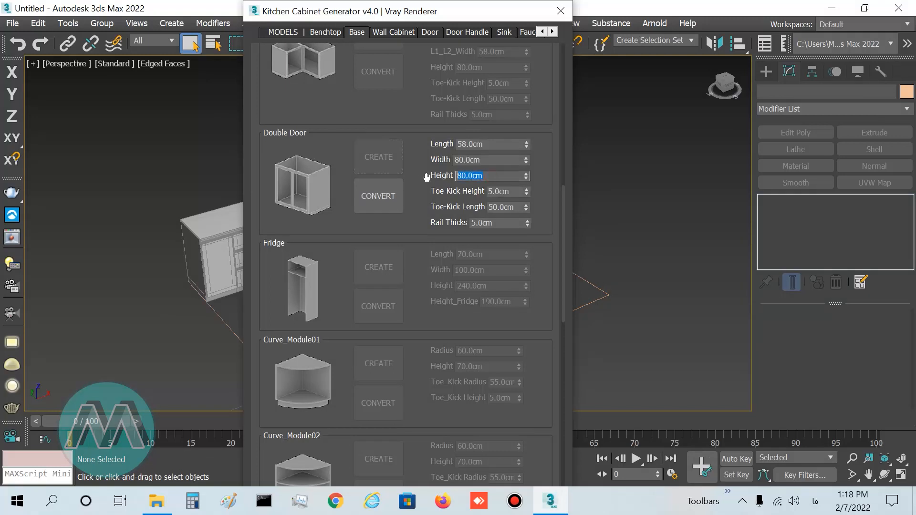
{"action": "type", "text": "88"}
{"action": "key", "text": "Return"}
{"action": "left_click", "coordinate": [516, 191]}
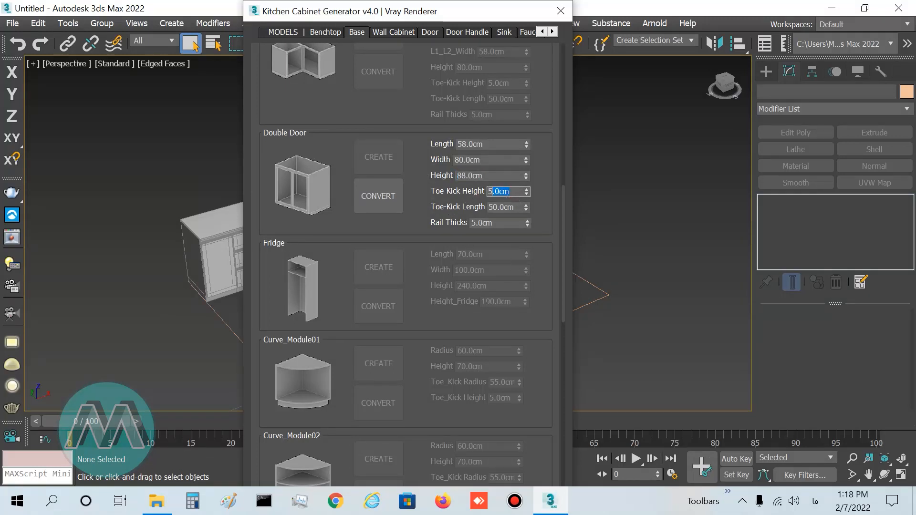
{"action": "type", "text": "8"}
{"action": "key", "text": "Return"}
Set the Double Door cabinet's toe-kick length to 56 cm and its rail thickness to 3 cm.
{"action": "key", "text": "Tab"}
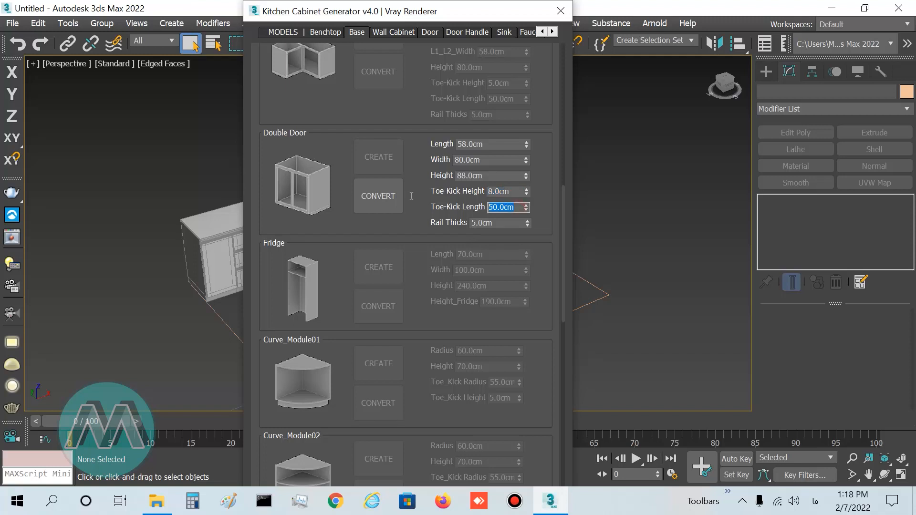
{"action": "type", "text": "56"}
{"action": "key", "text": "Return"}
{"action": "key", "text": "Tab"}
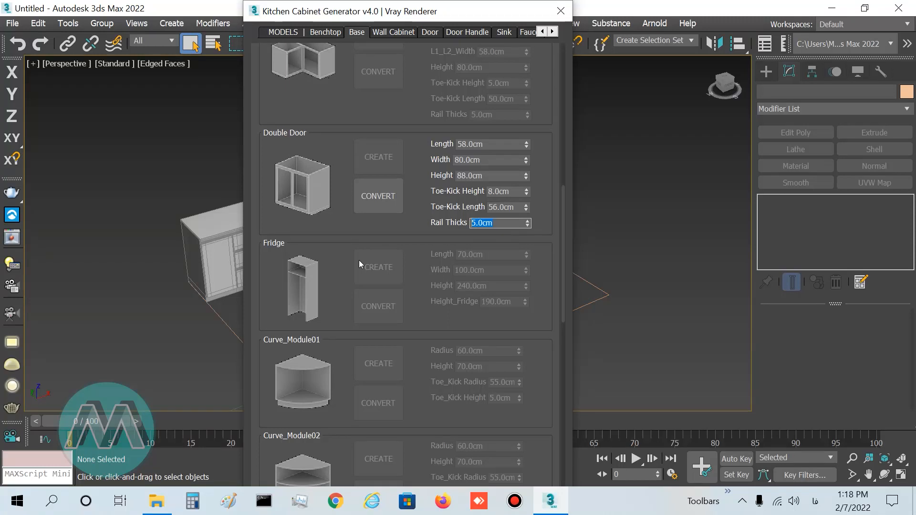
{"action": "type", "text": "3"}
{"action": "key", "text": "Return"}
Convert the 80 cm wide Double Door cabinet and move it toward the benchtop cutout in the Top view.
{"action": "left_click", "coordinate": [401, 209]}
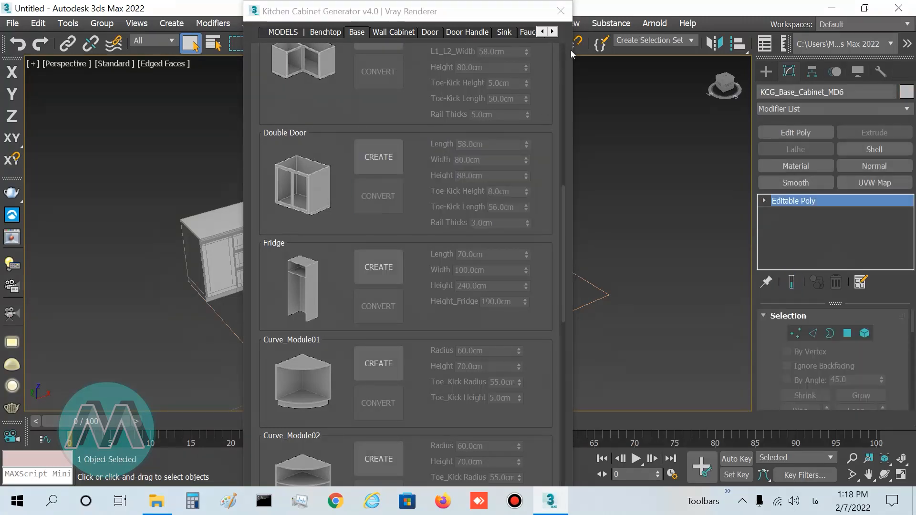
{"action": "left_click", "coordinate": [562, 11]}
{"action": "right_click", "coordinate": [381, 250]}
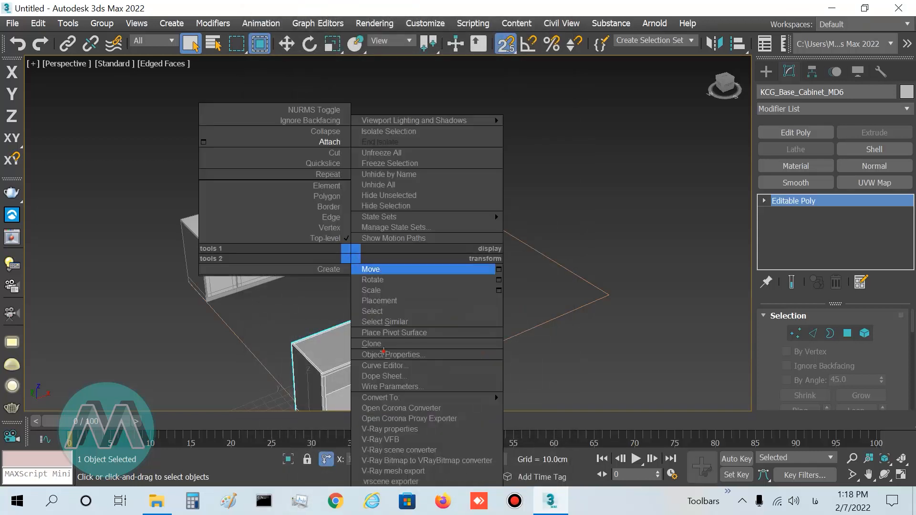
{"action": "left_click", "coordinate": [372, 266]}
{"action": "key", "text": "alt+w"}
{"action": "key", "text": "alt+w"}
{"action": "key", "text": "alt+w"}
{"action": "key", "text": "alt+w"}
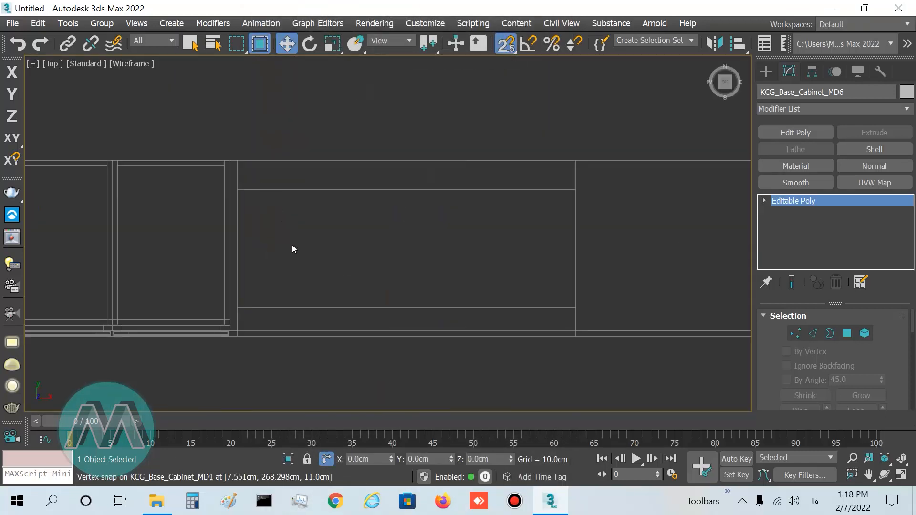
{"action": "scroll", "coordinate": [295, 252], "scroll_direction": "down", "scroll_amount": 6}
{"action": "left_click_drag", "start_coordinate": [225, 356], "coordinate": [286, 261]}
{"action": "scroll", "coordinate": [288, 265], "scroll_direction": "up", "scroll_amount": 4}
{"action": "scroll", "coordinate": [314, 286], "scroll_direction": "up", "scroll_amount": 2}
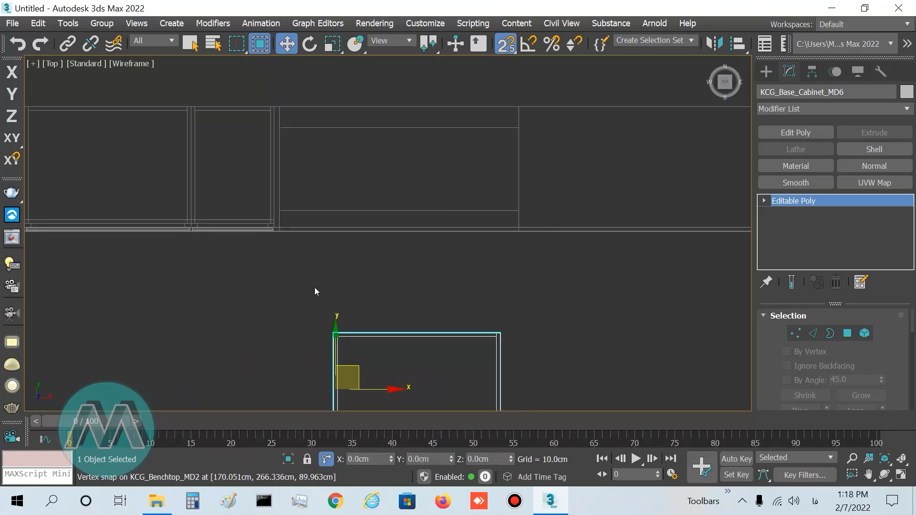
{"action": "left_click_drag", "start_coordinate": [334, 389], "coordinate": [325, 134]}
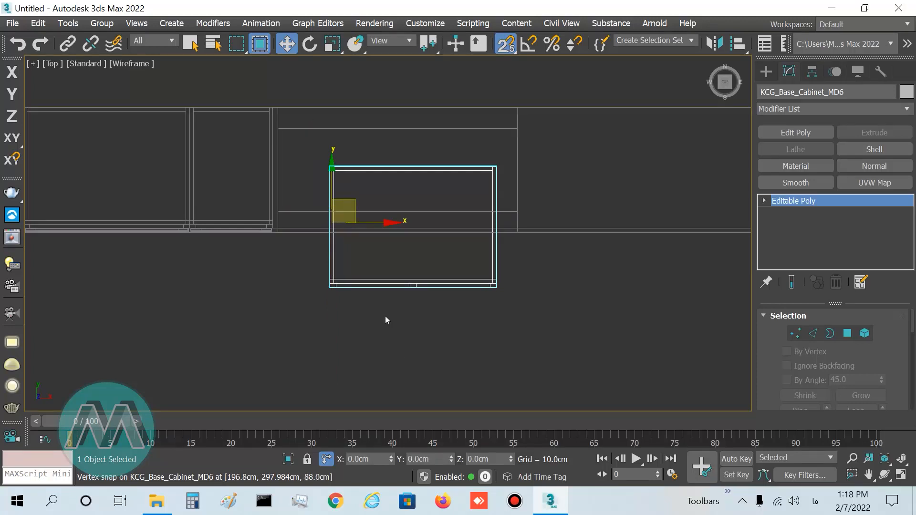
Delete the 80 cm wide cabinet in the Perspective view and create a new Double Door base cabinet with Kitchen Cabinet Generator.
{"action": "key", "text": "p"}
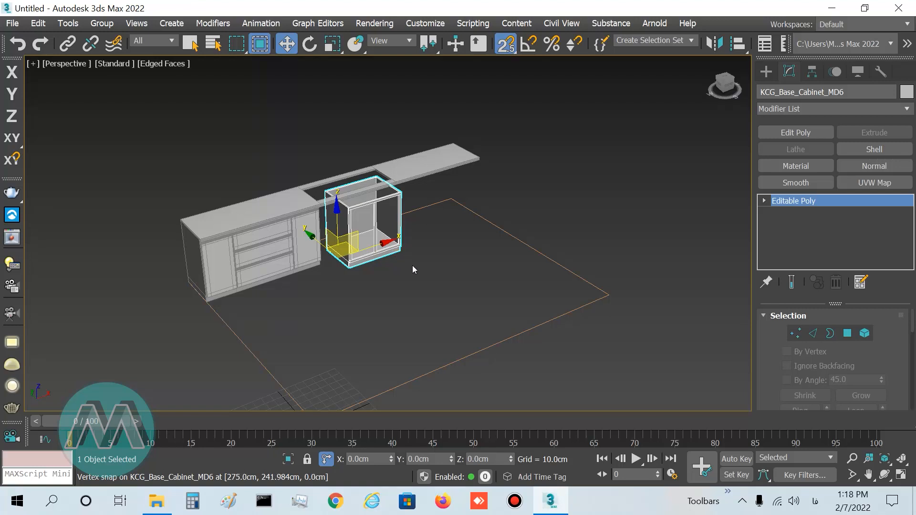
{"action": "key", "text": "Delete"}
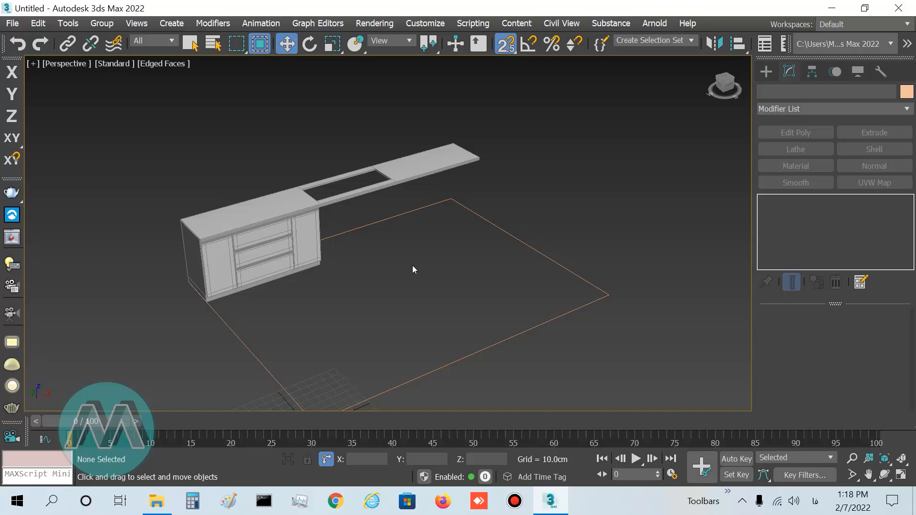
{"action": "key", "text": "k"}
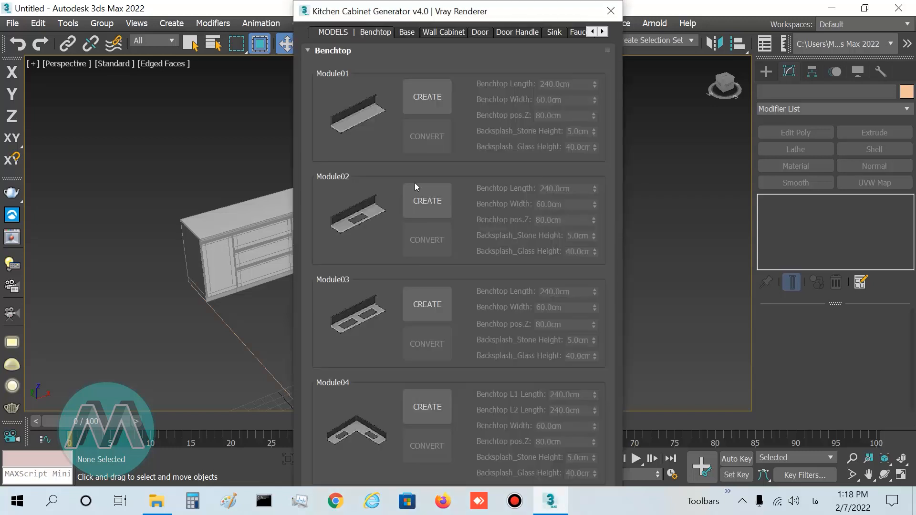
{"action": "left_click", "coordinate": [410, 36]}
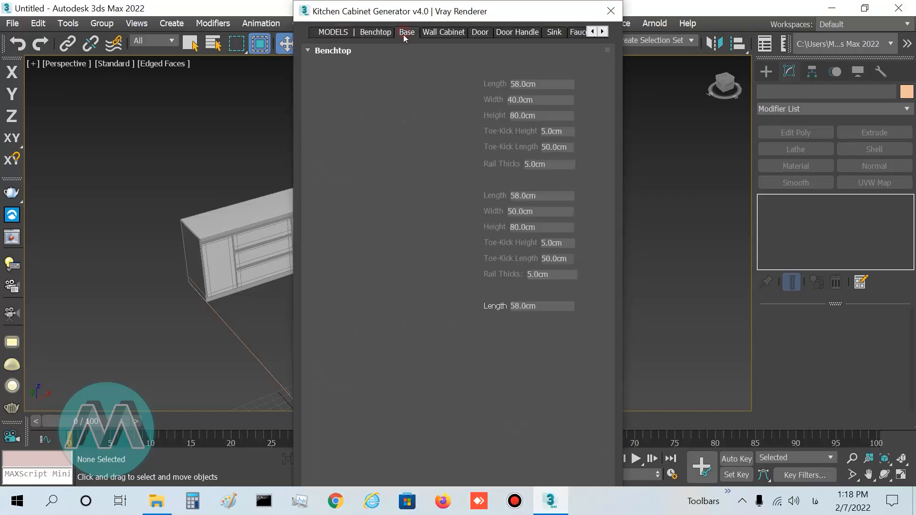
{"action": "left_click_drag", "start_coordinate": [612, 165], "coordinate": [605, 281]}
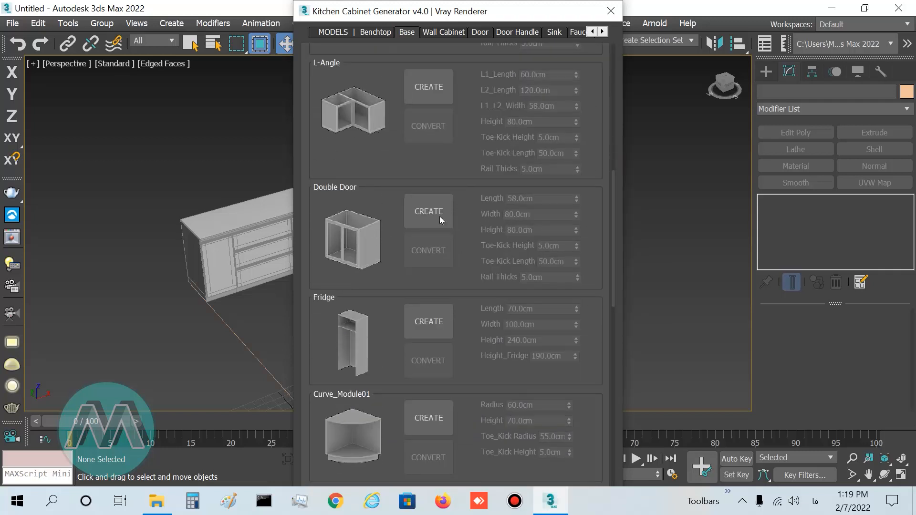
{"action": "left_click", "coordinate": [439, 216]}
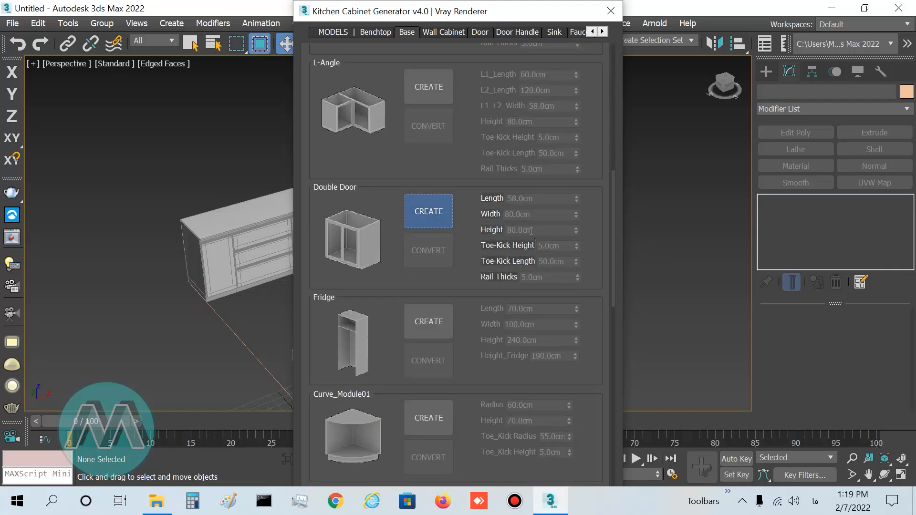
Set the new Double Door cabinet's width to 120 cm and its height to 88 cm.
{"action": "double_click", "coordinate": [540, 215]}
{"action": "type", "text": "120"}
{"action": "key", "text": "Return"}
{"action": "key", "text": "Tab"}
{"action": "type", "text": "88"}
{"action": "key", "text": "Return"}
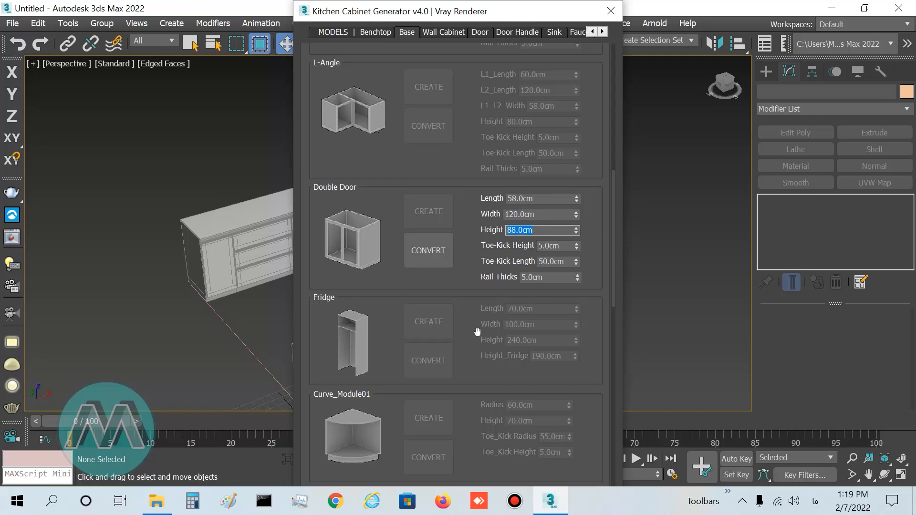
Set the Double Door cabinet's toe-kick height to 8 cm, toe-kick length to 56 cm and rail thickness to 3 cm.
{"action": "key", "text": "Tab"}
{"action": "type", "text": "8"}
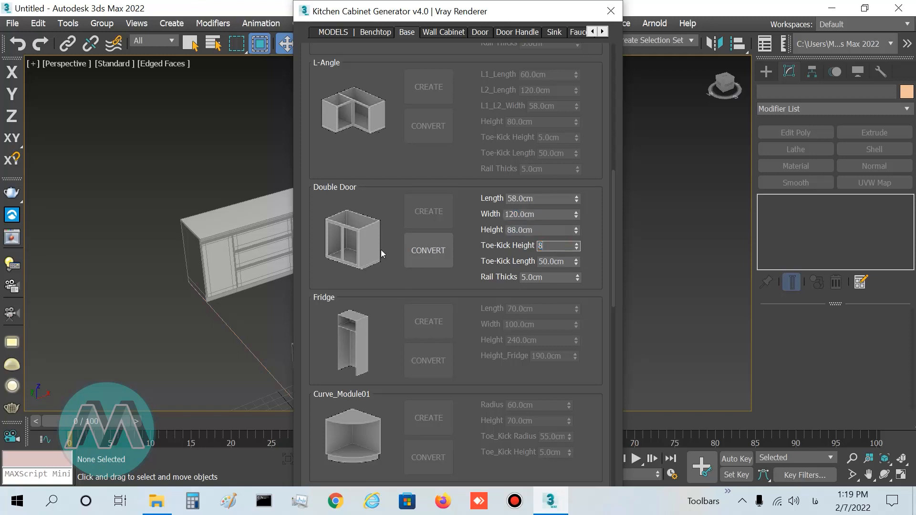
{"action": "key", "text": "Tab"}
{"action": "type", "text": "56"}
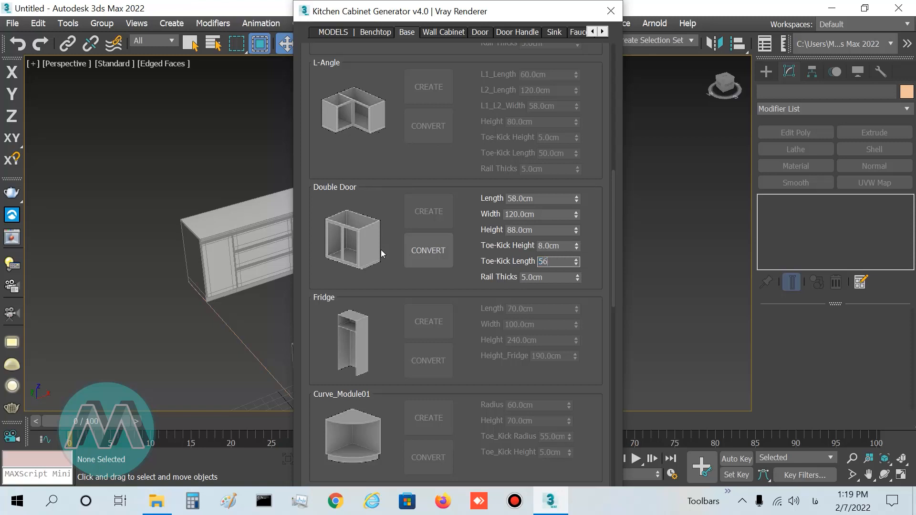
{"action": "key", "text": "Tab"}
{"action": "type", "text": "3"}
{"action": "key", "text": "Return"}
Convert the Double Door cabinet and move it over the benchtop cutout in the Top view, close to the neighbouring cabinet.
{"action": "left_click", "coordinate": [434, 255]}
{"action": "left_click", "coordinate": [611, 10]}
{"action": "right_click", "coordinate": [427, 260]}
{"action": "left_click", "coordinate": [444, 272]}
{"action": "key", "text": "t"}
{"action": "scroll", "coordinate": [255, 213], "scroll_direction": "down", "scroll_amount": 8}
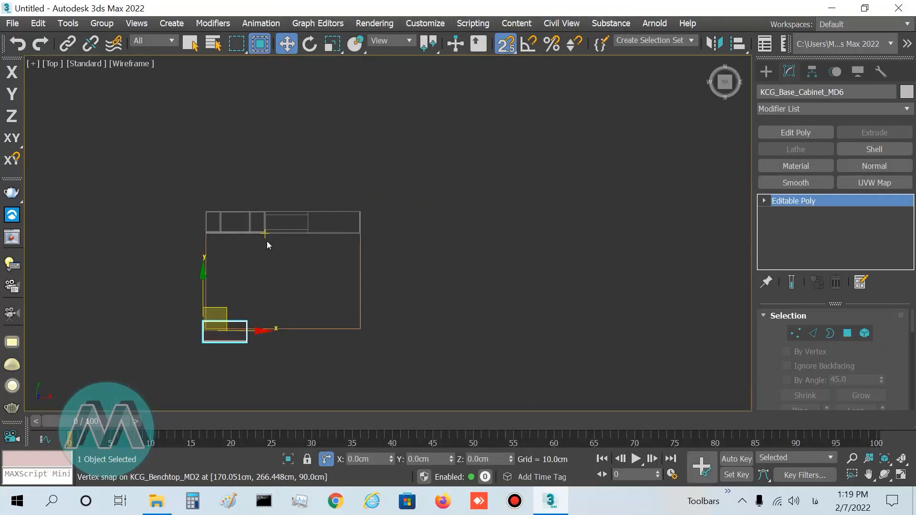
{"action": "left_click_drag", "start_coordinate": [224, 312], "coordinate": [298, 232]}
{"action": "scroll", "coordinate": [284, 222], "scroll_direction": "up", "scroll_amount": 8}
{"action": "scroll", "coordinate": [300, 366], "scroll_direction": "down", "scroll_amount": 3}
{"action": "left_click_drag", "start_coordinate": [301, 407], "coordinate": [313, 266]}
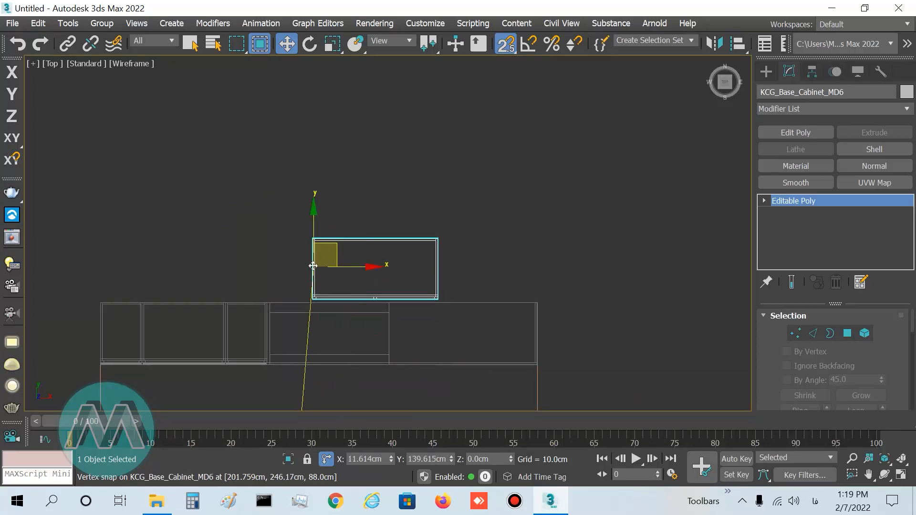
{"action": "scroll", "coordinate": [252, 222], "scroll_direction": "up", "scroll_amount": 4}
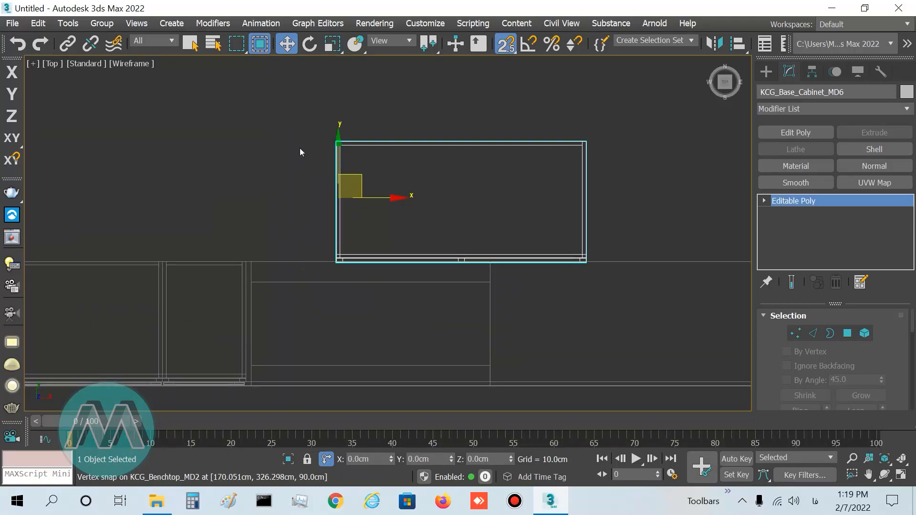
{"action": "left_click_drag", "start_coordinate": [356, 183], "coordinate": [311, 335]}
{"action": "scroll", "coordinate": [262, 266], "scroll_direction": "up", "scroll_amount": 6}
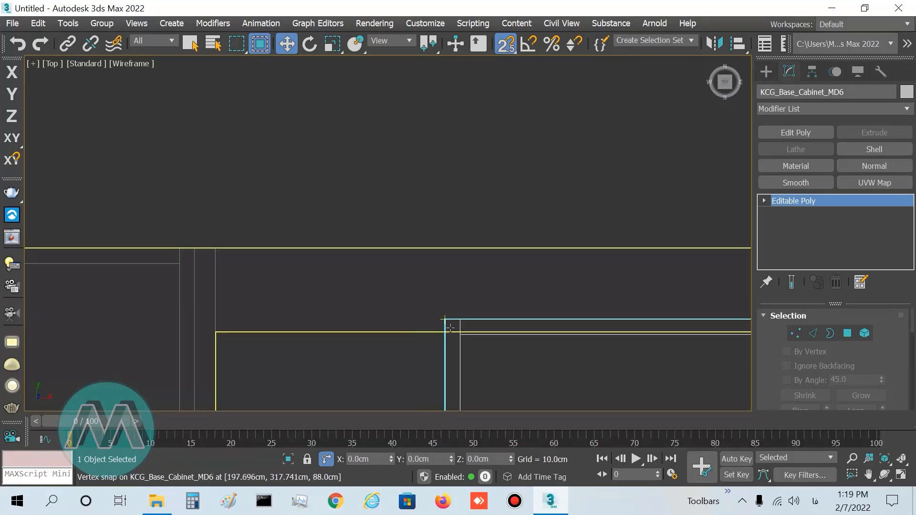
{"action": "left_click_drag", "start_coordinate": [445, 320], "coordinate": [407, 299]}
{"action": "key", "text": "ctrl+z"}
{"action": "key", "text": "ctrl+z"}
With the selection locked, snap the cabinet's back corner to the neighbouring cabinet's back corner, then unlock and deselect it in the Perspective view.
{"action": "key", "text": "space"}
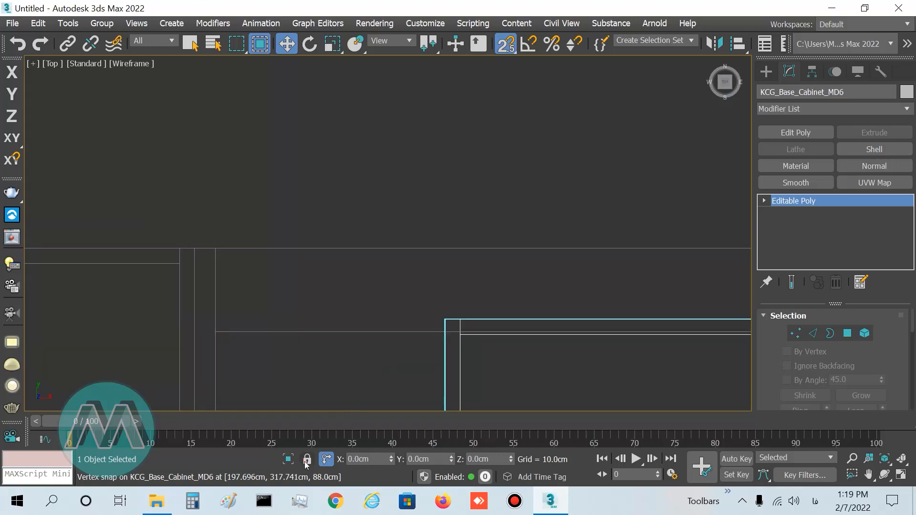
{"action": "left_click_drag", "start_coordinate": [444, 320], "coordinate": [195, 248]}
{"action": "key", "text": "p"}
{"action": "key", "text": "z"}
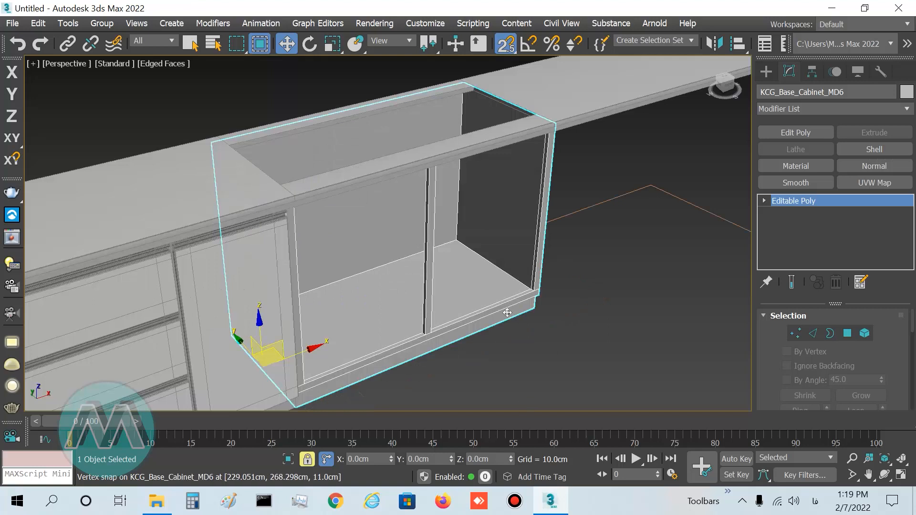
{"action": "left_click", "coordinate": [308, 459]}
{"action": "left_click", "coordinate": [583, 317]}
{"action": "middle_click_drag", "start_coordinate": [584, 317], "coordinate": [555, 309], "text": "alt"}
Isolate the Double Door cabinet together with the adjacent narrow door and show them in the Front view.
{"action": "left_click", "coordinate": [191, 43]}
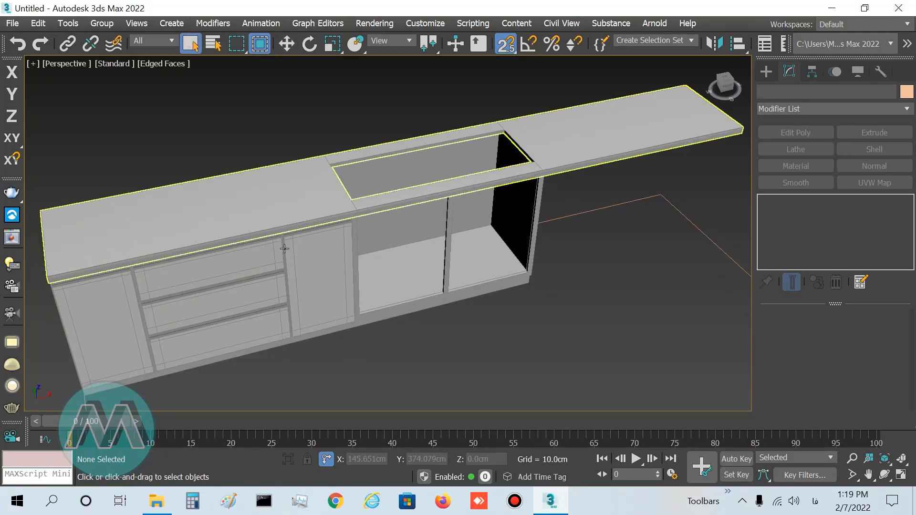
{"action": "left_click", "coordinate": [333, 274]}
{"action": "left_click", "coordinate": [329, 244], "text": "ctrl"}
{"action": "left_click", "coordinate": [288, 459]}
{"action": "key", "text": "alt+w"}
{"action": "key", "text": "alt+w"}
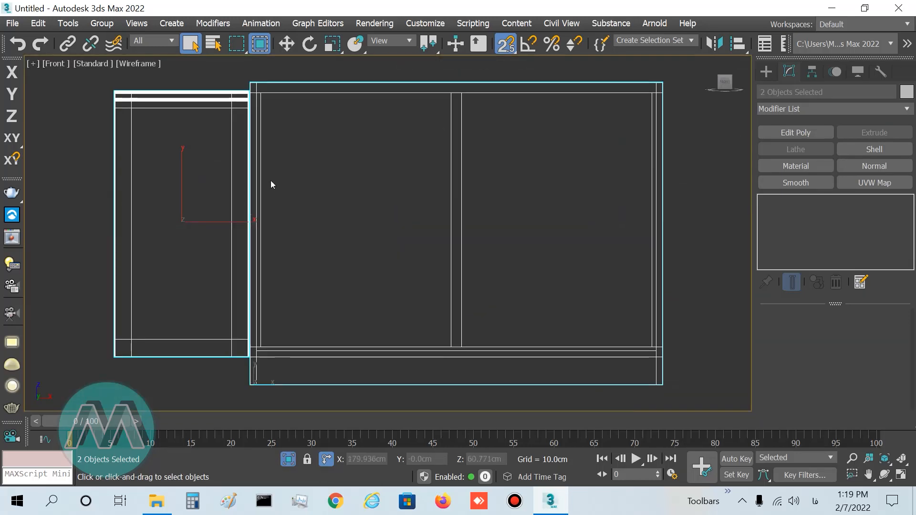
Select only the narrow door for moving and turn snapping off.
{"action": "left_click", "coordinate": [90, 156]}
{"action": "left_click", "coordinate": [129, 101]}
{"action": "key", "text": "w"}
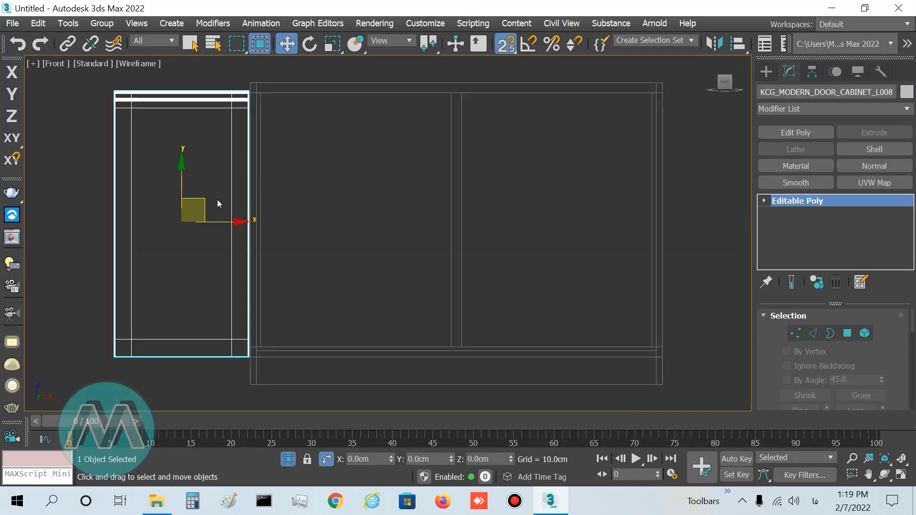
{"action": "left_click", "coordinate": [504, 44]}
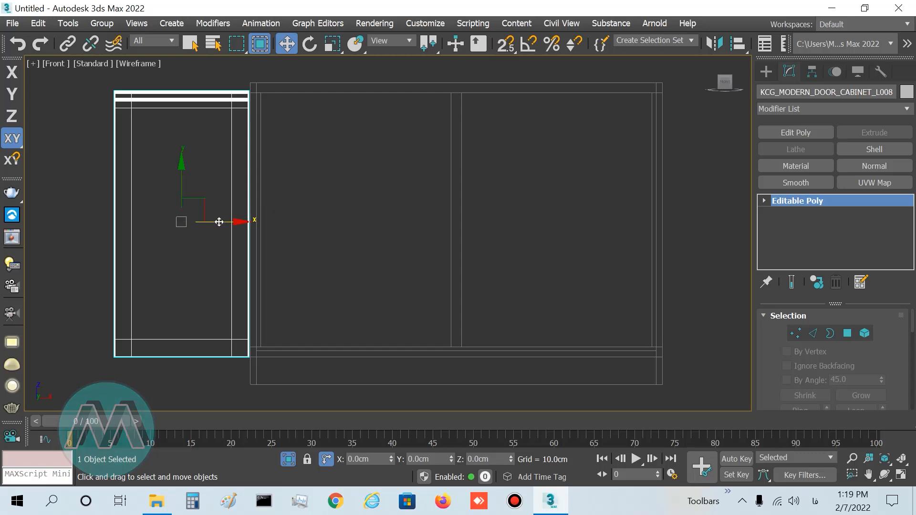
{"action": "left_click_drag", "start_coordinate": [223, 225], "coordinate": [319, 212], "text": "shift"}
{"action": "left_click", "coordinate": [515, 311]}
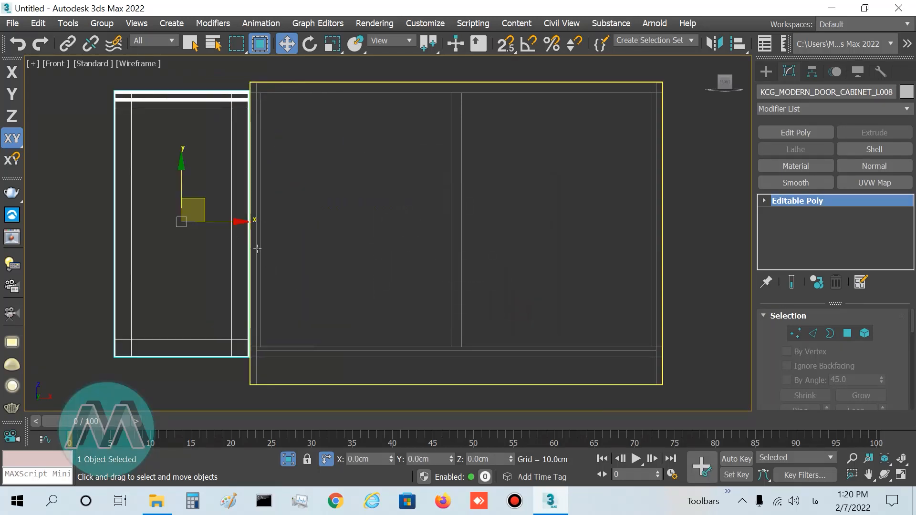
{"action": "left_click_drag", "start_coordinate": [231, 224], "coordinate": [374, 228], "text": "shift"}
{"action": "left_click", "coordinate": [515, 311]}
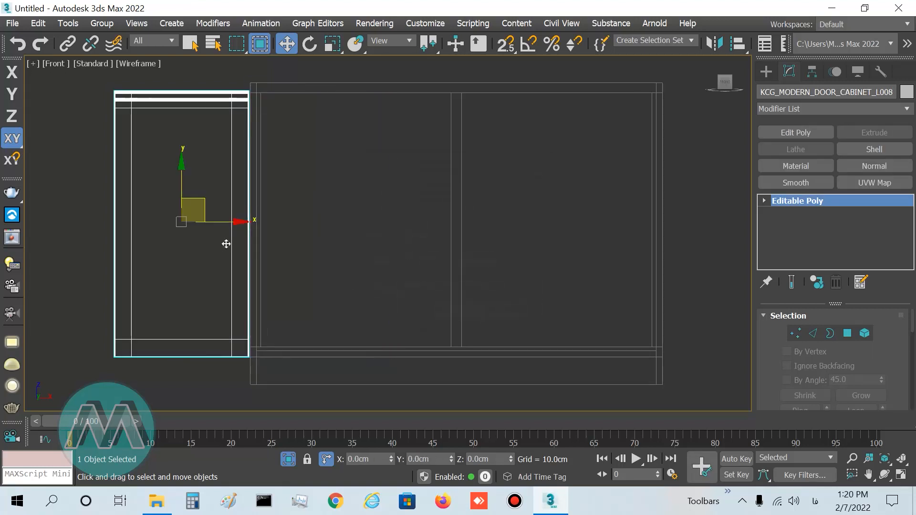
Clone the narrow door as a Copy along X, onto the near edge of the Double Door cabinet.
{"action": "left_click_drag", "start_coordinate": [232, 222], "coordinate": [353, 224], "text": "shift"}
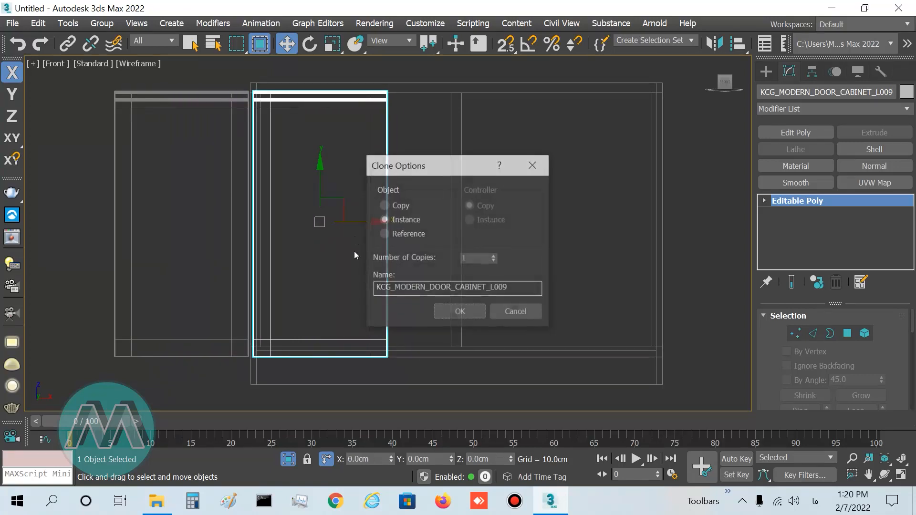
{"action": "left_click", "coordinate": [395, 205]}
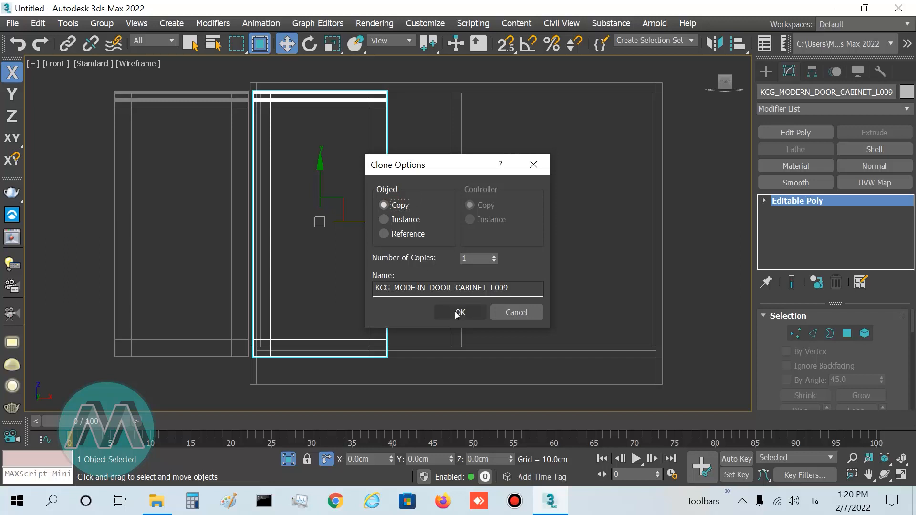
{"action": "key", "text": "Return"}
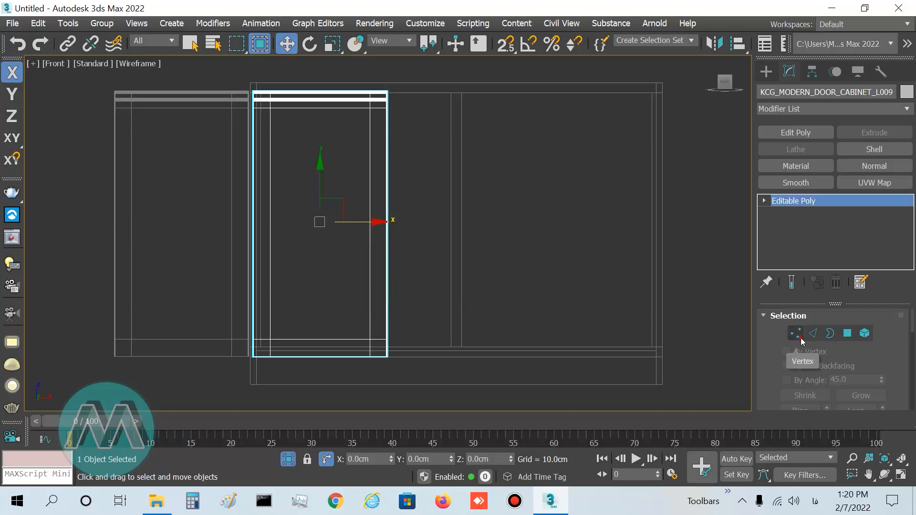
Widen the copied door to the cabinet's centre post by moving its far-side vertices about 20 cm along X.
{"action": "left_click", "coordinate": [801, 340]}
{"action": "left_click_drag", "start_coordinate": [422, 79], "coordinate": [316, 382]}
{"action": "left_click_drag", "start_coordinate": [426, 142], "coordinate": [498, 139]}
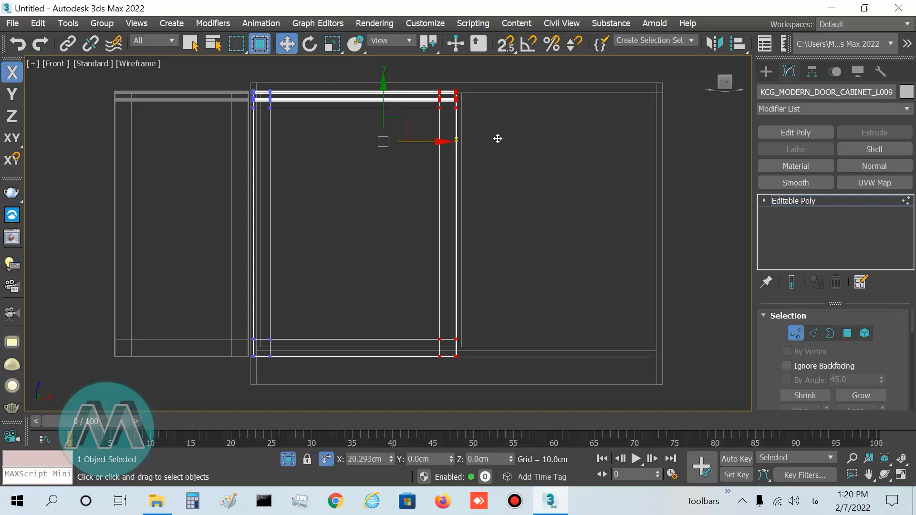
{"action": "left_click_drag", "start_coordinate": [498, 138], "coordinate": [498, 139]}
{"action": "left_click", "coordinate": [795, 333]}
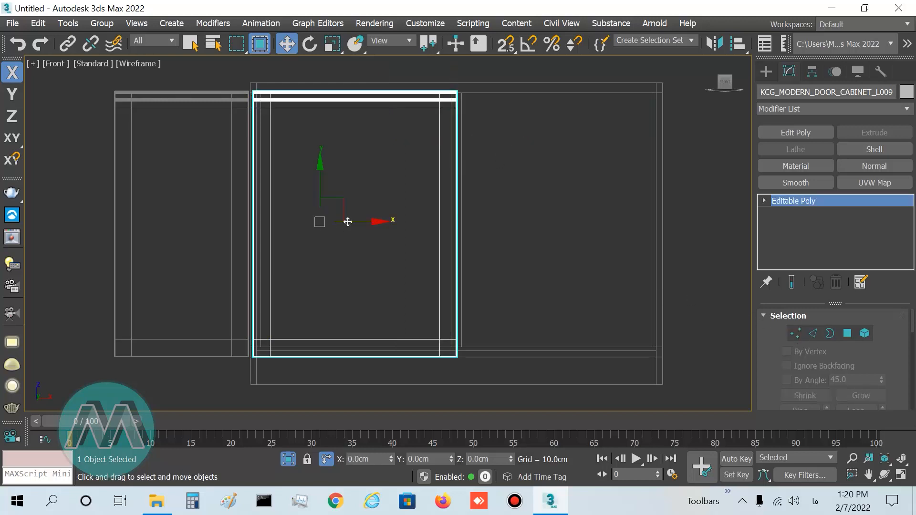
Clone the widened door as an Instance along X to cover the other half of the Double Door cabinet.
{"action": "left_click_drag", "start_coordinate": [367, 223], "coordinate": [572, 212], "text": "shift"}
{"action": "left_click", "coordinate": [406, 219]}
{"action": "left_click", "coordinate": [461, 297]}
{"action": "left_click", "coordinate": [460, 311]}
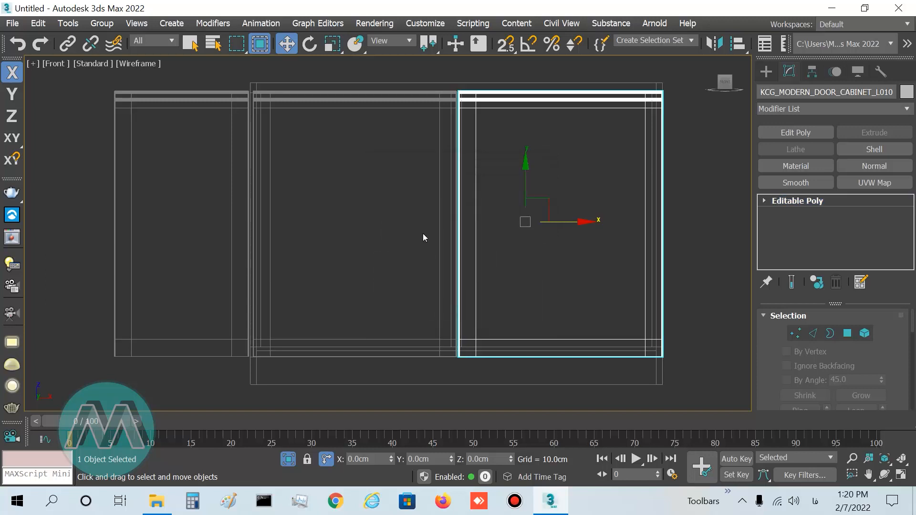
Shift both wide doors slightly along X toward the narrow door to line them up with the cabinet, and deselect them.
{"action": "left_click", "coordinate": [452, 185], "text": "ctrl"}
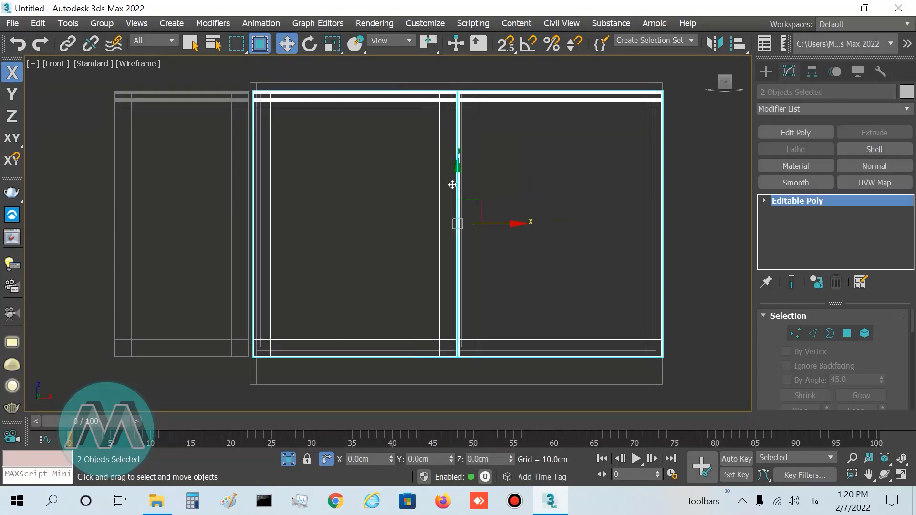
{"action": "left_click_drag", "start_coordinate": [505, 224], "coordinate": [503, 222]}
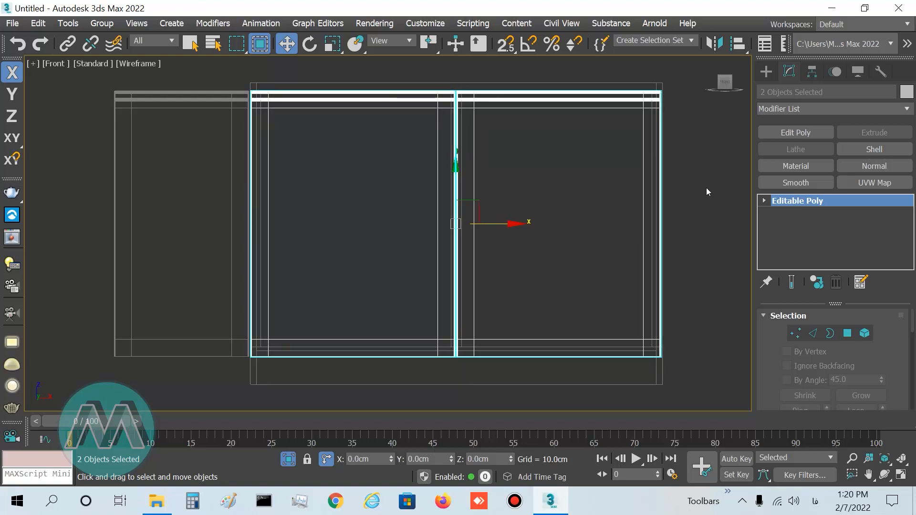
{"action": "left_click", "coordinate": [706, 189]}
Return to the Perspective view and end the isolation to show the whole kitchen run.
{"action": "key", "text": "alt+w"}
{"action": "middle_click", "coordinate": [634, 336]}
{"action": "key", "text": "alt+w"}
{"action": "mouse_move", "coordinate": [589, 352]}
{"action": "middle_mouse_down", "text": "alt"}
{"action": "mouse_move", "coordinate": [583, 299]}
{"action": "mouse_move", "coordinate": [509, 296]}
{"action": "mouse_move", "coordinate": [491, 327]}
{"action": "mouse_move", "coordinate": [574, 348]}
{"action": "mouse_move", "coordinate": [585, 341]}
{"action": "middle_mouse_up", "text": "alt"}
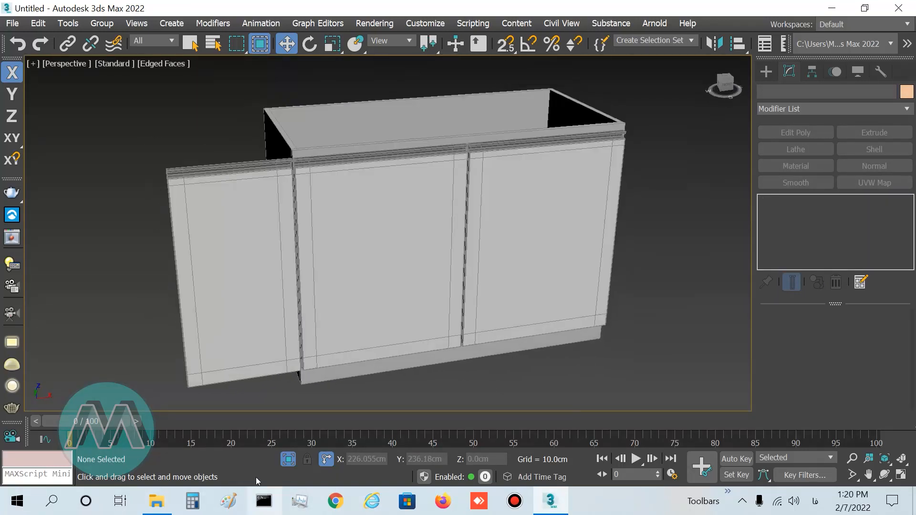
{"action": "left_click", "coordinate": [291, 459]}
{"action": "scroll", "coordinate": [468, 315], "scroll_direction": "down", "scroll_amount": 5}
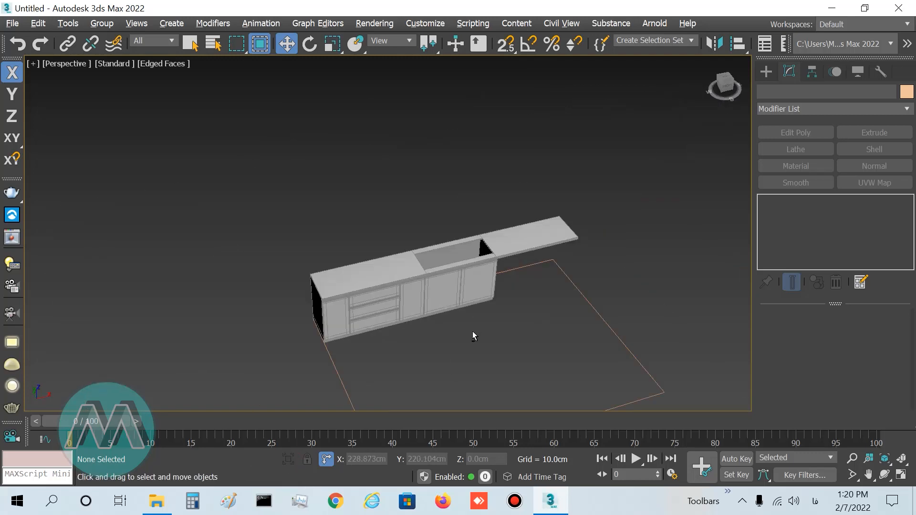
{"action": "scroll", "coordinate": [503, 328], "scroll_direction": "up", "scroll_amount": 6}
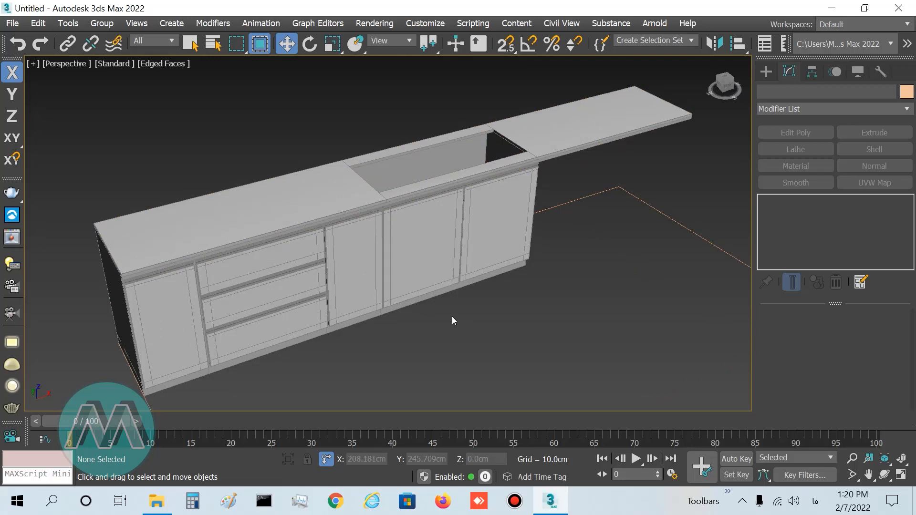
Open the sink models in Kitchen Cabinet Generator.
{"action": "key", "text": "k"}
{"action": "left_click_drag", "start_coordinate": [409, 14], "coordinate": [360, 15]}
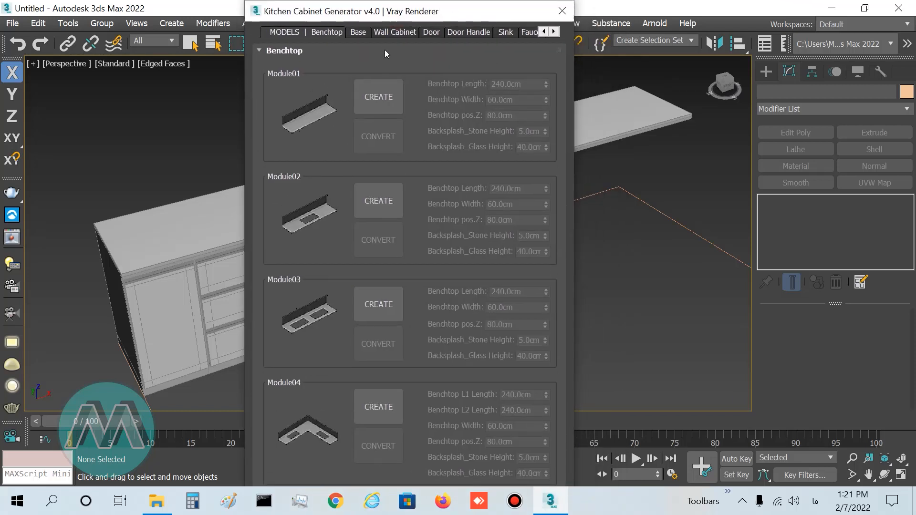
{"action": "left_click", "coordinate": [506, 34]}
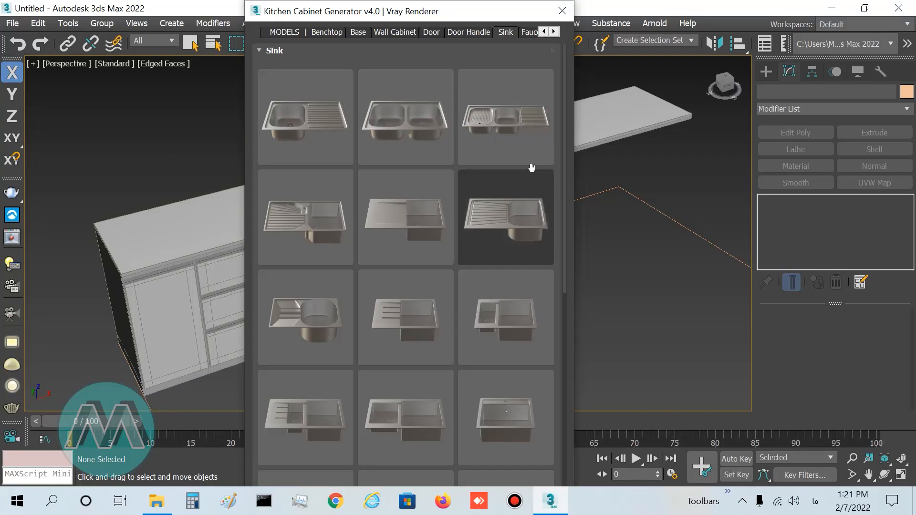
Insert the double-bowl sink with a drainboard from the Kitchen Cabinet Generator's sink library and close the generator.
{"action": "left_click", "coordinate": [515, 143]}
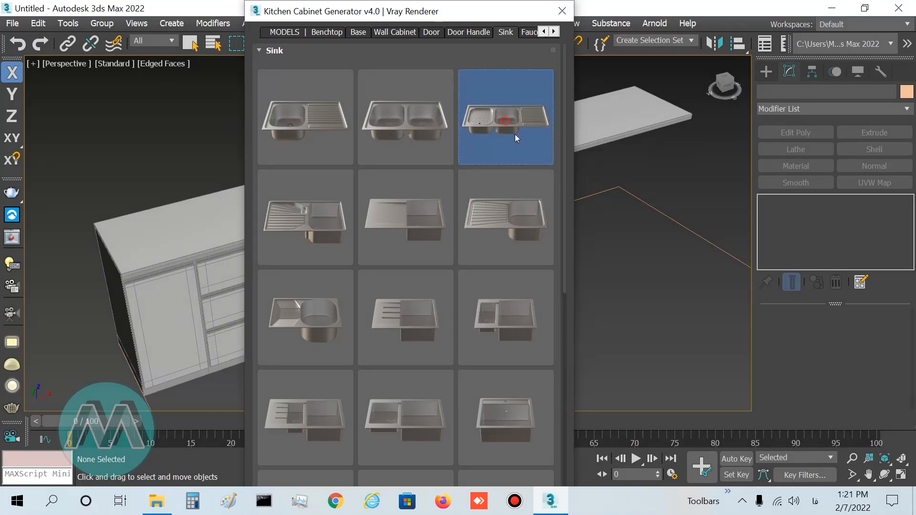
{"action": "left_click", "coordinate": [572, 7]}
{"action": "scroll", "coordinate": [431, 305], "scroll_direction": "down", "scroll_amount": 5}
{"action": "scroll", "coordinate": [405, 248], "scroll_direction": "up", "scroll_amount": 2}
{"action": "scroll", "coordinate": [405, 248], "scroll_direction": "up", "scroll_amount": 2}
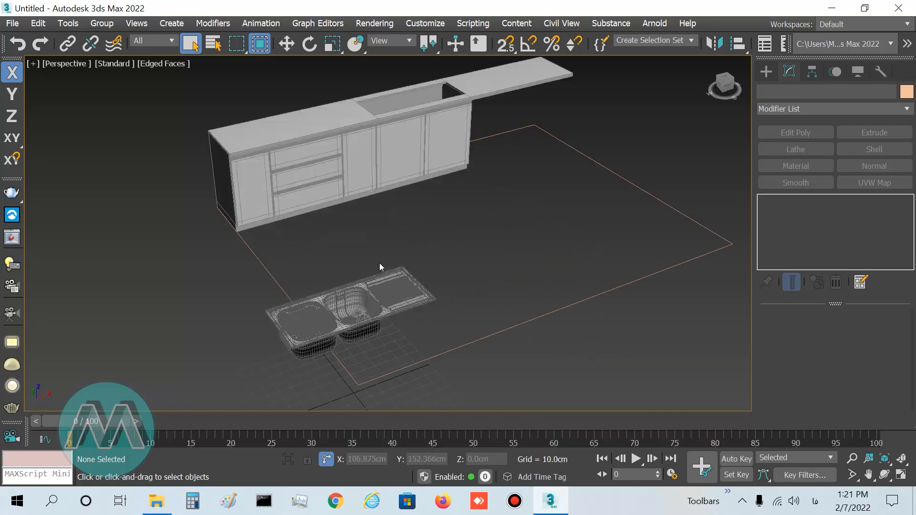
Move the sink in the top view onto the benchtop cutout and align it with the opening.
{"action": "left_click", "coordinate": [377, 296]}
{"action": "scroll", "coordinate": [472, 286], "scroll_direction": "up", "scroll_amount": 1}
{"action": "middle_click_drag", "start_coordinate": [472, 287], "coordinate": [459, 295]}
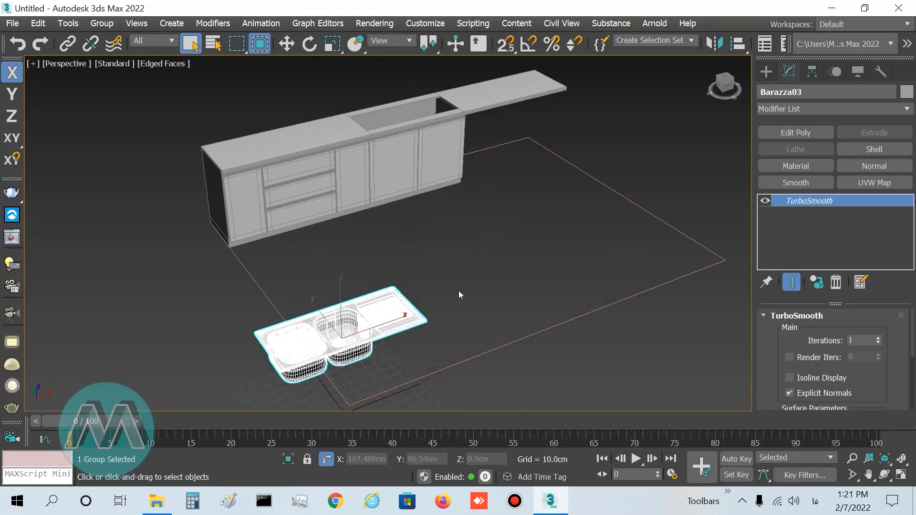
{"action": "key", "text": "w"}
{"action": "key", "text": "t"}
{"action": "scroll", "coordinate": [269, 221], "scroll_direction": "down", "scroll_amount": 9}
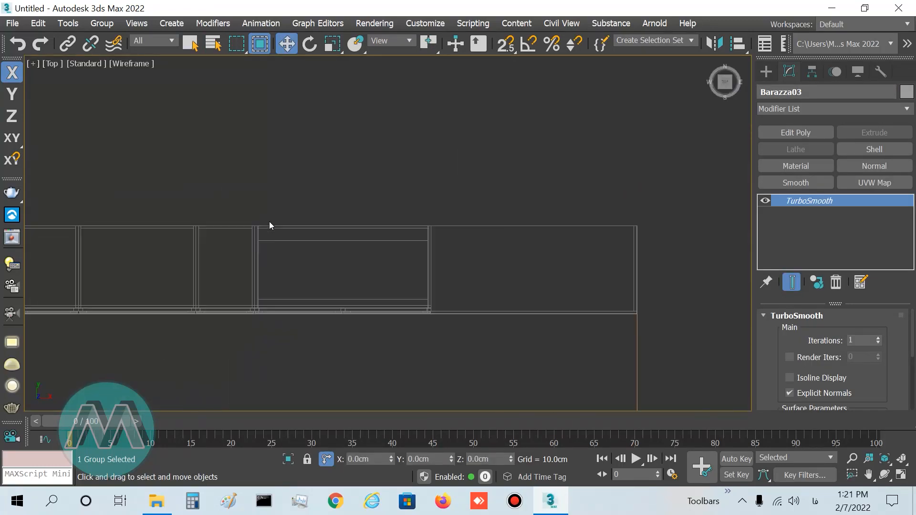
{"action": "left_click_drag", "start_coordinate": [197, 365], "coordinate": [318, 206]}
{"action": "scroll", "coordinate": [277, 233], "scroll_direction": "up", "scroll_amount": 8}
{"action": "middle_click_drag", "start_coordinate": [392, 225], "coordinate": [367, 213]}
{"action": "scroll", "coordinate": [368, 212], "scroll_direction": "up", "scroll_amount": 3}
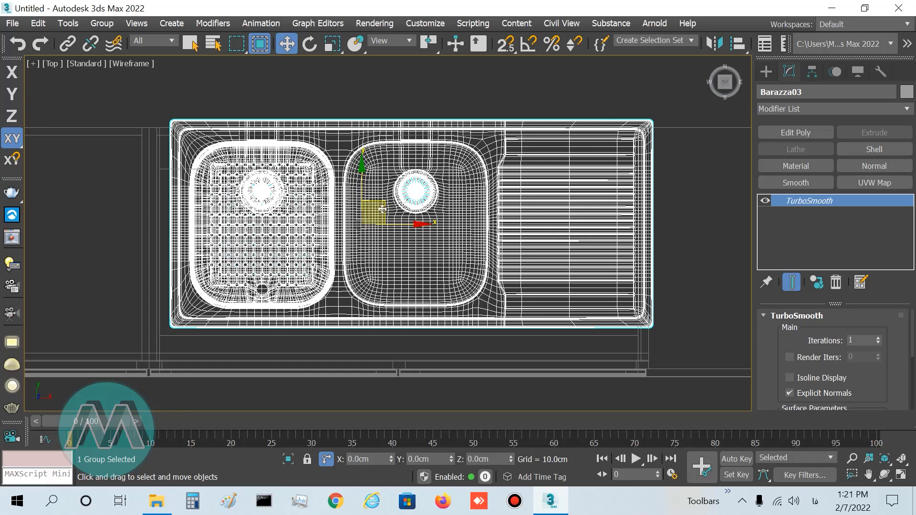
{"action": "left_click_drag", "start_coordinate": [384, 196], "coordinate": [370, 218]}
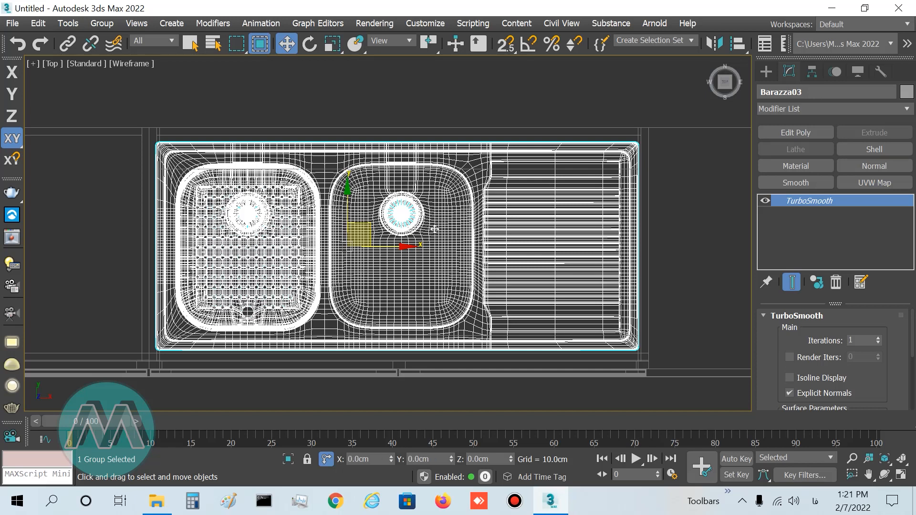
Raise the sink in the left view until the underside of its rim rests on the benchtop surface.
{"action": "key", "text": "alt+w"}
{"action": "right_click", "coordinate": [206, 296]}
{"action": "key", "text": "alt+w"}
{"action": "key", "text": "z"}
{"action": "scroll", "coordinate": [356, 346], "scroll_direction": "down", "scroll_amount": 2}
{"action": "scroll", "coordinate": [356, 346], "scroll_direction": "down", "scroll_amount": 2}
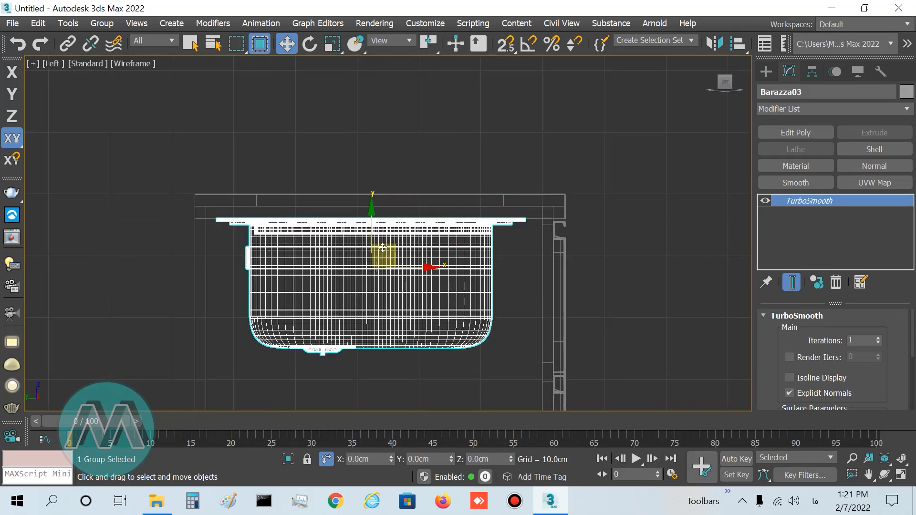
{"action": "left_click_drag", "start_coordinate": [374, 232], "coordinate": [374, 203]}
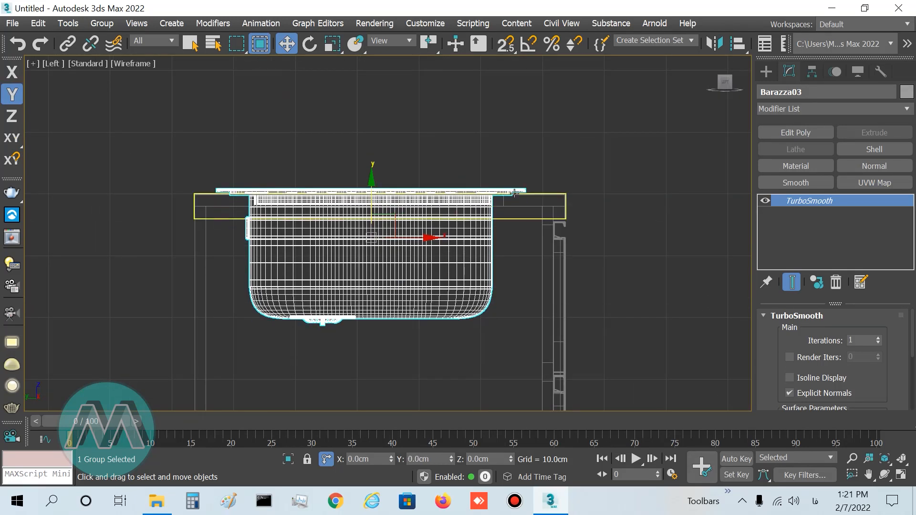
{"action": "scroll", "coordinate": [515, 191], "scroll_direction": "up", "scroll_amount": 12}
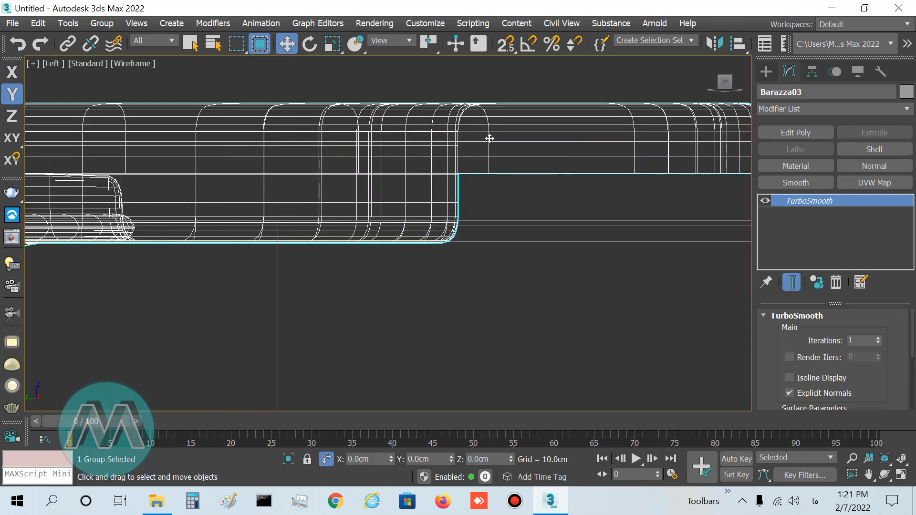
{"action": "left_click_drag", "start_coordinate": [485, 140], "coordinate": [480, 187]}
{"action": "middle_click_drag", "start_coordinate": [412, 219], "coordinate": [41, 236]}
{"action": "scroll", "coordinate": [452, 218], "scroll_direction": "up", "scroll_amount": 3}
{"action": "left_click", "coordinate": [448, 203]}
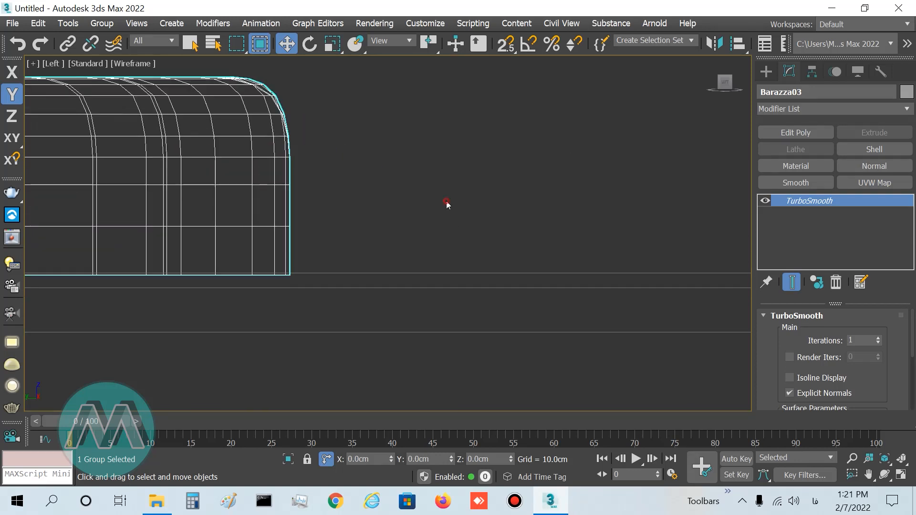
{"action": "key", "text": "alt+w"}
{"action": "key", "text": "alt+w"}
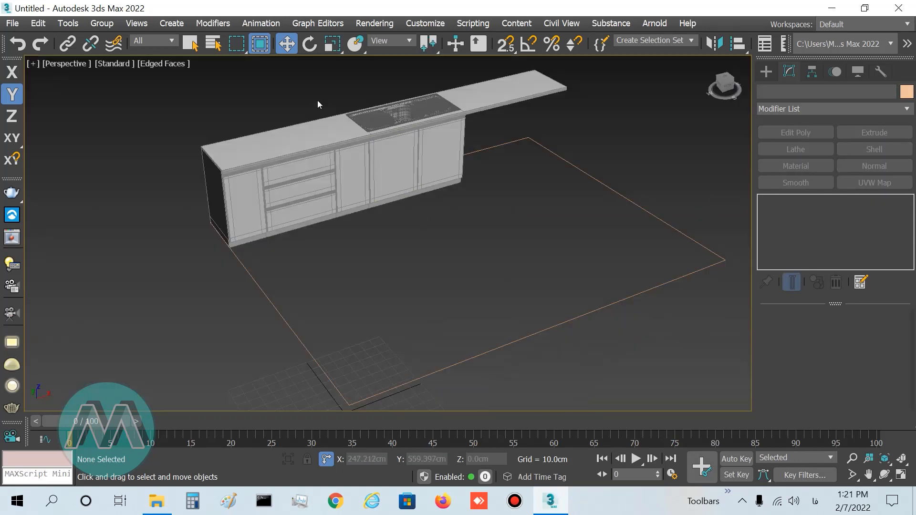
Move the benchtop cutout's back-edge vertices outward in the top view so the opening's back edge lies under the sink's rim.
{"action": "left_click", "coordinate": [425, 112]}
{"action": "key", "text": "z"}
{"action": "scroll", "coordinate": [215, 215], "scroll_direction": "up", "scroll_amount": 2}
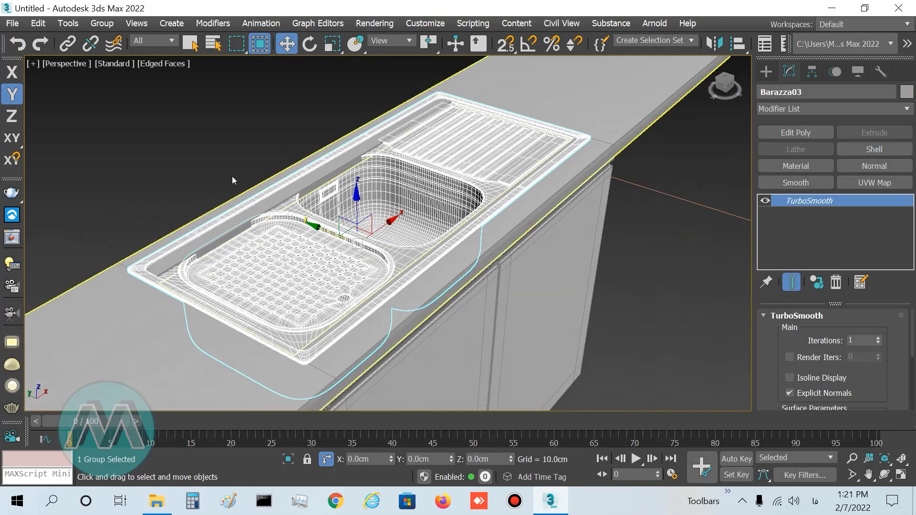
{"action": "left_click", "coordinate": [190, 43]}
{"action": "left_click", "coordinate": [253, 181]}
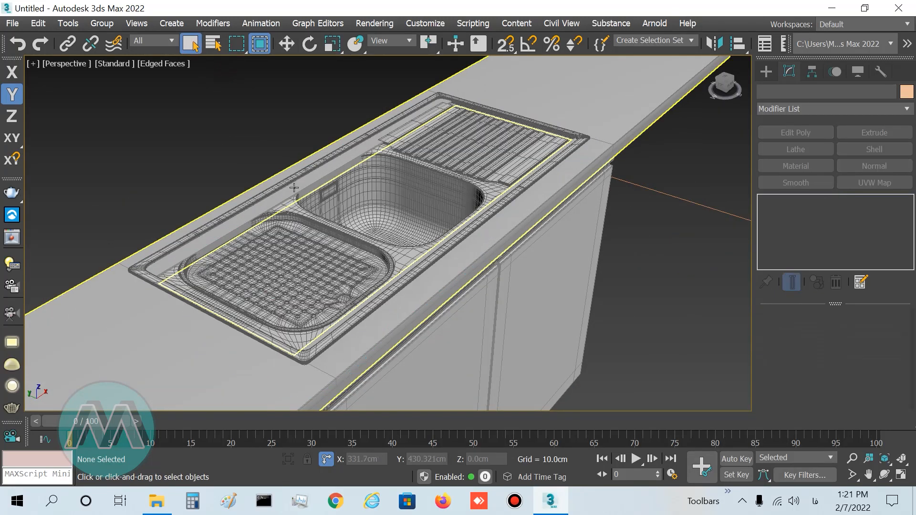
{"action": "left_click", "coordinate": [270, 209]}
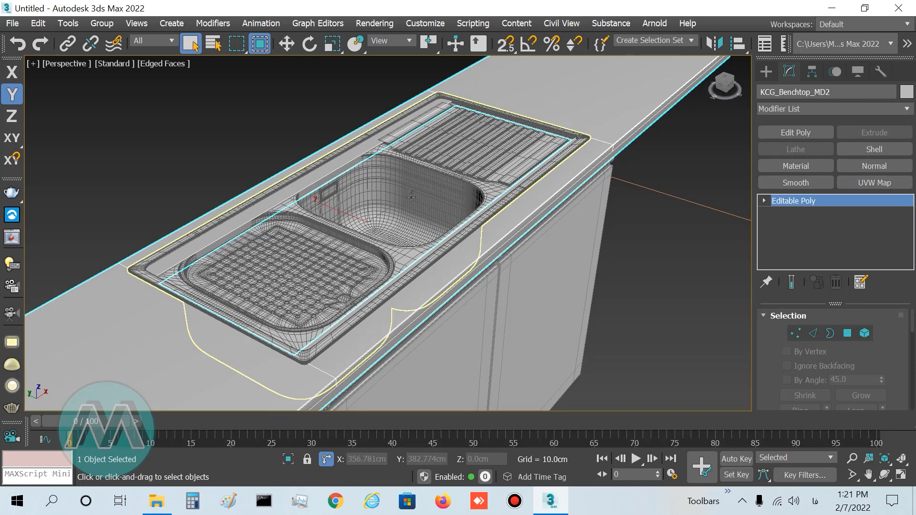
{"action": "key", "text": "t"}
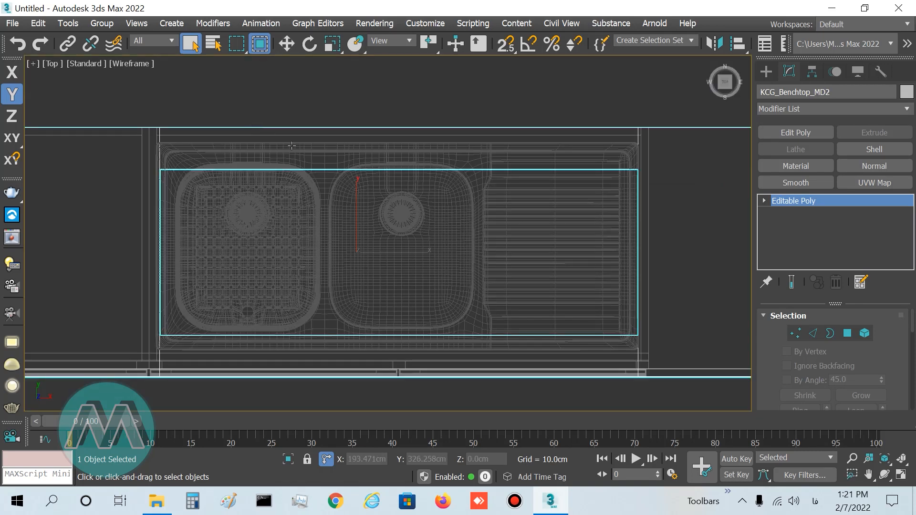
{"action": "left_click", "coordinate": [798, 333]}
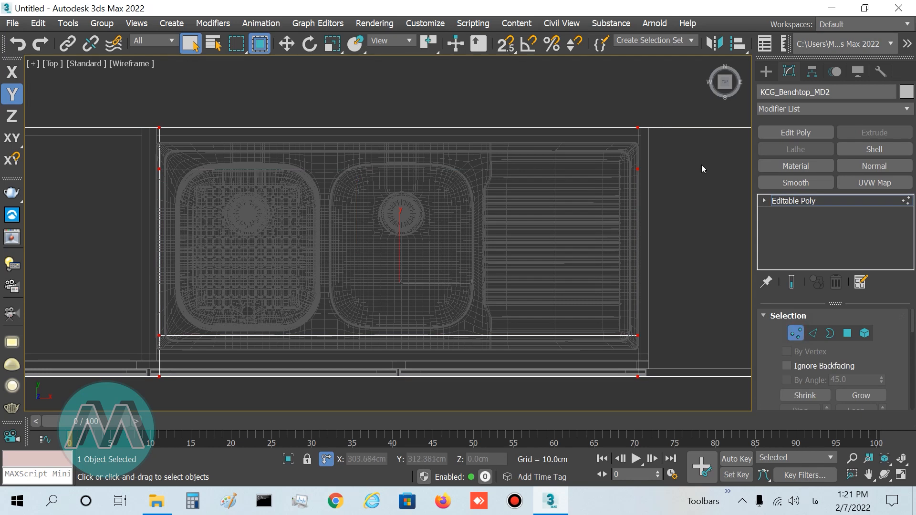
{"action": "scroll", "coordinate": [283, 179], "scroll_direction": "up", "scroll_amount": 2}
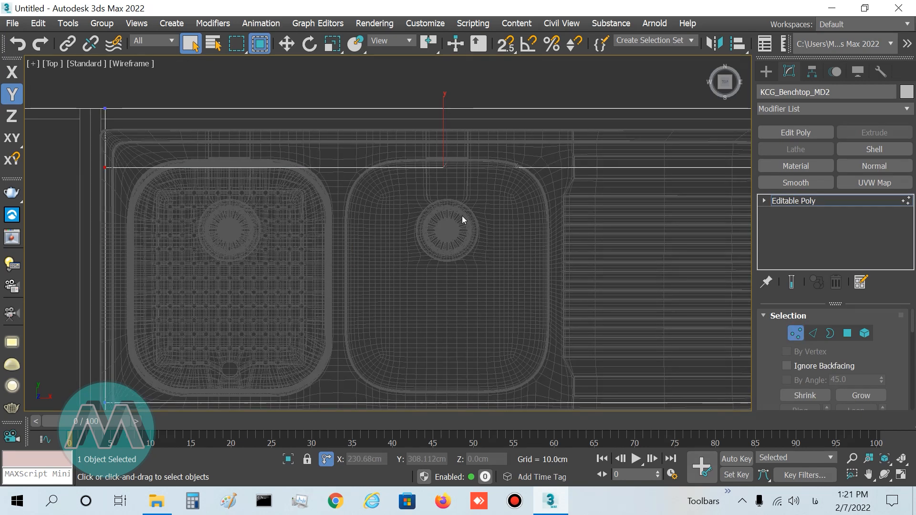
{"action": "key", "text": "w"}
{"action": "left_click_drag", "start_coordinate": [443, 129], "coordinate": [434, 98]}
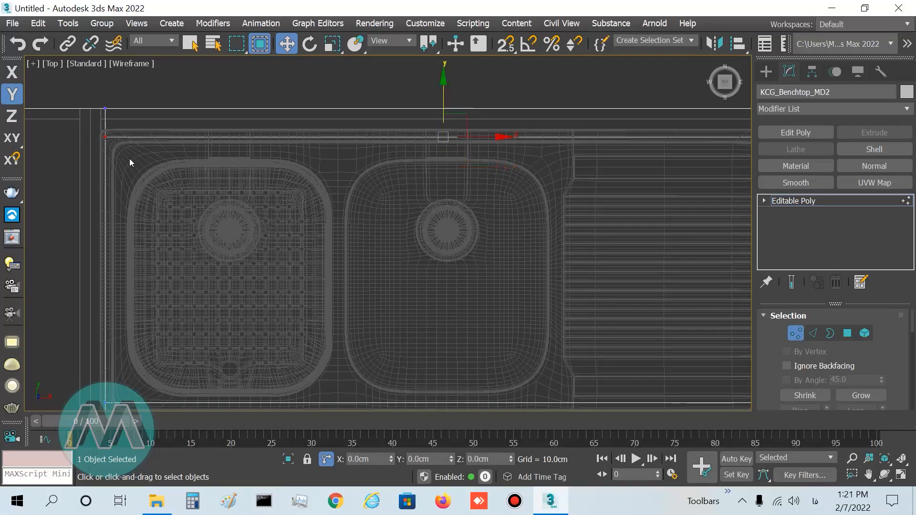
Move the benchtop cutout's front-edge vertices about 2.4 cm outward to lie under the sink's rim, and leave vertex editing.
{"action": "scroll", "coordinate": [130, 158], "scroll_direction": "down", "scroll_amount": 2}
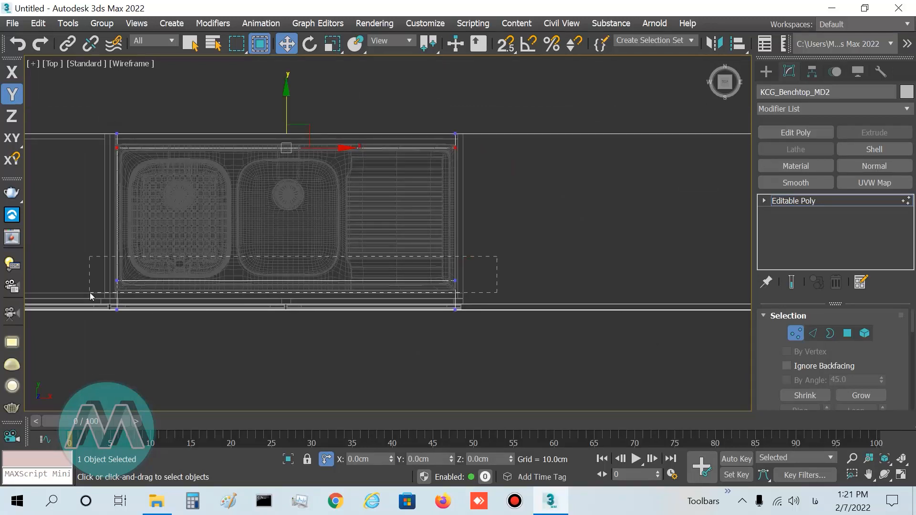
{"action": "left_click_drag", "start_coordinate": [90, 293], "coordinate": [91, 293]}
{"action": "scroll", "coordinate": [212, 296], "scroll_direction": "up", "scroll_amount": 3}
{"action": "left_click_drag", "start_coordinate": [396, 207], "coordinate": [391, 224]}
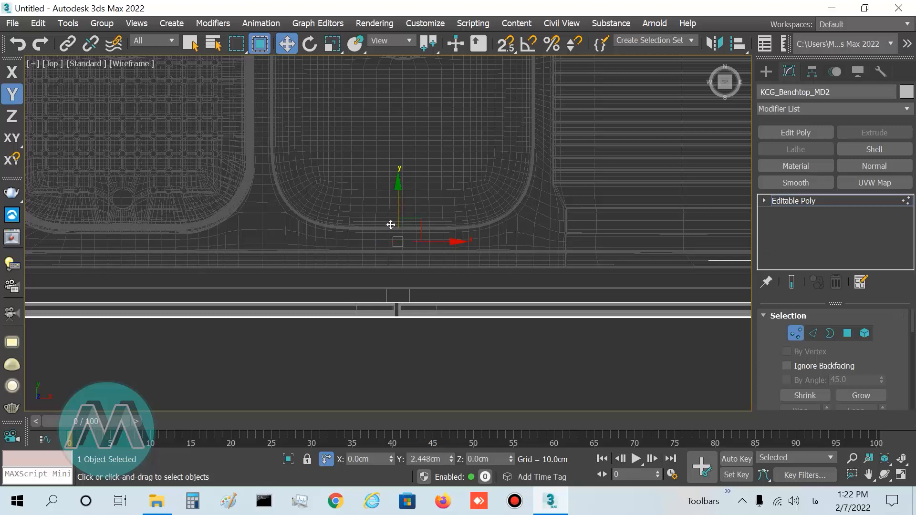
{"action": "key", "text": "p"}
{"action": "left_click", "coordinate": [795, 333]}
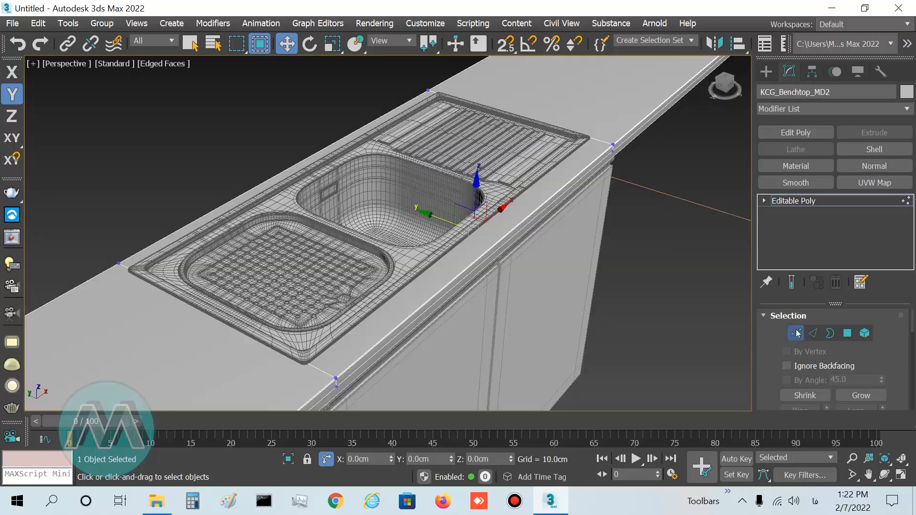
{"action": "left_click", "coordinate": [646, 336]}
Insert the spring-hose faucet from the Kitchen Cabinet Generator's faucet library, accept the obsolete-file notice and close the generator.
{"action": "middle_click_drag", "start_coordinate": [258, 304], "coordinate": [331, 315], "text": "alt"}
{"action": "scroll", "coordinate": [722, 318], "scroll_direction": "down", "scroll_amount": 8}
{"action": "scroll", "coordinate": [373, 331], "scroll_direction": "up", "scroll_amount": 1}
{"action": "scroll", "coordinate": [373, 332], "scroll_direction": "down", "scroll_amount": 1}
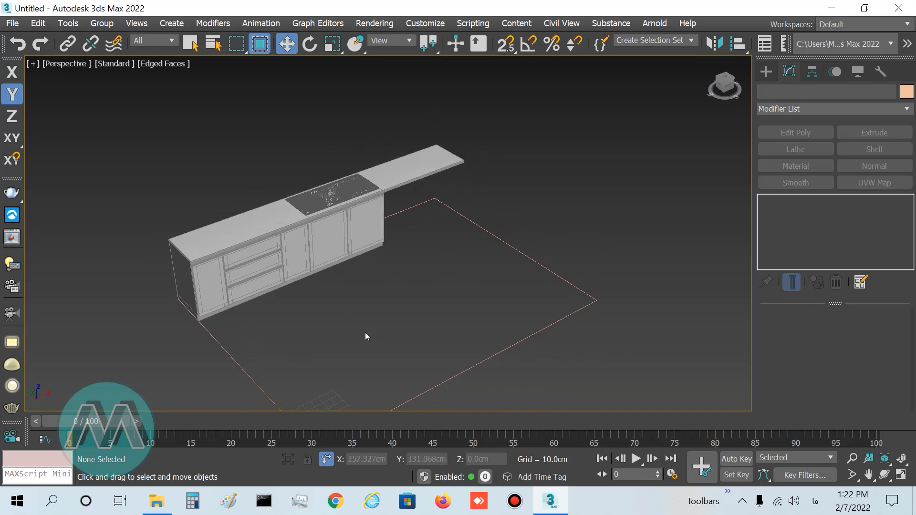
{"action": "key", "text": "k"}
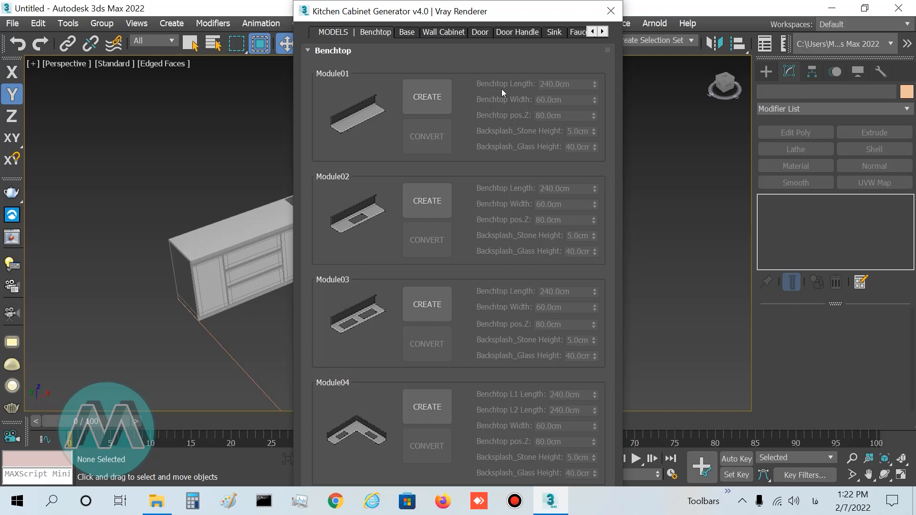
{"action": "left_click", "coordinate": [603, 31]}
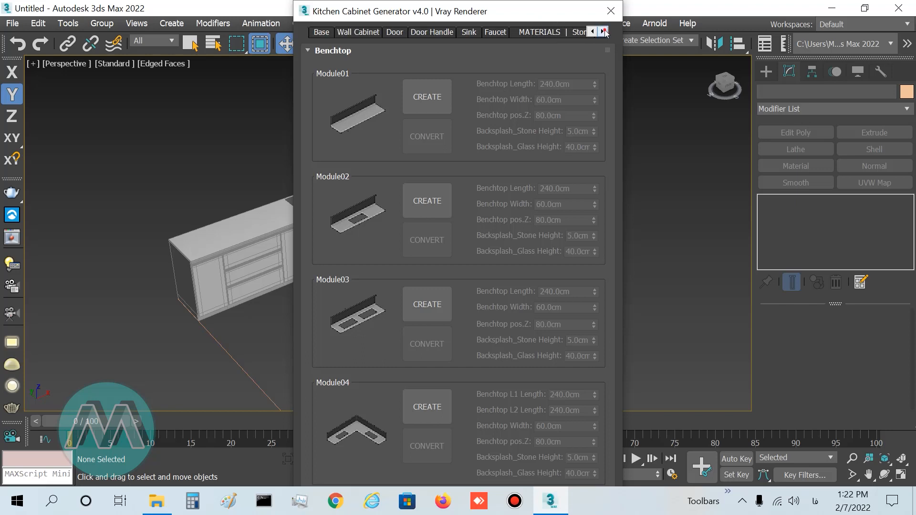
{"action": "left_click", "coordinate": [476, 32]}
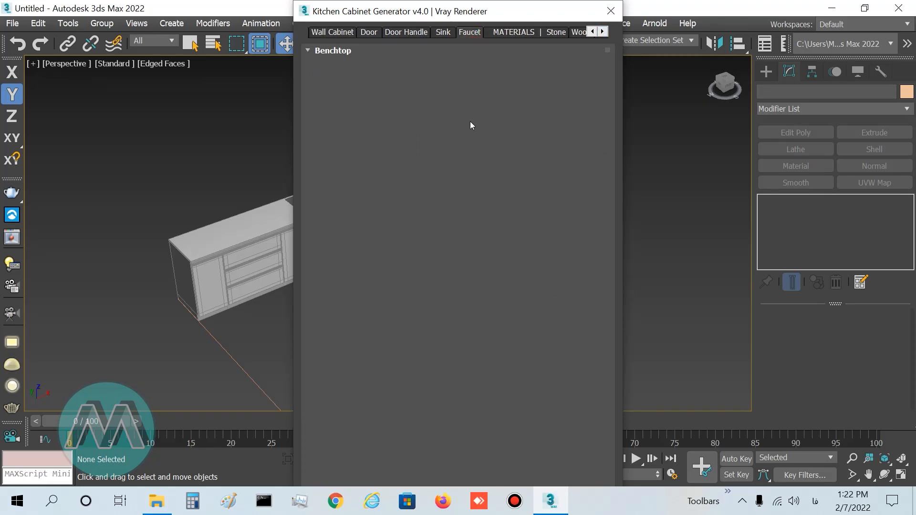
{"action": "left_click_drag", "start_coordinate": [615, 177], "coordinate": [622, 202]}
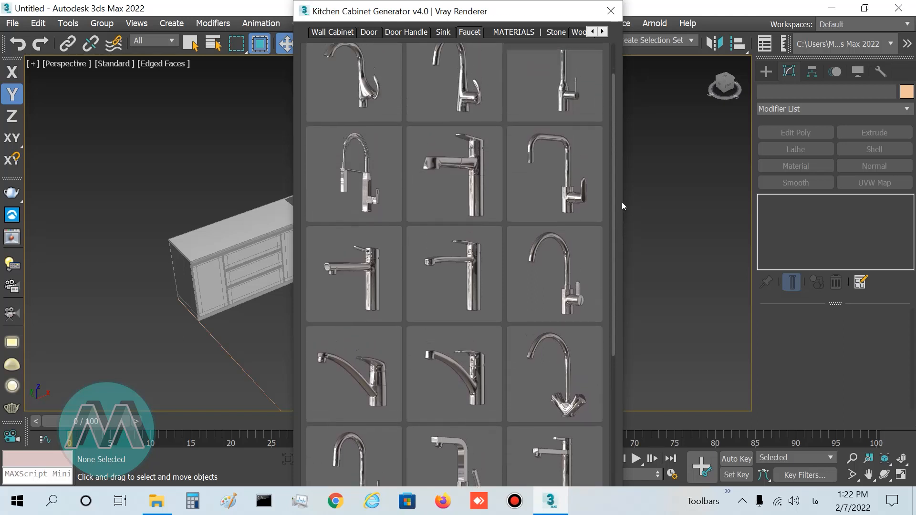
{"action": "left_click", "coordinate": [354, 186]}
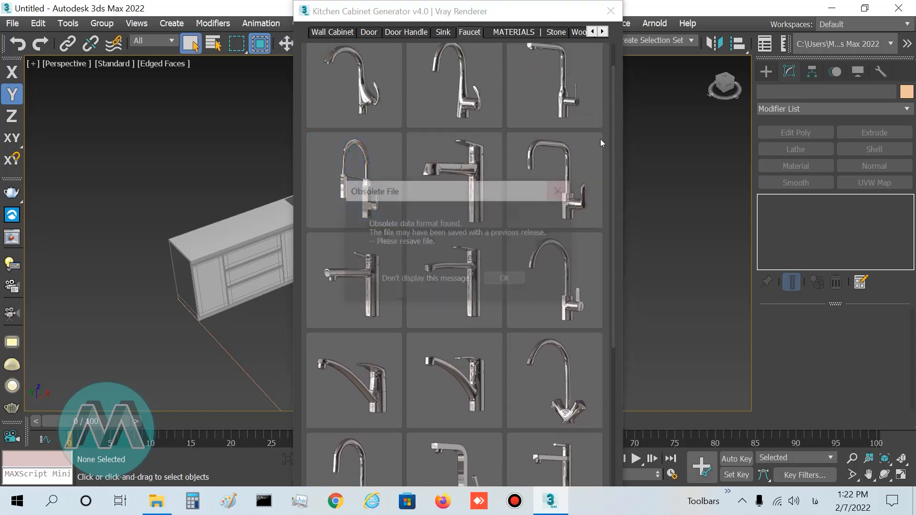
{"action": "left_click", "coordinate": [507, 279]}
{"action": "left_click", "coordinate": [611, 10]}
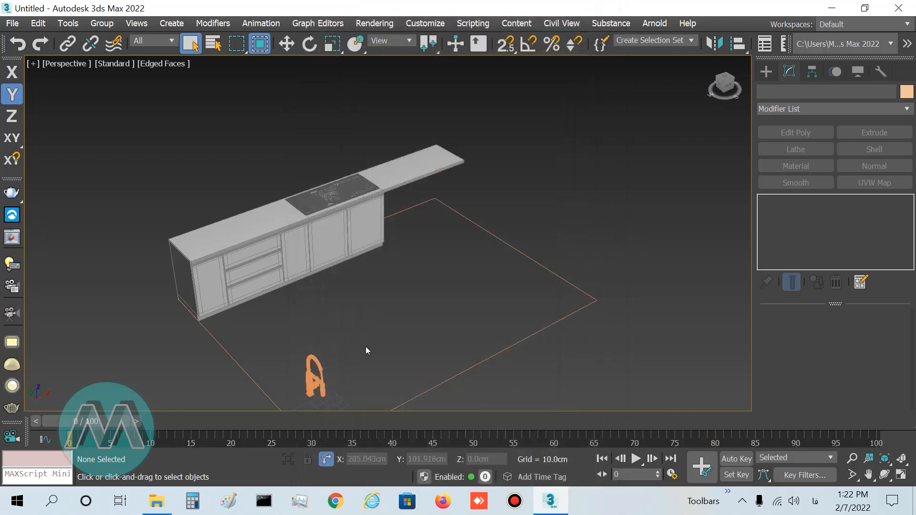
Move the faucet in the top view to the back edge of the sink, beside the middle bowl.
{"action": "left_click", "coordinate": [318, 364]}
{"action": "key", "text": "w"}
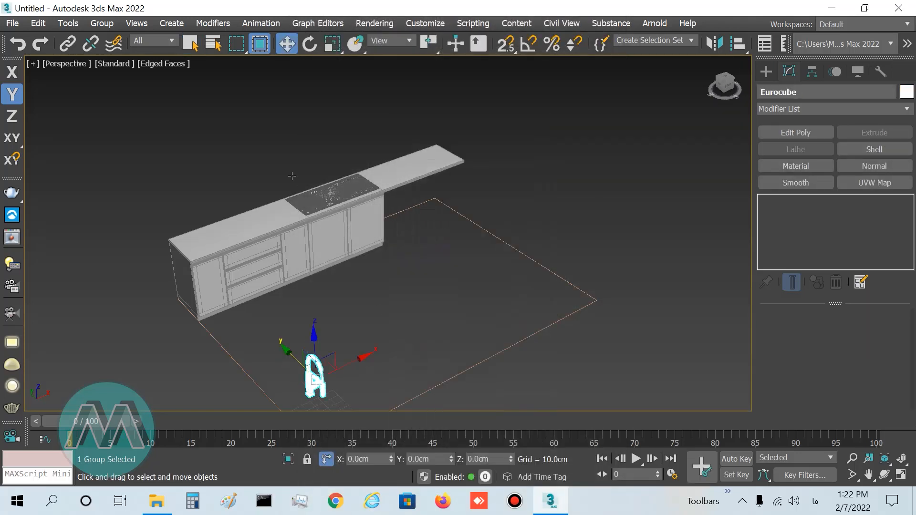
{"action": "key", "text": "t"}
{"action": "key", "text": "z"}
{"action": "scroll", "coordinate": [287, 239], "scroll_direction": "down", "scroll_amount": 10}
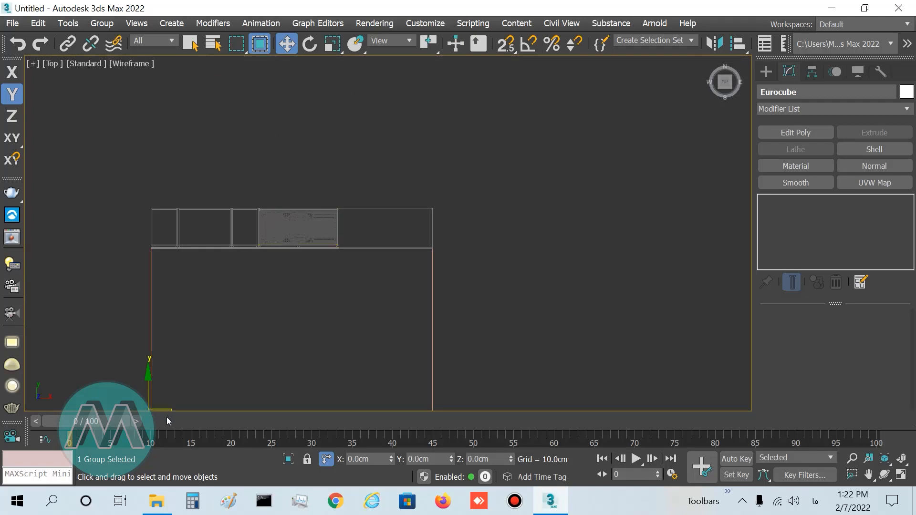
{"action": "left_click_drag", "start_coordinate": [172, 407], "coordinate": [291, 220]}
{"action": "scroll", "coordinate": [256, 285], "scroll_direction": "up", "scroll_amount": 5}
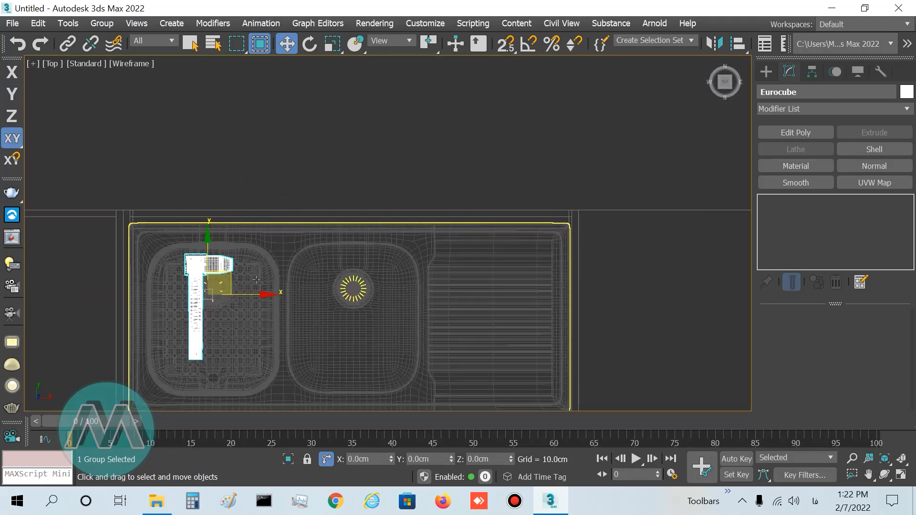
{"action": "left_click_drag", "start_coordinate": [201, 288], "coordinate": [367, 250]}
{"action": "scroll", "coordinate": [319, 180], "scroll_direction": "up", "scroll_amount": 2}
{"action": "scroll", "coordinate": [319, 179], "scroll_direction": "up", "scroll_amount": 2}
{"action": "left_click_drag", "start_coordinate": [360, 317], "coordinate": [372, 318]}
Raise the faucet in the left view until its base sits on the sink's surface.
{"action": "key", "text": "l"}
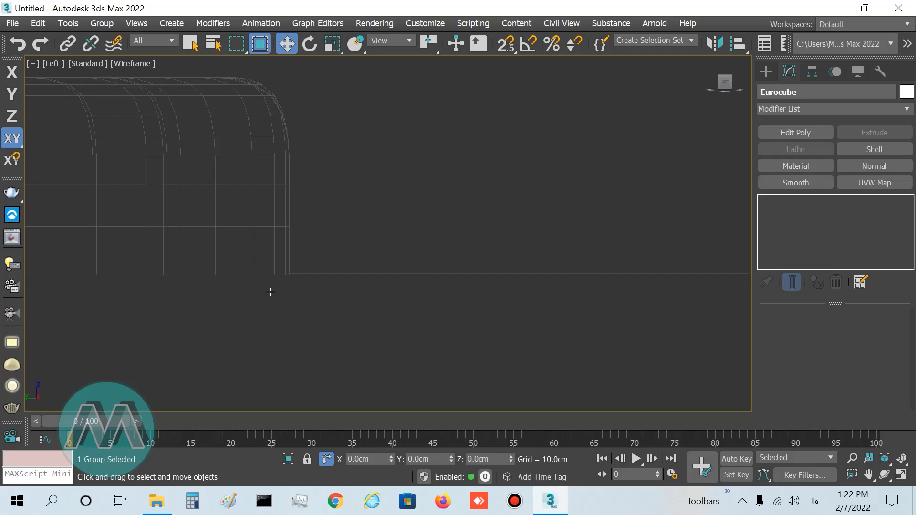
{"action": "key", "text": "z"}
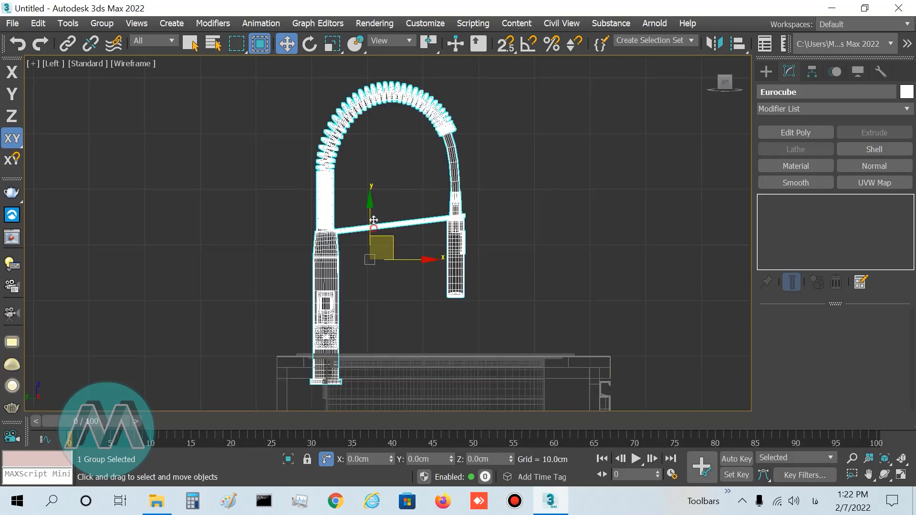
{"action": "left_click_drag", "start_coordinate": [373, 228], "coordinate": [376, 194]}
{"action": "key", "text": "ctrl+z"}
{"action": "scroll", "coordinate": [320, 374], "scroll_direction": "up", "scroll_amount": 4}
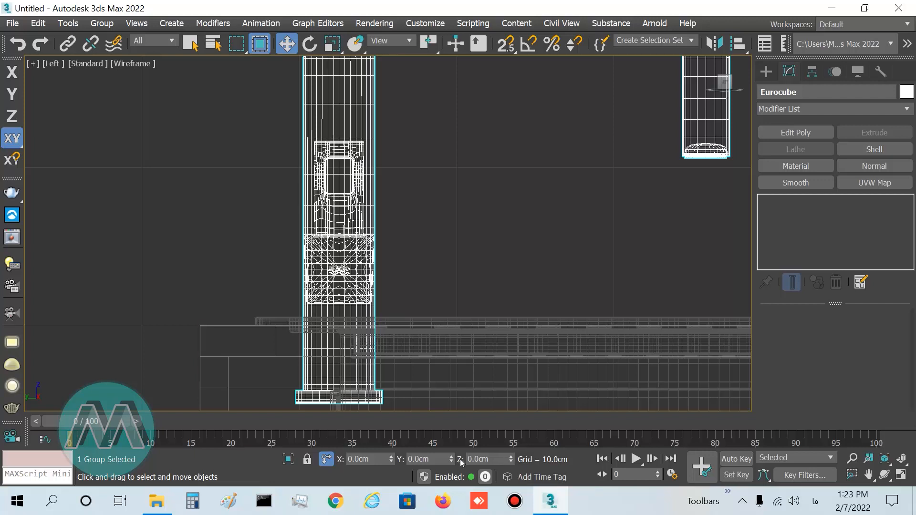
{"action": "left_click_drag", "start_coordinate": [453, 459], "coordinate": [454, 378]}
{"action": "scroll", "coordinate": [249, 323], "scroll_direction": "up", "scroll_amount": 10}
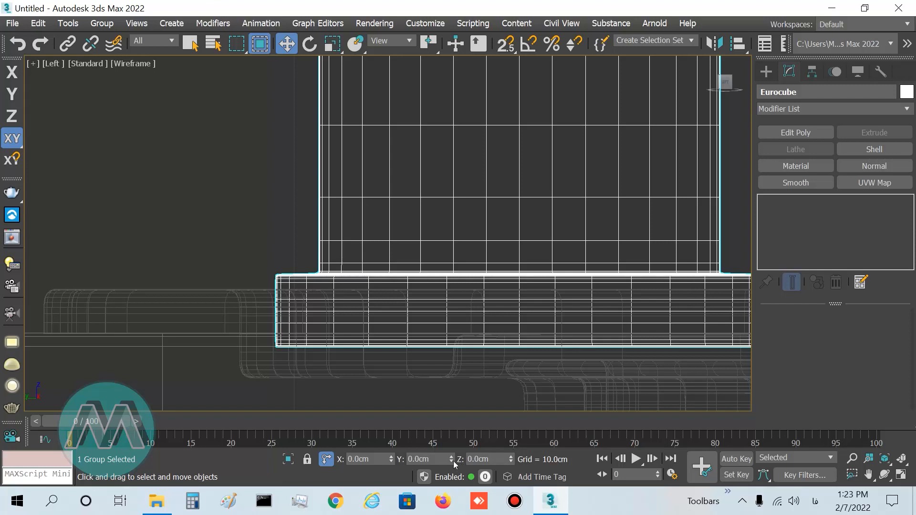
{"action": "left_click_drag", "start_coordinate": [453, 465], "coordinate": [456, 38]}
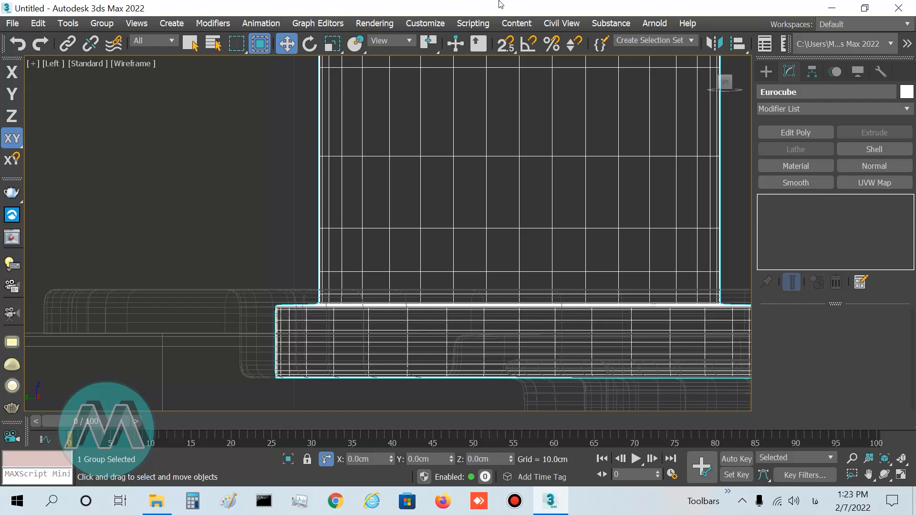
Inspect the faucet's seating on the sink in the perspective view, deselect it, and review the whole cabinet run.
{"action": "key", "text": "alt+w"}
{"action": "key", "text": "alt+w"}
{"action": "scroll", "coordinate": [264, 208], "scroll_direction": "up", "scroll_amount": 15}
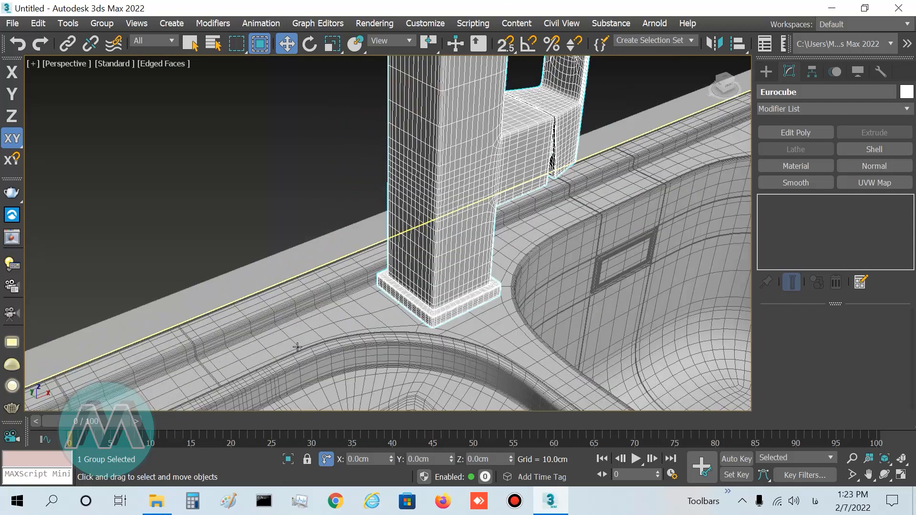
{"action": "scroll", "coordinate": [264, 201], "scroll_direction": "down", "scroll_amount": 15}
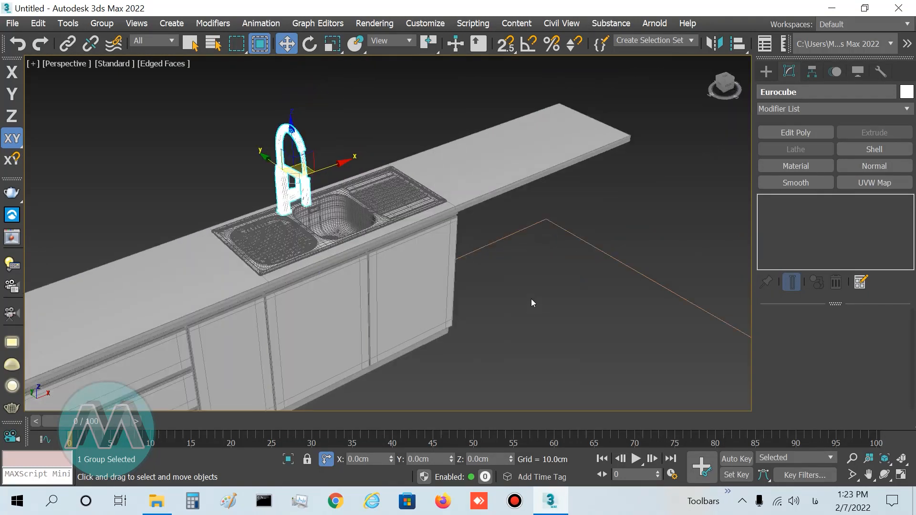
{"action": "left_click", "coordinate": [533, 303]}
{"action": "scroll", "coordinate": [537, 275], "scroll_direction": "down", "scroll_amount": 10}
{"action": "scroll", "coordinate": [475, 276], "scroll_direction": "up", "scroll_amount": 8}
{"action": "middle_click_drag", "start_coordinate": [476, 276], "coordinate": [441, 288]}
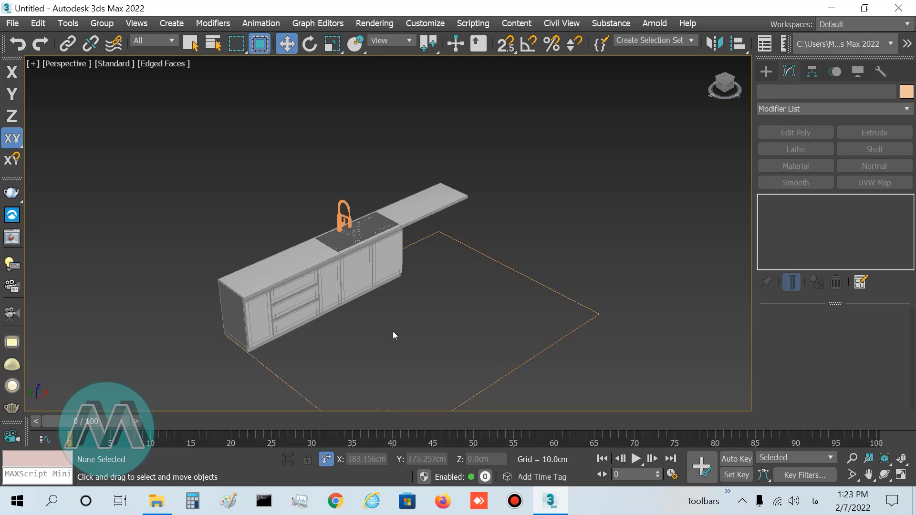
{"action": "middle_click_drag", "start_coordinate": [395, 338], "coordinate": [395, 311]}
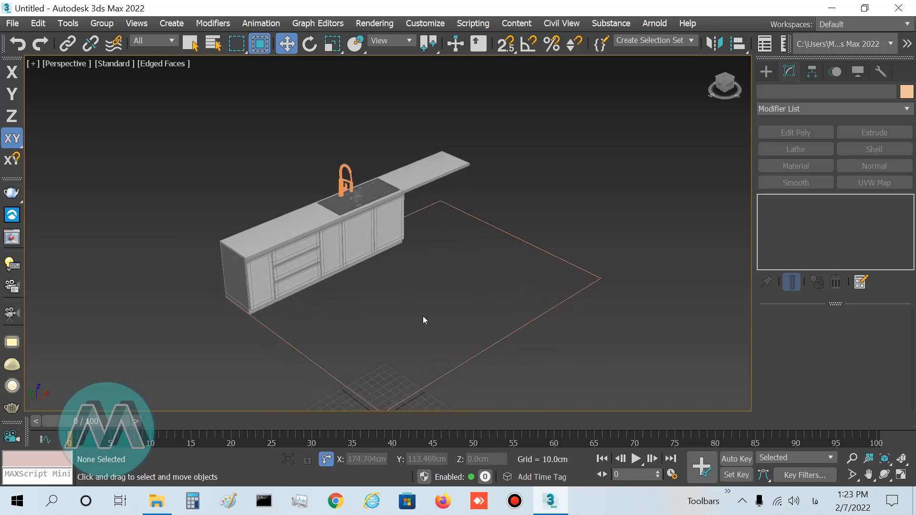
Create a Module01 wall cabinet with the Kitchen Cabinet Generator.
{"action": "key", "text": "k"}
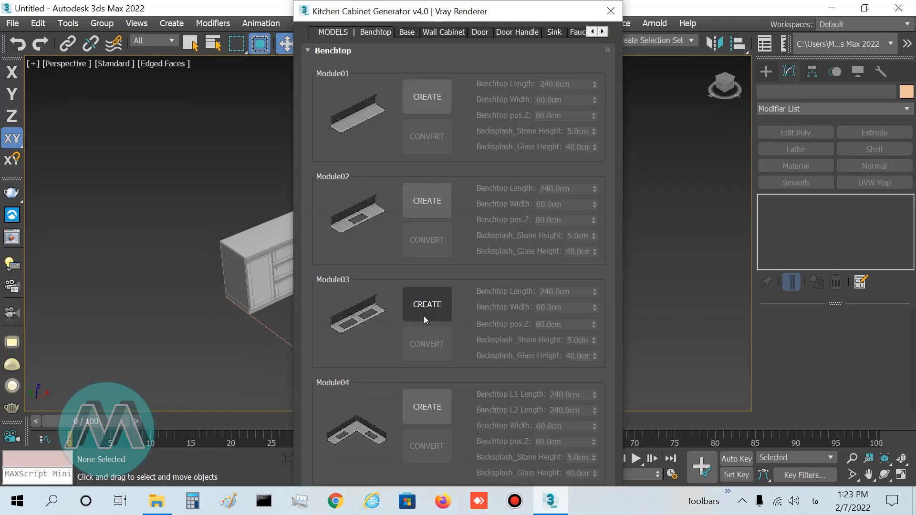
{"action": "left_click", "coordinate": [442, 32]}
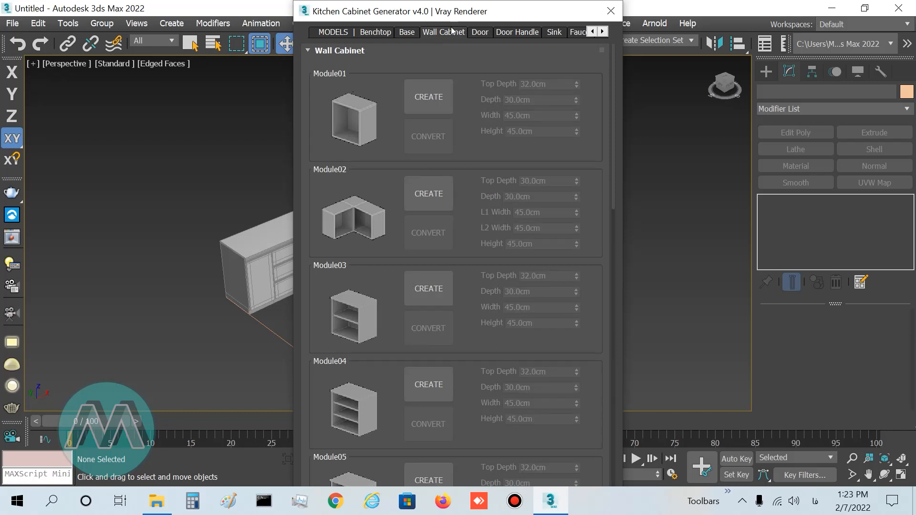
{"action": "left_click_drag", "start_coordinate": [458, 12], "coordinate": [561, 26]}
{"action": "left_click", "coordinate": [520, 124]}
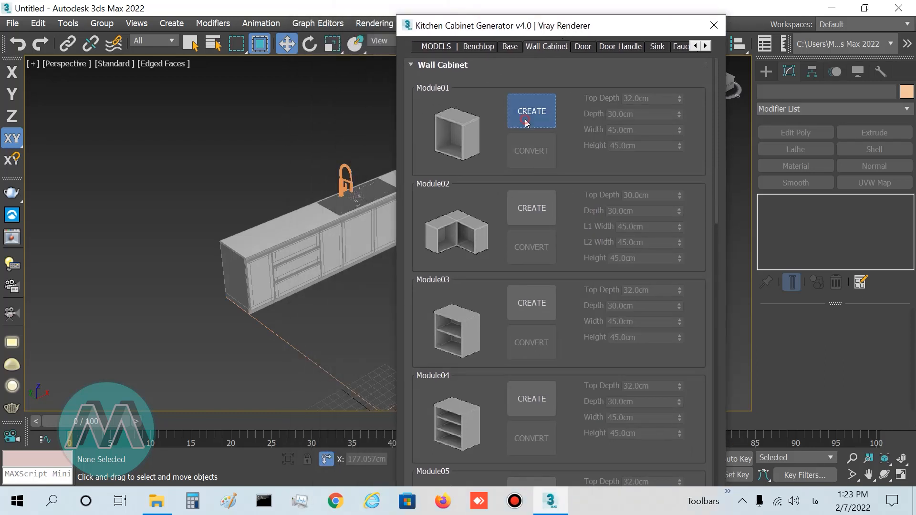
{"action": "left_click_drag", "start_coordinate": [589, 33], "coordinate": [249, 41]}
{"action": "middle_click_drag", "start_coordinate": [487, 342], "coordinate": [495, 260]}
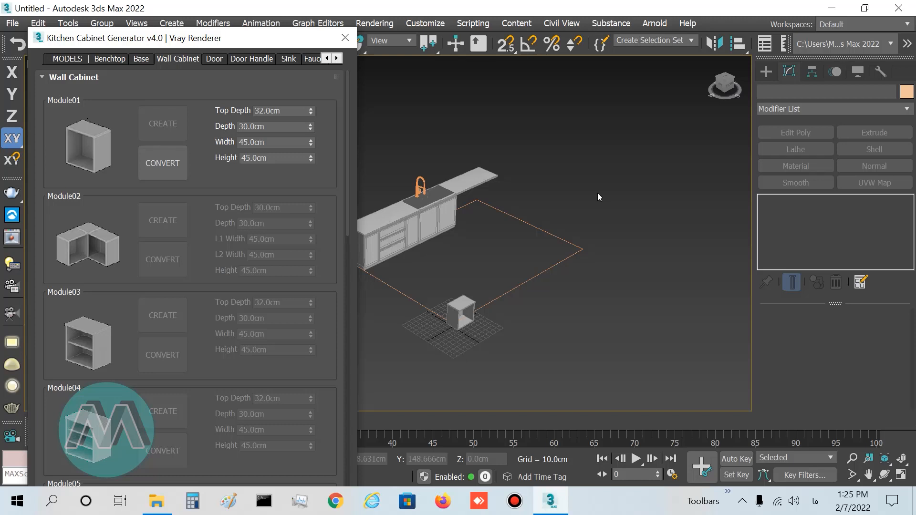
Set the wall cabinet's top depth and depth to 33 cm, width 40 cm and height 90 cm, convert it and close the generator.
{"action": "left_click", "coordinate": [288, 111]}
{"action": "type", "text": "33"}
{"action": "key", "text": "Return"}
{"action": "key", "text": "Tab"}
{"action": "type", "text": "33"}
{"action": "key", "text": "Tab"}
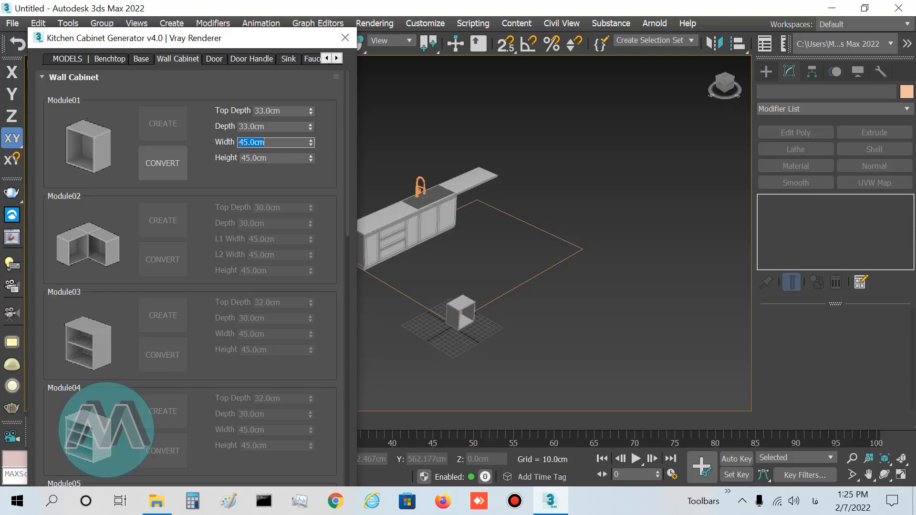
{"action": "type", "text": "40"}
{"action": "key", "text": "Tab"}
{"action": "type", "text": "90"}
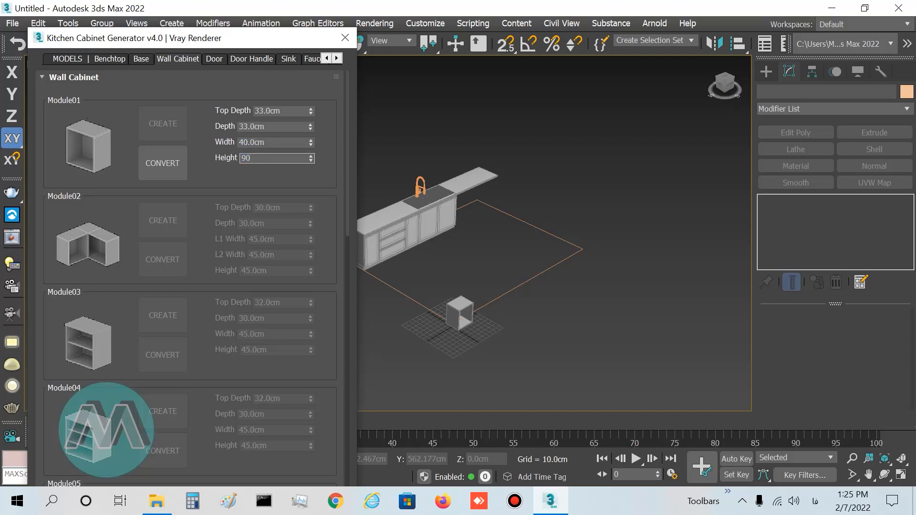
{"action": "key", "text": "Return"}
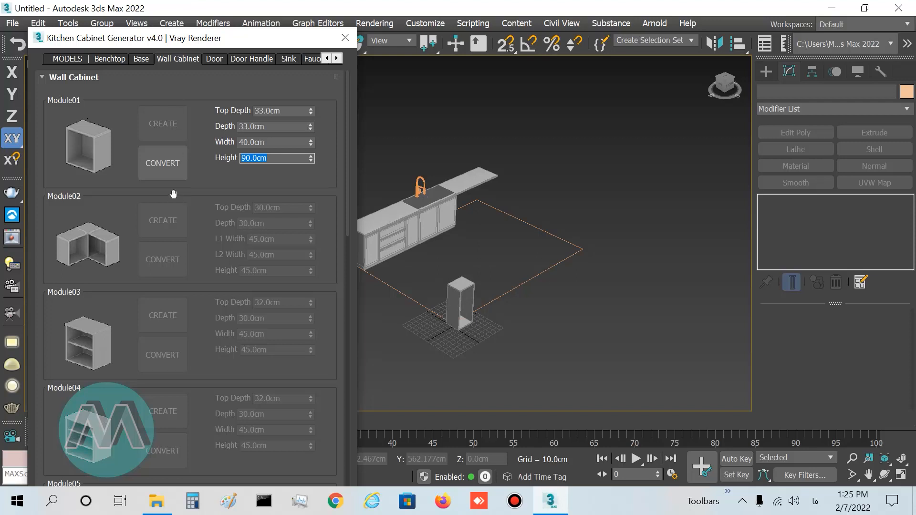
{"action": "left_click", "coordinate": [163, 164]}
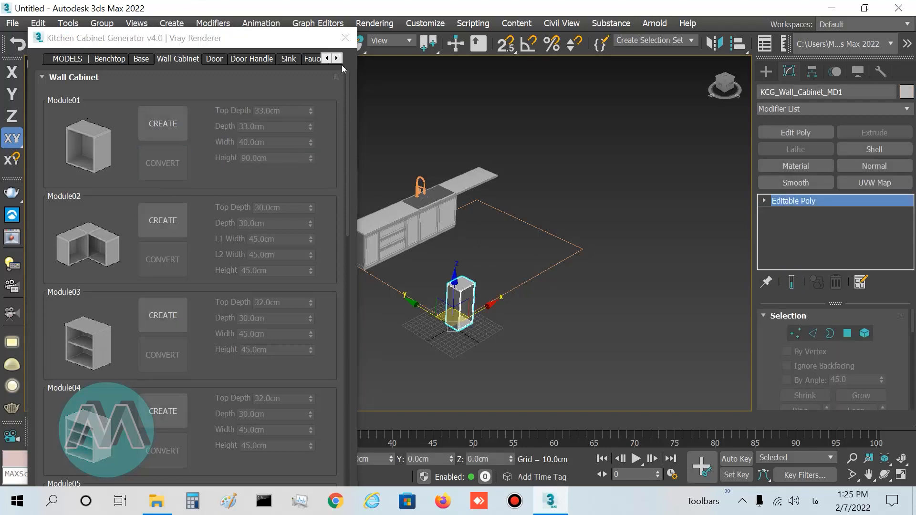
{"action": "left_click", "coordinate": [345, 40]}
Move the wall cabinet in the top view close to the back-left corner of the base cabinet run.
{"action": "right_click", "coordinate": [460, 246]}
{"action": "left_click", "coordinate": [466, 250]}
{"action": "key", "text": "alt+w"}
{"action": "middle_click", "coordinate": [320, 173]}
{"action": "key", "text": "alt+w"}
{"action": "scroll", "coordinate": [410, 333], "scroll_direction": "down", "scroll_amount": 12}
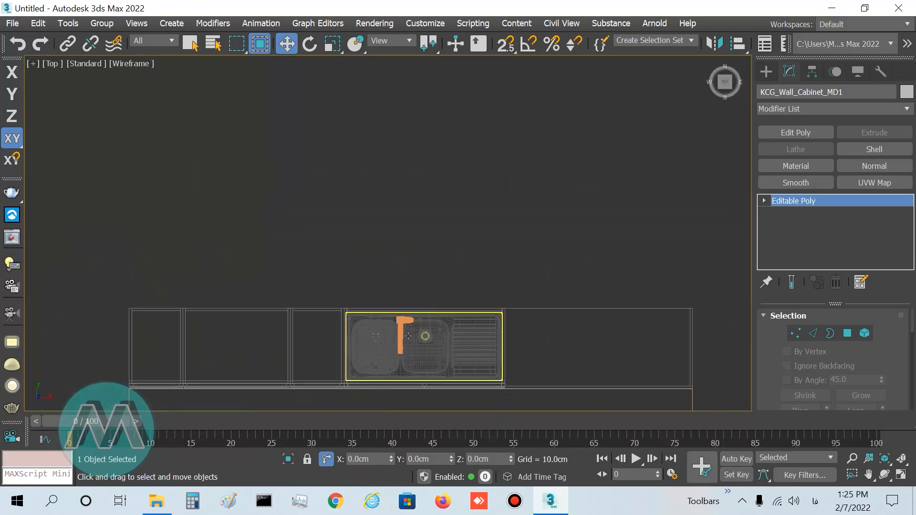
{"action": "middle_click_drag", "start_coordinate": [281, 287], "coordinate": [340, 94]}
{"action": "scroll", "coordinate": [290, 142], "scroll_direction": "down", "scroll_amount": 2}
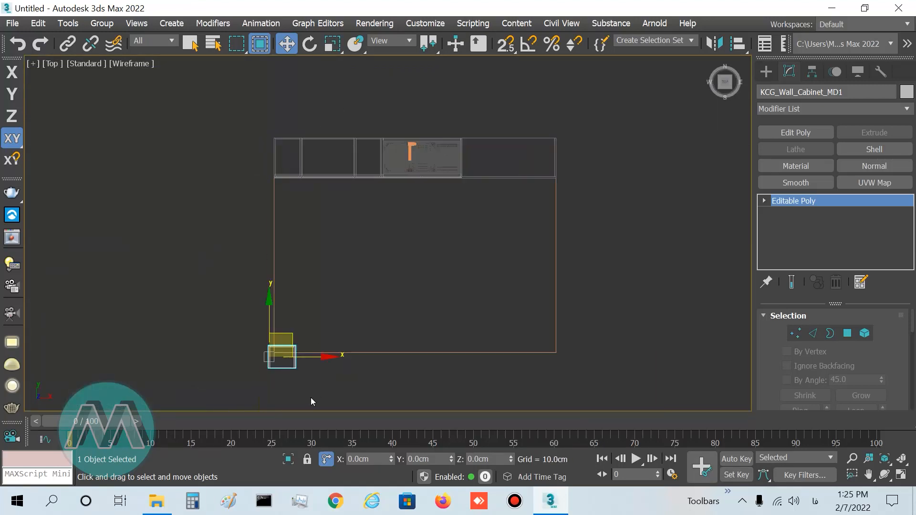
{"action": "left_click", "coordinate": [286, 333]}
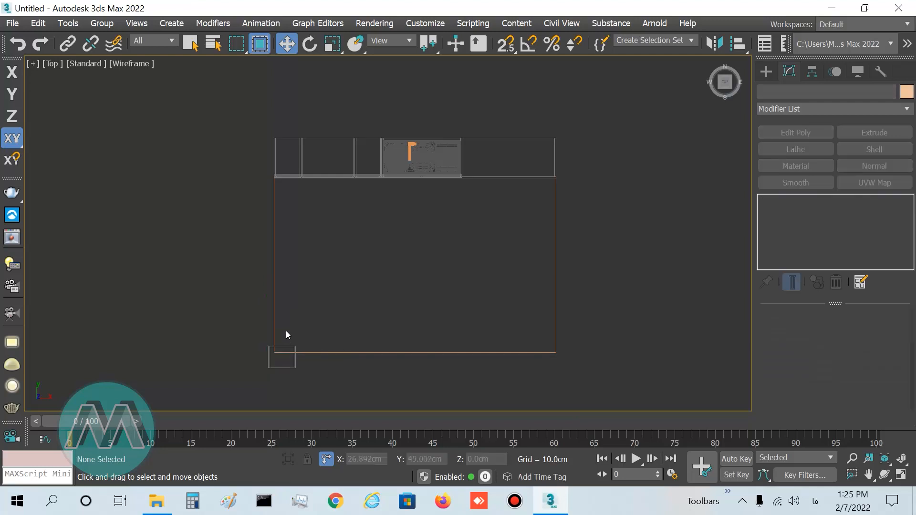
{"action": "left_click", "coordinate": [280, 367]}
{"action": "left_click_drag", "start_coordinate": [294, 342], "coordinate": [302, 147]}
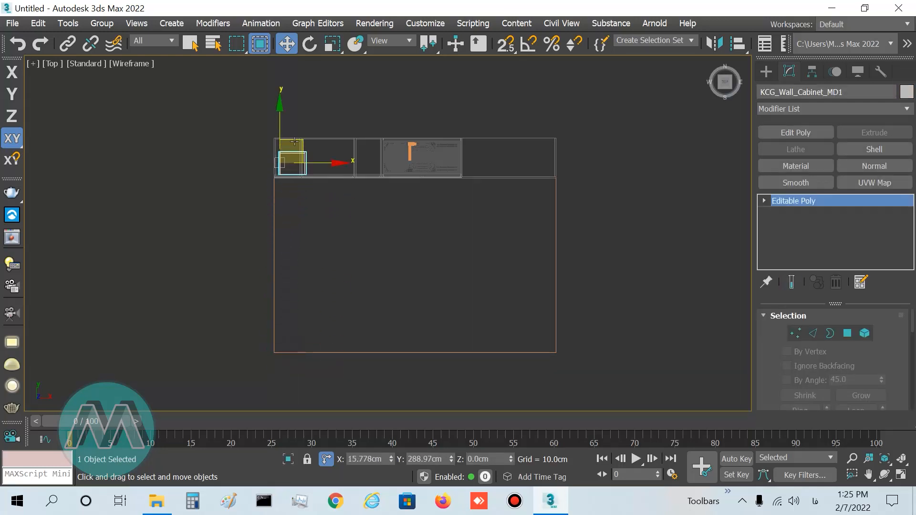
{"action": "scroll", "coordinate": [275, 143], "scroll_direction": "up", "scroll_amount": 4}
{"action": "scroll", "coordinate": [275, 143], "scroll_direction": "up", "scroll_amount": 5}
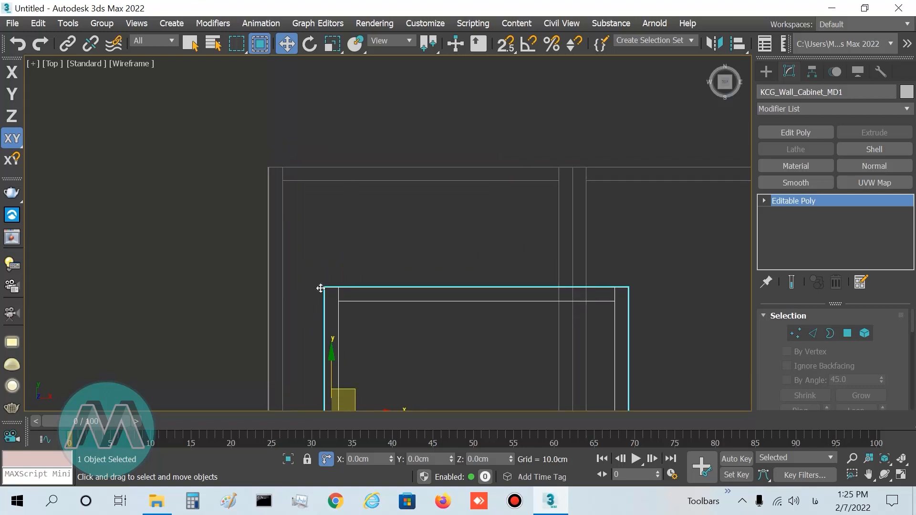
{"action": "left_click_drag", "start_coordinate": [325, 287], "coordinate": [286, 191]}
Turn on vertex snapping and snap the wall cabinet's back-left corner to the benchtop's back-left corner.
{"action": "scroll", "coordinate": [266, 174], "scroll_direction": "up", "scroll_amount": 8}
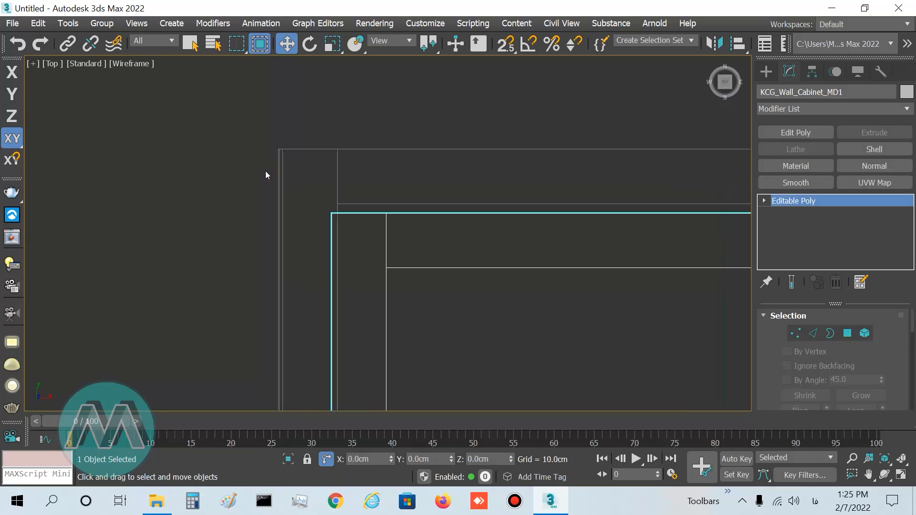
{"action": "middle_click_drag", "start_coordinate": [371, 223], "coordinate": [365, 283]}
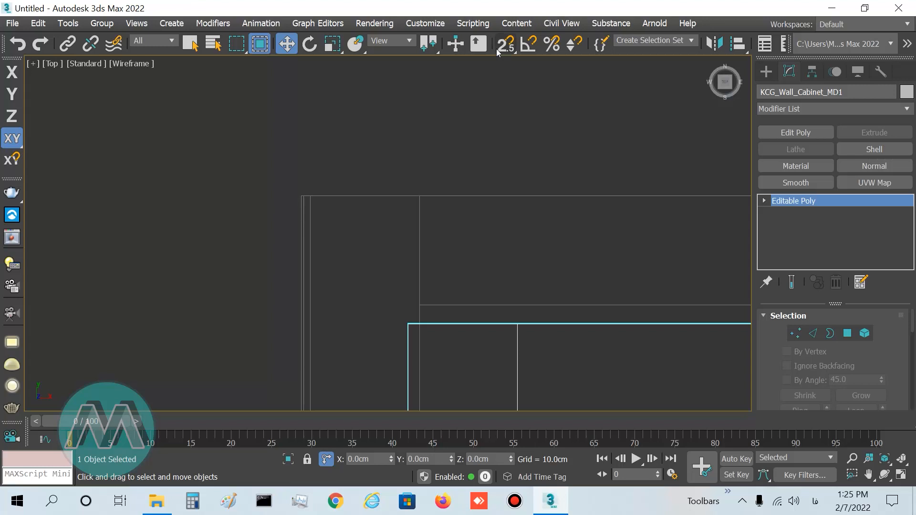
{"action": "key", "text": "s"}
{"action": "left_click_drag", "start_coordinate": [404, 321], "coordinate": [302, 196]}
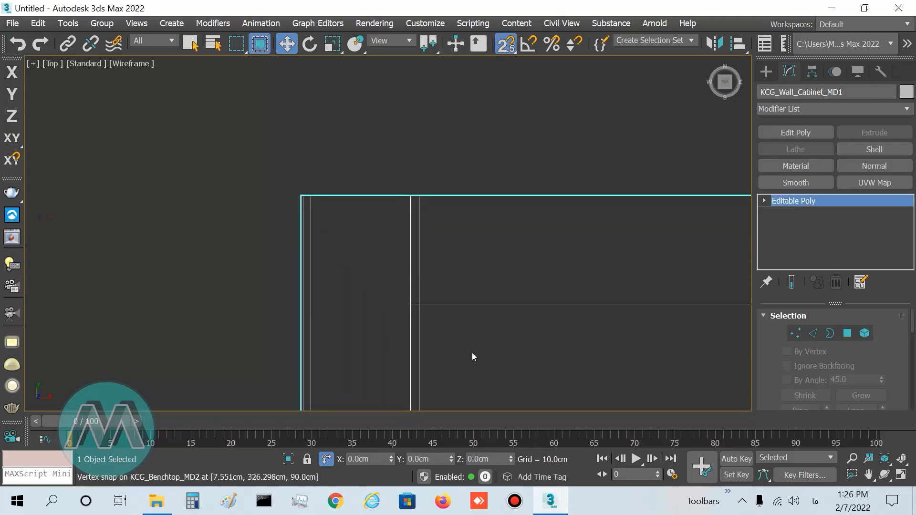
Raise the wall cabinet 150 cm along Z above the base cabinets, and deselect it.
{"action": "key", "text": "alt+w"}
{"action": "key", "text": "alt+w"}
{"action": "key", "text": "z"}
{"action": "scroll", "coordinate": [311, 260], "scroll_direction": "down", "scroll_amount": 5}
{"action": "middle_click_drag", "start_coordinate": [440, 310], "coordinate": [415, 297]}
{"action": "scroll", "coordinate": [415, 296], "scroll_direction": "down", "scroll_amount": 2}
{"action": "scroll", "coordinate": [415, 295], "scroll_direction": "up", "scroll_amount": 2}
{"action": "left_click", "coordinate": [489, 458]}
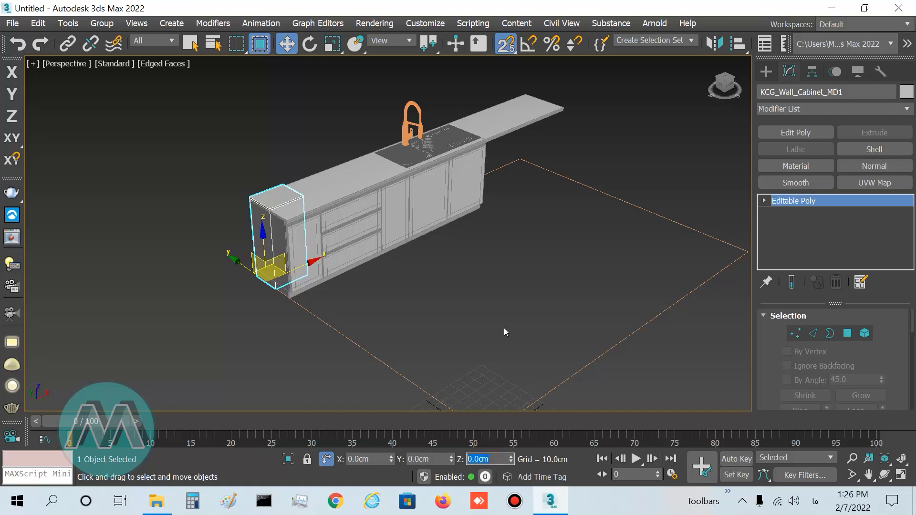
{"action": "type", "text": "150"}
{"action": "key", "text": "Return"}
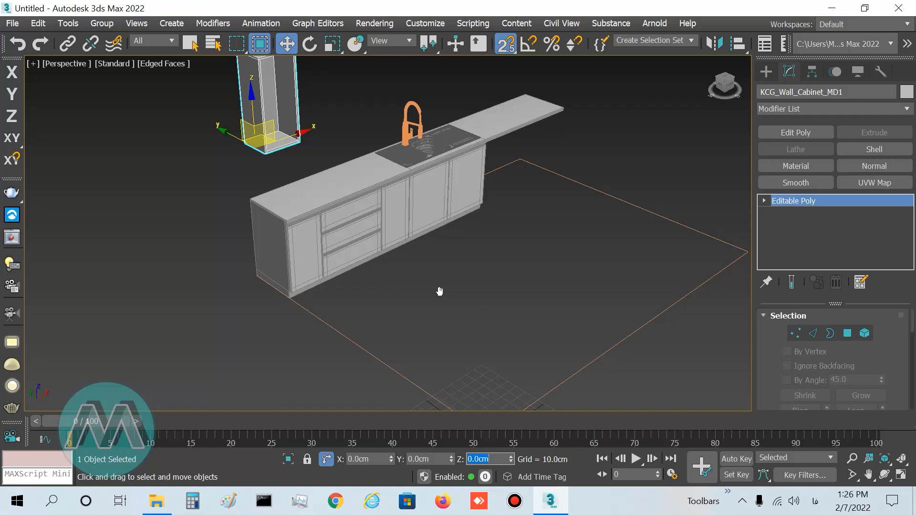
{"action": "middle_click_drag", "start_coordinate": [440, 291], "coordinate": [462, 323]}
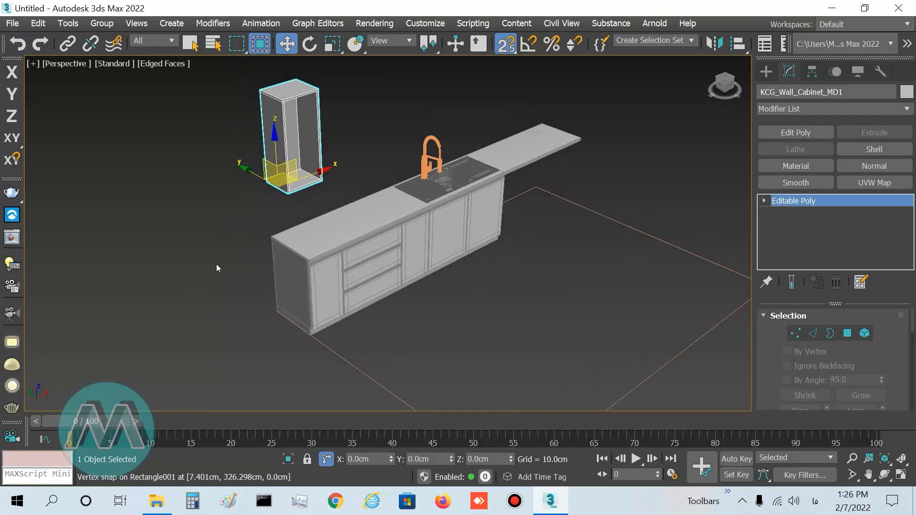
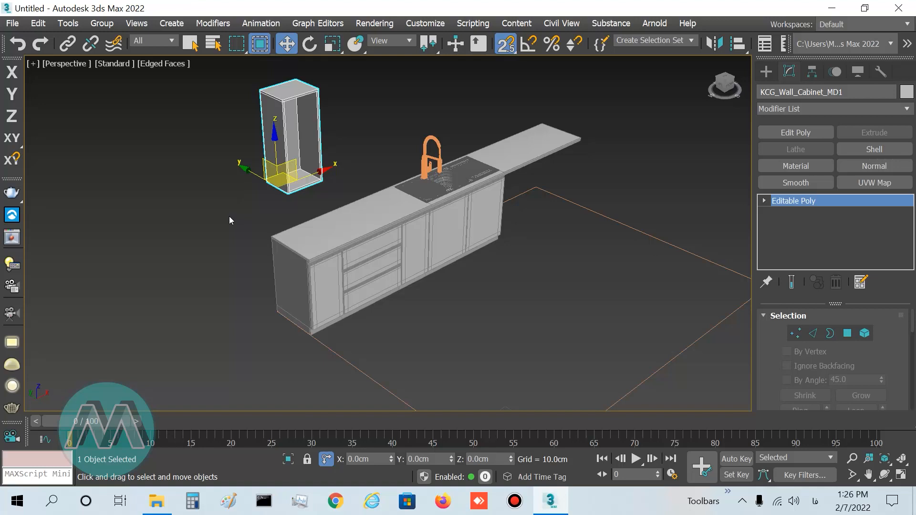
{"action": "left_click", "coordinate": [192, 42]}
{"action": "left_click", "coordinate": [497, 305]}
{"action": "middle_click_drag", "start_coordinate": [491, 324], "coordinate": [442, 322], "text": "alt"}
{"action": "scroll", "coordinate": [471, 330], "scroll_direction": "down", "scroll_amount": 3}
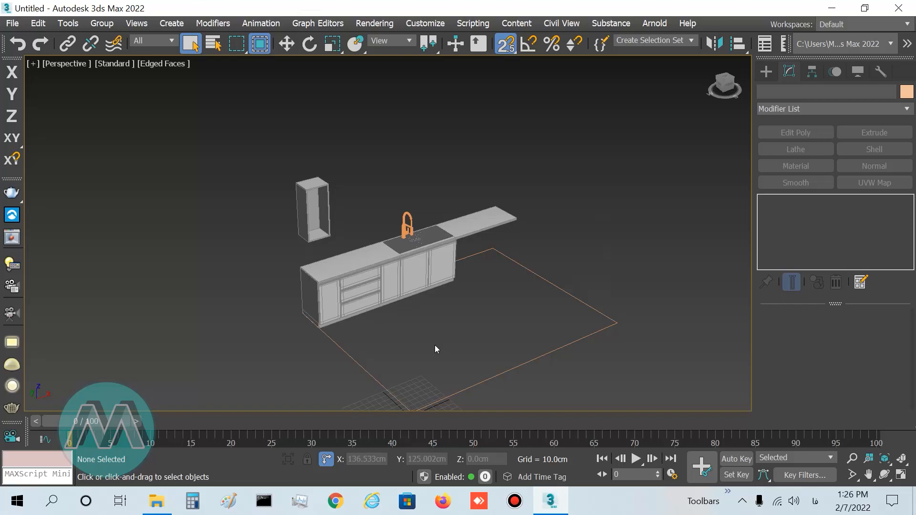
Look through the Kitchen Cabinet Generator's cabinet door styles and close the generator.
{"action": "key", "text": "k"}
{"action": "left_click", "coordinate": [485, 34]}
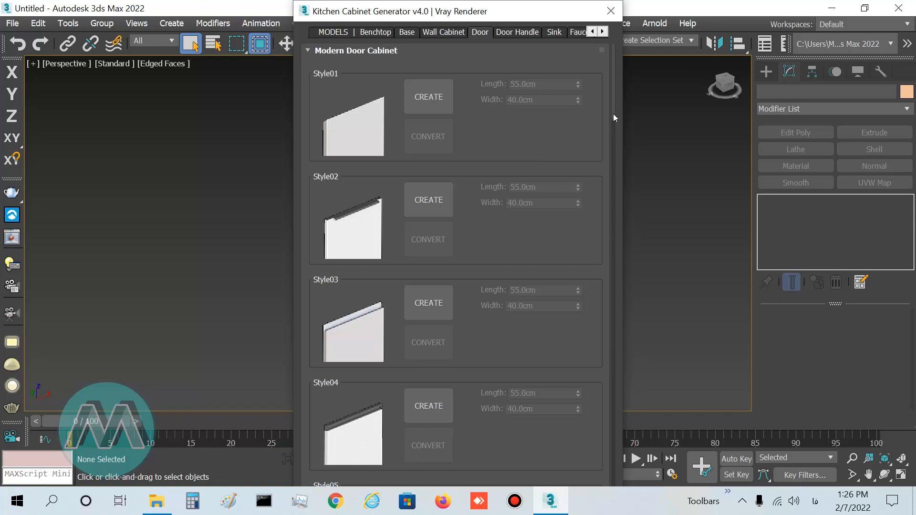
{"action": "left_click_drag", "start_coordinate": [614, 107], "coordinate": [599, 469]}
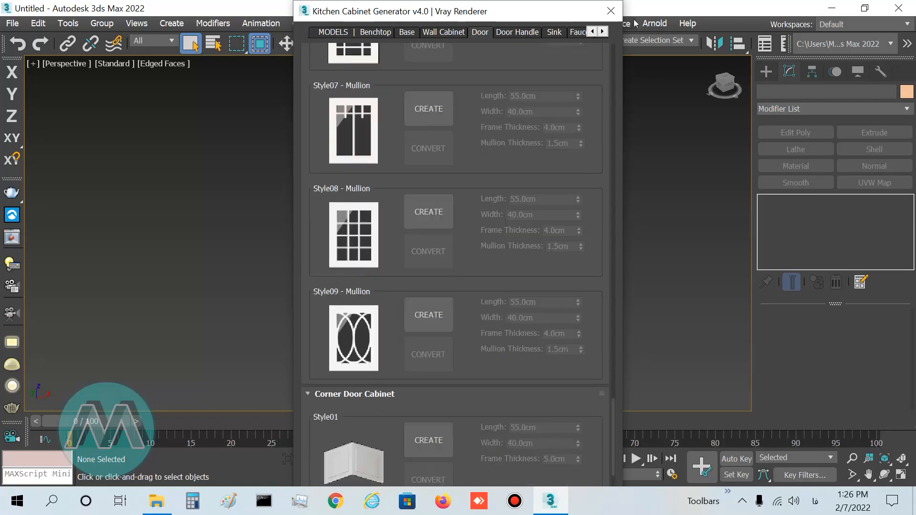
{"action": "left_click", "coordinate": [611, 10]}
{"action": "middle_click_drag", "start_coordinate": [576, 260], "coordinate": [494, 240]}
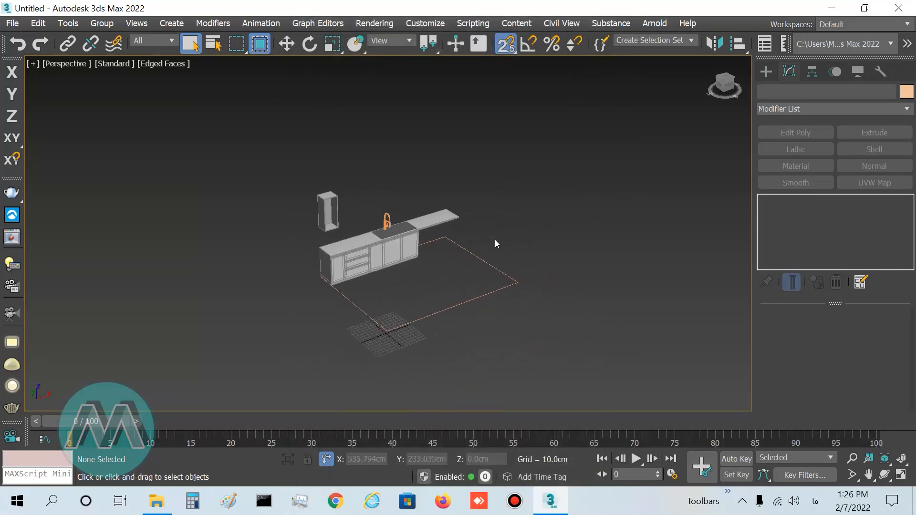
Isolate the wall cabinet and switch to the four-viewport layout.
{"action": "left_click", "coordinate": [224, 184]}
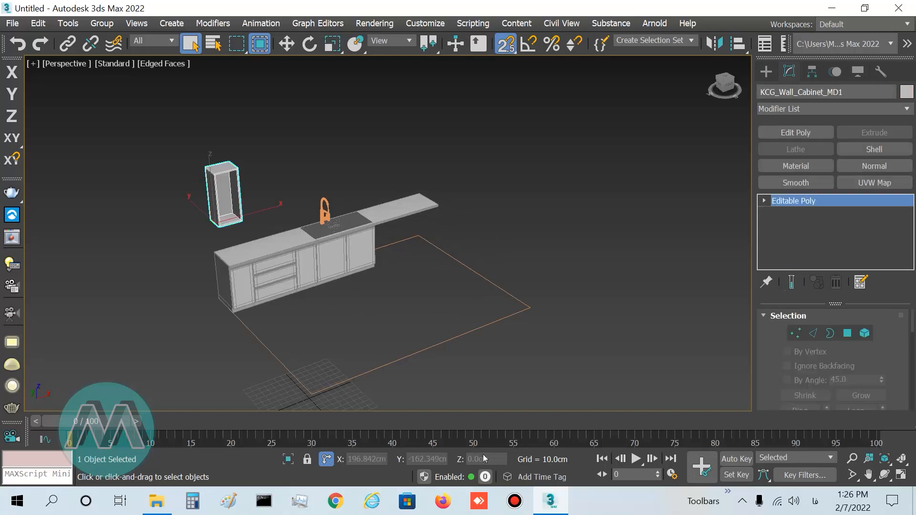
{"action": "left_click", "coordinate": [286, 462]}
{"action": "key", "text": "alt+w"}
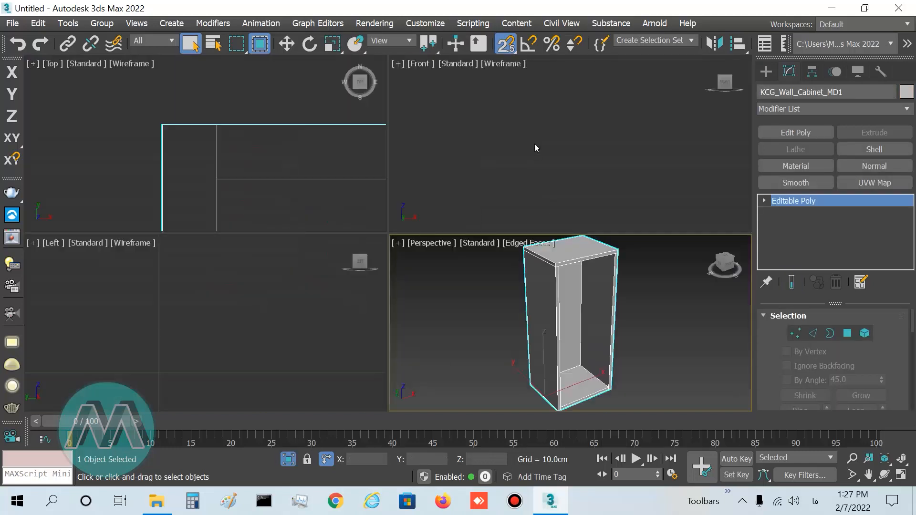
Create a box over the wall cabinet's full outline in the Front view, 91.8 cm long, 40 cm wide and about 16.7 cm high.
{"action": "middle_click", "coordinate": [534, 144]}
{"action": "key", "text": "alt+w"}
{"action": "key", "text": "z"}
{"action": "left_click", "coordinate": [766, 71]}
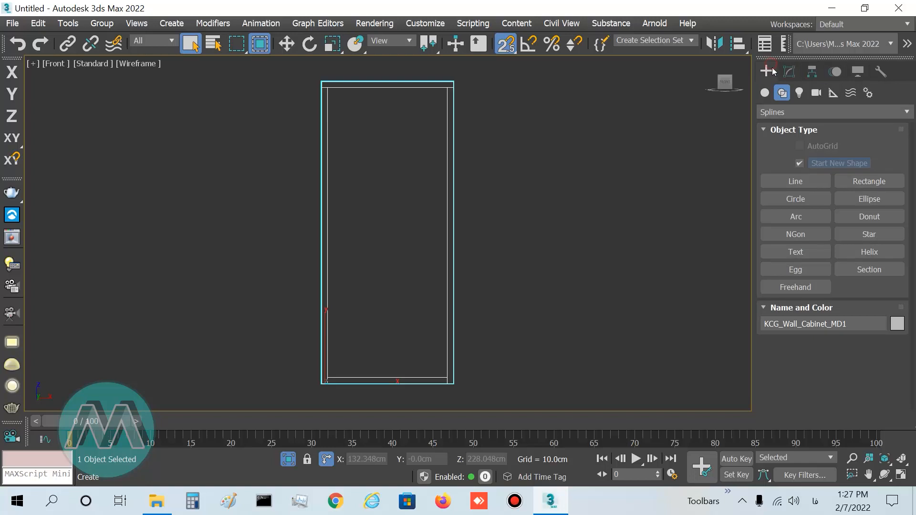
{"action": "left_click", "coordinate": [766, 94]}
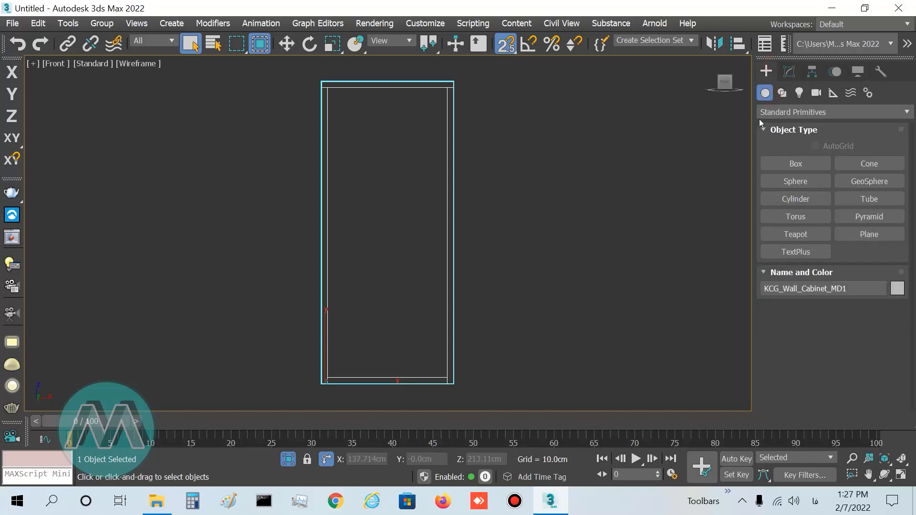
{"action": "left_click", "coordinate": [796, 163]}
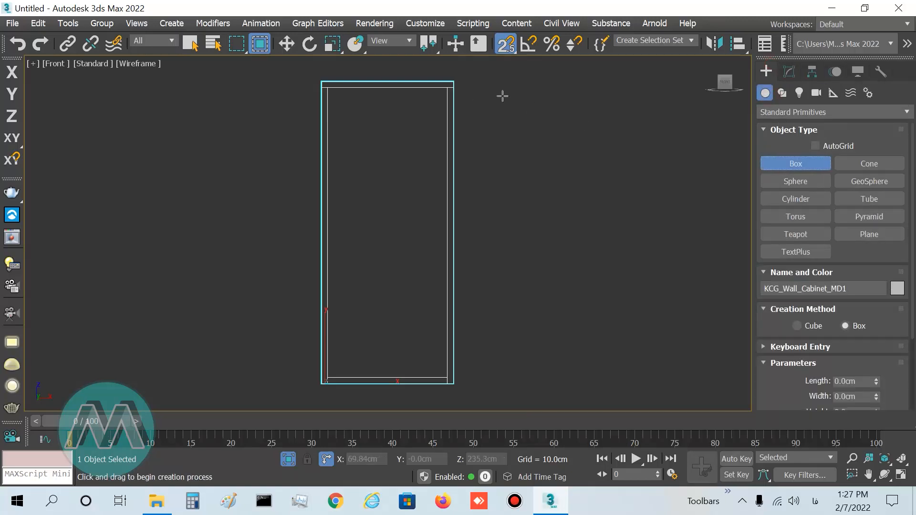
{"action": "left_click_drag", "start_coordinate": [321, 79], "coordinate": [454, 382]}
{"action": "left_click", "coordinate": [502, 326]}
{"action": "right_click", "coordinate": [512, 322]}
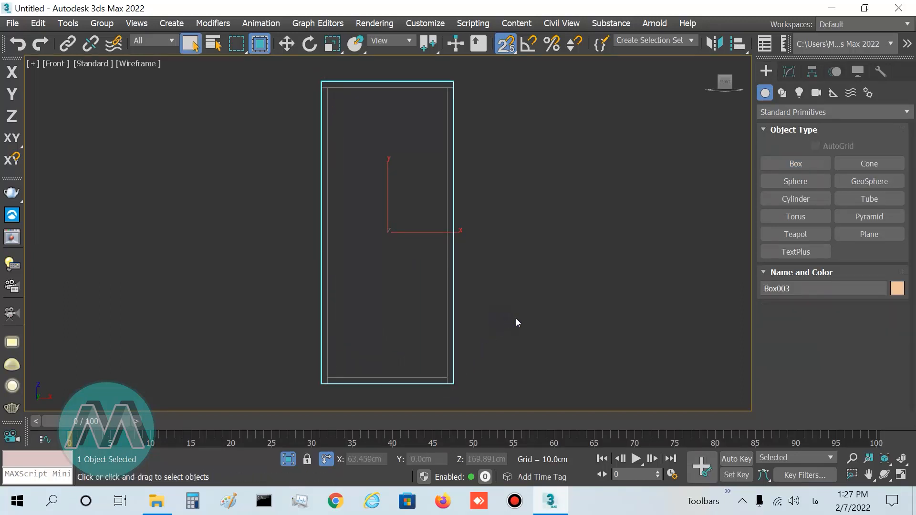
Set the new box's height to 2 cm for a thin door panel.
{"action": "key", "text": "p"}
{"action": "key", "text": "z"}
{"action": "scroll", "coordinate": [546, 245], "scroll_direction": "down", "scroll_amount": 6}
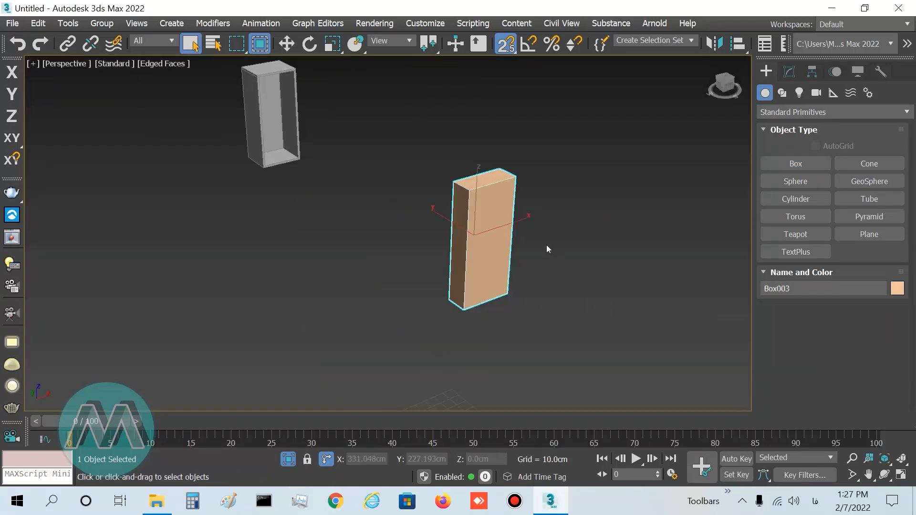
{"action": "left_click", "coordinate": [789, 72]}
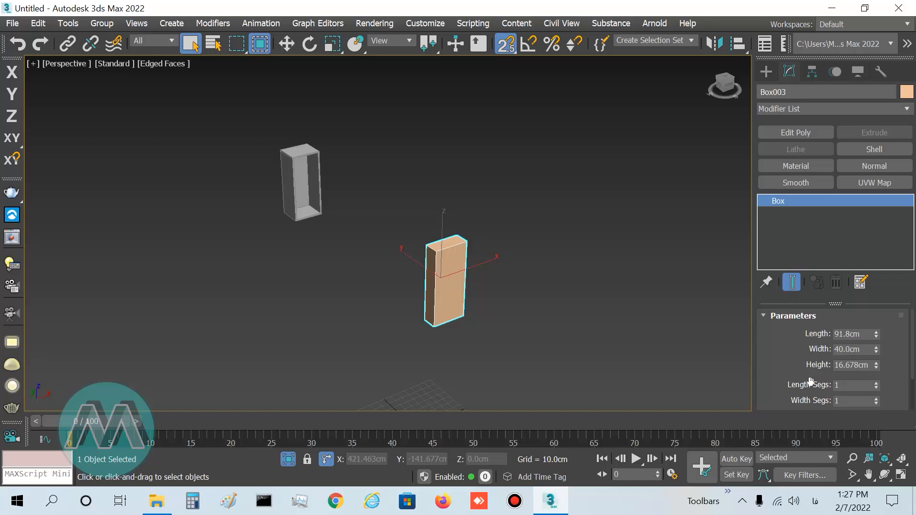
{"action": "left_click", "coordinate": [868, 365]}
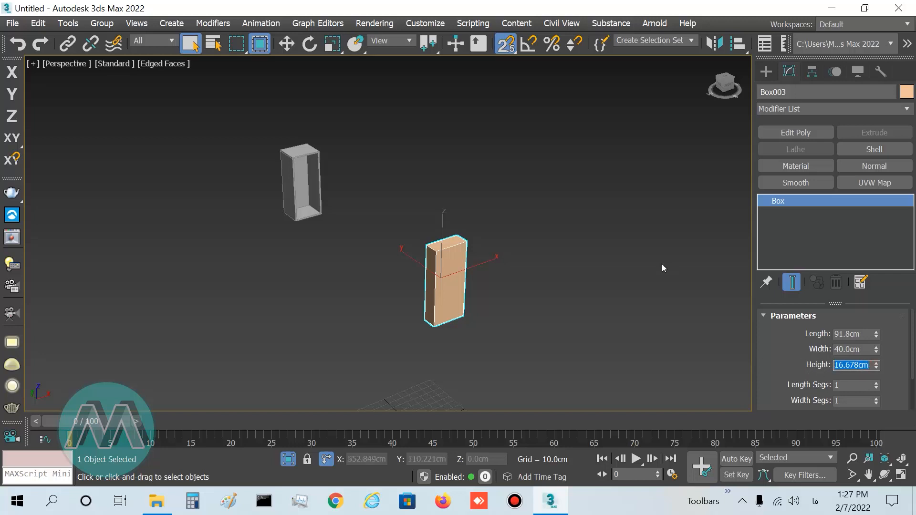
{"action": "type", "text": "2"}
{"action": "key", "text": "Return"}
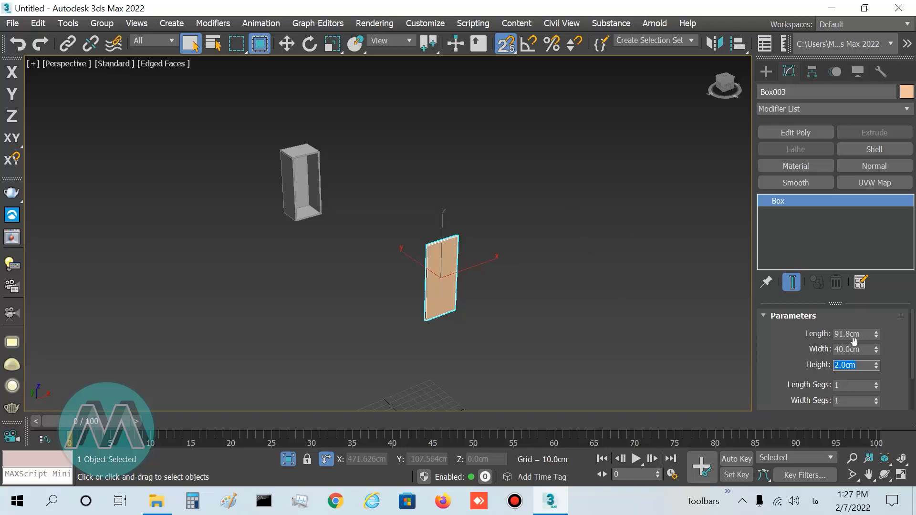
Activate Move and convert the door panel to an Editable Poly.
{"action": "right_click", "coordinate": [499, 260]}
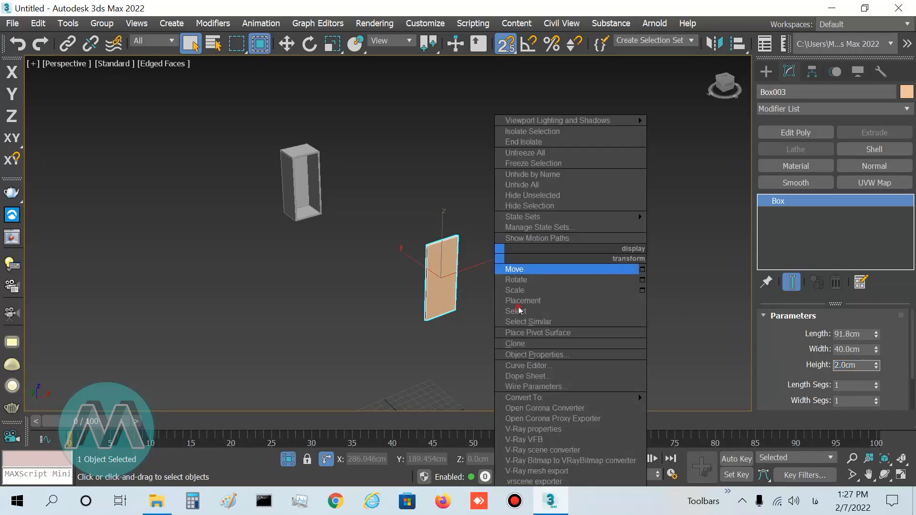
{"action": "left_click", "coordinate": [508, 266]}
{"action": "key", "text": "z"}
{"action": "scroll", "coordinate": [346, 238], "scroll_direction": "down", "scroll_amount": 2}
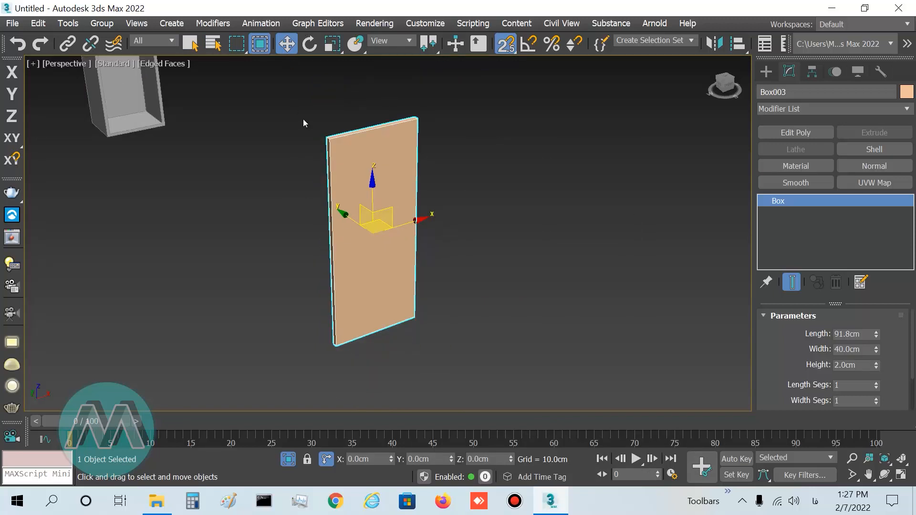
{"action": "scroll", "coordinate": [310, 125], "scroll_direction": "up", "scroll_amount": 2}
{"action": "middle_click_drag", "start_coordinate": [367, 167], "coordinate": [391, 170], "text": "alt"}
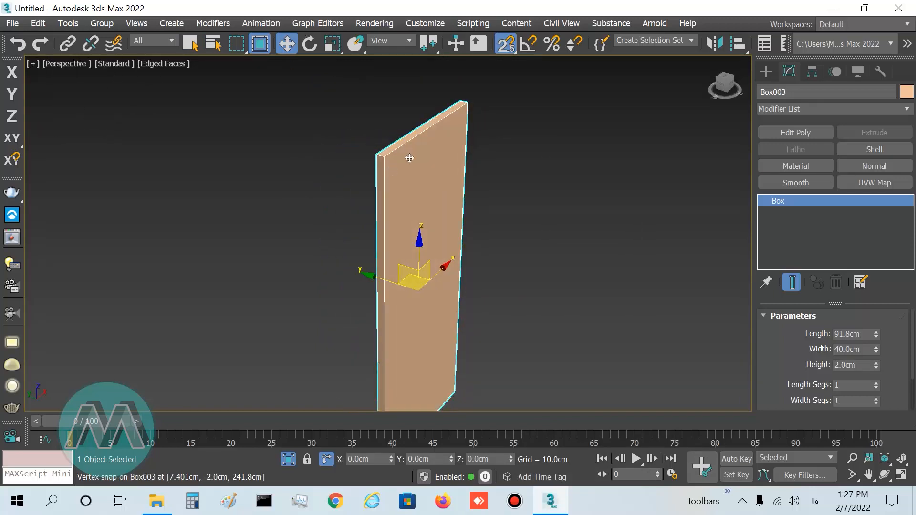
{"action": "scroll", "coordinate": [409, 158], "scroll_direction": "up", "scroll_amount": 2}
{"action": "middle_click_drag", "start_coordinate": [450, 176], "coordinate": [358, 188]}
{"action": "right_click", "coordinate": [357, 186]}
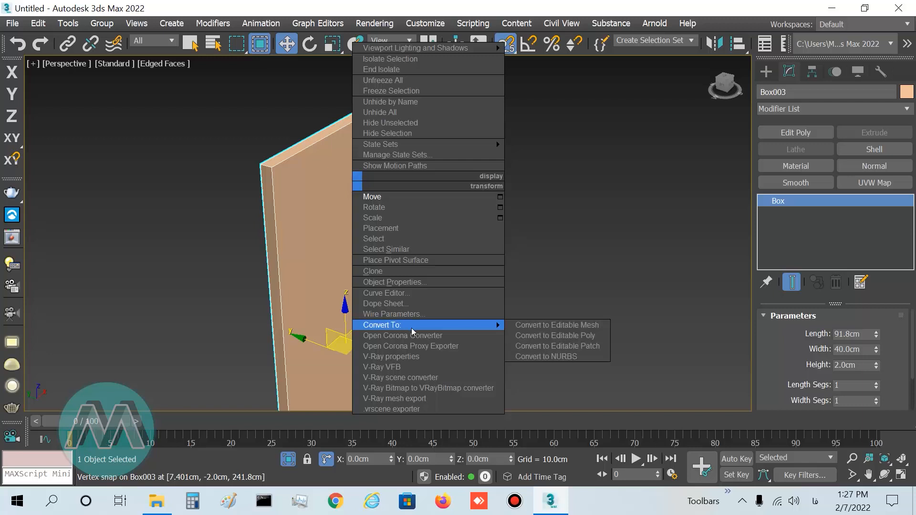
{"action": "mouse_move", "coordinate": [497, 325]}
{"action": "left_click", "coordinate": [548, 335]}
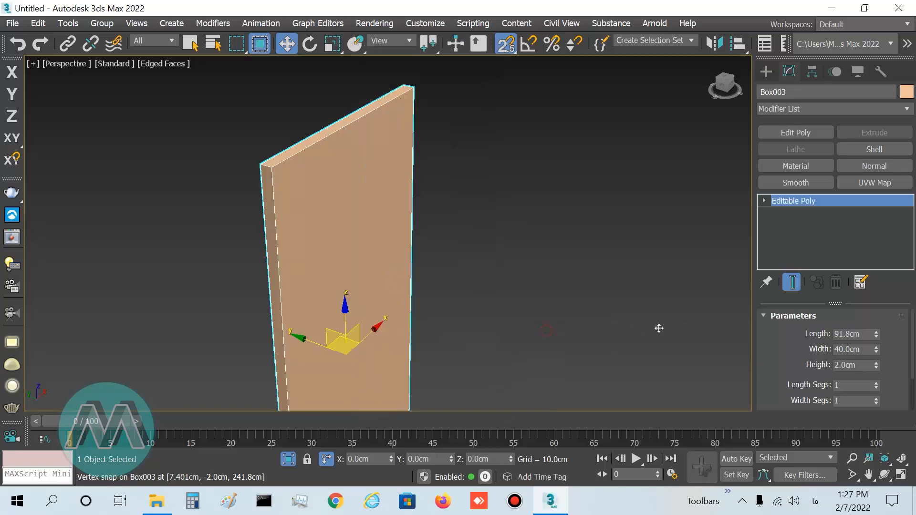
Enter Edge level and select the perimeter edges of the door panel's front face in the Top view.
{"action": "left_click", "coordinate": [813, 333]}
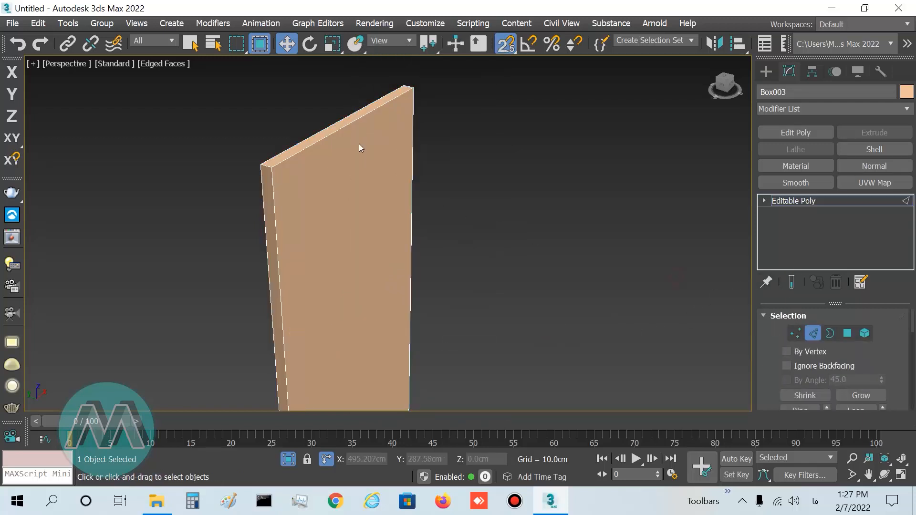
{"action": "key", "text": "alt+w"}
{"action": "key", "text": "alt+w"}
{"action": "middle_click_drag", "start_coordinate": [388, 399], "coordinate": [380, 180]}
{"action": "scroll", "coordinate": [360, 217], "scroll_direction": "up", "scroll_amount": 8}
{"action": "scroll", "coordinate": [380, 191], "scroll_direction": "up", "scroll_amount": 3}
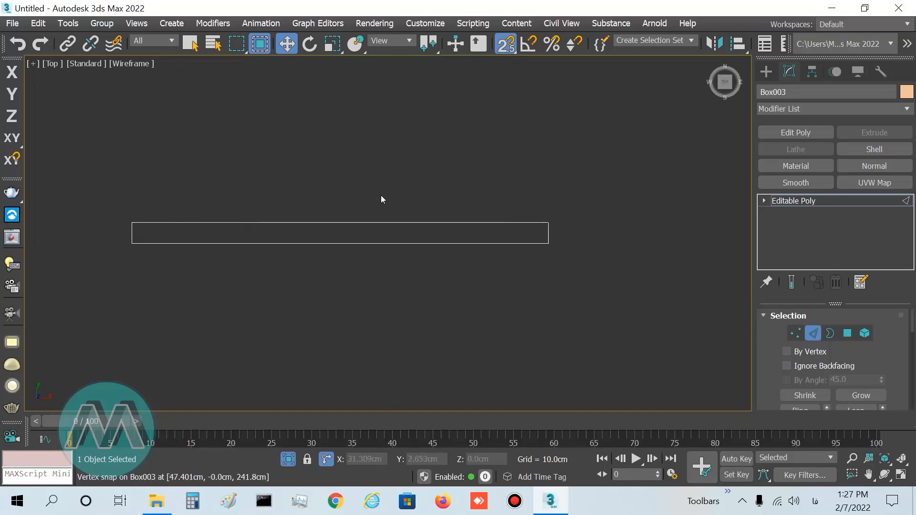
{"action": "left_click_drag", "start_coordinate": [409, 289], "coordinate": [85, 315]}
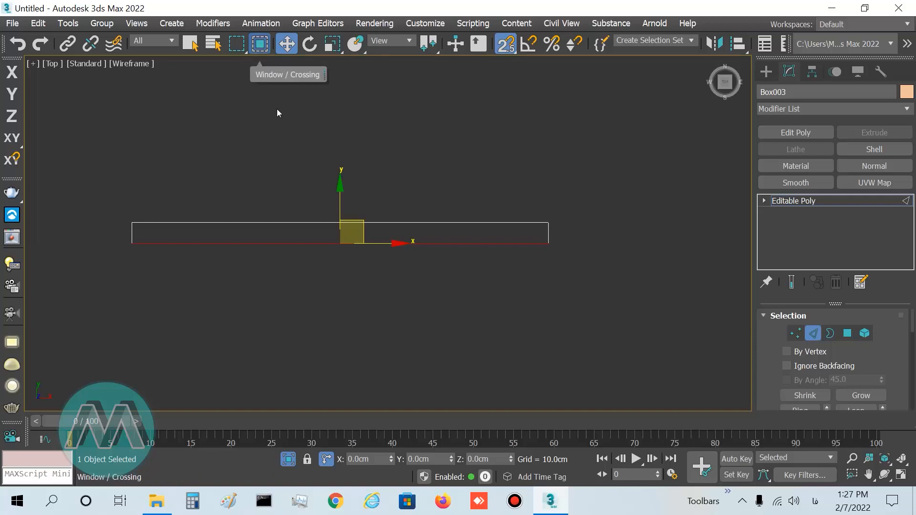
{"action": "key", "text": "alt+w"}
{"action": "key", "text": "alt+w"}
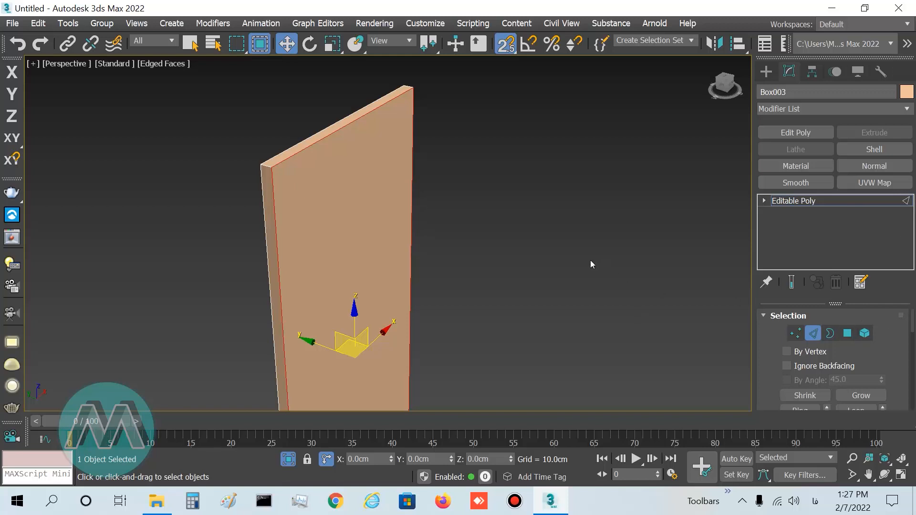
Chamfer the selected front edges by 0.4 cm with 2 segments, using Smooth Chamfers Only.
{"action": "left_click_drag", "start_coordinate": [911, 321], "coordinate": [910, 332]}
{"action": "left_click", "coordinate": [824, 361]}
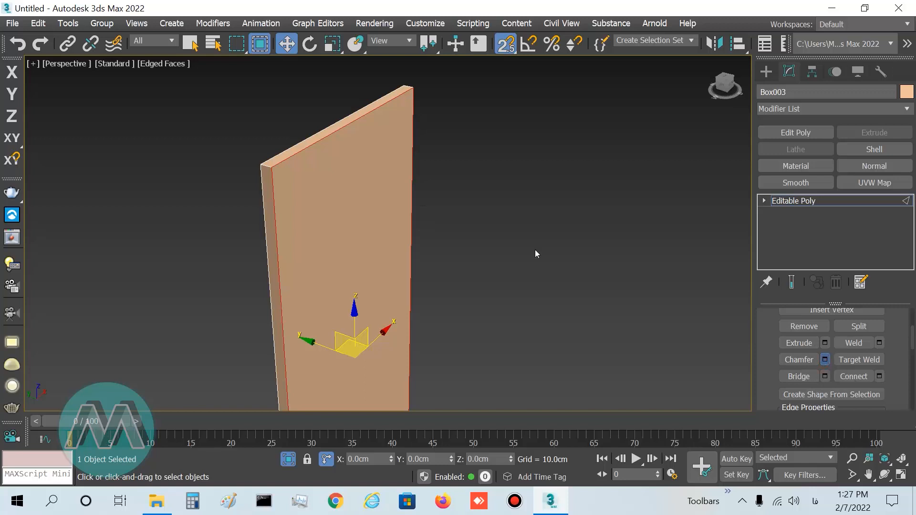
{"action": "left_click_drag", "start_coordinate": [415, 212], "coordinate": [505, 154]}
{"action": "left_click", "coordinate": [525, 200]}
{"action": "type", "text": "0.4"}
{"action": "key", "text": "Return"}
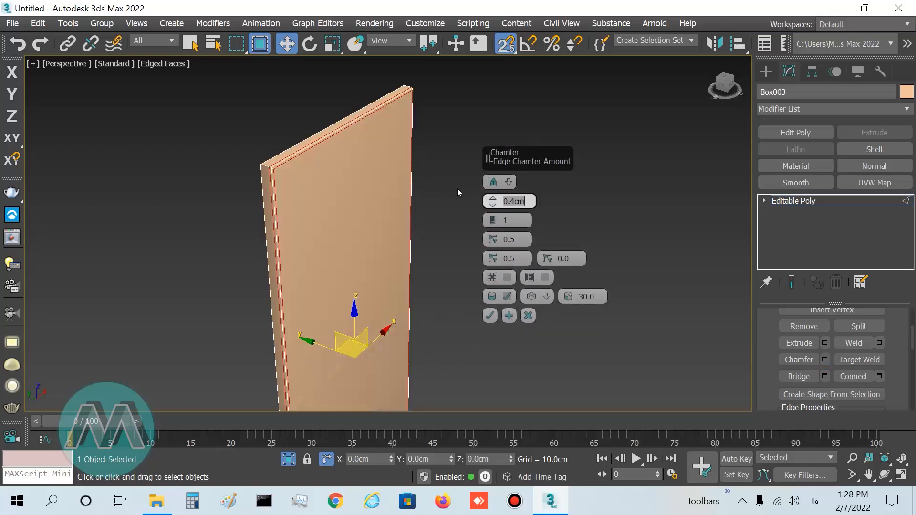
{"action": "left_click", "coordinate": [512, 220]}
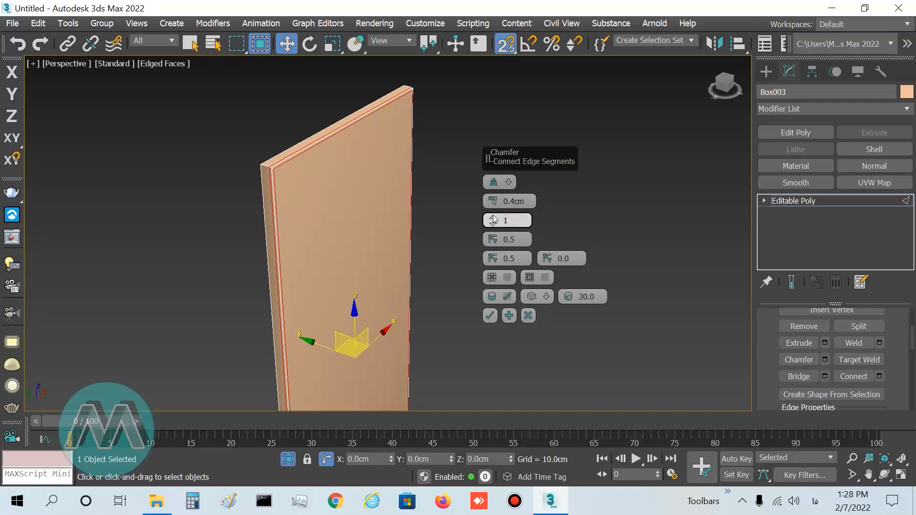
{"action": "left_click", "coordinate": [493, 218]}
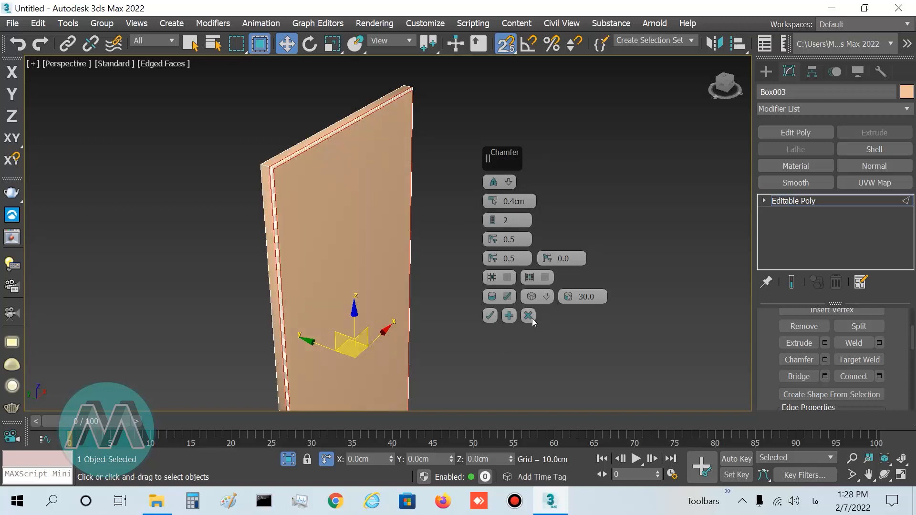
{"action": "left_click", "coordinate": [546, 298]}
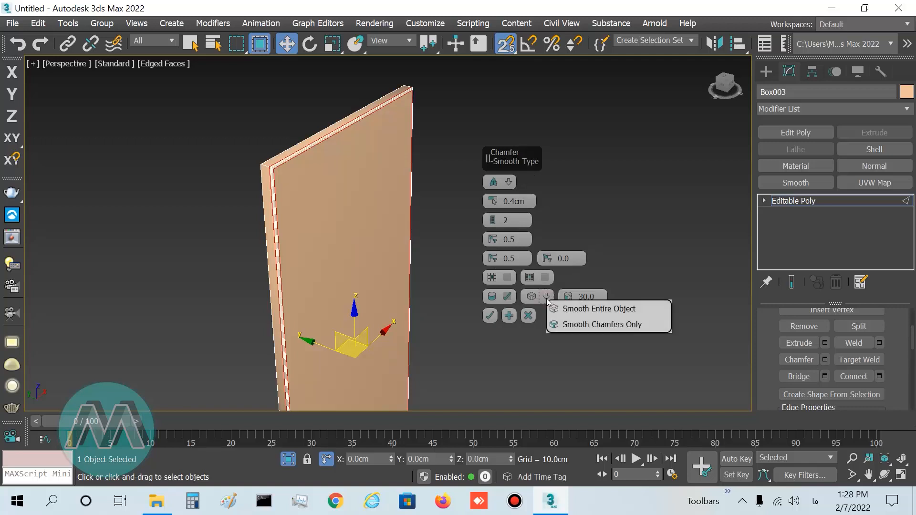
{"action": "left_click", "coordinate": [586, 325]}
{"action": "left_click", "coordinate": [490, 316]}
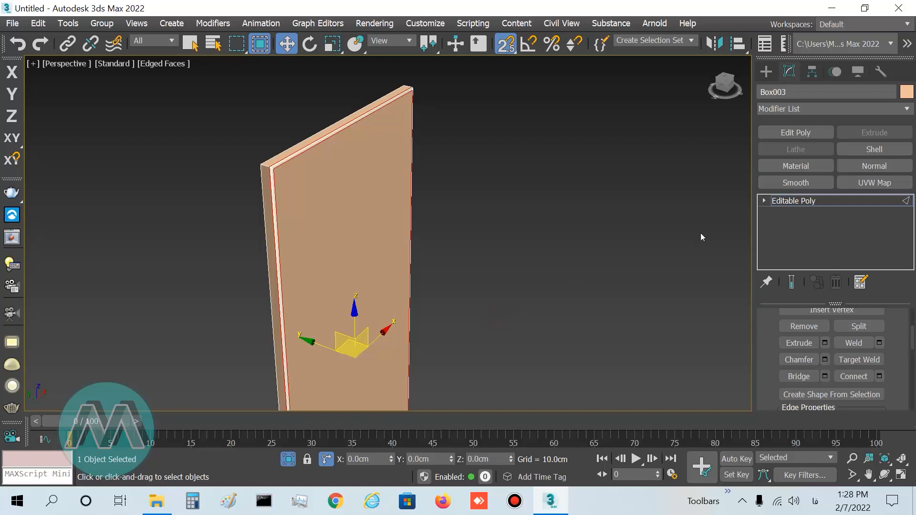
Leave edge editing, move the door panel along Y in the Top view, and vertex-snap its back face to the wall cabinet's front.
{"action": "left_click", "coordinate": [808, 201]}
{"action": "left_click", "coordinate": [852, 458]}
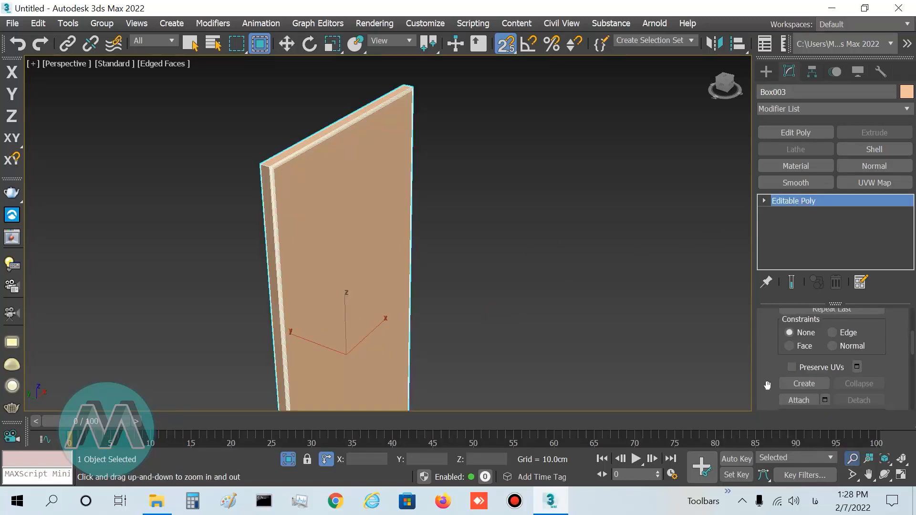
{"action": "left_click_drag", "start_coordinate": [374, 196], "coordinate": [366, 235]}
{"action": "key", "text": "w"}
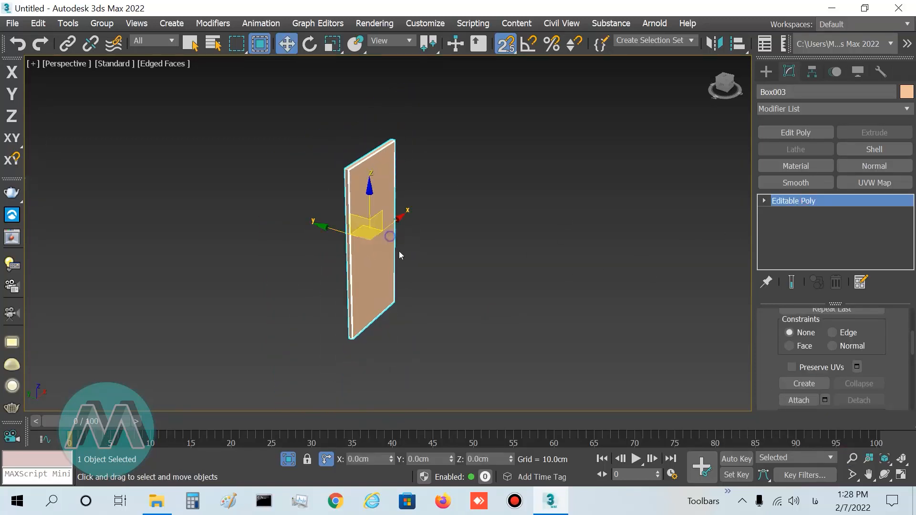
{"action": "left_click", "coordinate": [506, 51]}
{"action": "key", "text": "alt+w"}
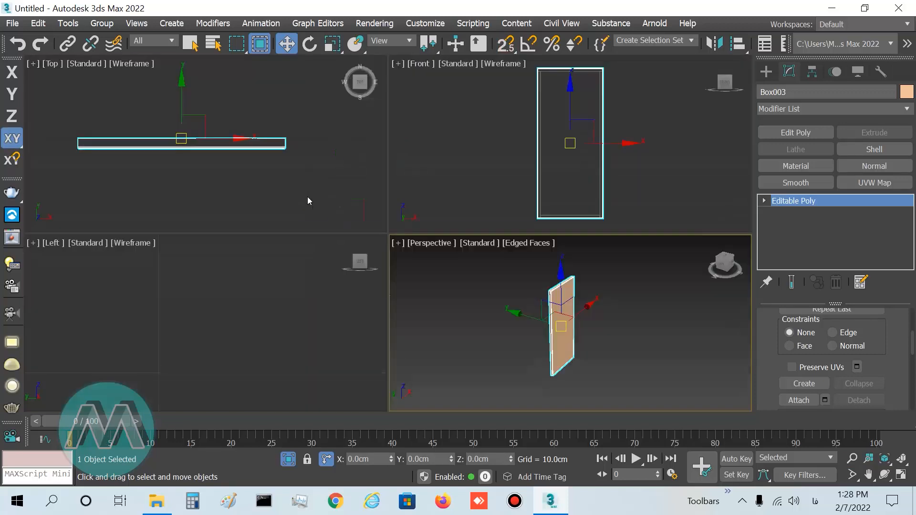
{"action": "right_click", "coordinate": [307, 196]}
{"action": "key", "text": "alt+w"}
{"action": "scroll", "coordinate": [348, 249], "scroll_direction": "down", "scroll_amount": 6}
{"action": "key", "text": "F6"}
{"action": "left_click_drag", "start_coordinate": [345, 246], "coordinate": [296, 127]}
{"action": "scroll", "coordinate": [337, 117], "scroll_direction": "up", "scroll_amount": 8}
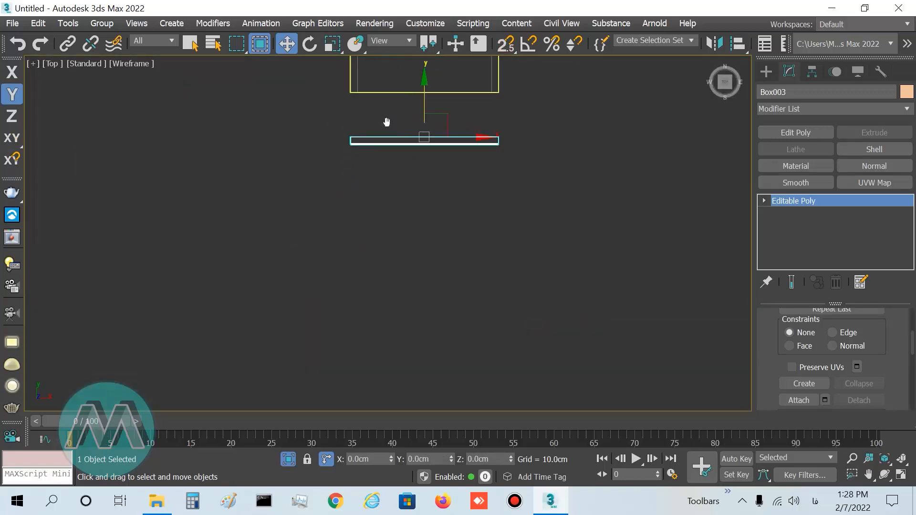
{"action": "left_click", "coordinate": [507, 44]}
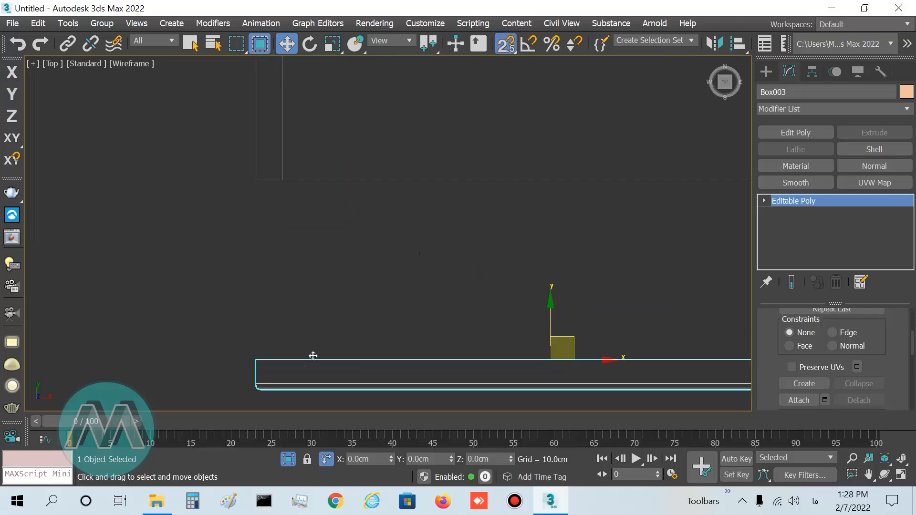
{"action": "left_click_drag", "start_coordinate": [256, 358], "coordinate": [345, 218]}
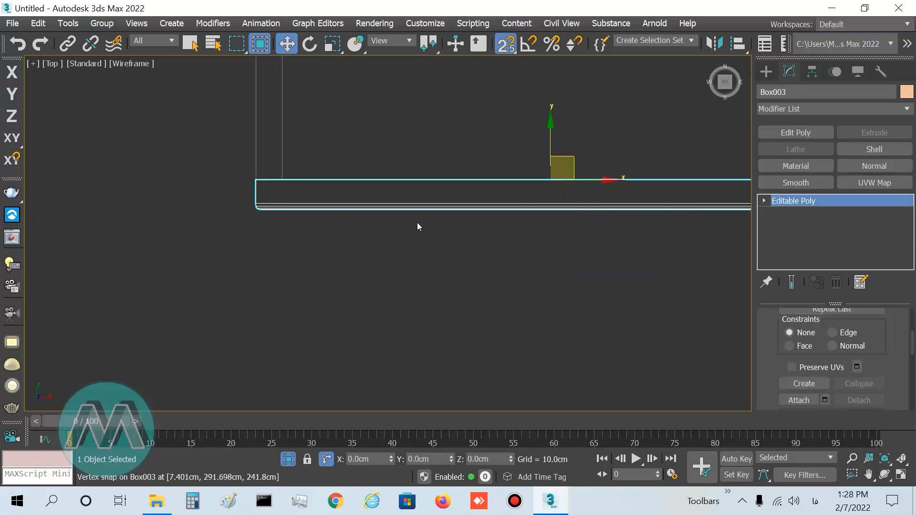
Turn off snapping and move the door panel's top vertices slightly down along Y in the Front view.
{"action": "key", "text": "f"}
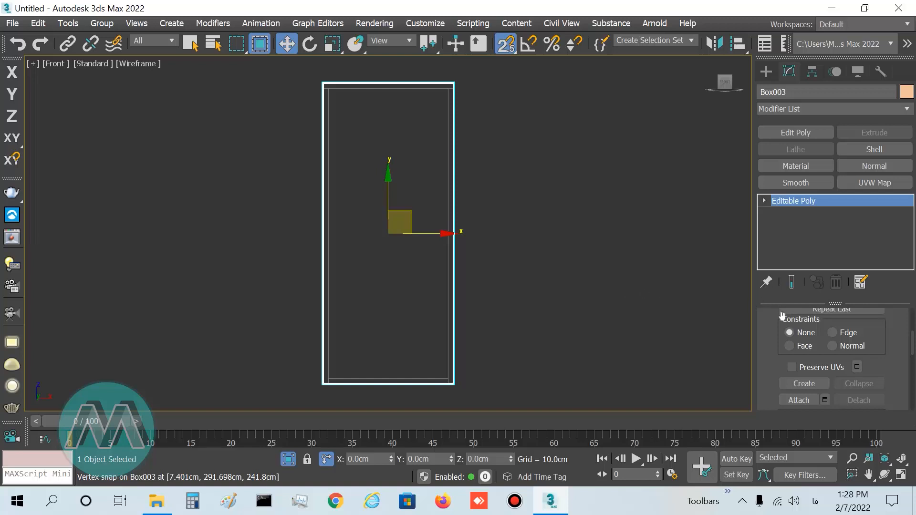
{"action": "left_click", "coordinate": [765, 200]}
{"action": "left_click", "coordinate": [787, 213]}
{"action": "left_click_drag", "start_coordinate": [282, 68], "coordinate": [522, 151]}
{"action": "key", "text": "z"}
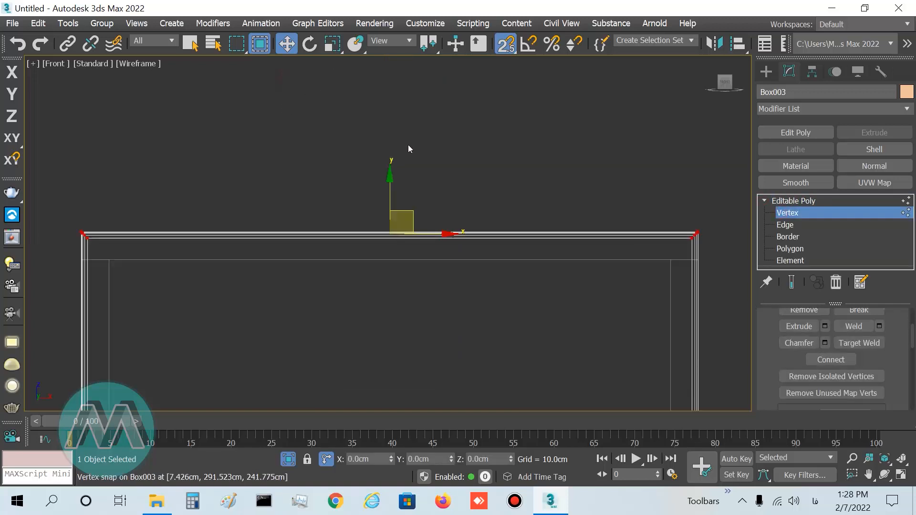
{"action": "left_click", "coordinate": [504, 44]}
{"action": "left_click_drag", "start_coordinate": [389, 191], "coordinate": [387, 197]}
{"action": "left_click", "coordinate": [358, 191]}
Move the door panel's bottom vertices slightly up along Y to inset the lower edge.
{"action": "key", "text": "z"}
{"action": "left_click_drag", "start_coordinate": [313, 362], "coordinate": [501, 392]}
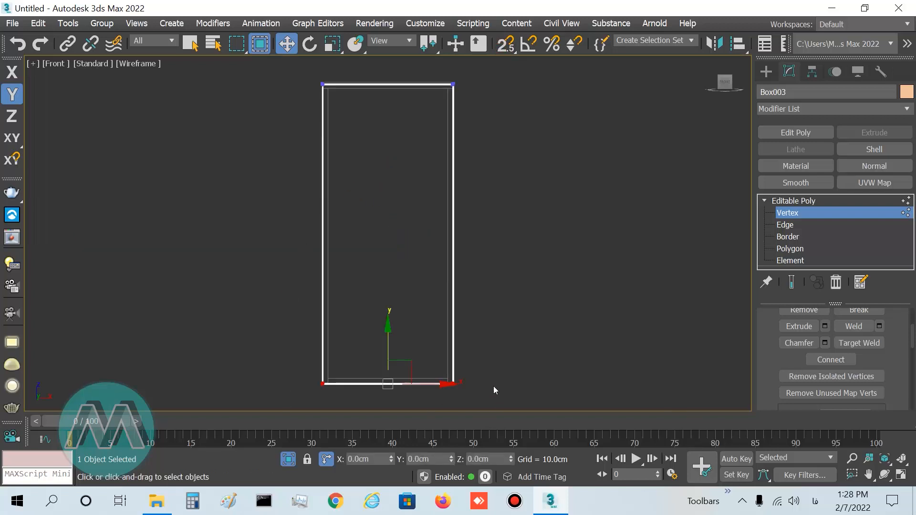
{"action": "key", "text": "z"}
{"action": "left_click_drag", "start_coordinate": [401, 200], "coordinate": [392, 181]}
{"action": "left_click", "coordinate": [399, 302]}
Move the door panel's left-side vertices slightly inward along X.
{"action": "key", "text": "z"}
{"action": "left_click_drag", "start_coordinate": [293, 77], "coordinate": [356, 405]}
{"action": "scroll", "coordinate": [342, 228], "scroll_direction": "up", "scroll_amount": 5}
{"action": "key", "text": "F5"}
{"action": "left_click_drag", "start_coordinate": [287, 252], "coordinate": [298, 253]}
{"action": "left_click", "coordinate": [429, 237]}
Move the door panel's right-side vertices slightly inward along X.
{"action": "key", "text": "z"}
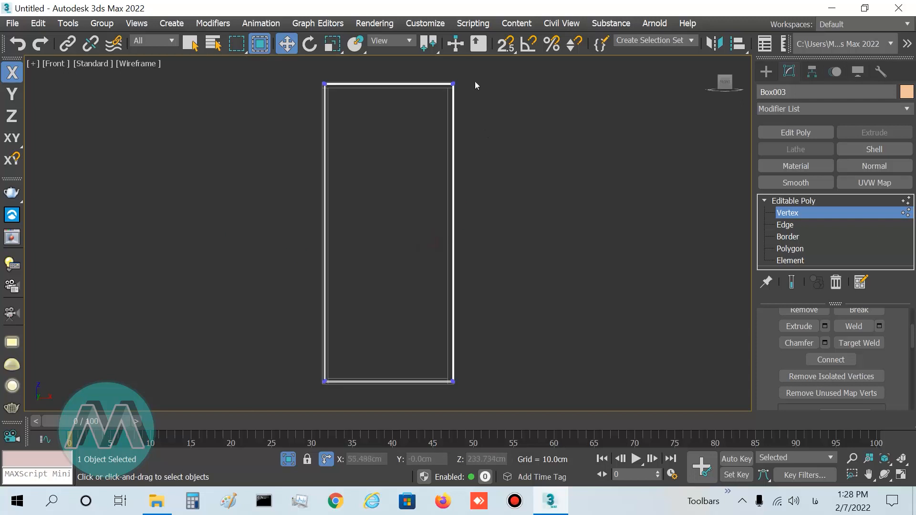
{"action": "left_click_drag", "start_coordinate": [460, 222], "coordinate": [426, 424]}
{"action": "scroll", "coordinate": [452, 245], "scroll_direction": "up", "scroll_amount": 5}
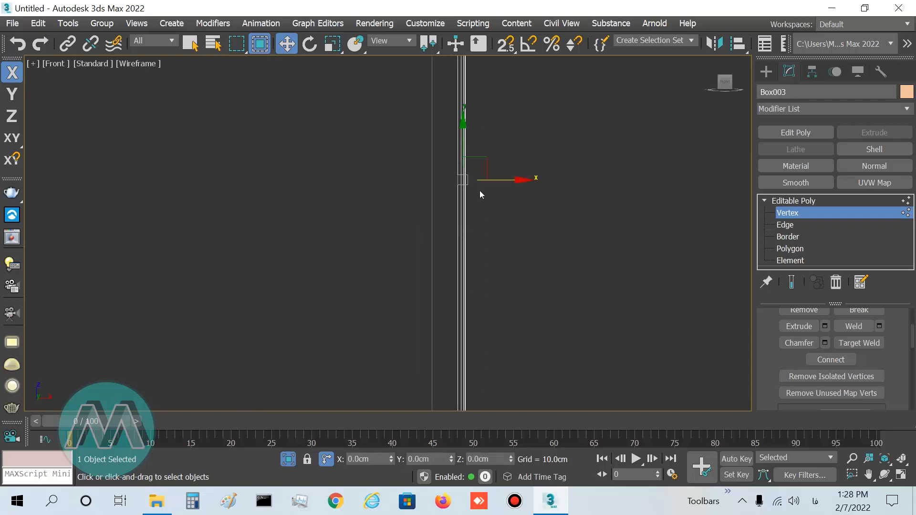
{"action": "left_click_drag", "start_coordinate": [498, 179], "coordinate": [486, 180]}
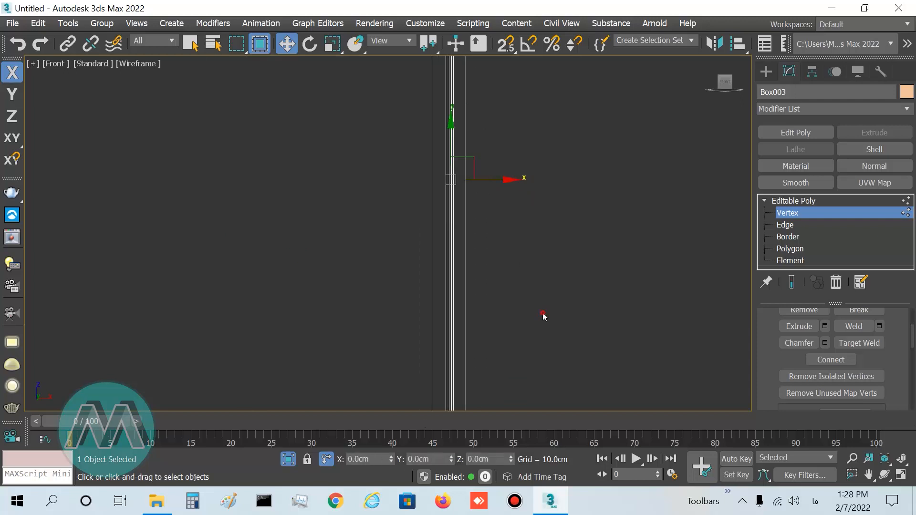
Finish vertex editing on the door panel, deselect it in the Perspective view and end isolation to show the whole kitchen.
{"action": "key", "text": "alt+w"}
{"action": "left_click", "coordinate": [658, 293]}
{"action": "key", "text": "alt+w"}
{"action": "left_click", "coordinate": [806, 201]}
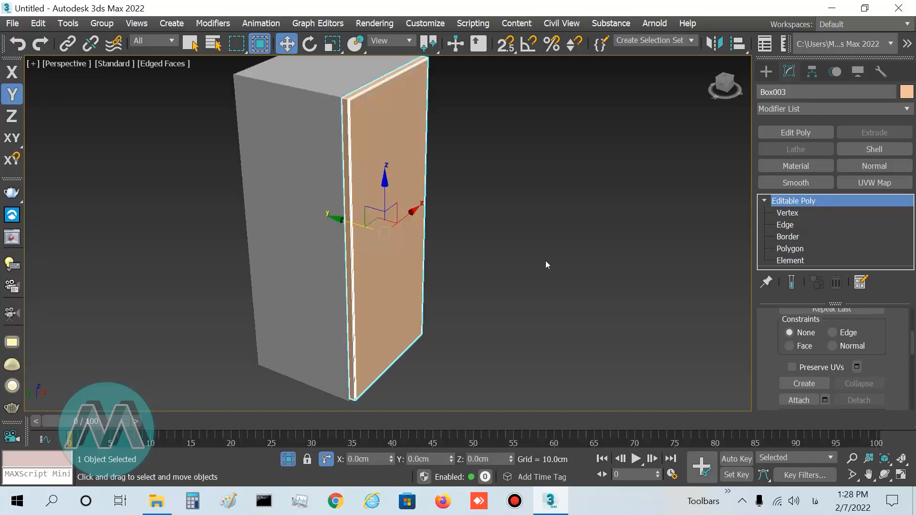
{"action": "left_click", "coordinate": [539, 257]}
{"action": "middle_click_drag", "start_coordinate": [469, 340], "coordinate": [449, 343], "text": "alt"}
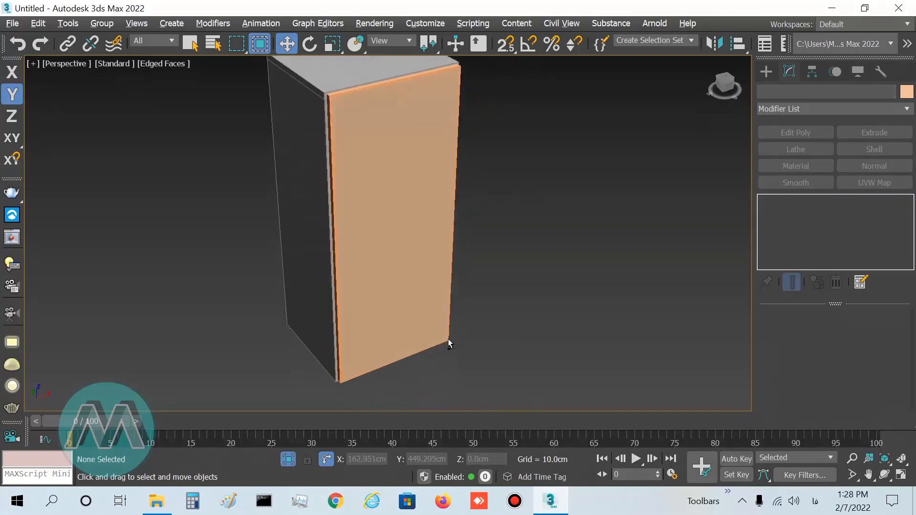
{"action": "left_click", "coordinate": [288, 460]}
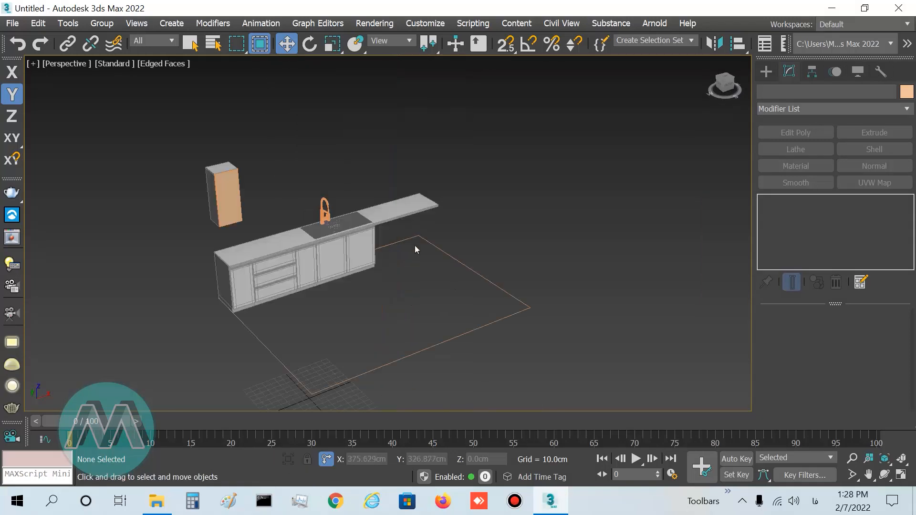
Create a Module05 wall cabinet with the Kitchen Cabinet Generator.
{"action": "left_click", "coordinate": [886, 475]}
{"action": "left_click_drag", "start_coordinate": [454, 288], "coordinate": [439, 298]}
{"action": "right_click", "coordinate": [440, 299]}
{"action": "scroll", "coordinate": [227, 197], "scroll_direction": "up", "scroll_amount": 2}
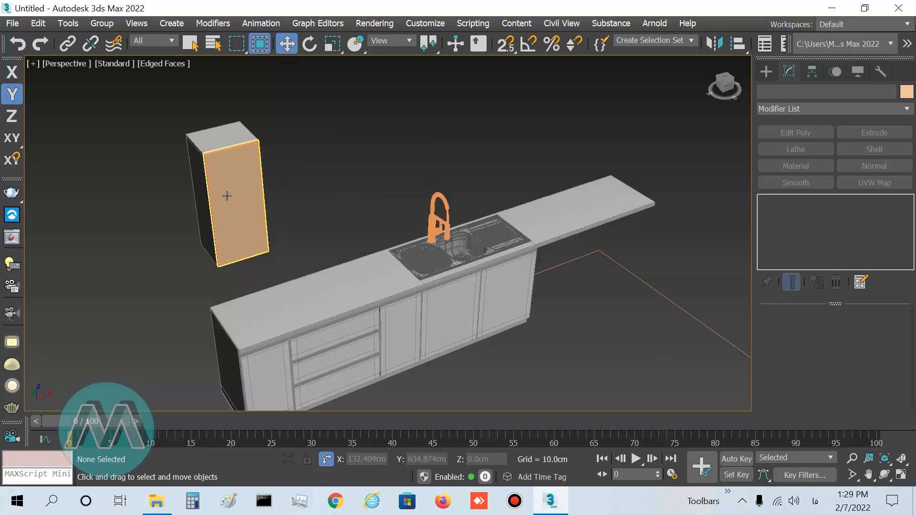
{"action": "scroll", "coordinate": [245, 210], "scroll_direction": "down", "scroll_amount": 1}
{"action": "middle_click_drag", "start_coordinate": [287, 213], "coordinate": [302, 210], "text": "alt"}
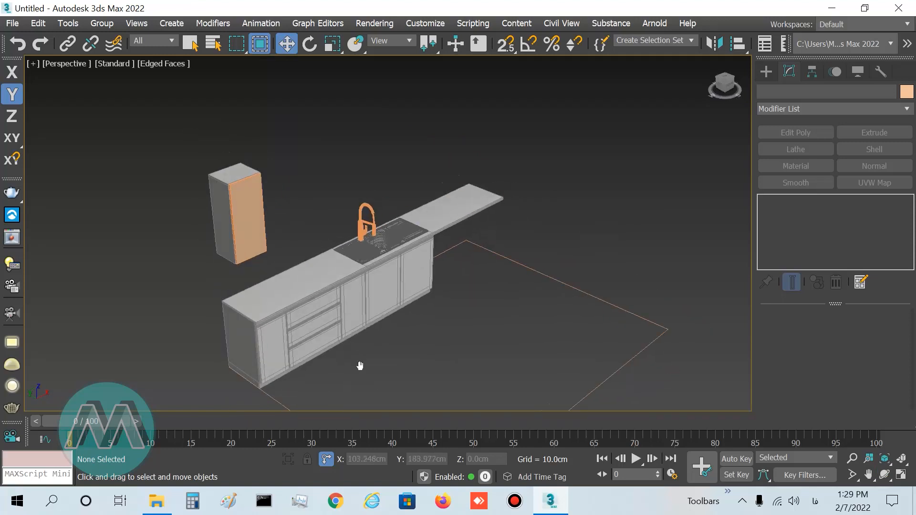
{"action": "middle_click_drag", "start_coordinate": [360, 366], "coordinate": [353, 363]}
{"action": "left_click", "coordinate": [198, 48]}
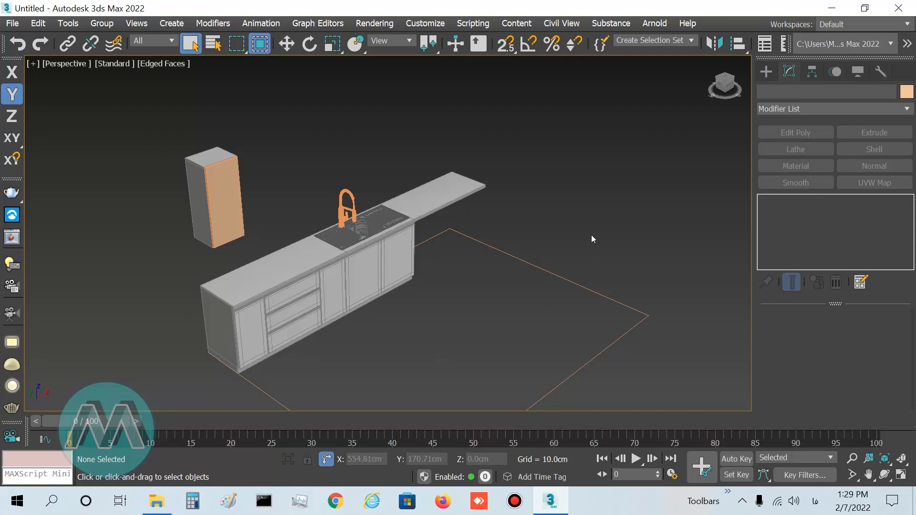
{"action": "key", "text": "k"}
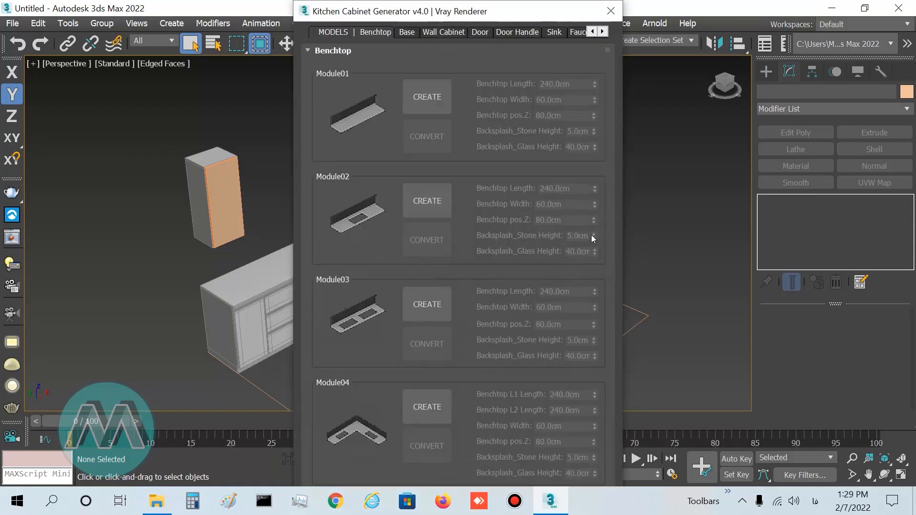
{"action": "left_click", "coordinate": [443, 32]}
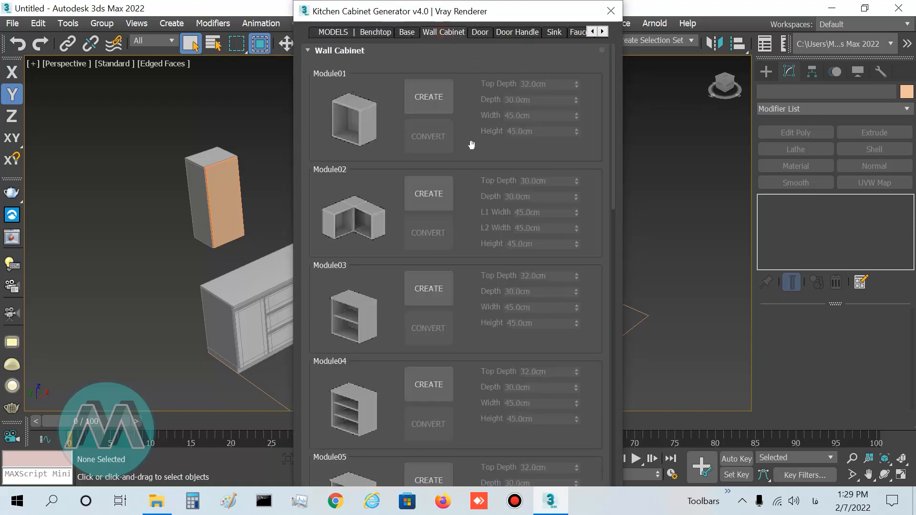
{"action": "left_click_drag", "start_coordinate": [613, 150], "coordinate": [619, 221]}
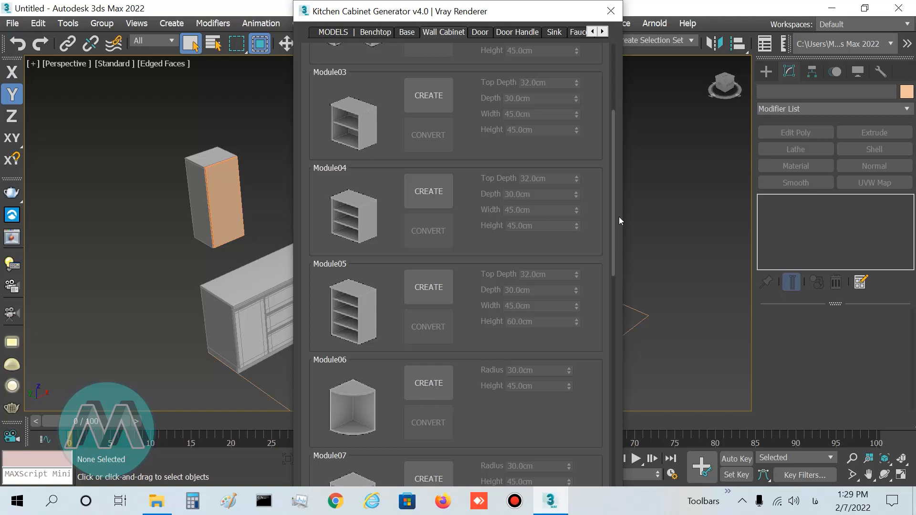
{"action": "left_click_drag", "start_coordinate": [619, 218], "coordinate": [615, 241]}
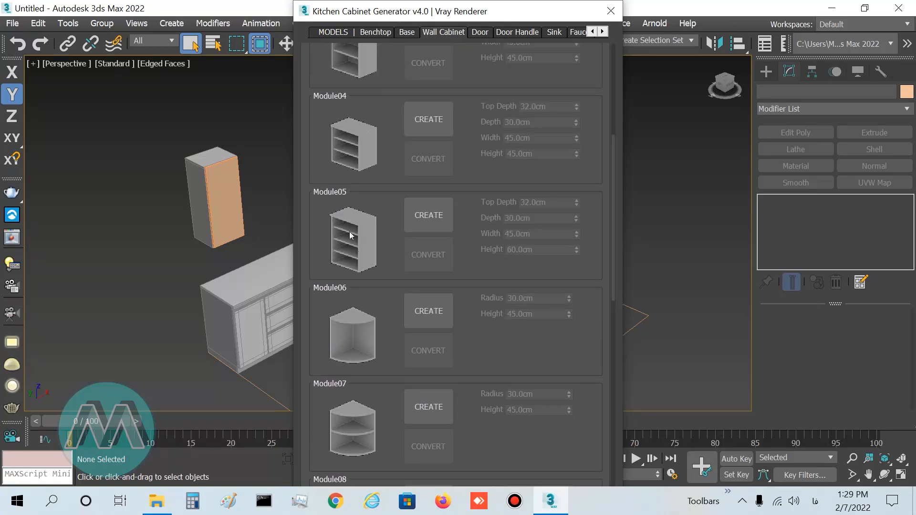
{"action": "left_click", "coordinate": [421, 226]}
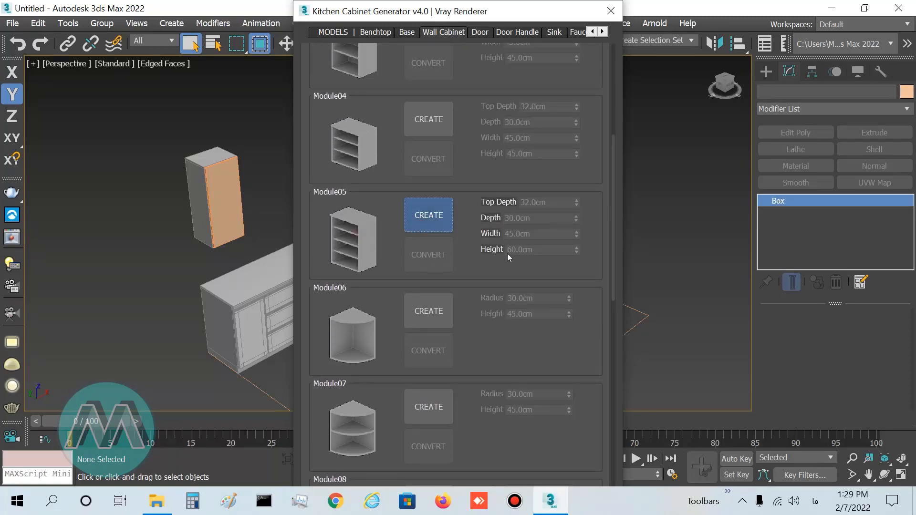
Set the Module05 cabinet's top depth and depth to 33 cm and its width to 80 cm, convert it and close the generator.
{"action": "left_click_drag", "start_coordinate": [510, 20], "coordinate": [612, 25]}
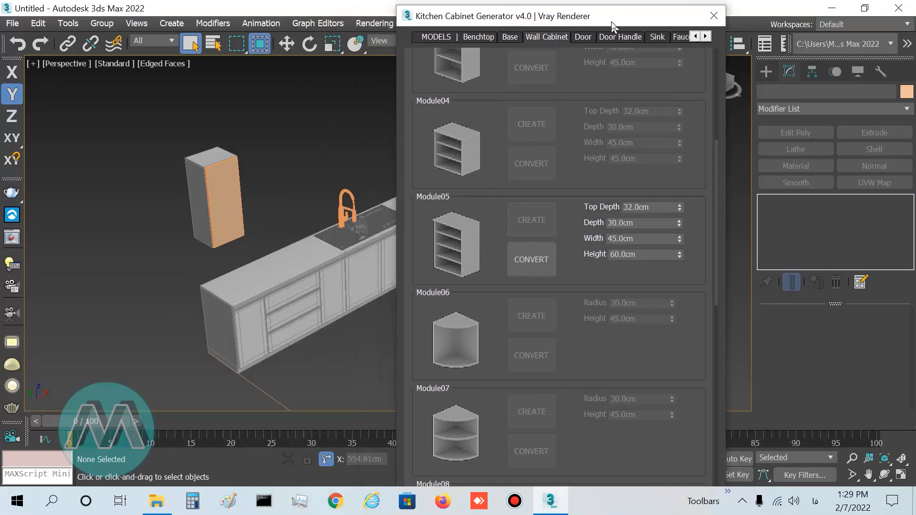
{"action": "left_click_drag", "start_coordinate": [653, 208], "coordinate": [619, 201]}
{"action": "type", "text": "33"}
{"action": "key", "text": "Tab"}
{"action": "type", "text": "333"}
{"action": "key", "text": "BackSpace"}
{"action": "key", "text": "Tab"}
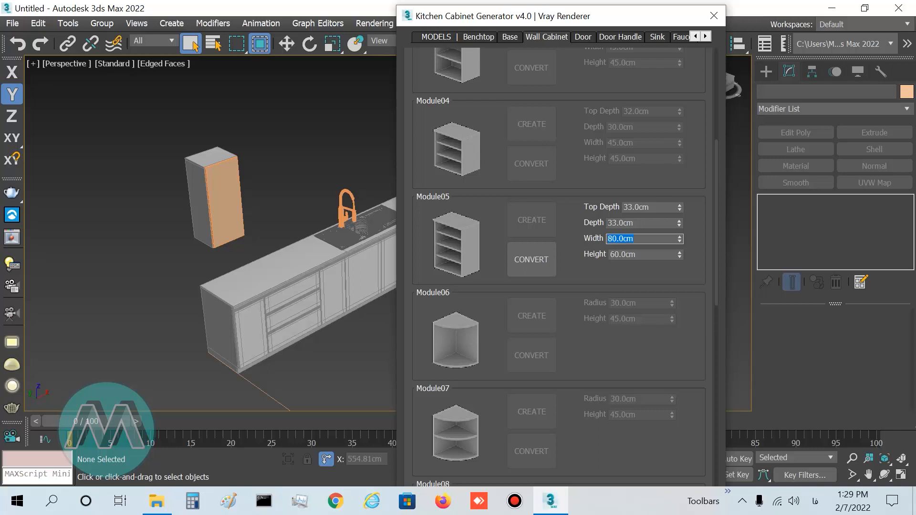
{"action": "key", "text": "Tab"}
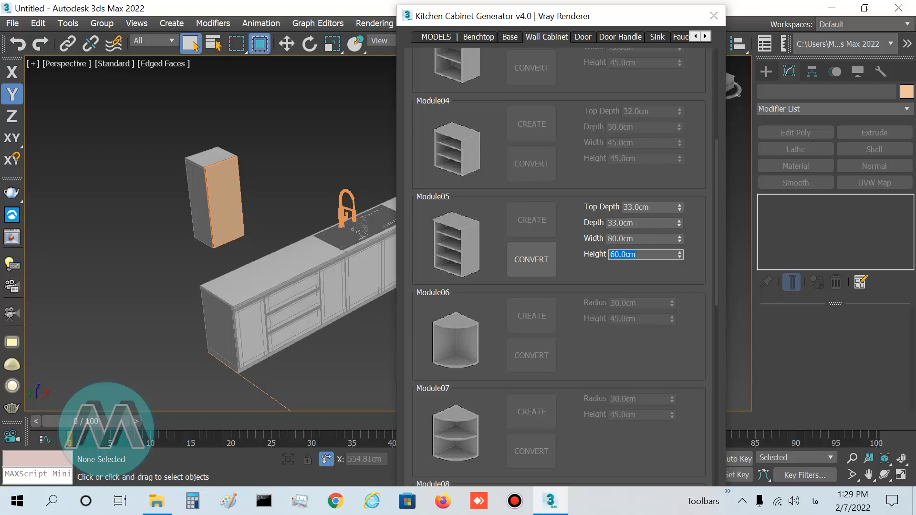
{"action": "left_click", "coordinate": [540, 273]}
{"action": "left_click", "coordinate": [714, 16]}
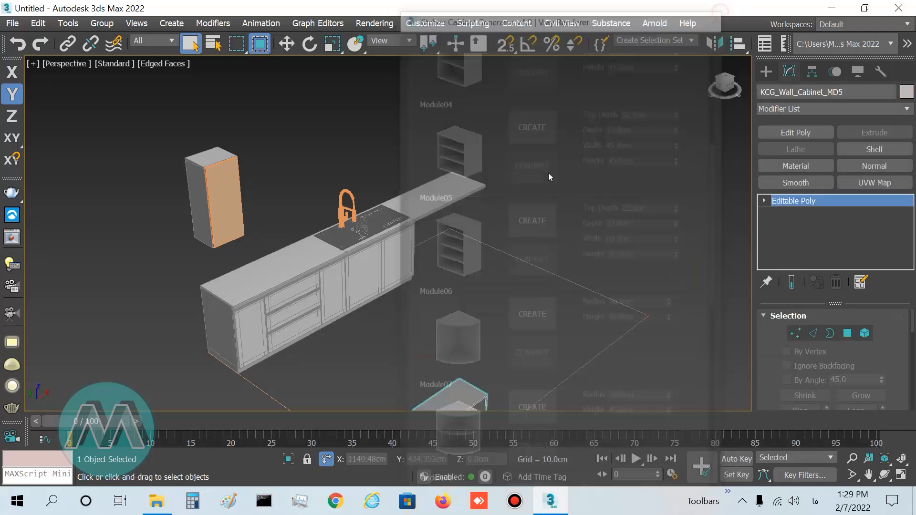
Move the new wall cabinet in the Top view from the origin to the back of the base run, near the first wall cabinet.
{"action": "scroll", "coordinate": [485, 261], "scroll_direction": "down", "scroll_amount": 5}
{"action": "right_click", "coordinate": [480, 264]}
{"action": "left_click", "coordinate": [514, 271]}
{"action": "key", "text": "alt+w"}
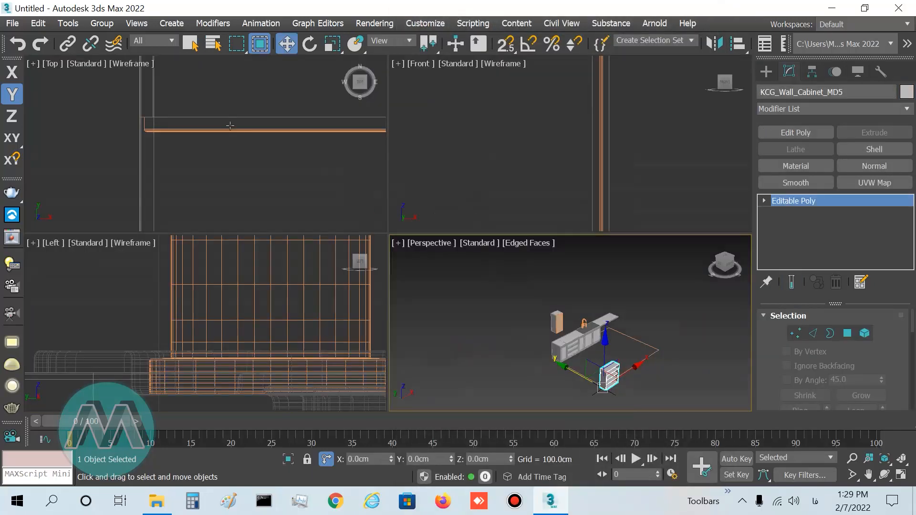
{"action": "right_click", "coordinate": [229, 125]}
{"action": "key", "text": "alt+w"}
{"action": "scroll", "coordinate": [314, 323], "scroll_direction": "down", "scroll_amount": 10}
{"action": "middle_click_drag", "start_coordinate": [310, 304], "coordinate": [292, 156]}
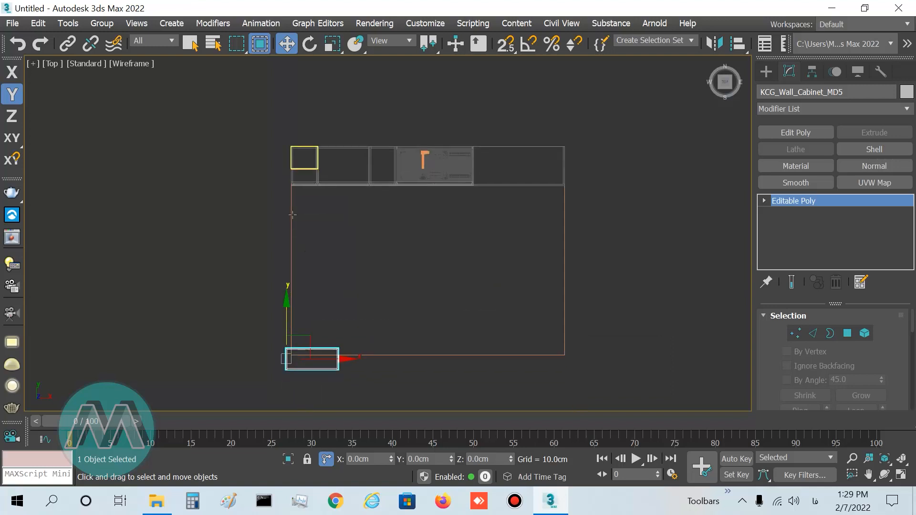
{"action": "left_click_drag", "start_coordinate": [301, 332], "coordinate": [333, 120]}
{"action": "scroll", "coordinate": [317, 133], "scroll_direction": "up", "scroll_amount": 10}
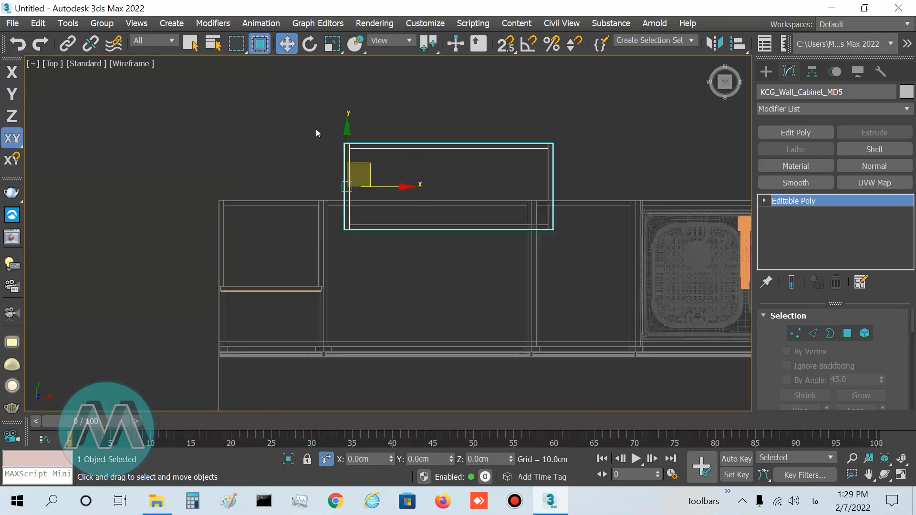
Enable snapping and align the new wall cabinet's corner flush against the right side of the first wall cabinet in the Top view.
{"action": "left_click", "coordinate": [506, 44]}
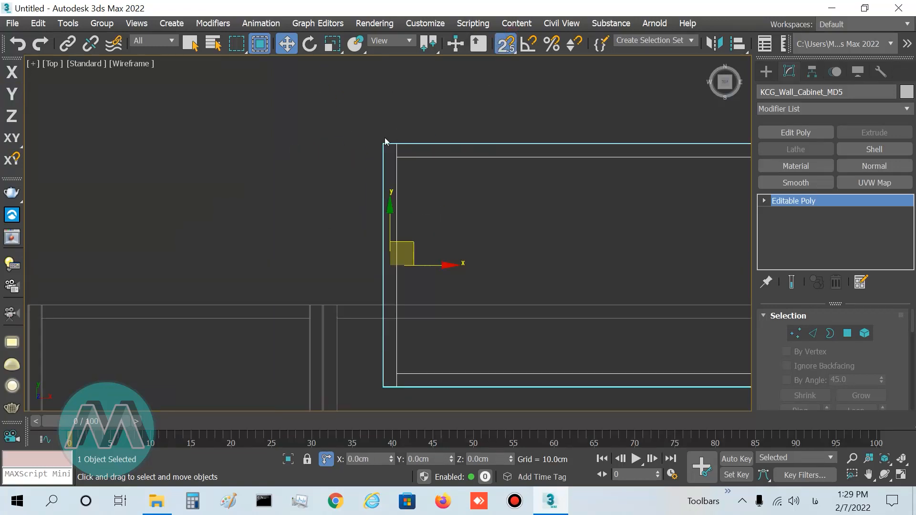
{"action": "left_click_drag", "start_coordinate": [383, 143], "coordinate": [308, 245]}
{"action": "scroll", "coordinate": [339, 316], "scroll_direction": "up", "scroll_amount": 5}
{"action": "key", "text": "z"}
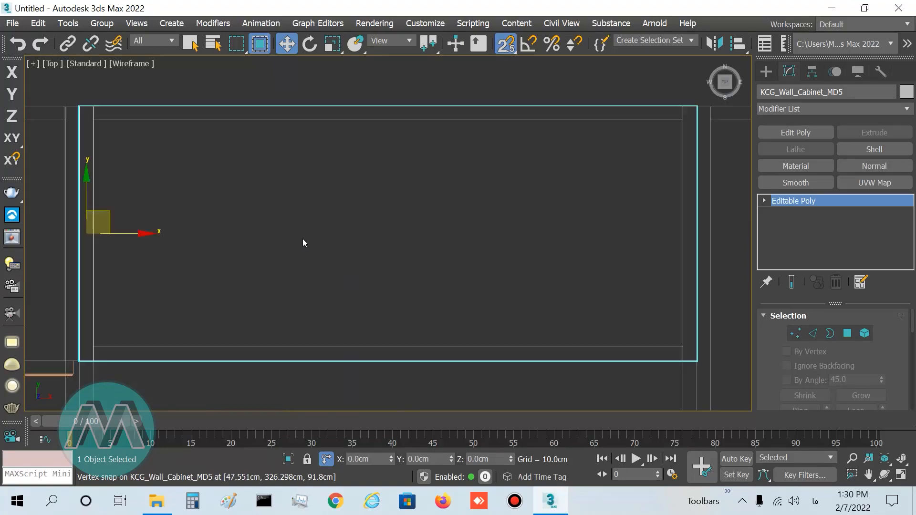
{"action": "scroll", "coordinate": [342, 266], "scroll_direction": "up", "scroll_amount": 6}
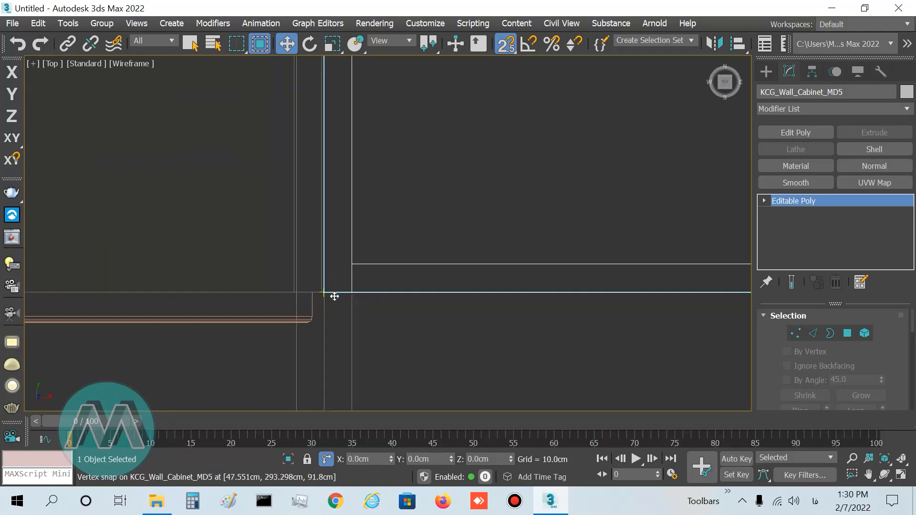
{"action": "scroll", "coordinate": [258, 285], "scroll_direction": "up", "scroll_amount": 5}
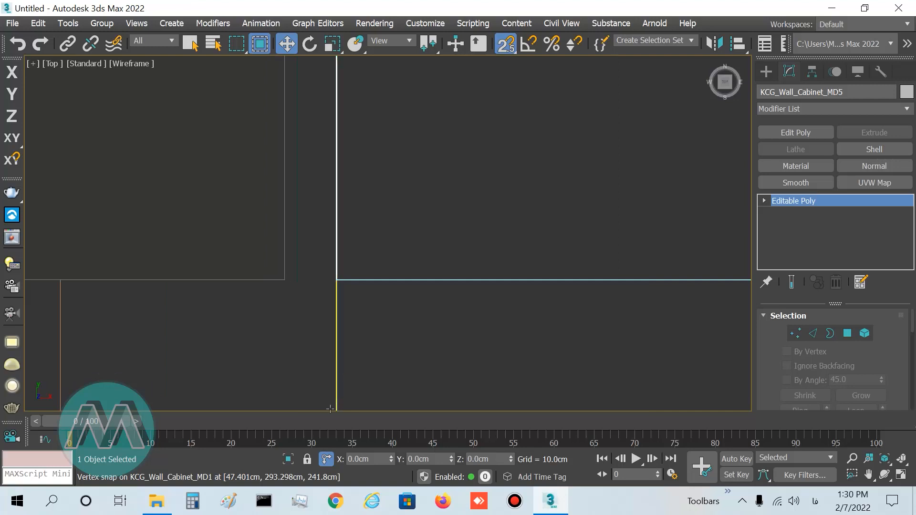
{"action": "left_click_drag", "start_coordinate": [336, 281], "coordinate": [292, 291]}
{"action": "scroll", "coordinate": [292, 292], "scroll_direction": "down", "scroll_amount": 4}
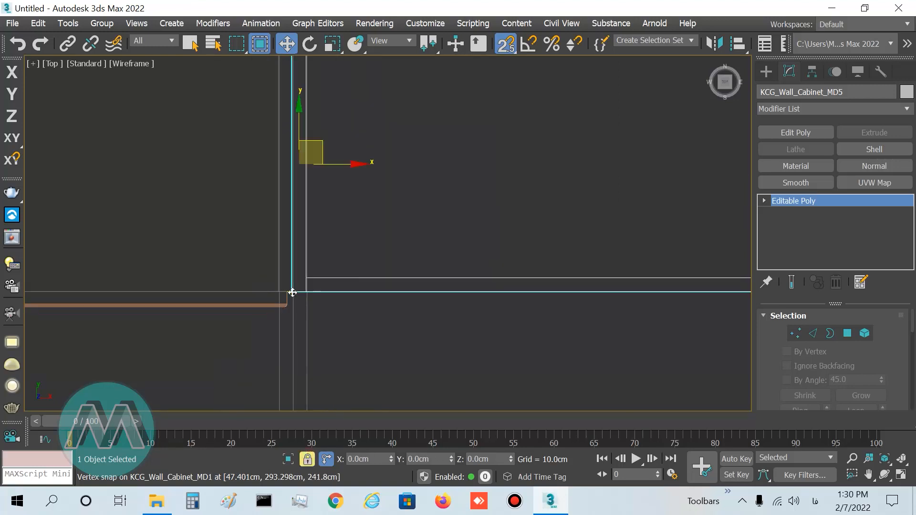
{"action": "scroll", "coordinate": [267, 301], "scroll_direction": "up", "scroll_amount": 4}
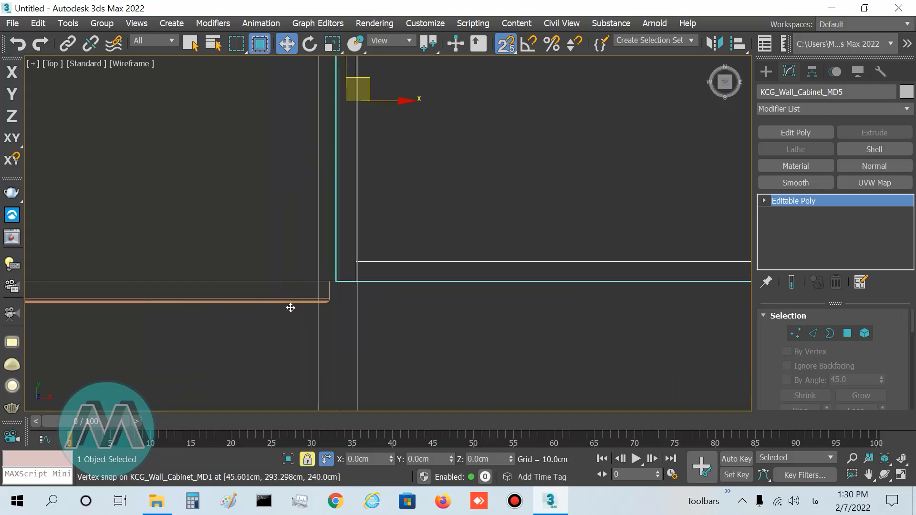
Raise the new wall cabinet 150 cm along Z in the Perspective view.
{"action": "key", "text": "alt+w"}
{"action": "middle_click", "coordinate": [451, 327]}
{"action": "key", "text": "alt+w"}
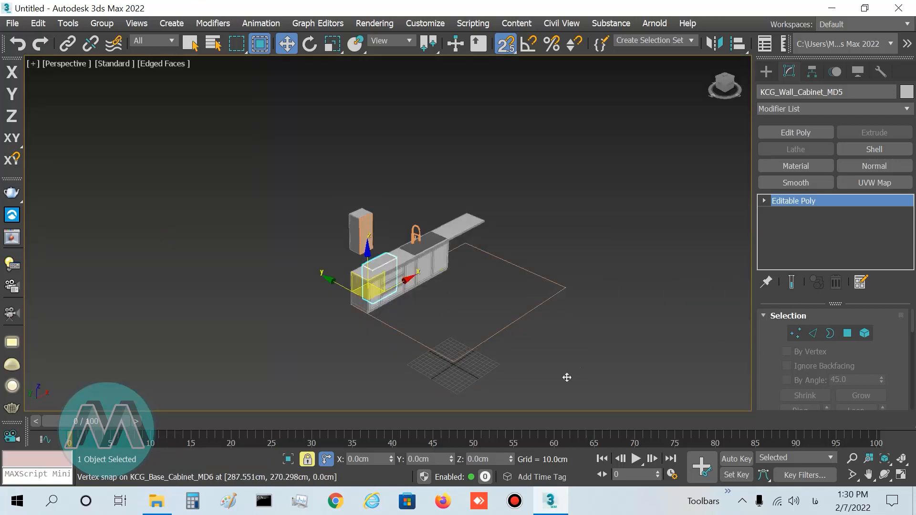
{"action": "scroll", "coordinate": [466, 278], "scroll_direction": "up", "scroll_amount": 4}
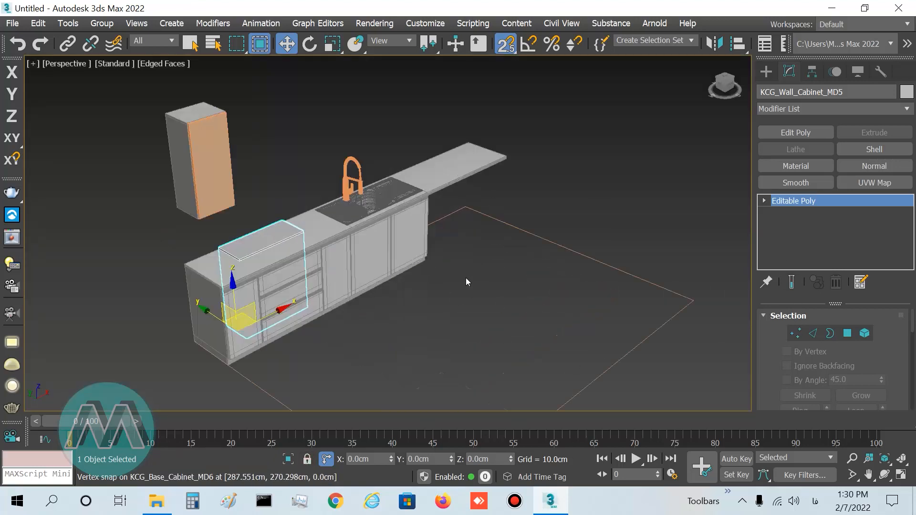
{"action": "left_click", "coordinate": [500, 459]}
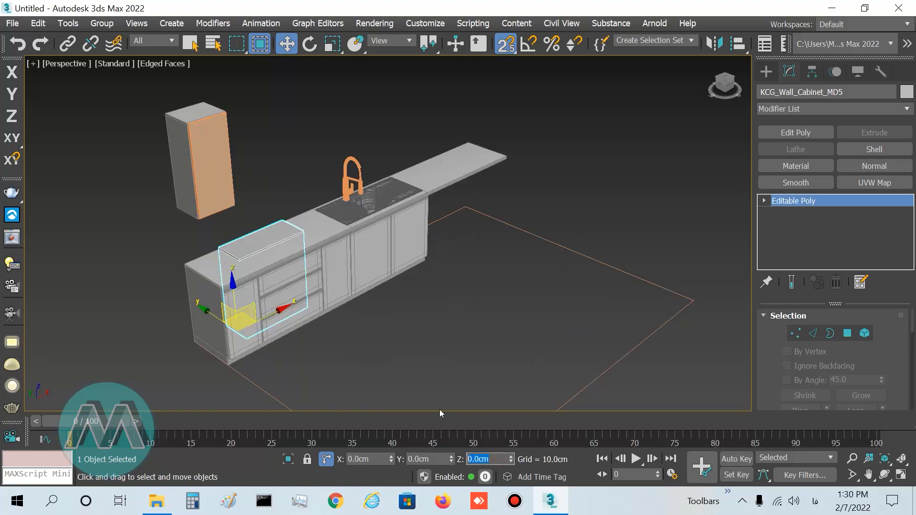
{"action": "type", "text": "150"}
{"action": "key", "text": "Return"}
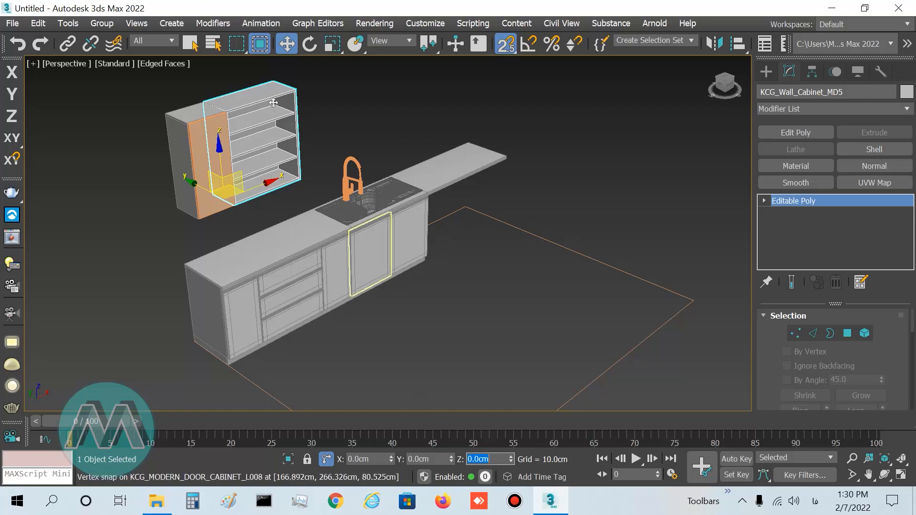
Select the open-shelf wall cabinet together with the neighbouring door panel and isolate both.
{"action": "left_click", "coordinate": [189, 44]}
{"action": "left_click", "coordinate": [428, 113]}
{"action": "middle_click_drag", "start_coordinate": [429, 113], "coordinate": [368, 152], "text": "alt"}
{"action": "scroll", "coordinate": [309, 145], "scroll_direction": "up", "scroll_amount": 3}
{"action": "scroll", "coordinate": [310, 149], "scroll_direction": "up", "scroll_amount": 5}
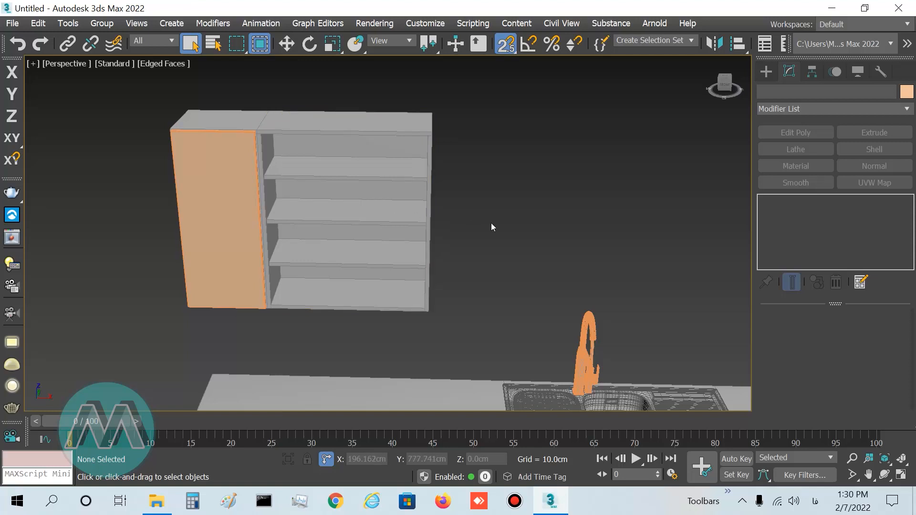
{"action": "left_click", "coordinate": [380, 161]}
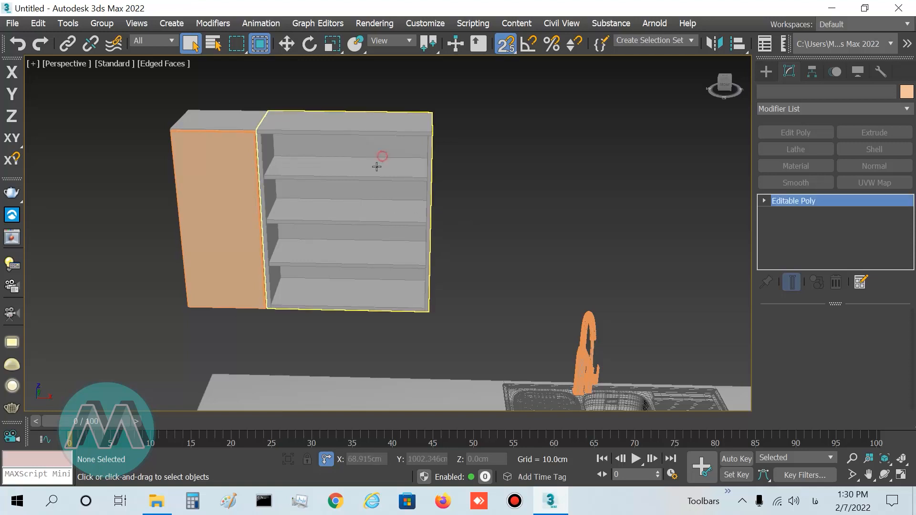
{"action": "left_click", "coordinate": [236, 161], "text": "ctrl"}
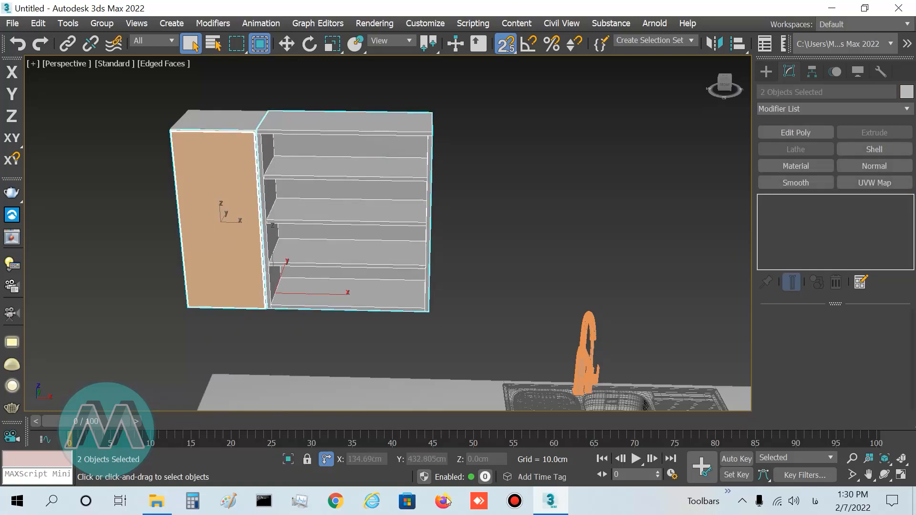
{"action": "left_click", "coordinate": [287, 459]}
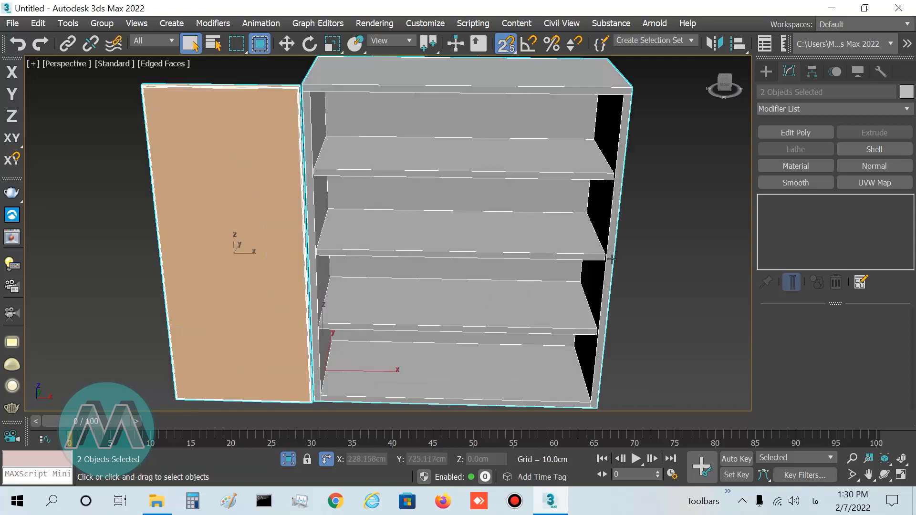
In the Front view, clone the tall door panel as a copy along X onto the front of the open-shelf wall cabinet.
{"action": "key", "text": "alt+w"}
{"action": "key", "text": "alt+w"}
{"action": "key", "text": "z"}
{"action": "left_click", "coordinate": [262, 76]}
{"action": "left_click", "coordinate": [255, 84]}
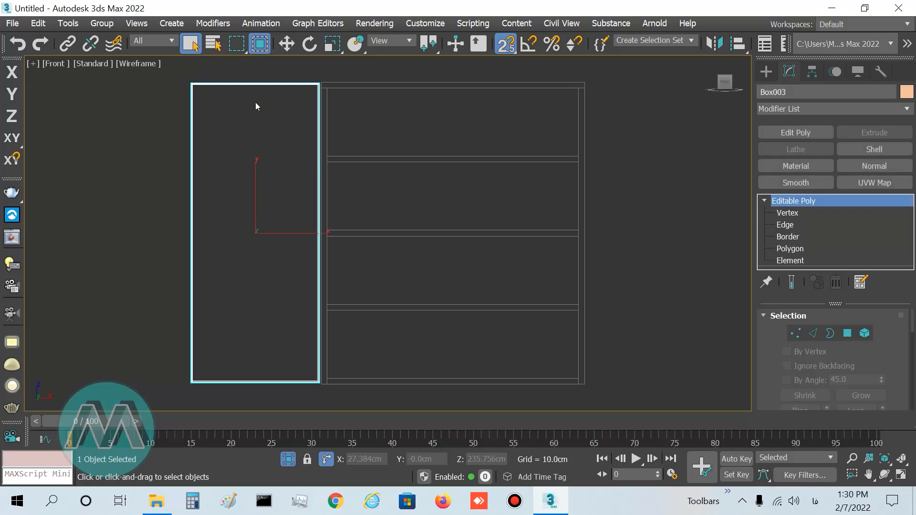
{"action": "key", "text": "w"}
{"action": "key", "text": "F8"}
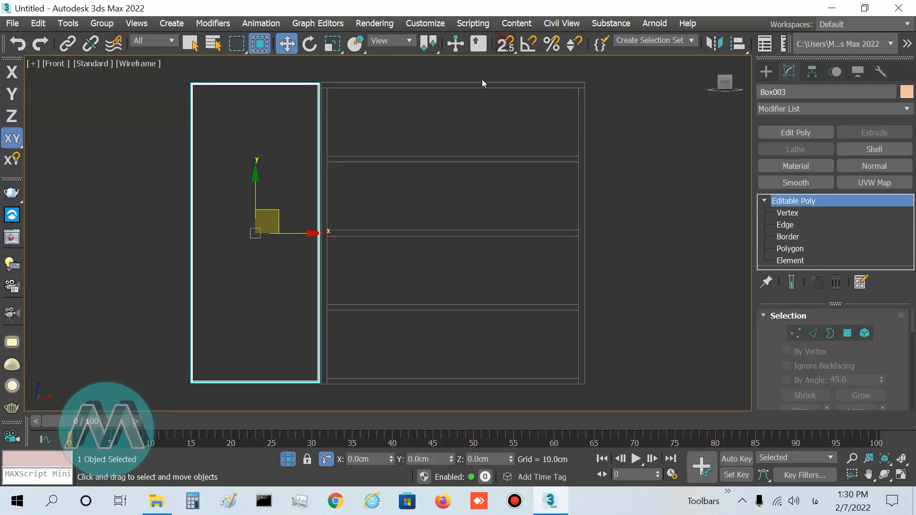
{"action": "left_click_drag", "start_coordinate": [313, 233], "coordinate": [427, 224], "text": "shift"}
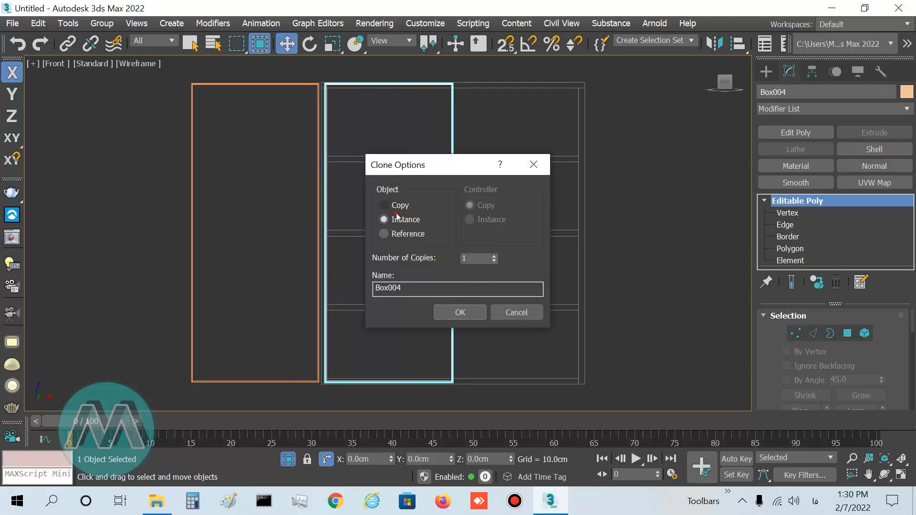
{"action": "left_click", "coordinate": [384, 205]}
{"action": "left_click", "coordinate": [449, 310]}
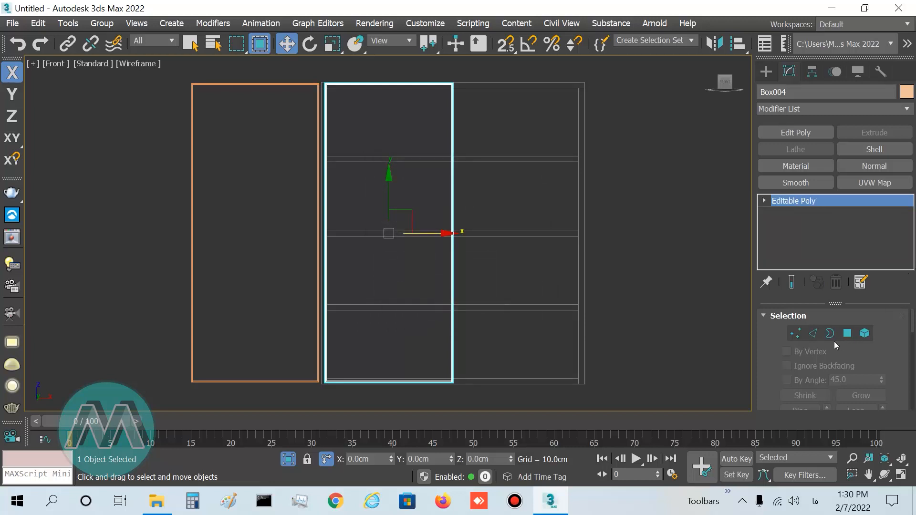
Reshape the copied panel by raising its bottom vertices to the cabinet's mid-height and moving its right vertices to the cabinet's right edge.
{"action": "left_click", "coordinate": [795, 333]}
{"action": "left_click_drag", "start_coordinate": [640, 362], "coordinate": [282, 393]}
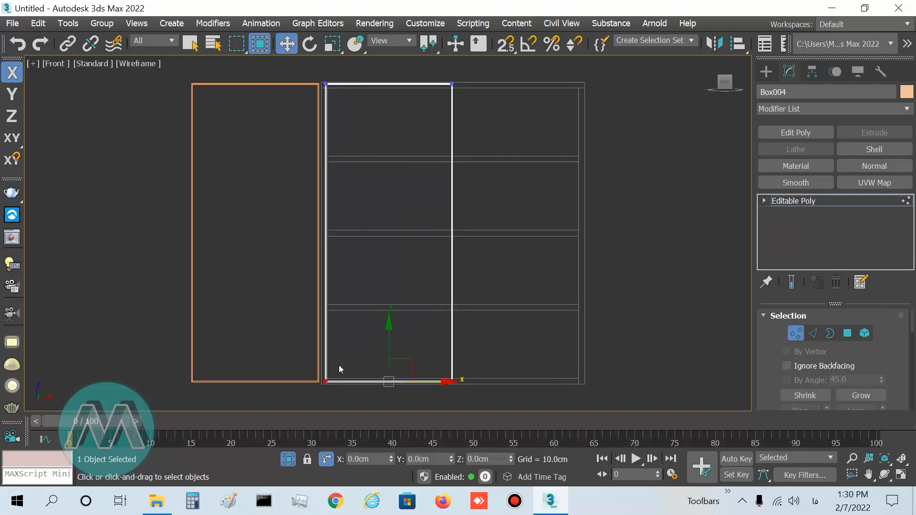
{"action": "left_click", "coordinate": [389, 338]}
{"action": "key", "text": "ctrl+z"}
{"action": "left_click_drag", "start_coordinate": [388, 347], "coordinate": [396, 193]}
{"action": "left_click_drag", "start_coordinate": [432, 68], "coordinate": [478, 252]}
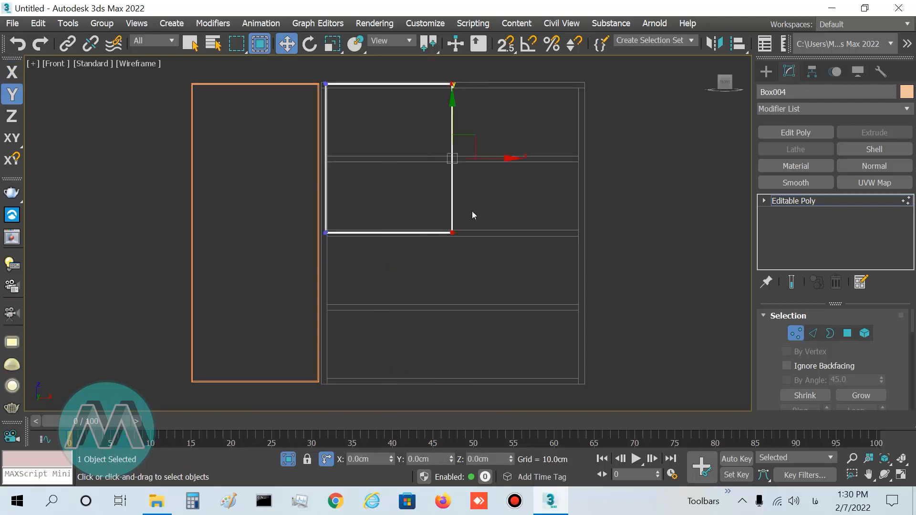
{"action": "left_click_drag", "start_coordinate": [499, 156], "coordinate": [630, 158]}
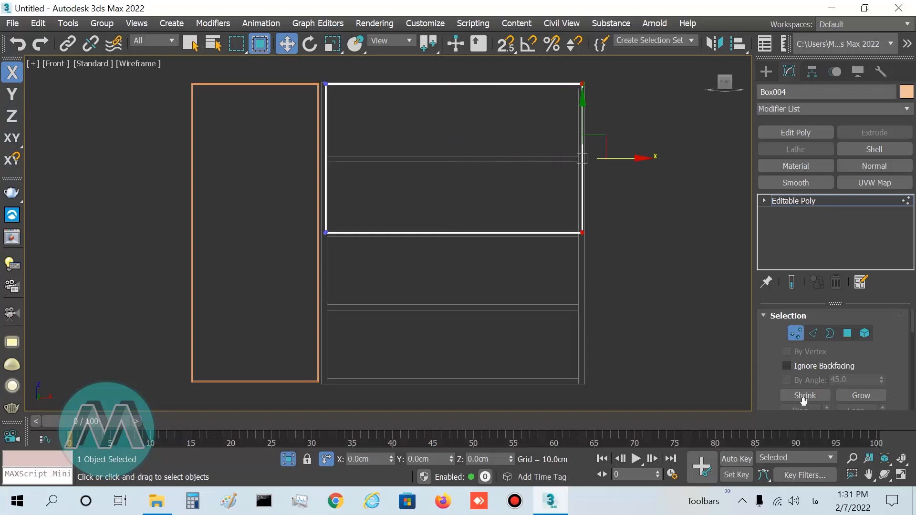
Duplicate the resized panel down over the cabinet's lower half and nudge it about 0.2 cm lower to leave a narrow gap.
{"action": "left_click", "coordinate": [795, 333]}
{"action": "left_click_drag", "start_coordinate": [388, 215], "coordinate": [384, 338], "text": "shift"}
{"action": "left_click", "coordinate": [460, 310]}
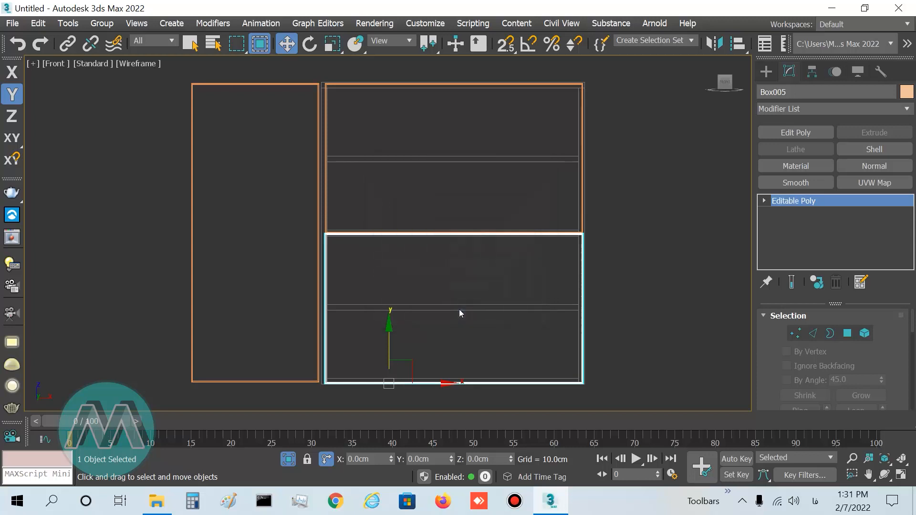
{"action": "scroll", "coordinate": [334, 253], "scroll_direction": "up", "scroll_amount": 5}
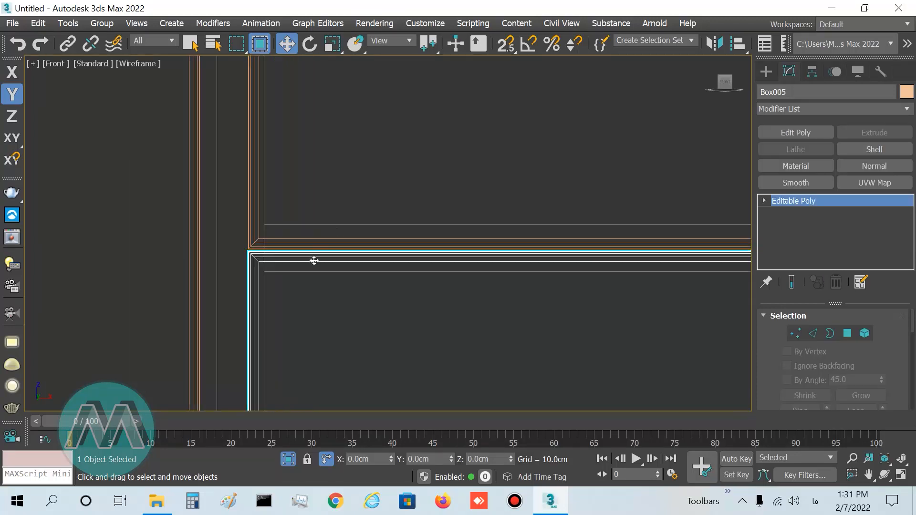
{"action": "left_click_drag", "start_coordinate": [252, 266], "coordinate": [252, 273]}
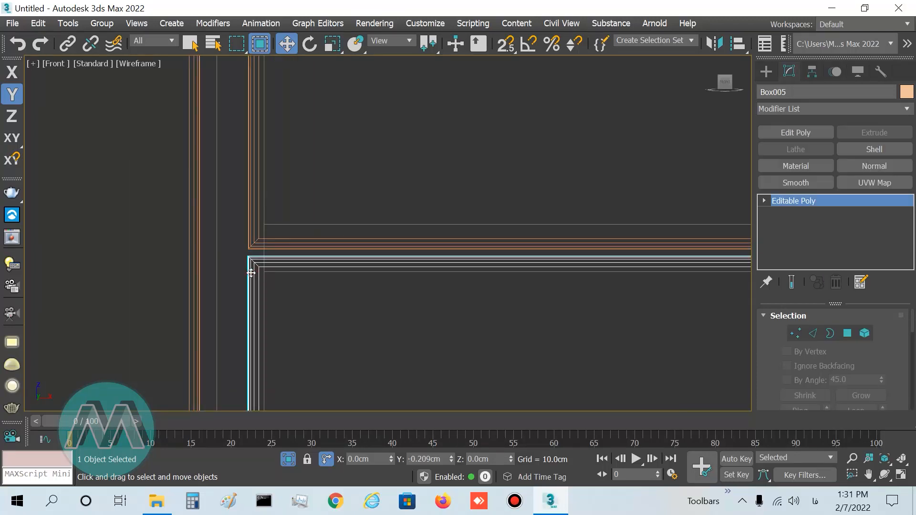
{"action": "key", "text": "z"}
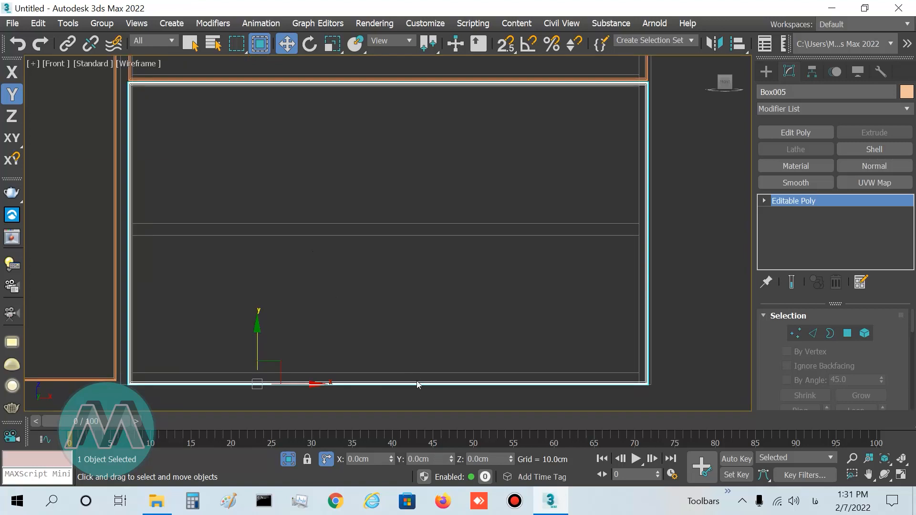
Attach the upper door panel to the lower one in the Perspective view so they form a single object.
{"action": "key", "text": "p"}
{"action": "right_click", "coordinate": [437, 248]}
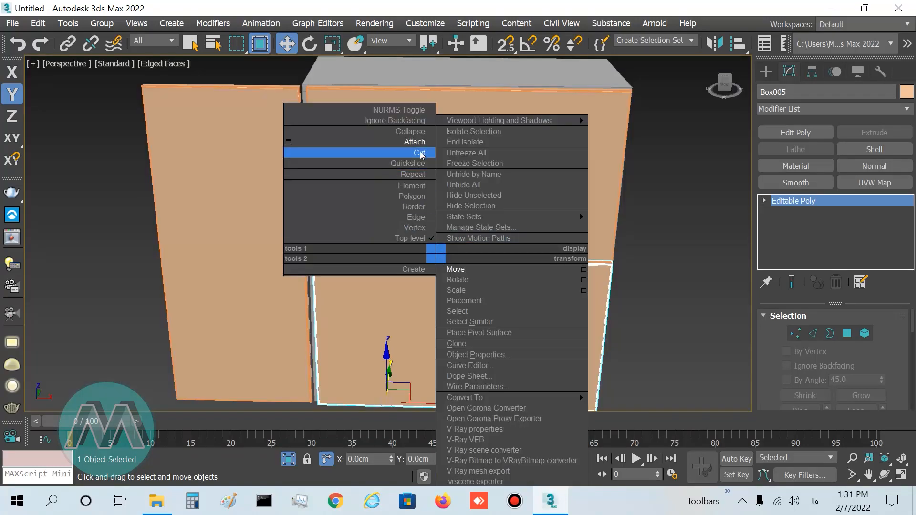
{"action": "left_click", "coordinate": [423, 141]}
{"action": "left_click", "coordinate": [460, 239]}
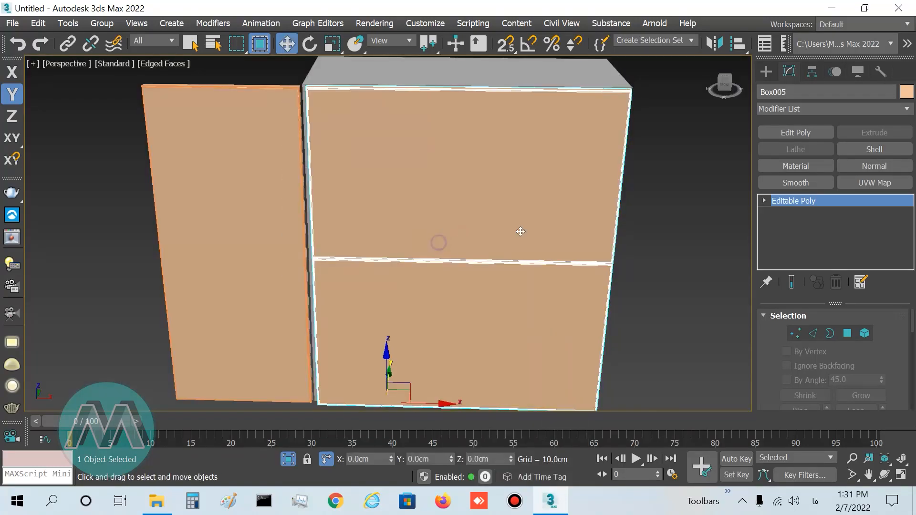
{"action": "key", "text": "w"}
{"action": "left_click", "coordinate": [646, 260]}
{"action": "left_click", "coordinate": [536, 259]}
In the Front view, raise the bottom vertices of the combined door panels slightly above the cabinet's bottom edge.
{"action": "key", "text": "f"}
{"action": "key", "text": "z"}
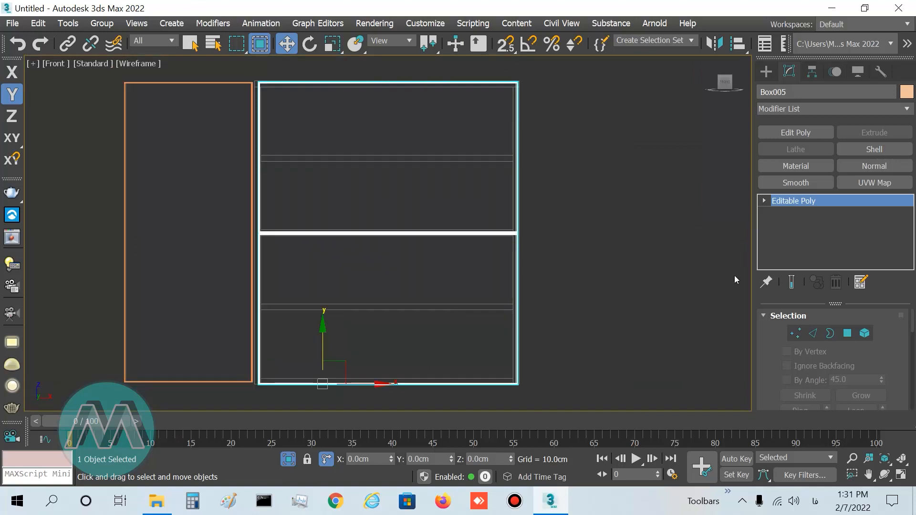
{"action": "left_click", "coordinate": [796, 333]}
{"action": "left_click_drag", "start_coordinate": [621, 348], "coordinate": [186, 420]}
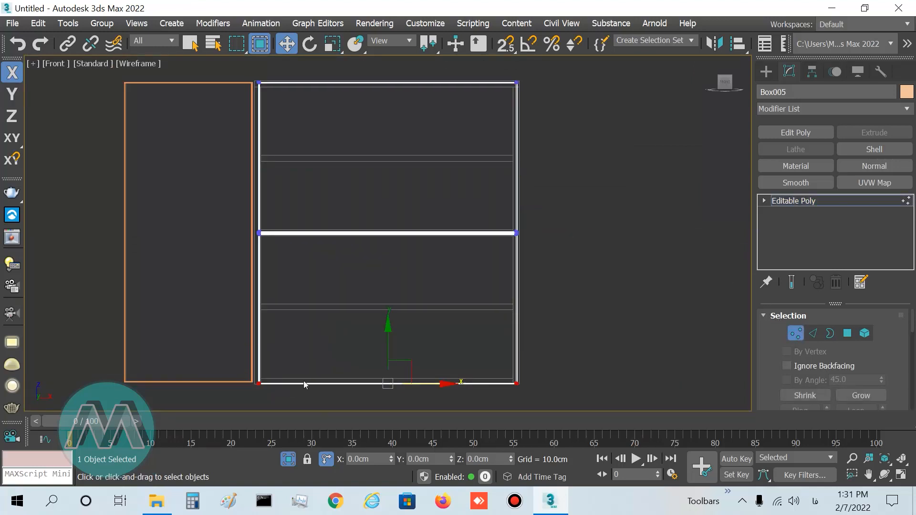
{"action": "scroll", "coordinate": [305, 382], "scroll_direction": "up", "scroll_amount": 3}
{"action": "left_click_drag", "start_coordinate": [522, 351], "coordinate": [516, 340]}
{"action": "left_click", "coordinate": [454, 274]}
{"action": "key", "text": "z"}
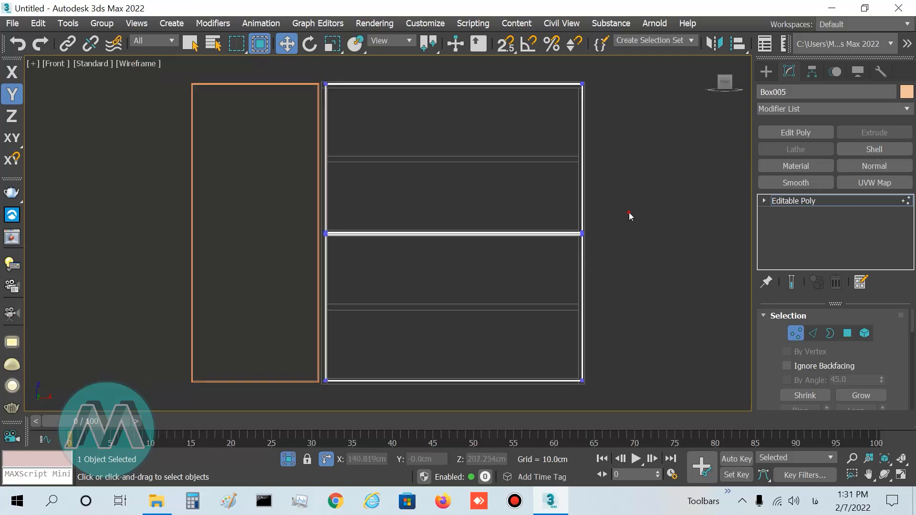
Select the vertices along the gap between the upper and lower door panels, check them up close, and finish vertex editing.
{"action": "left_click_drag", "start_coordinate": [629, 217], "coordinate": [306, 251]}
{"action": "key", "text": "z"}
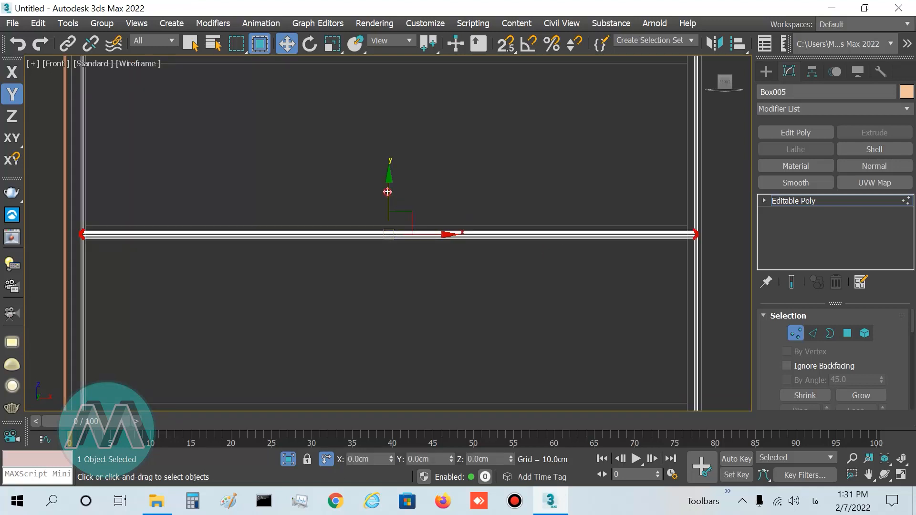
{"action": "scroll", "coordinate": [384, 227], "scroll_direction": "up", "scroll_amount": 5}
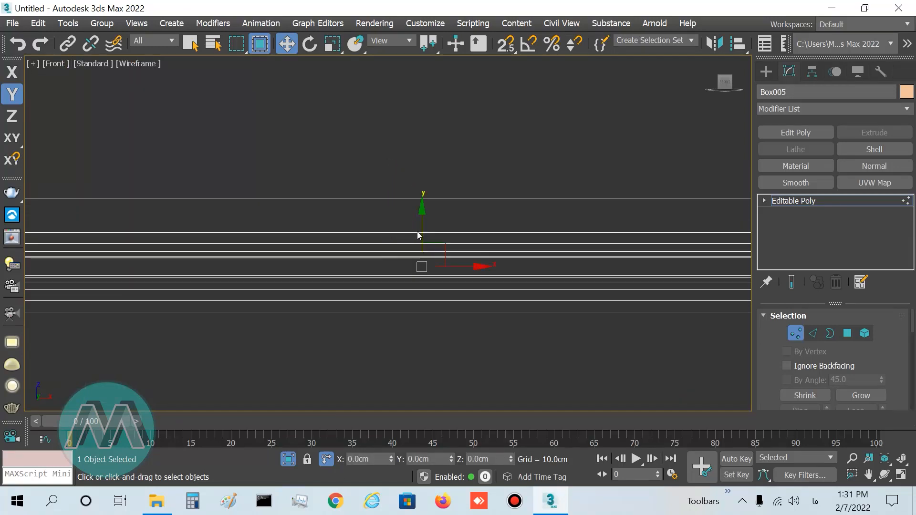
{"action": "key", "text": "z"}
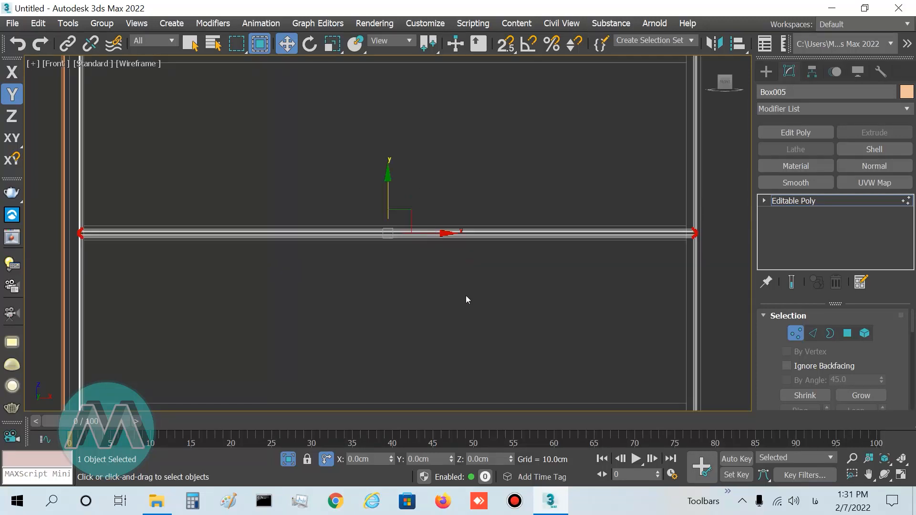
{"action": "key", "text": "alt+w"}
{"action": "right_click", "coordinate": [605, 314]}
{"action": "key", "text": "alt+w"}
{"action": "left_click", "coordinate": [795, 329]}
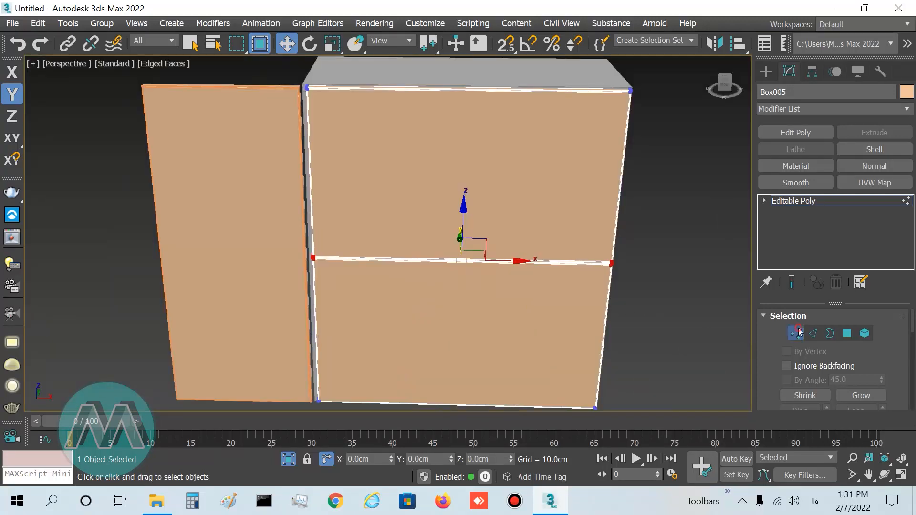
Exit isolation to show the whole kitchen and inspect the gap between the two wall cabinets' doors.
{"action": "left_click", "coordinate": [682, 303]}
{"action": "middle_click_drag", "start_coordinate": [508, 305], "coordinate": [401, 298], "text": "alt"}
{"action": "left_click", "coordinate": [287, 461]}
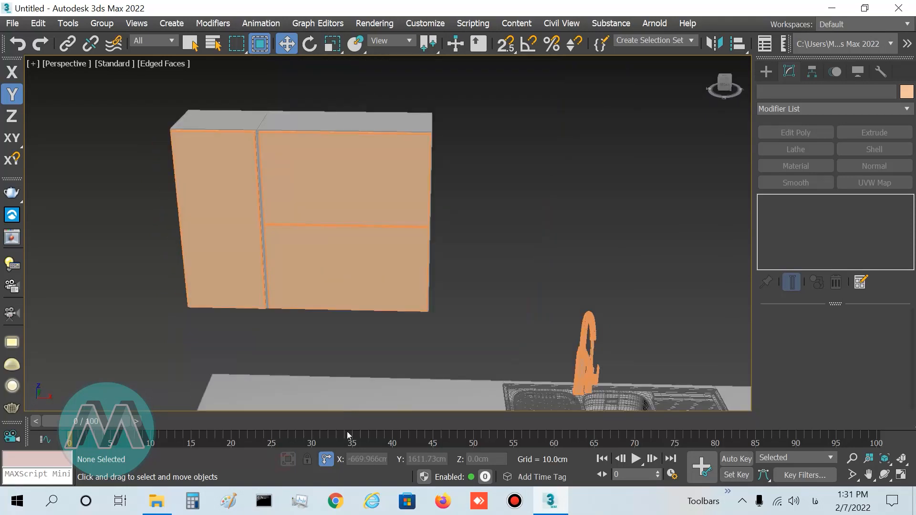
{"action": "middle_click_drag", "start_coordinate": [307, 295], "coordinate": [341, 316], "text": "alt"}
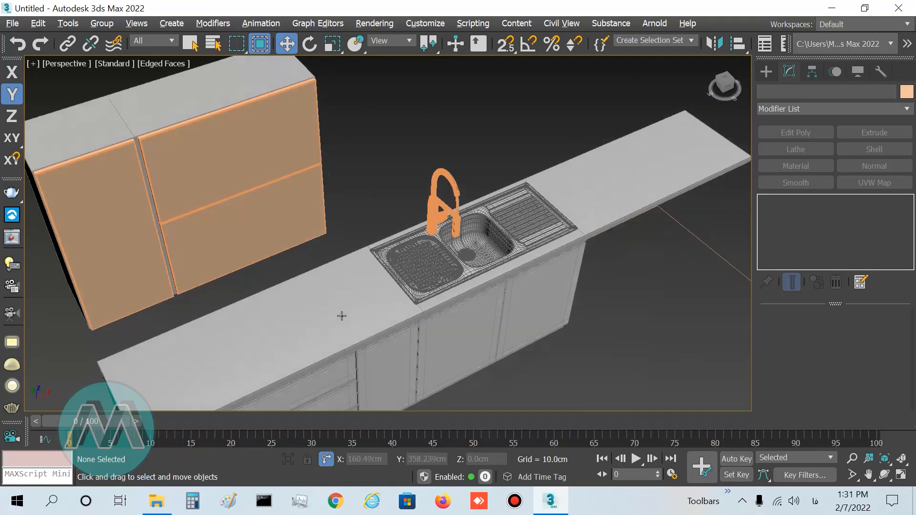
{"action": "scroll", "coordinate": [347, 276], "scroll_direction": "down", "scroll_amount": 3}
{"action": "middle_click_drag", "start_coordinate": [346, 276], "coordinate": [421, 254]}
{"action": "middle_click_drag", "start_coordinate": [534, 380], "coordinate": [502, 338], "text": "alt"}
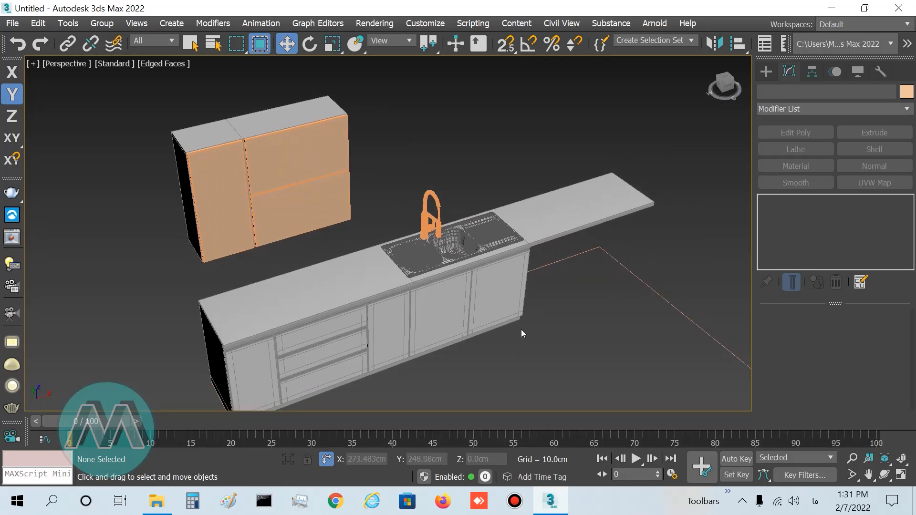
{"action": "left_click", "coordinate": [189, 44]}
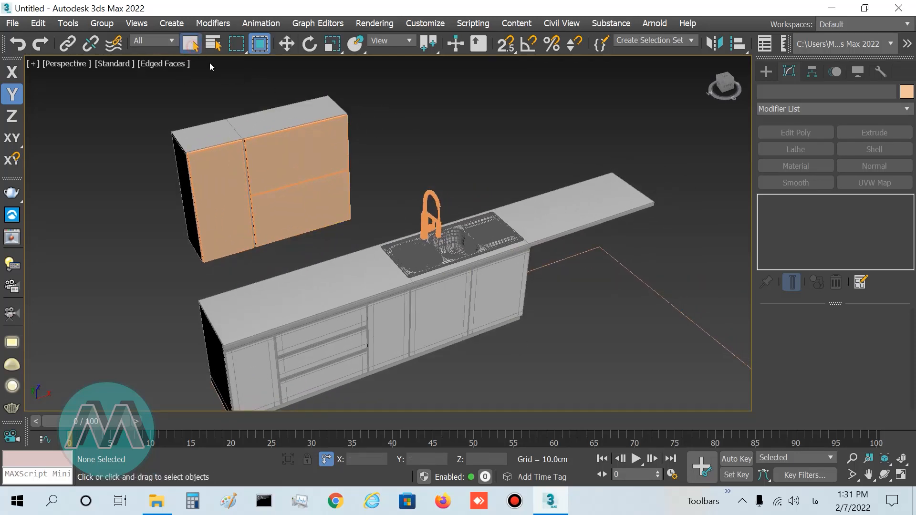
{"action": "middle_click_drag", "start_coordinate": [551, 345], "coordinate": [531, 353], "text": "alt"}
{"action": "left_click", "coordinate": [280, 115]}
{"action": "scroll", "coordinate": [295, 117], "scroll_direction": "up", "scroll_amount": 10}
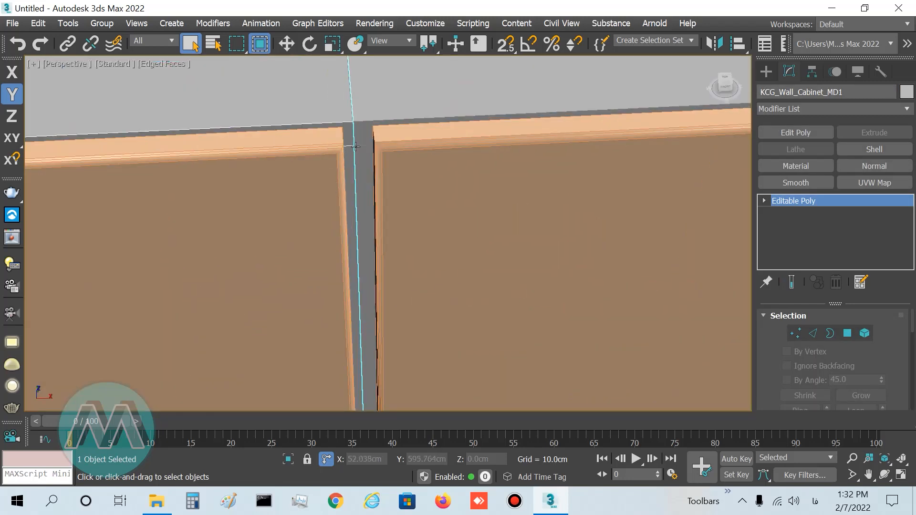
Move the left-edge vertices of the wide cabinet's door panels slightly left along X to narrow the gap beside the tall door.
{"action": "left_click", "coordinate": [385, 135]}
{"action": "key", "text": "alt+w"}
{"action": "middle_click", "coordinate": [413, 175]}
{"action": "key", "text": "alt+w"}
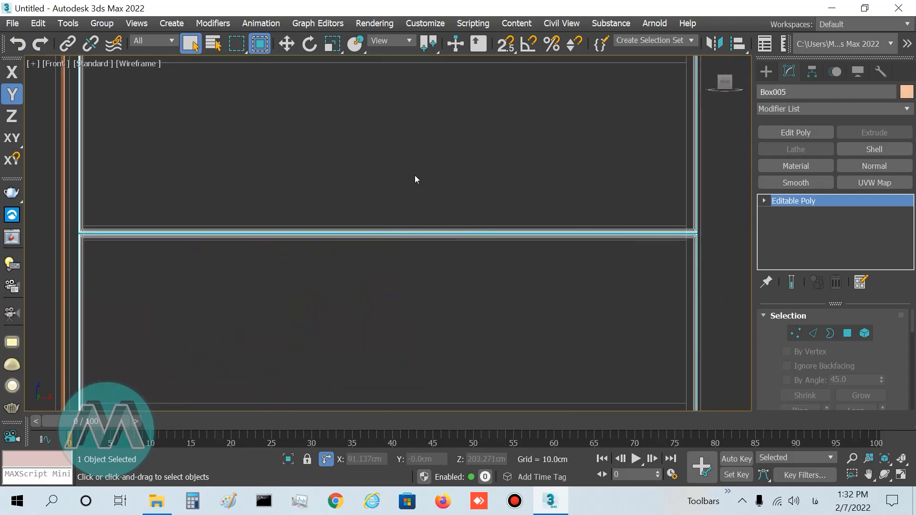
{"action": "key", "text": "z"}
{"action": "left_click", "coordinate": [795, 333]}
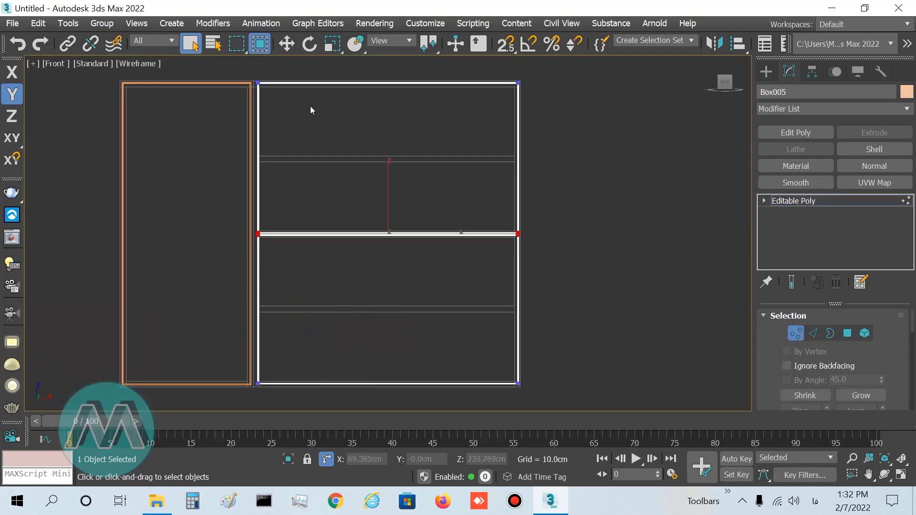
{"action": "scroll", "coordinate": [286, 221], "scroll_direction": "up", "scroll_amount": 6}
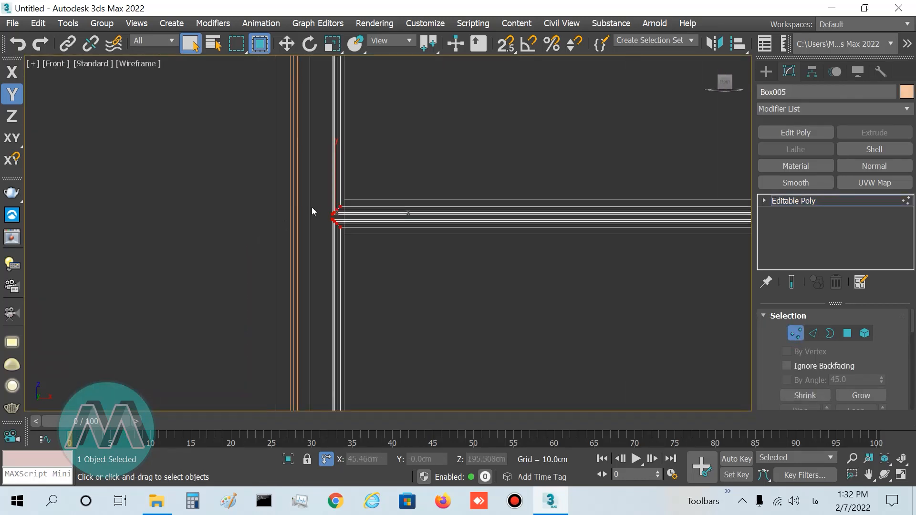
{"action": "key", "text": "w"}
{"action": "left_click_drag", "start_coordinate": [407, 232], "coordinate": [372, 229]}
{"action": "key", "text": "z"}
{"action": "key", "text": "alt+w"}
{"action": "middle_click", "coordinate": [552, 339]}
{"action": "key", "text": "alt+w"}
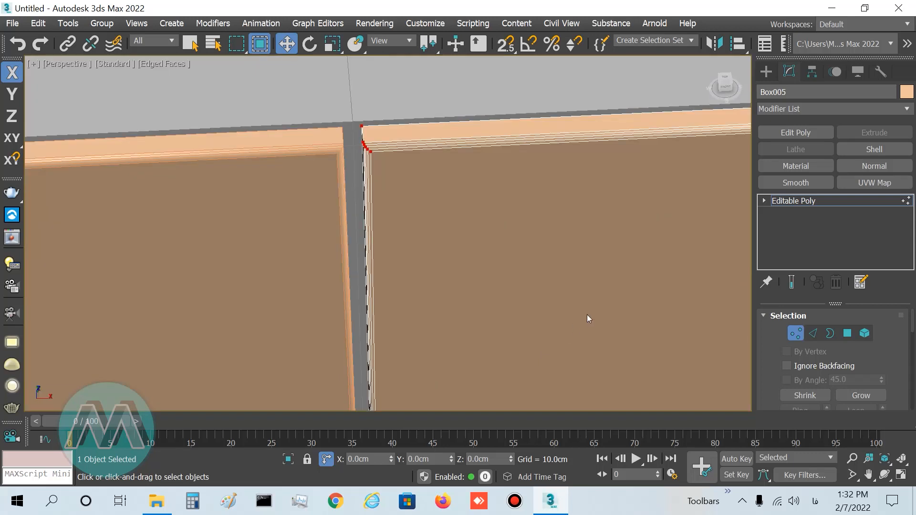
{"action": "left_click", "coordinate": [796, 334]}
{"action": "key", "text": "z"}
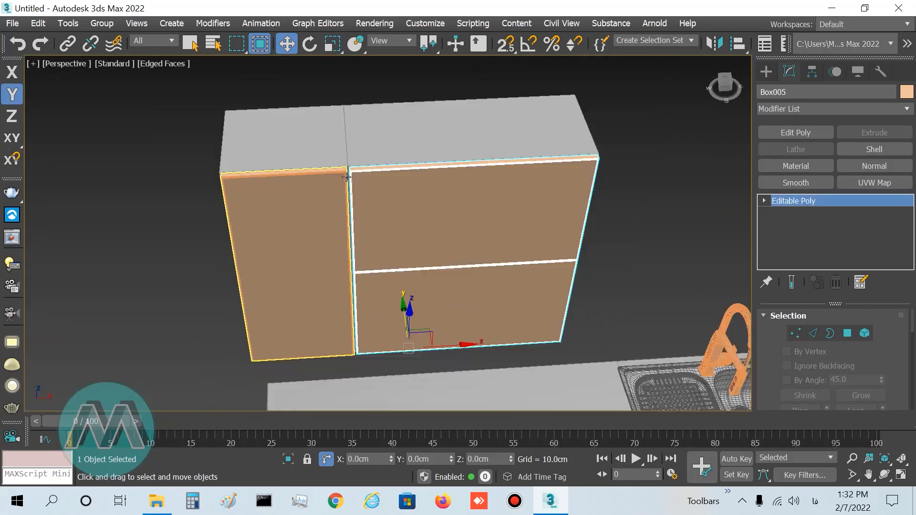
Clone the narrow wall cabinet and its door along X as an instance, placing them beyond the wide cabinet's right side.
{"action": "left_click", "coordinate": [638, 258]}
{"action": "middle_click_drag", "start_coordinate": [583, 253], "coordinate": [546, 247]}
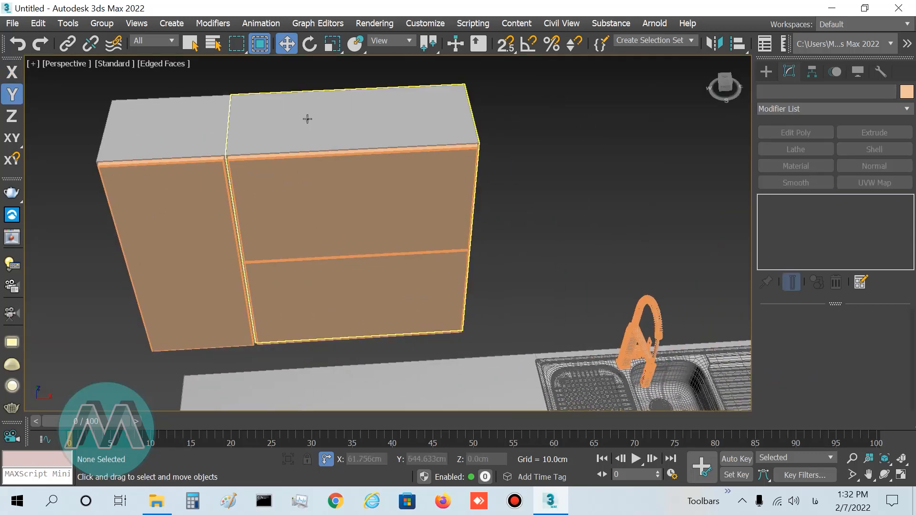
{"action": "left_click", "coordinate": [191, 43]}
{"action": "left_click", "coordinate": [153, 184]}
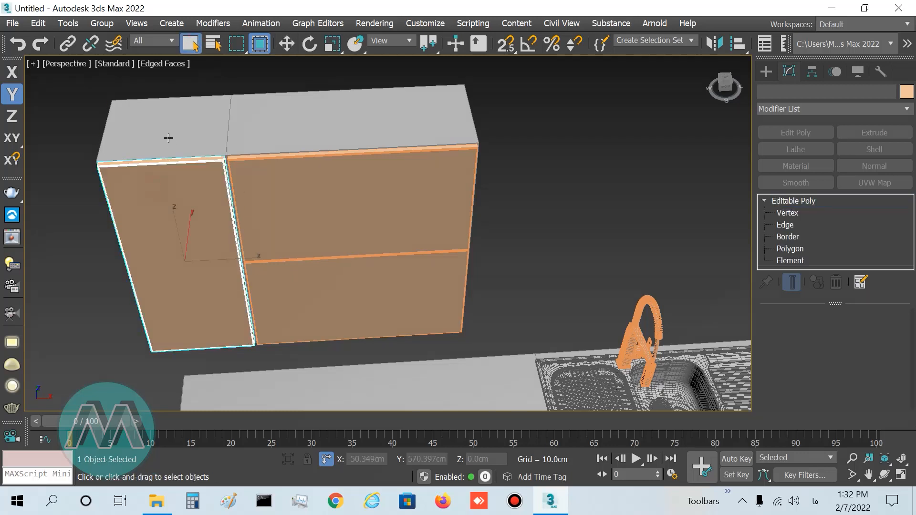
{"action": "left_click", "coordinate": [172, 144], "text": "ctrl"}
{"action": "key", "text": "w"}
{"action": "mouse_move", "coordinate": [222, 245]}
{"action": "left_mouse_down", "text": "shift"}
{"action": "mouse_move", "coordinate": [585, 262]}
{"action": "mouse_move", "coordinate": [597, 280]}
{"action": "left_mouse_up", "text": "shift"}
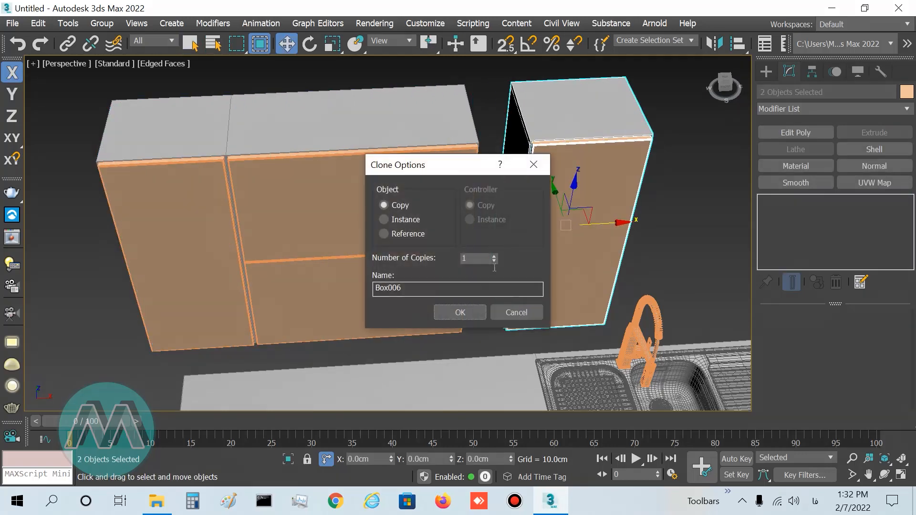
{"action": "left_click_drag", "start_coordinate": [484, 168], "coordinate": [407, 155]}
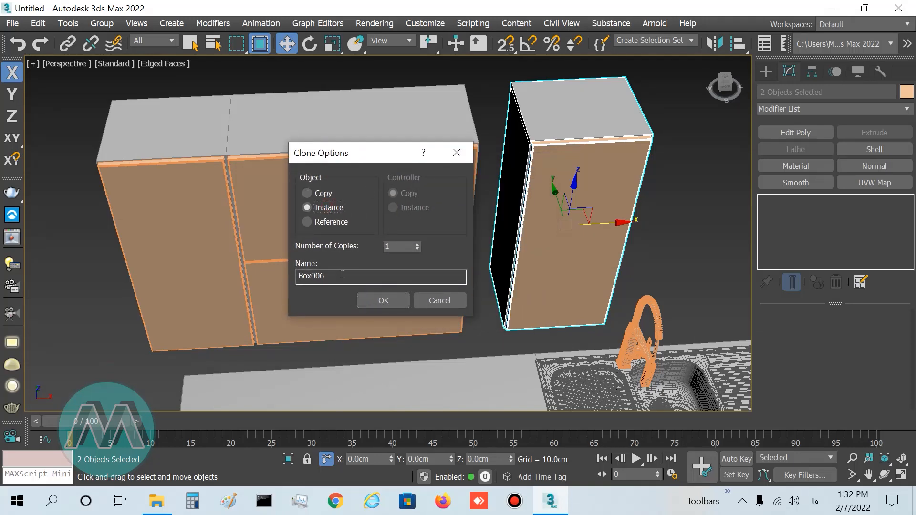
{"action": "left_click", "coordinate": [383, 300]}
Snap the cloned narrow wall cabinet and its door along X against the wide cabinet's side in the top view.
{"action": "key", "text": "alt+w"}
{"action": "key", "text": "alt+w"}
{"action": "key", "text": "z"}
{"action": "scroll", "coordinate": [392, 265], "scroll_direction": "down", "scroll_amount": 3}
{"action": "scroll", "coordinate": [224, 153], "scroll_direction": "up", "scroll_amount": 6}
{"action": "left_click", "coordinate": [507, 44]}
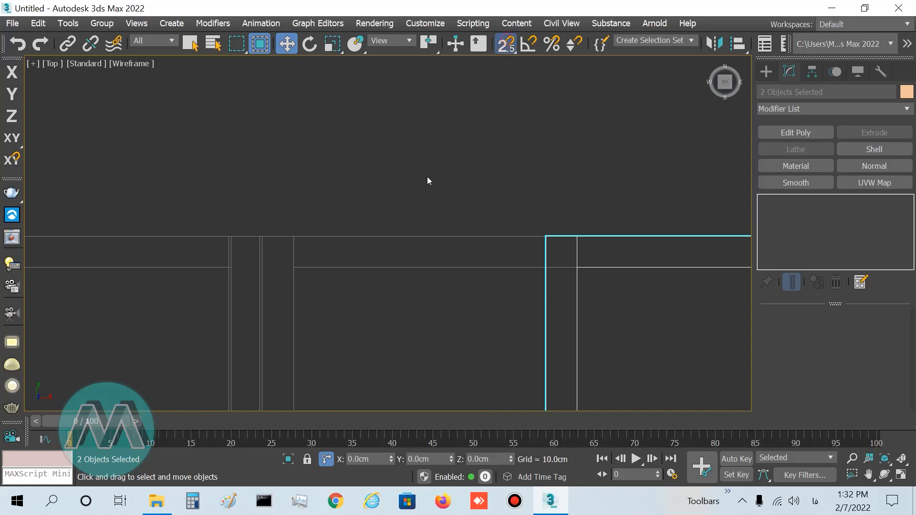
{"action": "middle_click_drag", "start_coordinate": [299, 293], "coordinate": [336, 246]}
{"action": "scroll", "coordinate": [337, 245], "scroll_direction": "up", "scroll_amount": 3}
{"action": "scroll", "coordinate": [482, 406], "scroll_direction": "down", "scroll_amount": 2}
{"action": "left_click", "coordinate": [307, 460]}
{"action": "middle_click_drag", "start_coordinate": [383, 363], "coordinate": [270, 310]}
{"action": "left_click_drag", "start_coordinate": [545, 237], "coordinate": [265, 233]}
{"action": "key", "text": "alt+w"}
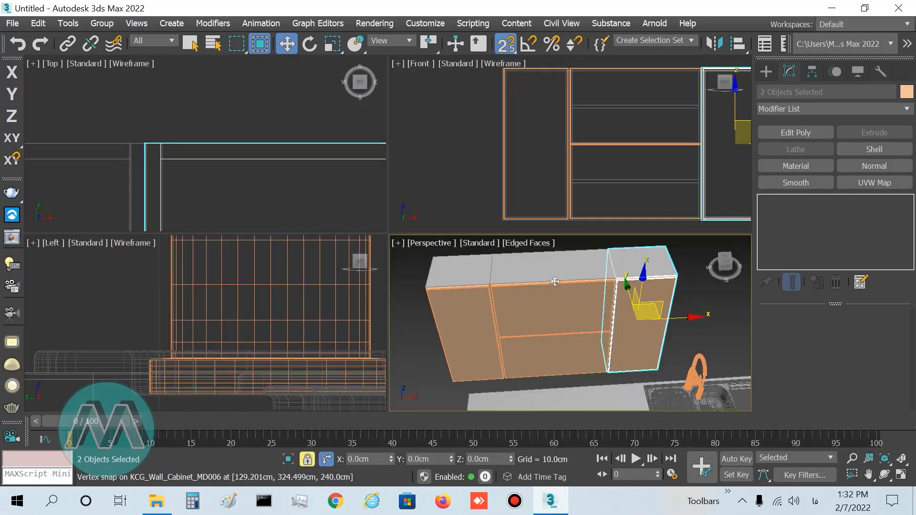
Unlock and clear the selection, and inspect the row of three wall cabinets above the countertop in perspective.
{"action": "middle_click", "coordinate": [541, 296]}
{"action": "key", "text": "alt+w"}
{"action": "key", "text": "z"}
{"action": "left_click", "coordinate": [310, 460]}
{"action": "left_click", "coordinate": [517, 263]}
{"action": "middle_click_drag", "start_coordinate": [517, 264], "coordinate": [371, 205], "text": "alt"}
{"action": "scroll", "coordinate": [523, 256], "scroll_direction": "down", "scroll_amount": 6}
{"action": "scroll", "coordinate": [371, 204], "scroll_direction": "up", "scroll_amount": 8}
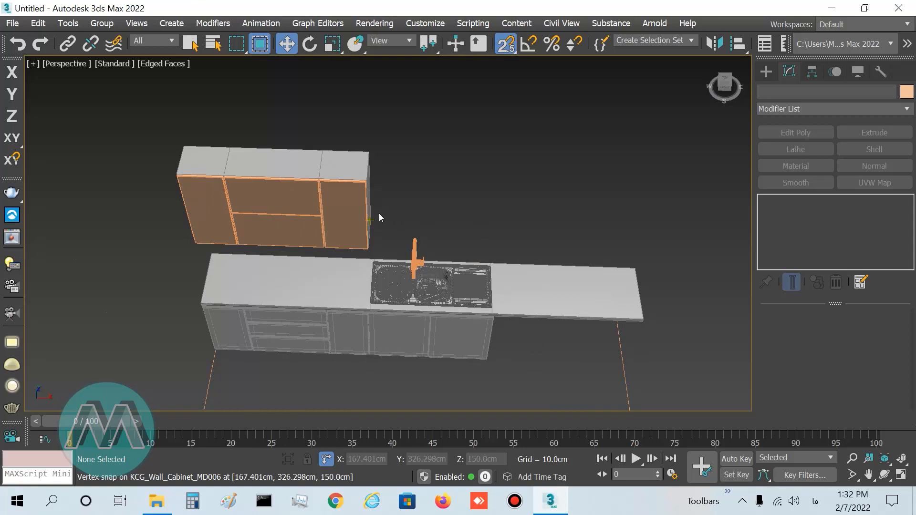
Clone the wide wall cabinet and its door panels along X as a copy, placing them beyond the second narrow cabinet.
{"action": "left_click", "coordinate": [190, 43]}
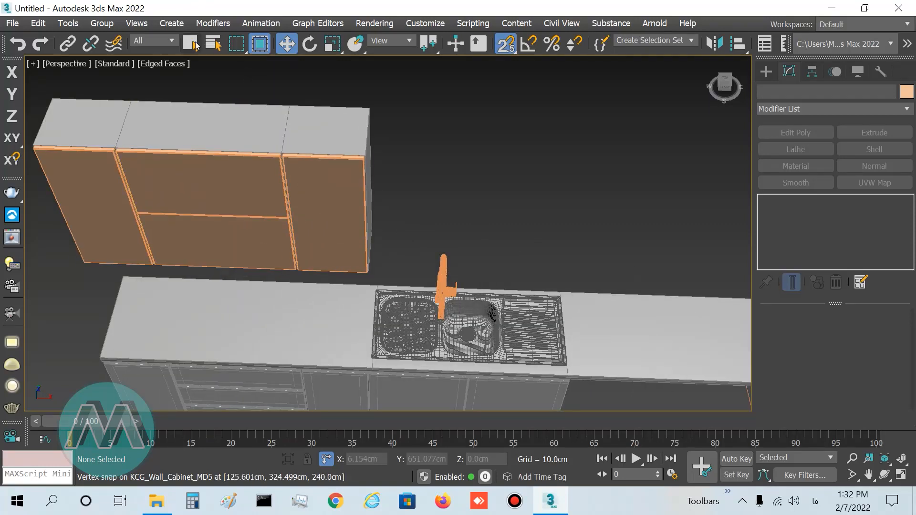
{"action": "left_click", "coordinate": [233, 116]}
{"action": "left_click", "coordinate": [378, 356], "text": "ctrl"}
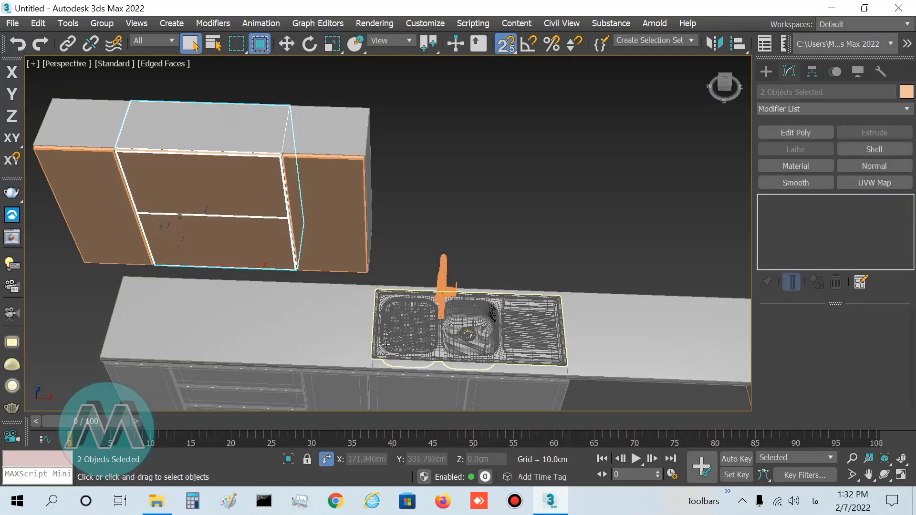
{"action": "key", "text": "w"}
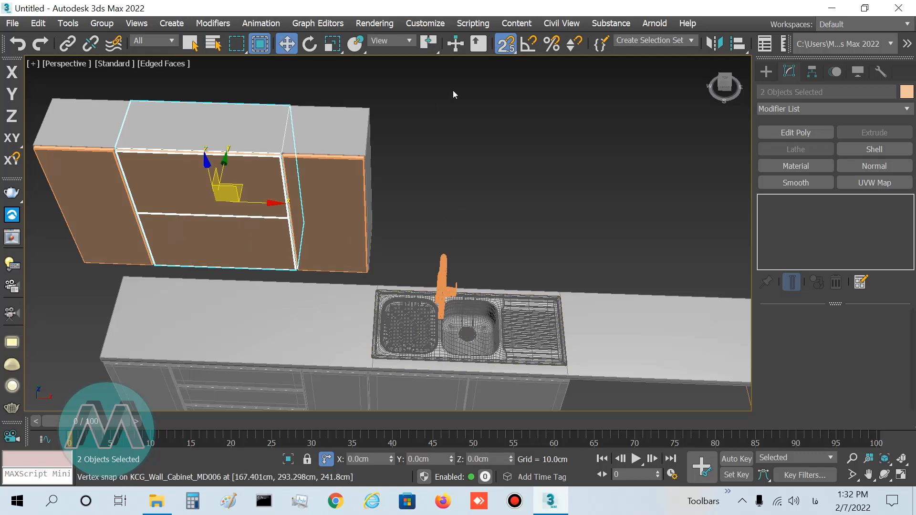
{"action": "left_click_drag", "start_coordinate": [266, 201], "coordinate": [505, 247]}
{"action": "left_click", "coordinate": [385, 205]}
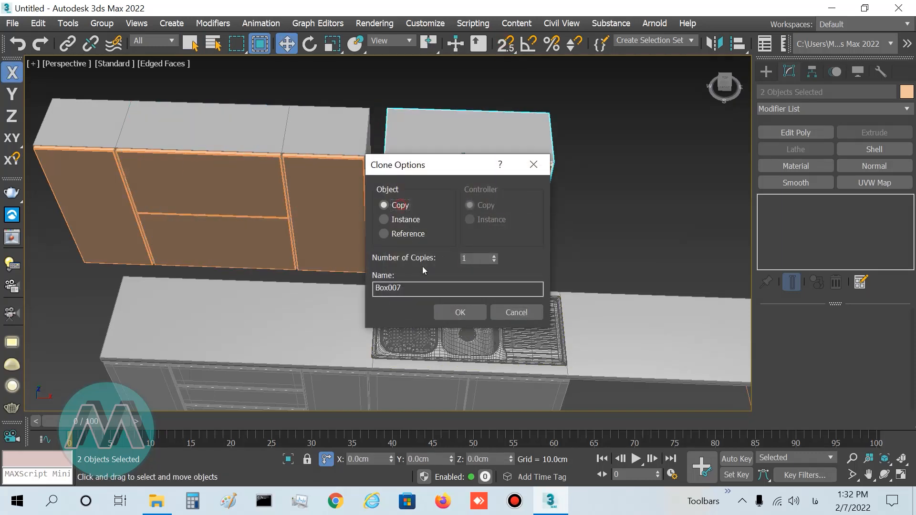
{"action": "left_click", "coordinate": [461, 315]}
Lock the selection and vertex-snap the copied wide cabinet with its doors toward the narrow cabinet's side in the top view.
{"action": "key", "text": "t"}
{"action": "key", "text": "z"}
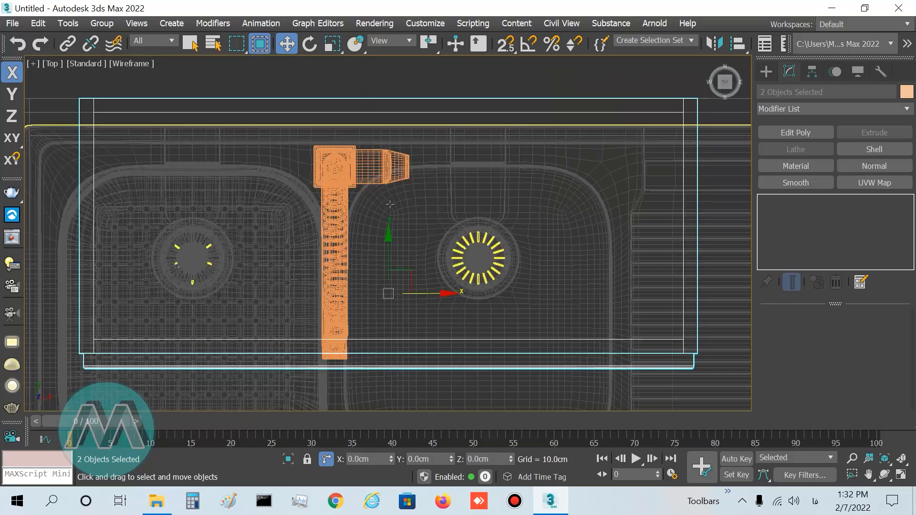
{"action": "scroll", "coordinate": [399, 216], "scroll_direction": "down", "scroll_amount": 4}
{"action": "scroll", "coordinate": [211, 161], "scroll_direction": "up", "scroll_amount": 4}
{"action": "middle_click_drag", "start_coordinate": [250, 148], "coordinate": [357, 144]}
{"action": "left_click", "coordinate": [307, 460]}
{"action": "left_click", "coordinate": [505, 46]}
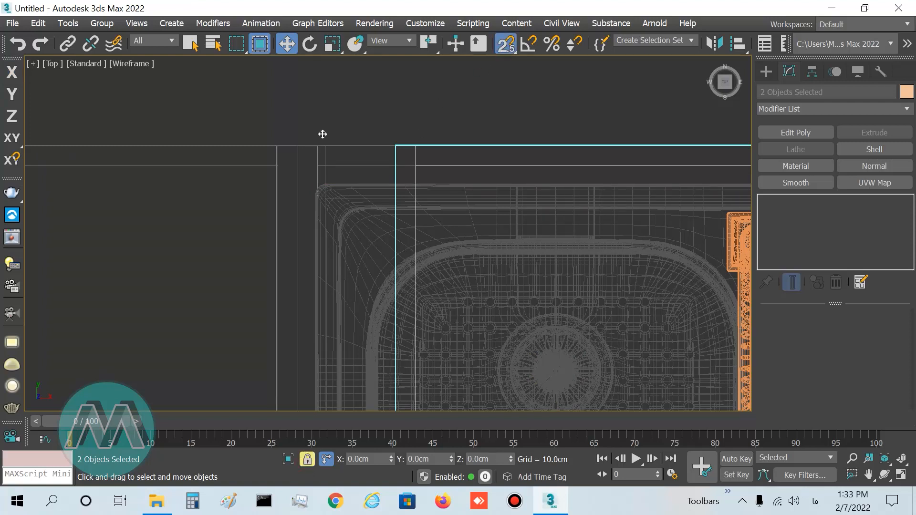
{"action": "scroll", "coordinate": [292, 143], "scroll_direction": "up", "scroll_amount": 4}
{"action": "left_click_drag", "start_coordinate": [580, 158], "coordinate": [311, 154]}
Close the remaining gap by snapping the copied cabinet's front corner to the narrow cabinet's corner, and turn off snapping and the selection lock.
{"action": "key", "text": "z"}
{"action": "middle_click_drag", "start_coordinate": [349, 292], "coordinate": [638, 185]}
{"action": "scroll", "coordinate": [387, 242], "scroll_direction": "up", "scroll_amount": 5}
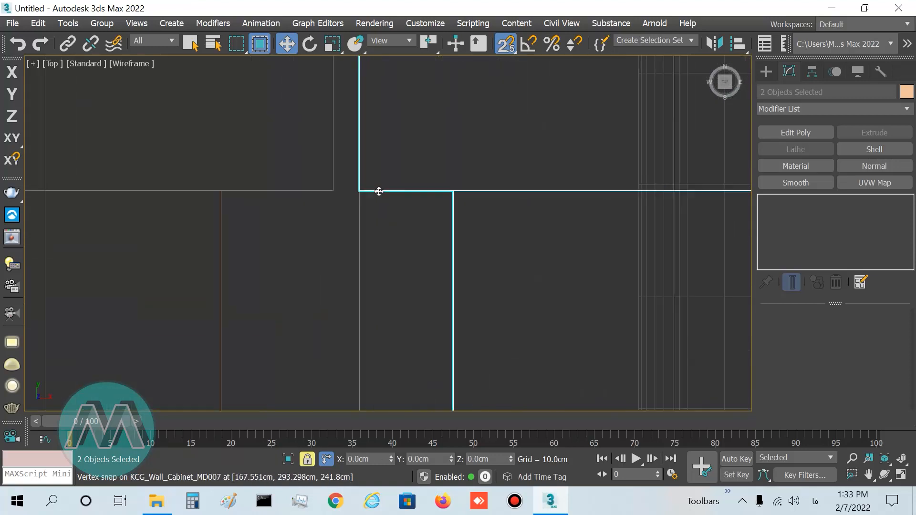
{"action": "left_click_drag", "start_coordinate": [367, 190], "coordinate": [331, 191]}
{"action": "key", "text": "alt+w"}
{"action": "key", "text": "alt+w"}
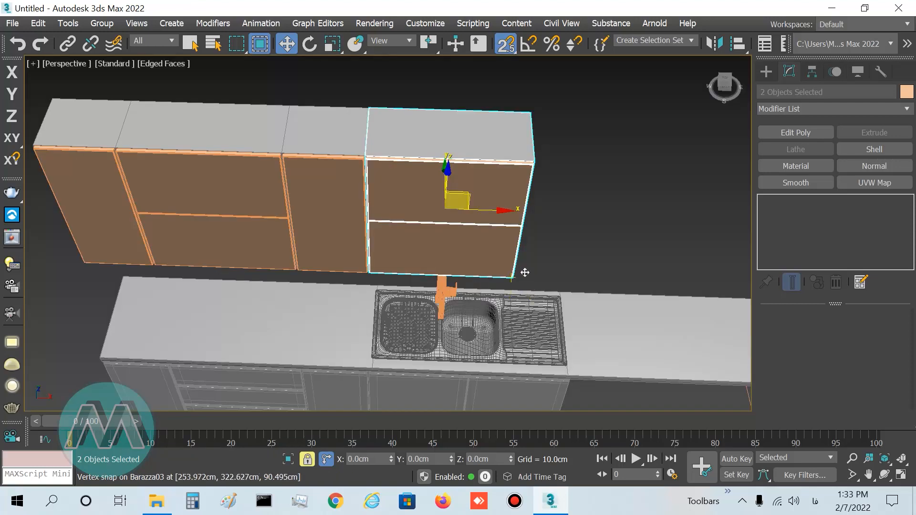
{"action": "middle_click_drag", "start_coordinate": [483, 281], "coordinate": [437, 241], "text": "alt"}
{"action": "scroll", "coordinate": [475, 277], "scroll_direction": "down", "scroll_amount": 3}
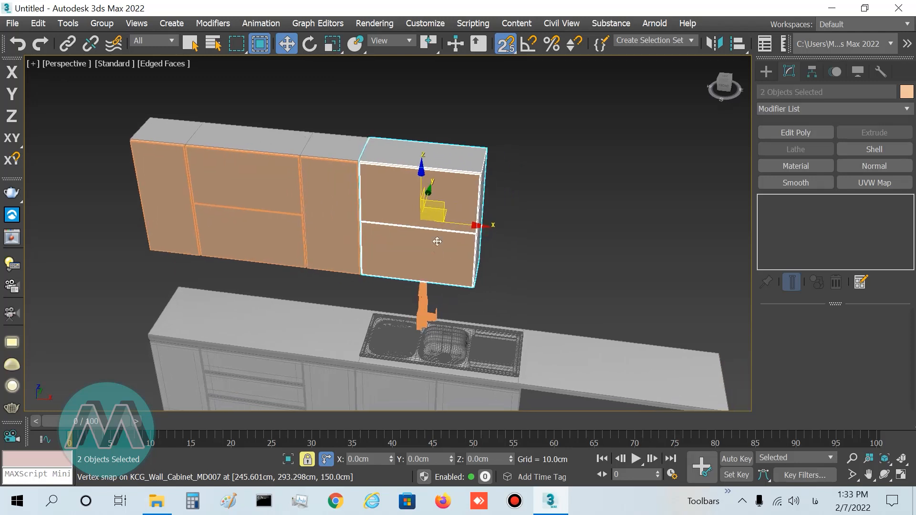
{"action": "left_click", "coordinate": [506, 44]}
{"action": "key", "text": "F5"}
{"action": "left_click", "coordinate": [307, 459]}
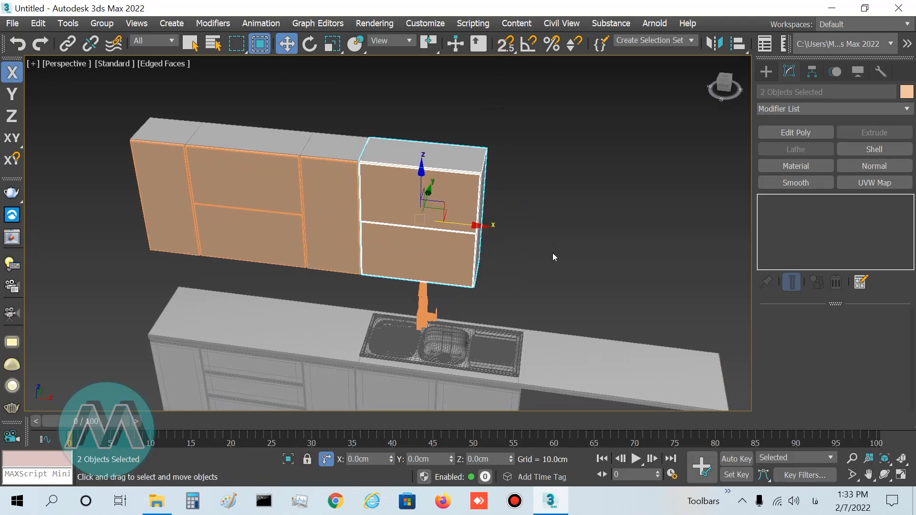
Widen the copied wide cabinet's body by moving its right-side vertices outward along X, and finish vertex editing.
{"action": "left_click", "coordinate": [190, 43]}
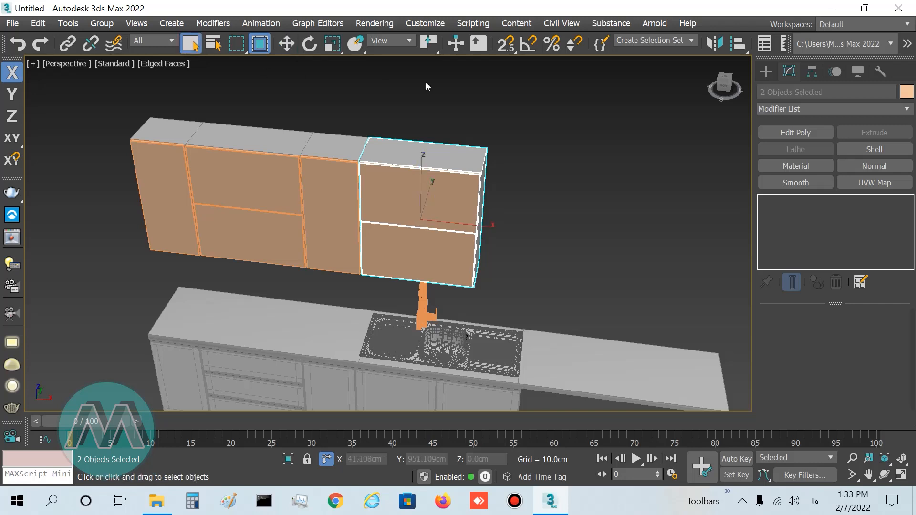
{"action": "left_click", "coordinate": [466, 98]}
{"action": "left_click", "coordinate": [444, 152]}
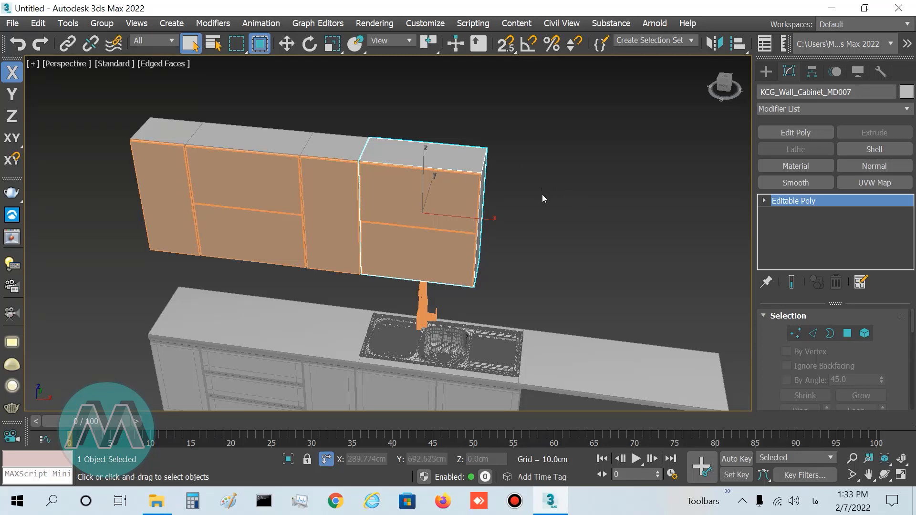
{"action": "scroll", "coordinate": [541, 186], "scroll_direction": "up", "scroll_amount": 3}
{"action": "left_click", "coordinate": [796, 334]}
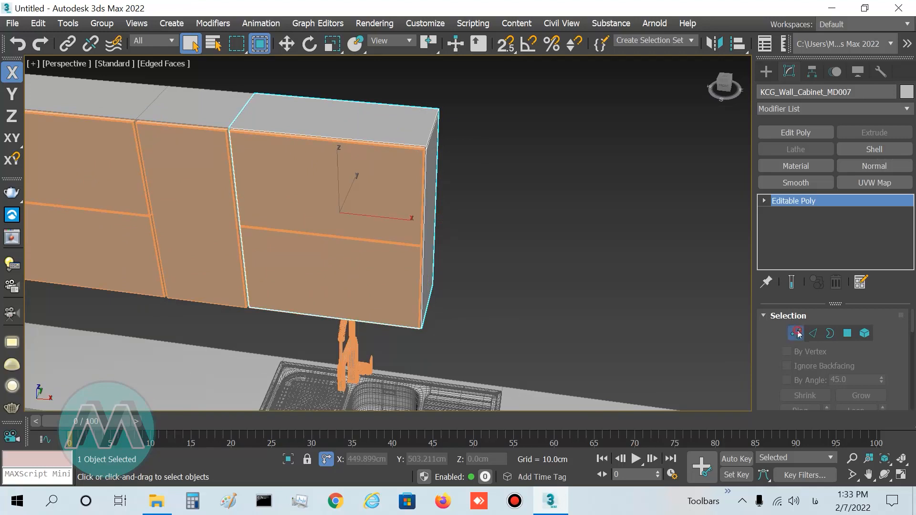
{"action": "scroll", "coordinate": [429, 219], "scroll_direction": "down", "scroll_amount": 3}
{"action": "left_click_drag", "start_coordinate": [492, 107], "coordinate": [390, 355]}
{"action": "key", "text": "F3"}
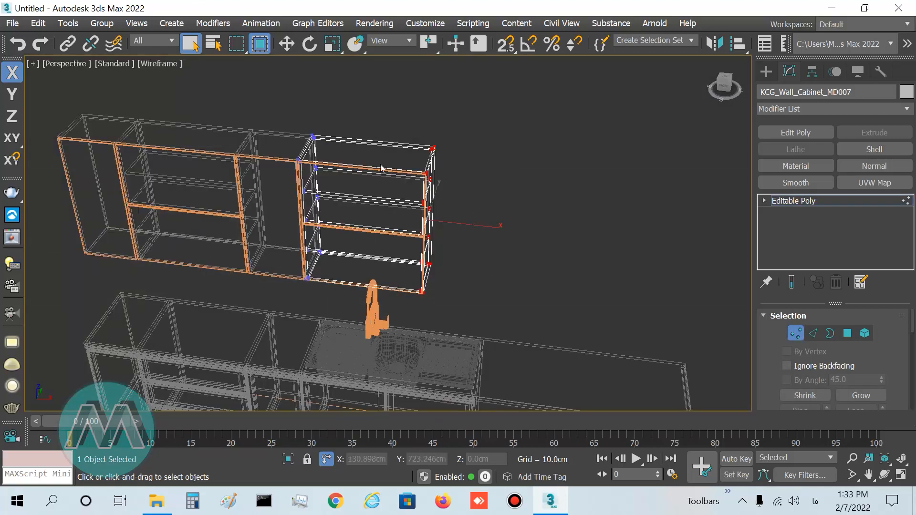
{"action": "key", "text": "F3"}
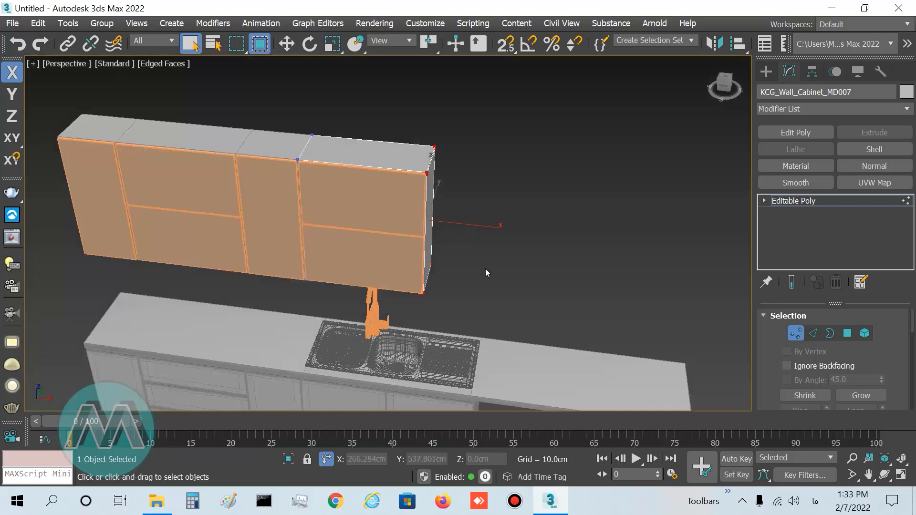
{"action": "key", "text": "w"}
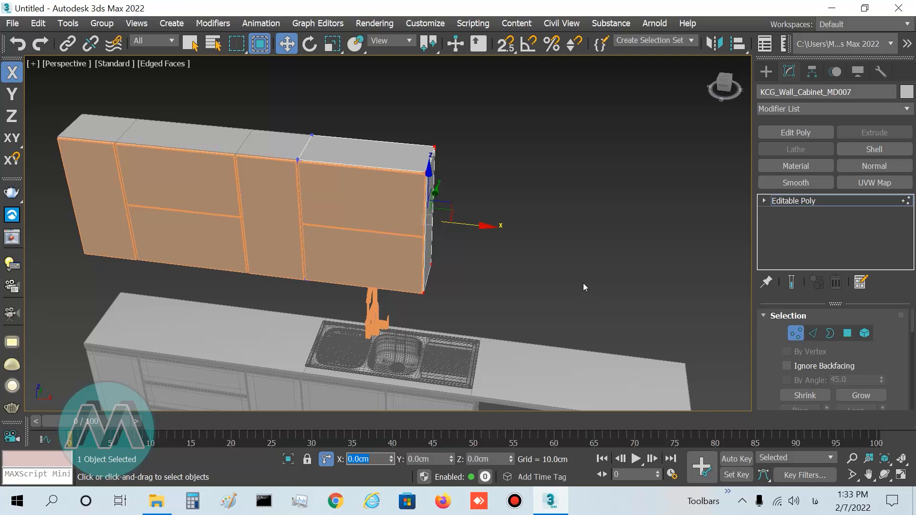
{"action": "key", "text": "Return"}
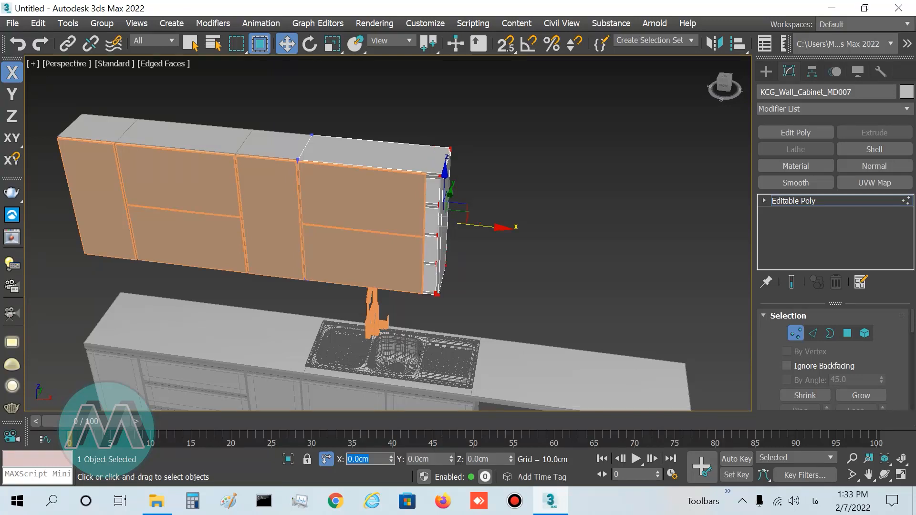
{"action": "left_click", "coordinate": [796, 333]}
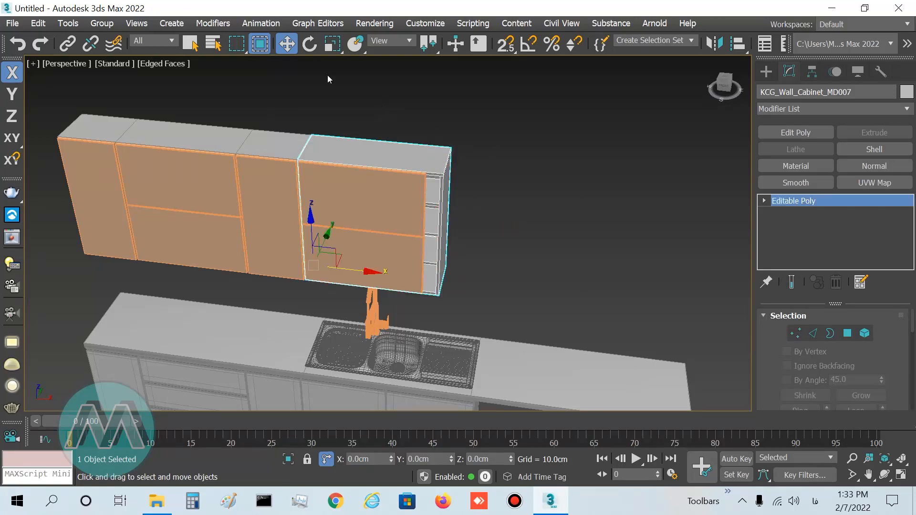
Move the right-edge vertices of the copied cabinet's door panels 10 cm outward along X to cover the widened body.
{"action": "left_click", "coordinate": [192, 44]}
{"action": "left_click", "coordinate": [386, 209]}
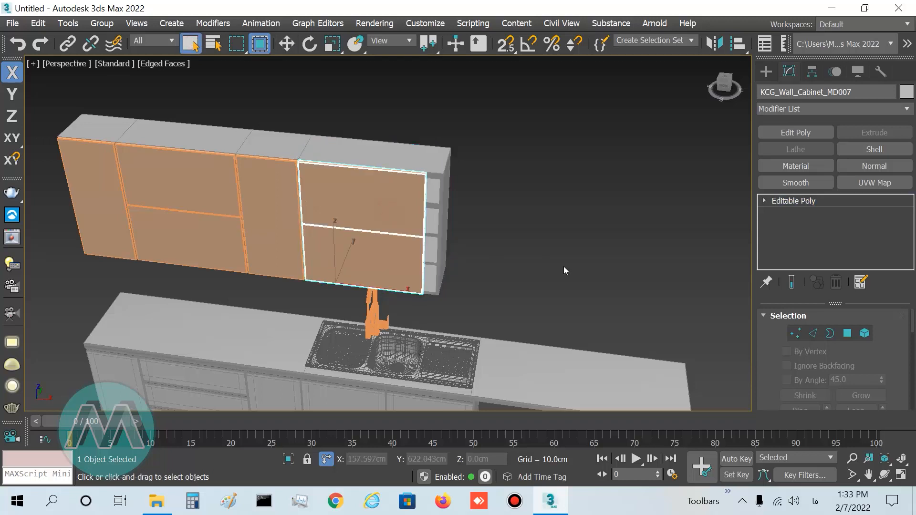
{"action": "left_click", "coordinate": [795, 333]}
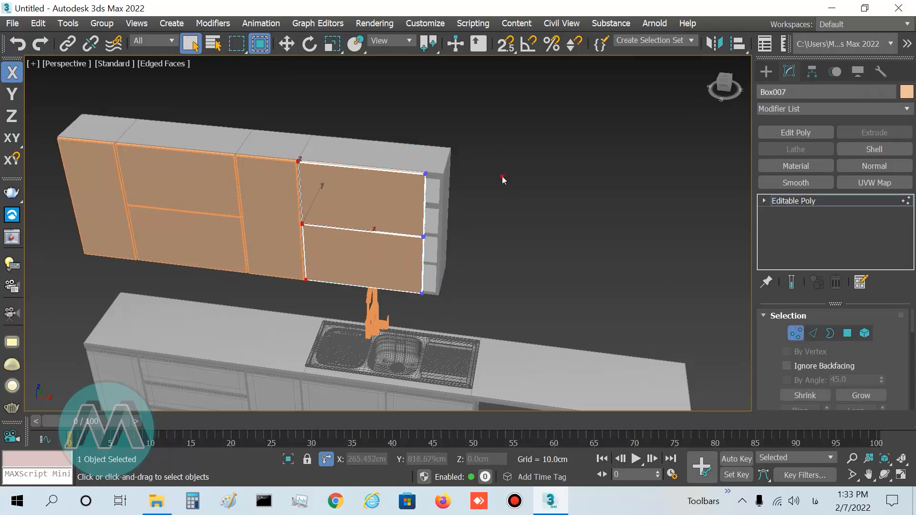
{"action": "key", "text": "w"}
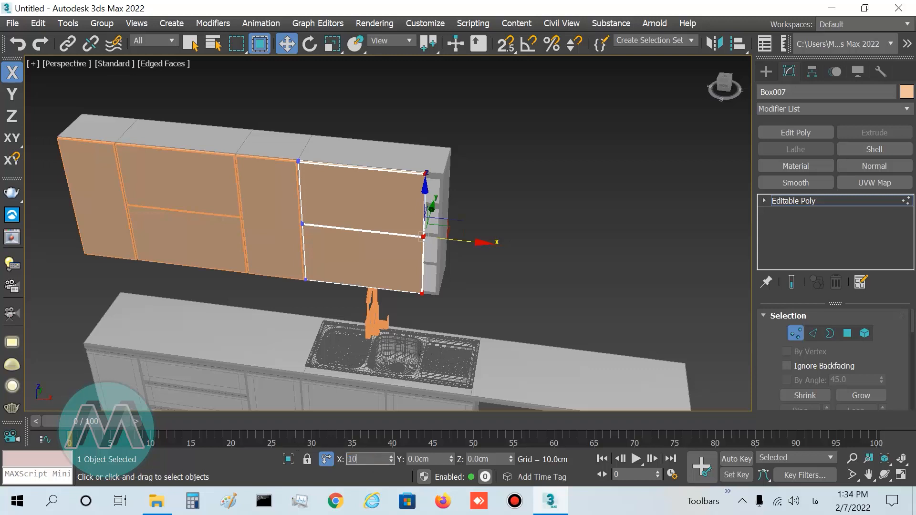
{"action": "type", "text": "10"}
{"action": "key", "text": "Return"}
{"action": "left_click", "coordinate": [795, 334]}
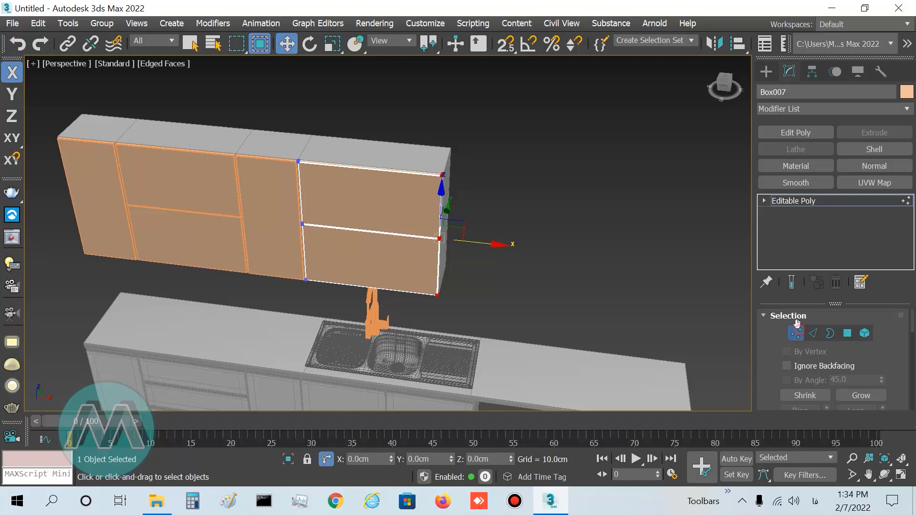
Deselect the door panels and examine the wall cabinets, base run and room outline from an angled perspective view.
{"action": "middle_click_drag", "start_coordinate": [467, 286], "coordinate": [380, 255], "text": "alt"}
{"action": "scroll", "coordinate": [380, 256], "scroll_direction": "down", "scroll_amount": 3}
{"action": "middle_click_drag", "start_coordinate": [399, 333], "coordinate": [390, 312], "text": "alt"}
{"action": "middle_click_drag", "start_coordinate": [447, 339], "coordinate": [436, 335]}
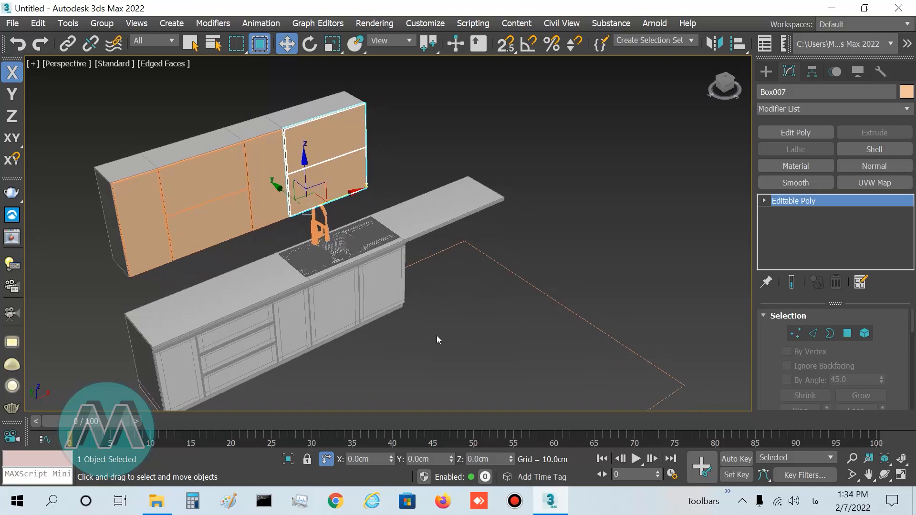
{"action": "left_click", "coordinate": [443, 339]}
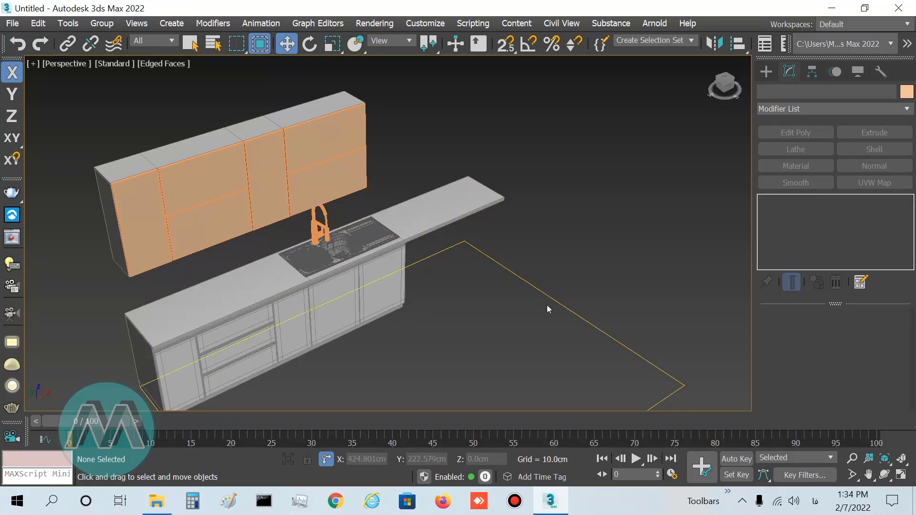
{"action": "scroll", "coordinate": [521, 287], "scroll_direction": "down", "scroll_amount": 3}
{"action": "scroll", "coordinate": [487, 309], "scroll_direction": "down", "scroll_amount": 3}
{"action": "middle_click_drag", "start_coordinate": [473, 305], "coordinate": [414, 269]}
{"action": "scroll", "coordinate": [417, 271], "scroll_direction": "up", "scroll_amount": 3}
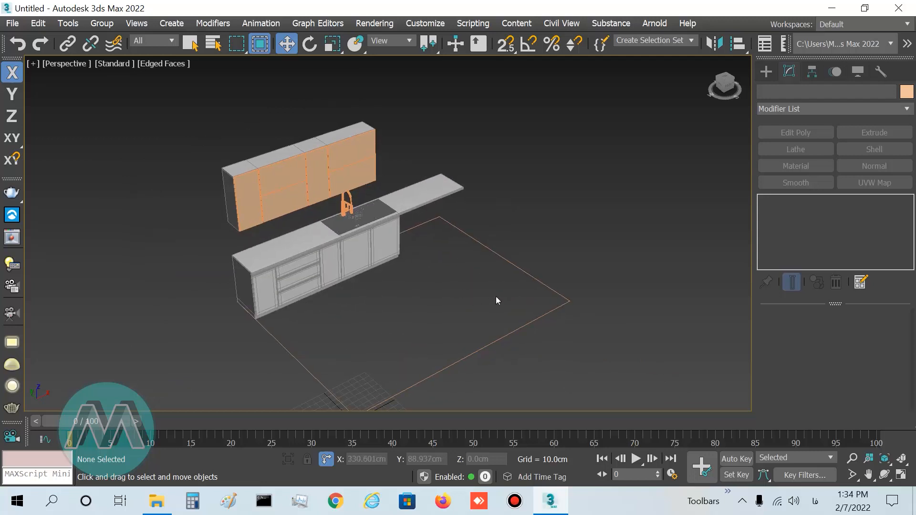
{"action": "key", "text": "alt+w"}
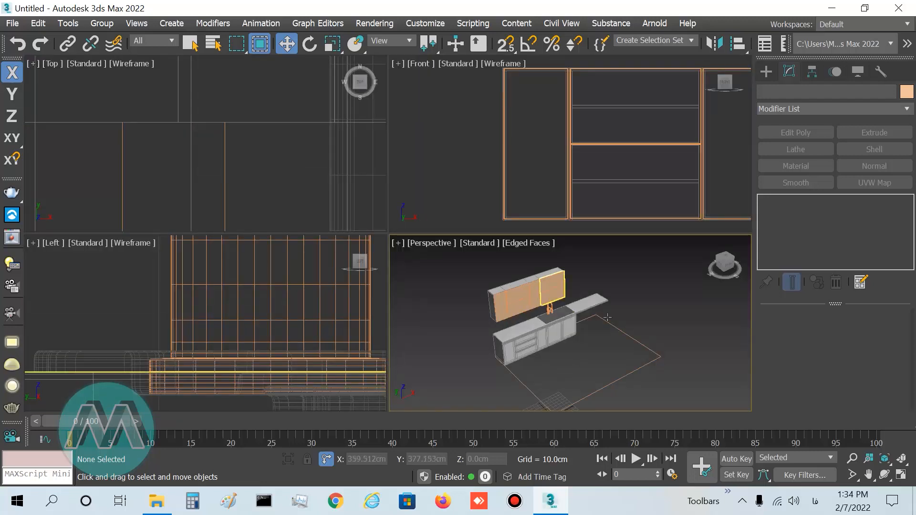
{"action": "left_click", "coordinate": [901, 460]}
{"action": "key", "text": "alt+w"}
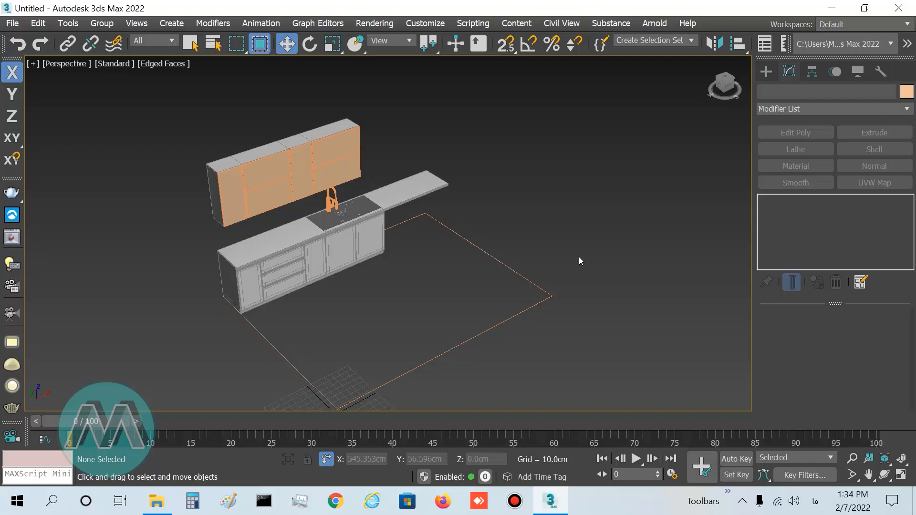
Open the Kitchen Cabinet Generator and look through its cabinet door styles.
{"action": "key", "text": "k"}
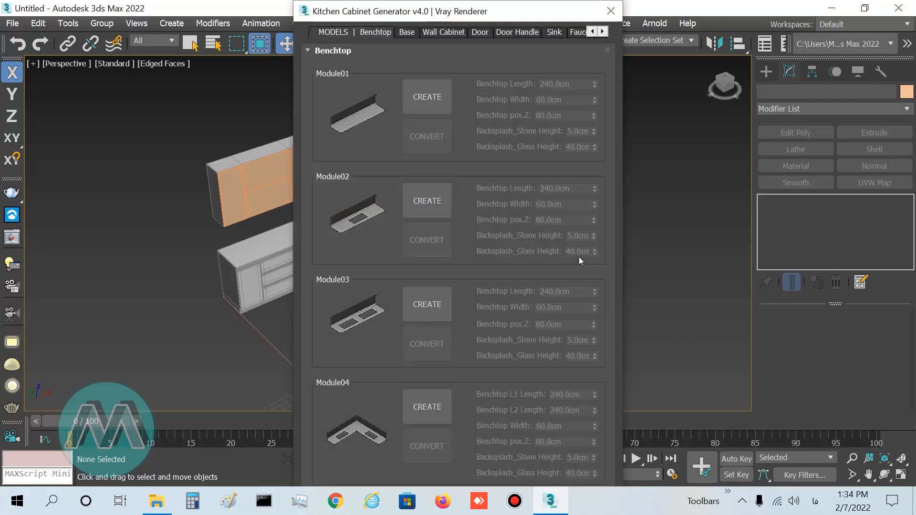
{"action": "left_click", "coordinate": [603, 33]}
{"action": "left_click", "coordinate": [603, 33]}
{"action": "left_click", "coordinate": [603, 33]}
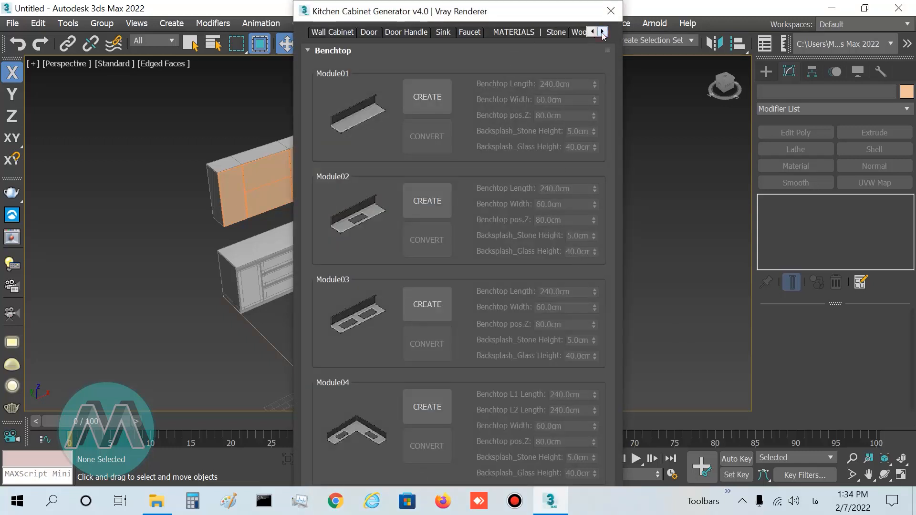
{"action": "left_click", "coordinate": [533, 32]}
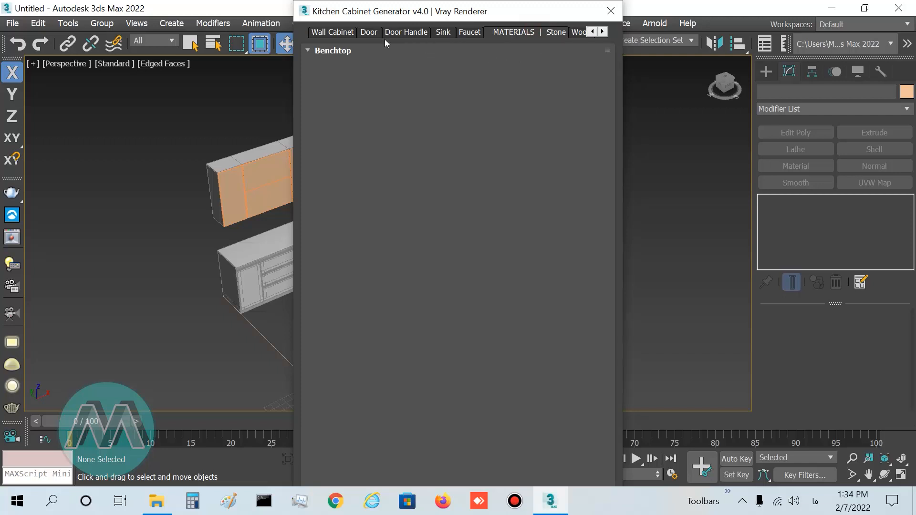
{"action": "left_click", "coordinate": [370, 33]}
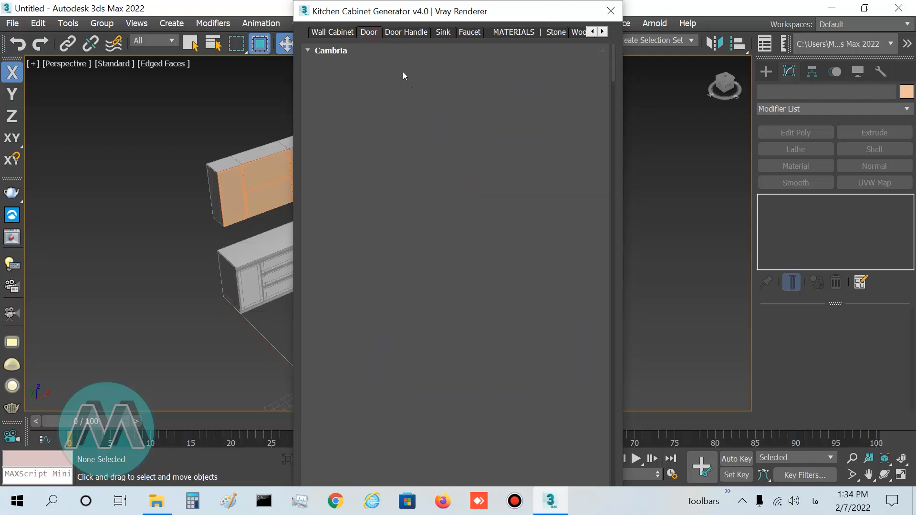
Review the generator's Paint Colors and Wood material libraries, and close the generator.
{"action": "left_click", "coordinate": [602, 31]}
{"action": "left_click", "coordinate": [601, 31]}
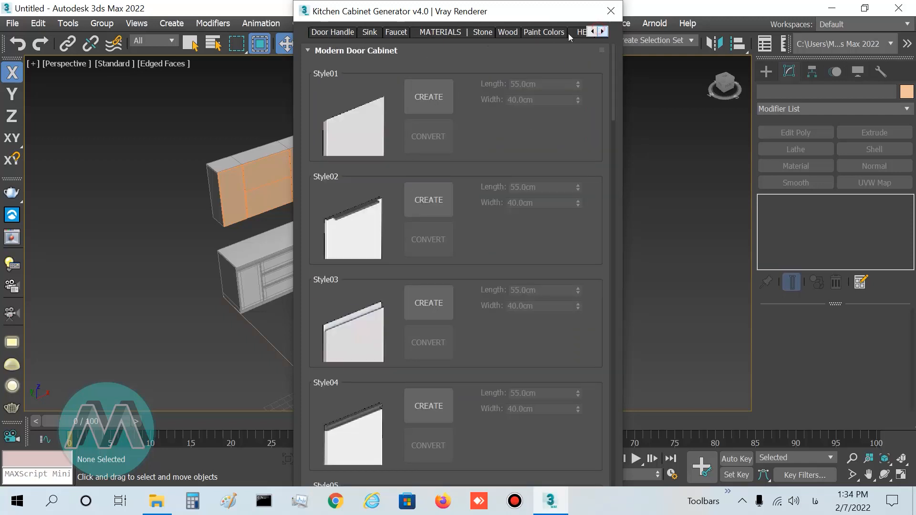
{"action": "left_click", "coordinate": [509, 32]}
{"action": "left_click", "coordinate": [537, 34]}
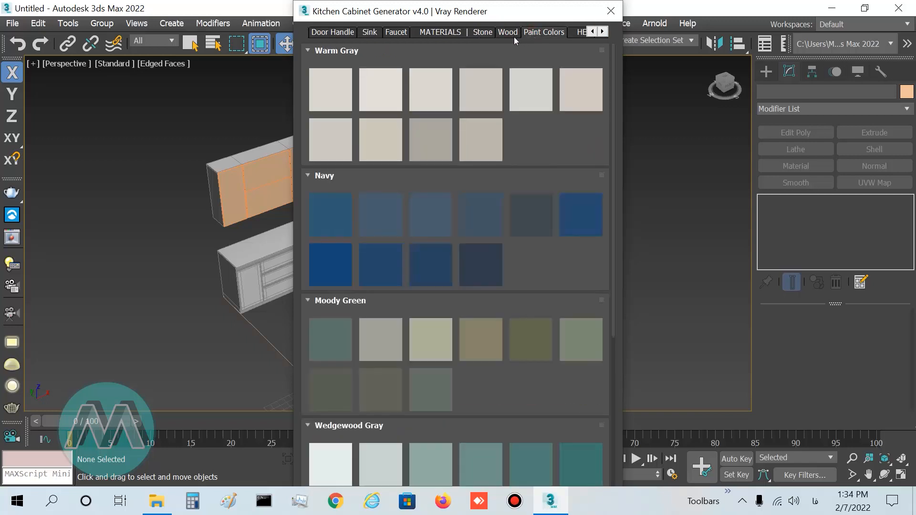
{"action": "left_click", "coordinate": [510, 34]}
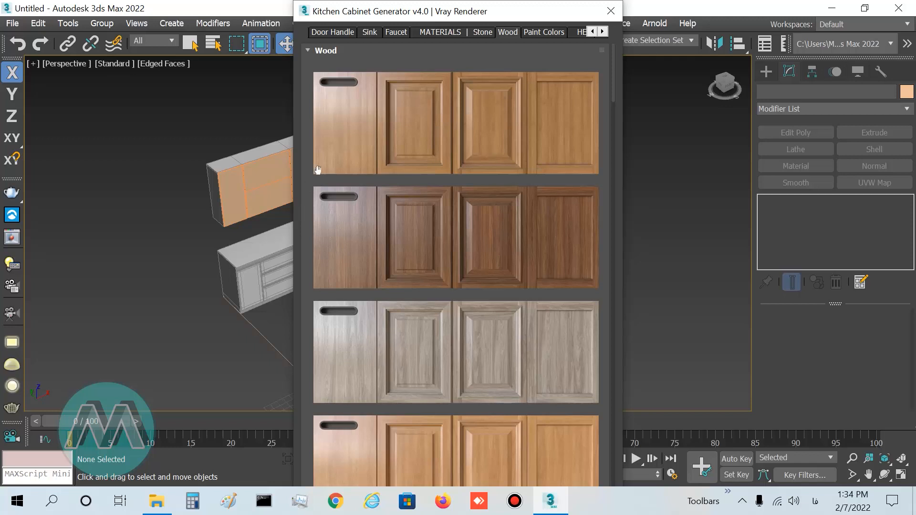
{"action": "left_click", "coordinate": [611, 11]}
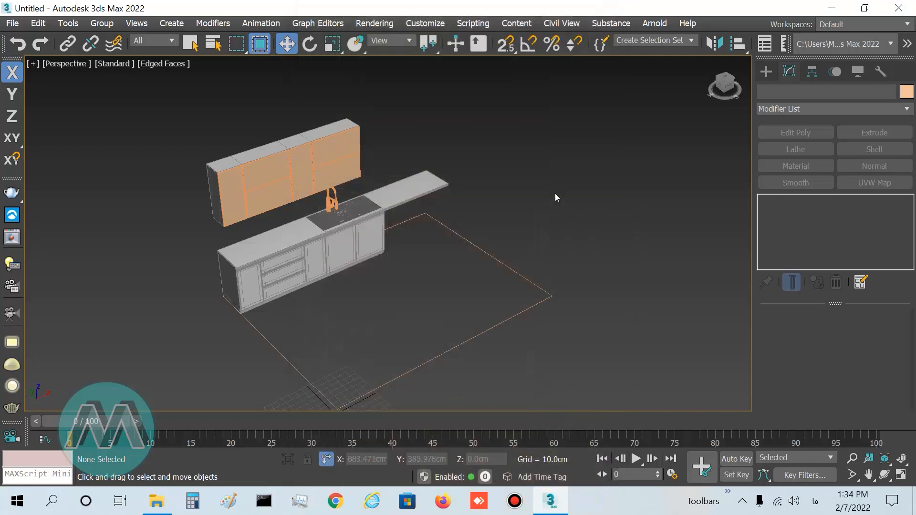
Examine the finished kitchen cabinets in the maximized Top, Front and Perspective views.
{"action": "key", "text": "alt+w"}
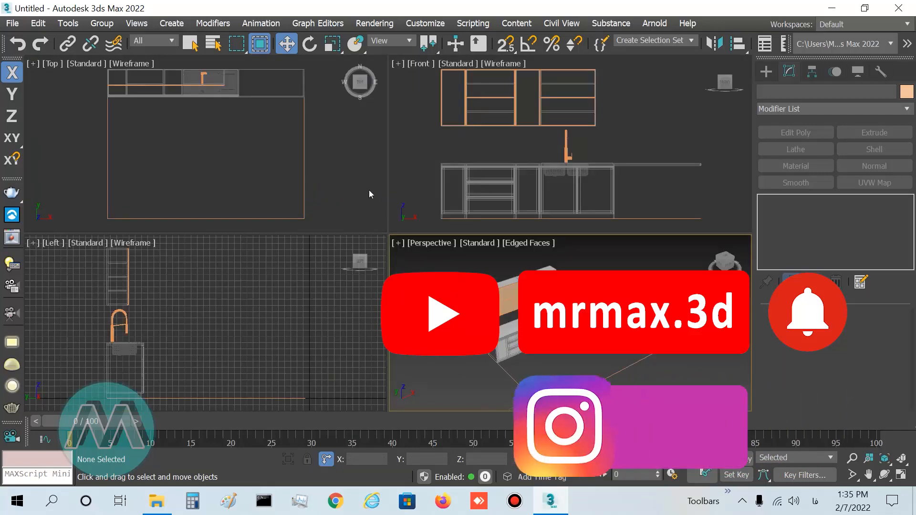
{"action": "left_click", "coordinate": [369, 193]}
{"action": "key", "text": "alt+w"}
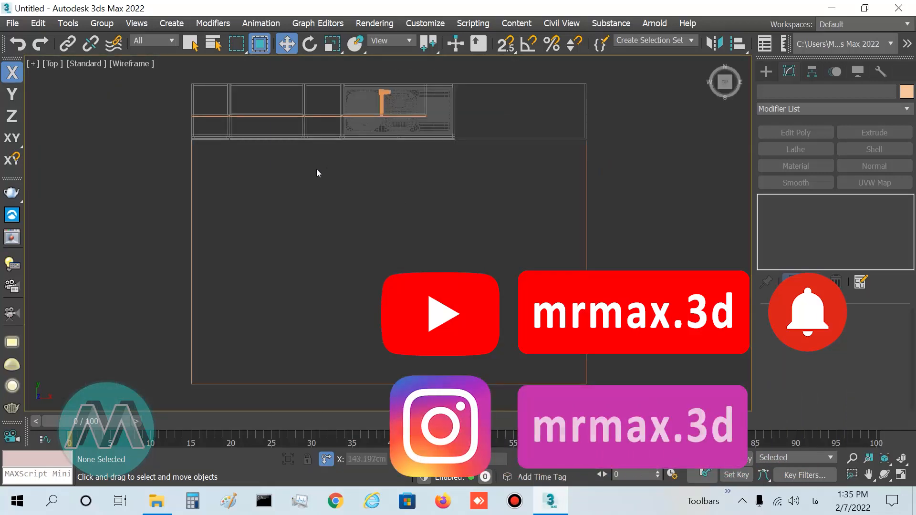
{"action": "key", "text": "alt+w"}
{"action": "left_click", "coordinate": [600, 265]}
{"action": "key", "text": "alt+w"}
{"action": "key", "text": "alt+w"}
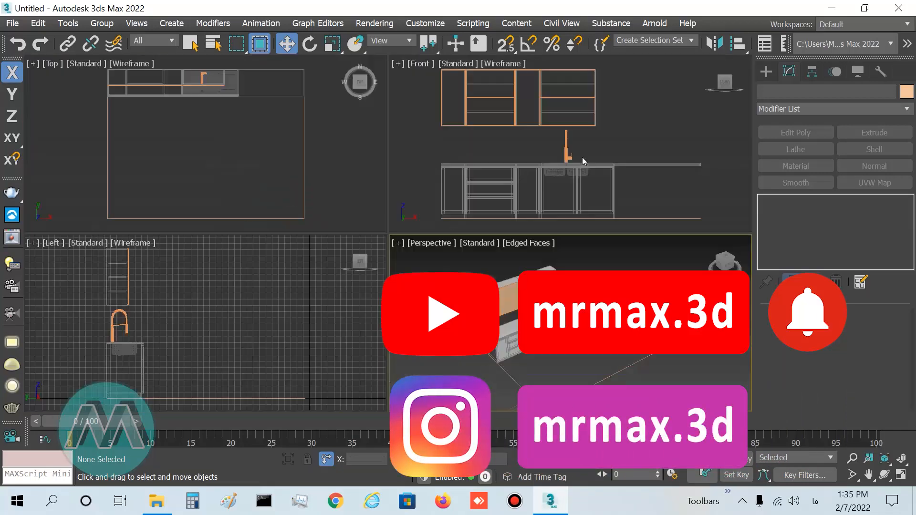
{"action": "left_click", "coordinate": [582, 157]}
{"action": "key", "text": "alt+w"}
{"action": "key", "text": "alt+w"}
{"action": "left_click", "coordinate": [564, 253]}
{"action": "key", "text": "alt+w"}
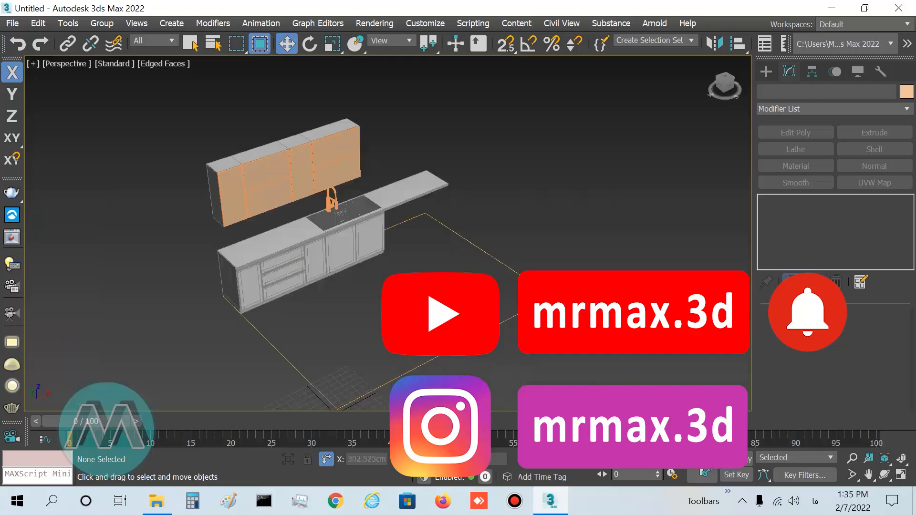